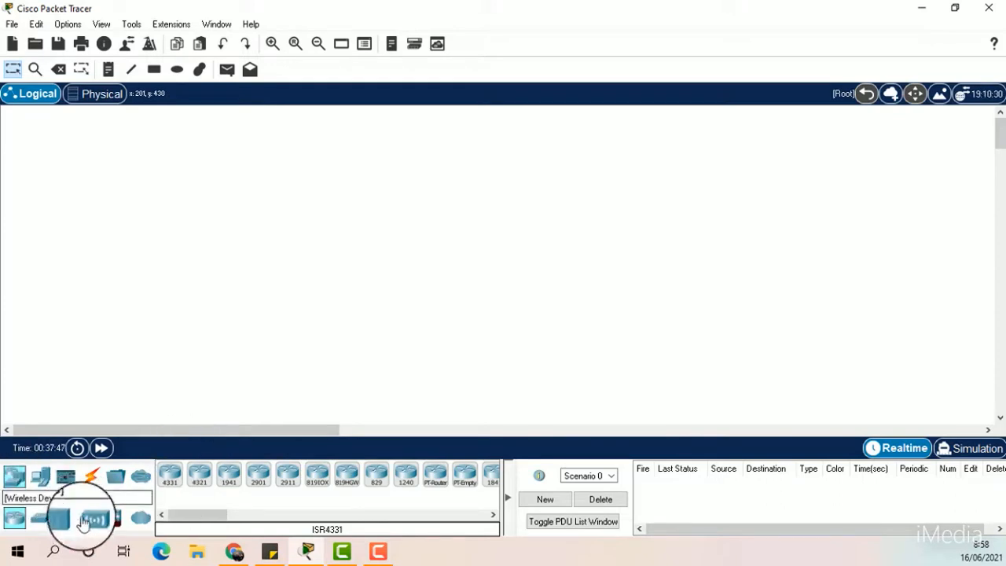
Place a generic Server-PT end device in the upper-left area of the logical workspace.
click(59, 519)
click(42, 519)
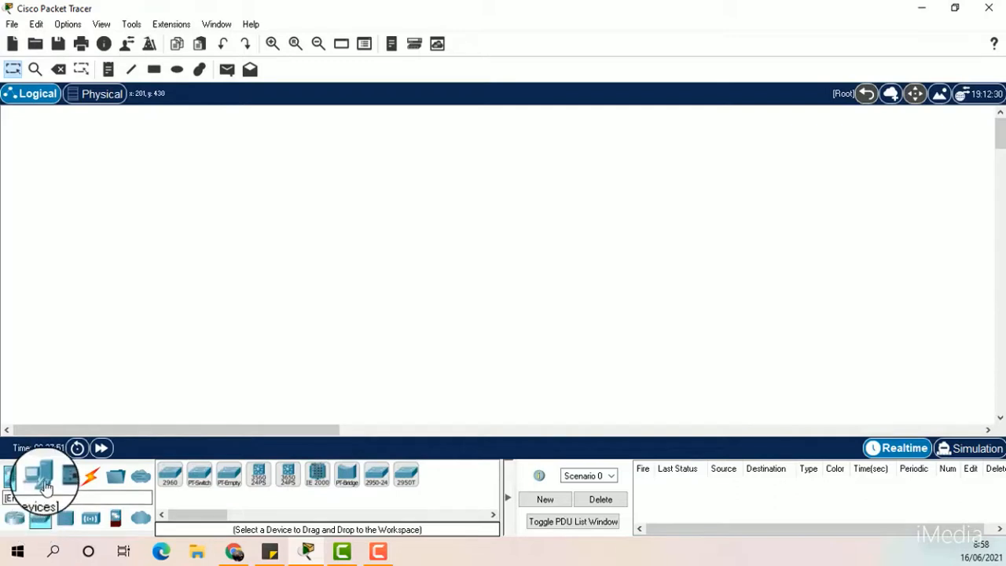
click(44, 483)
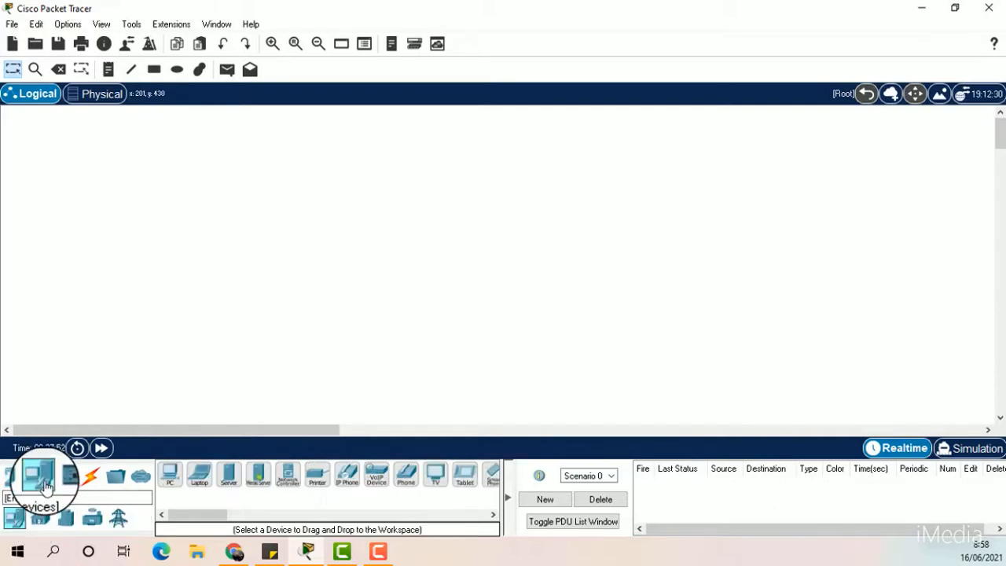
click(224, 478)
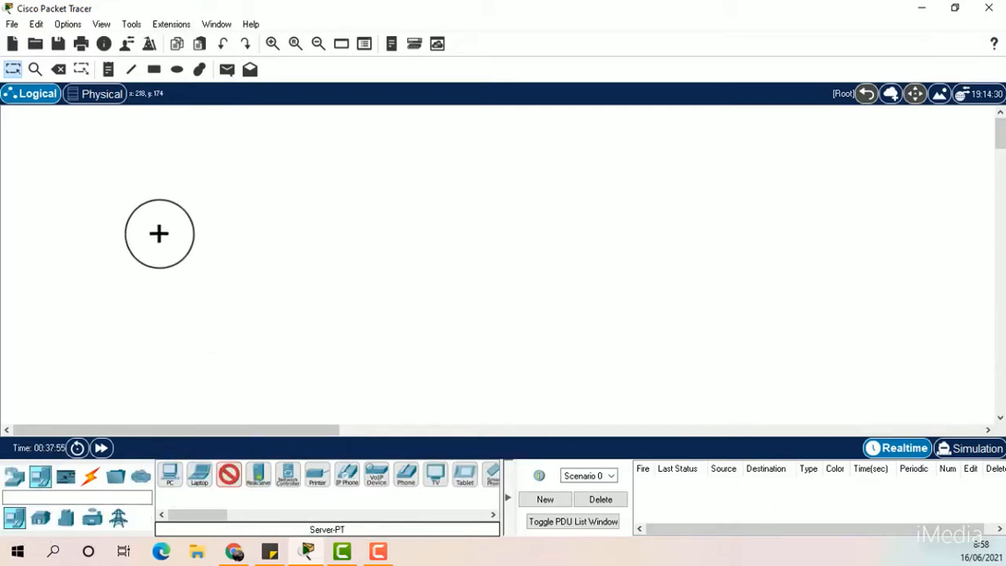
click(159, 234)
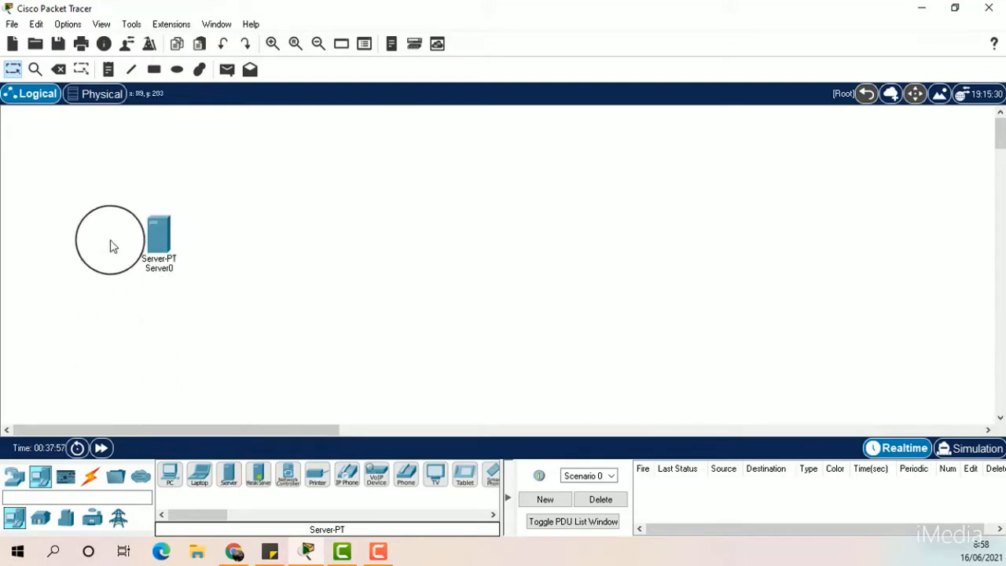
click(319, 44)
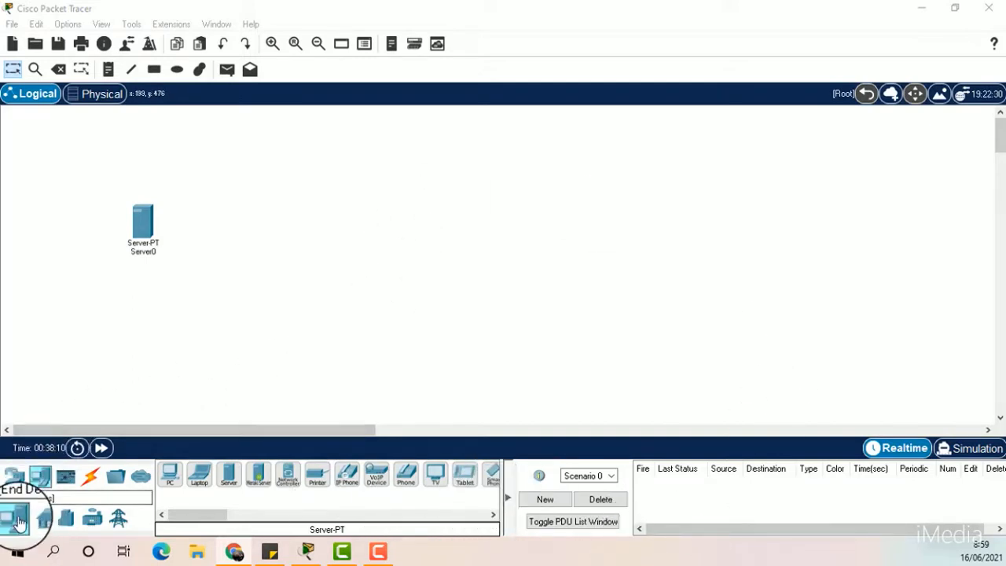
Add a Cloud-PT WAN emulation device just right of the server in the workspace.
click(38, 518)
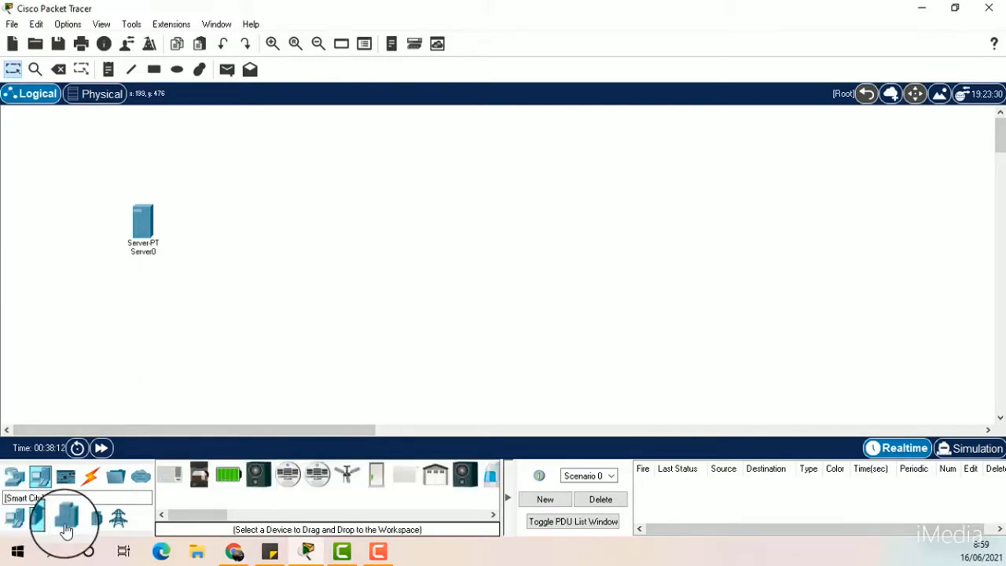
click(93, 518)
click(13, 475)
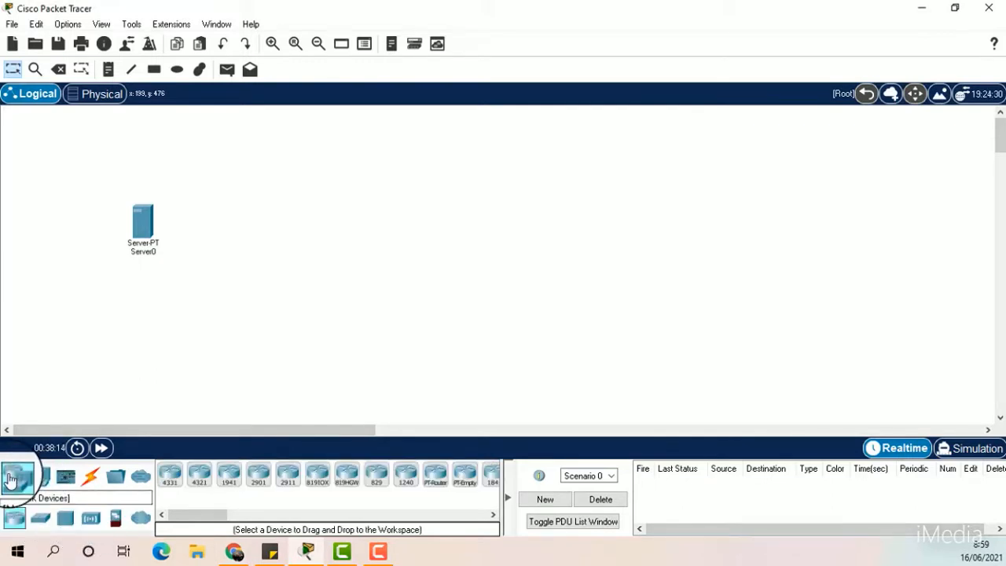
click(41, 520)
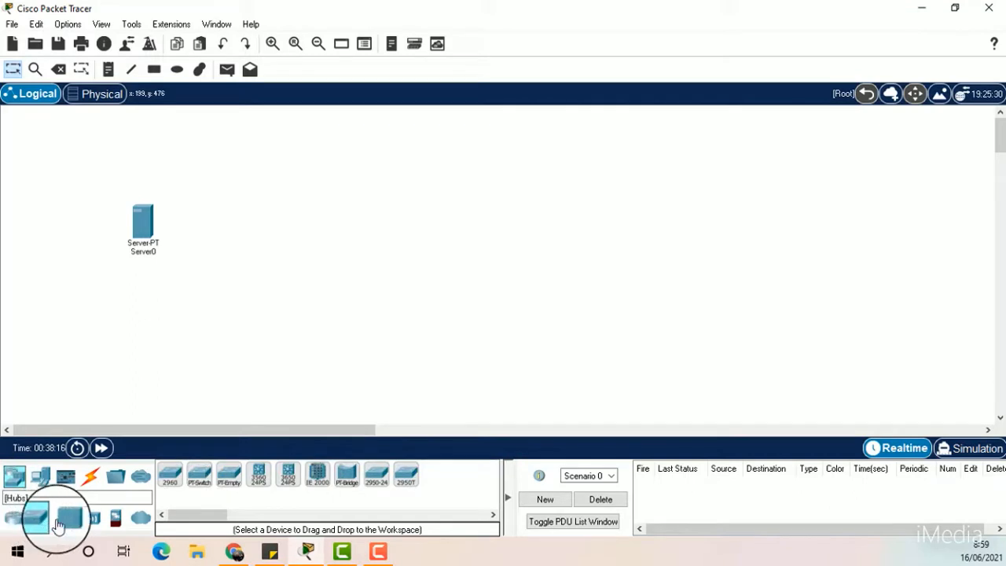
click(70, 519)
click(90, 521)
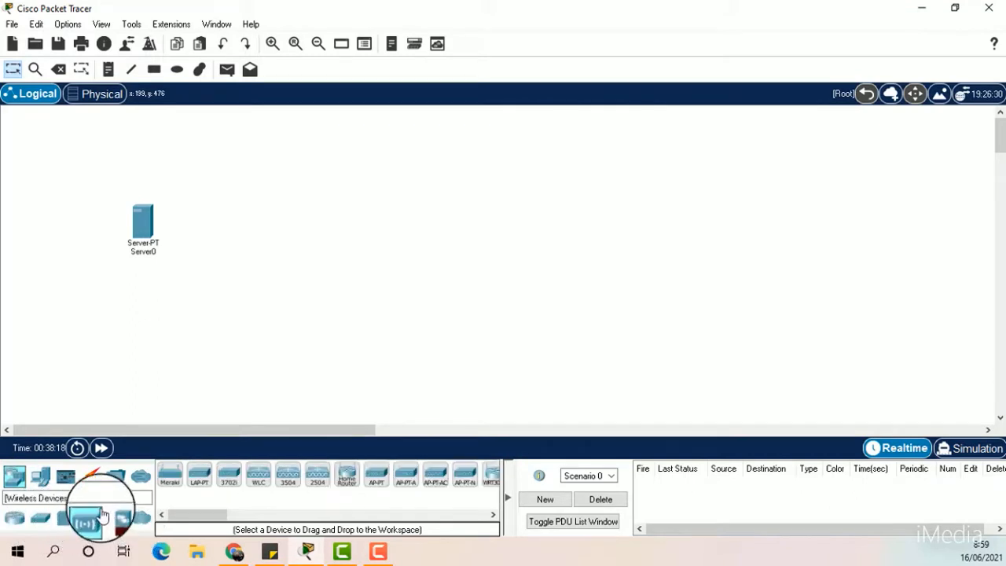
click(140, 517)
click(173, 483)
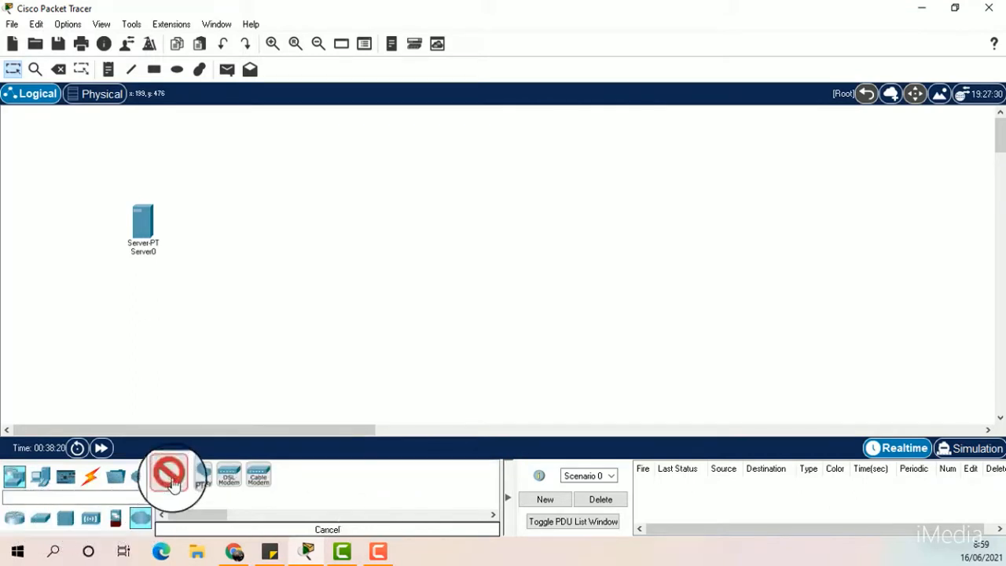
click(228, 223)
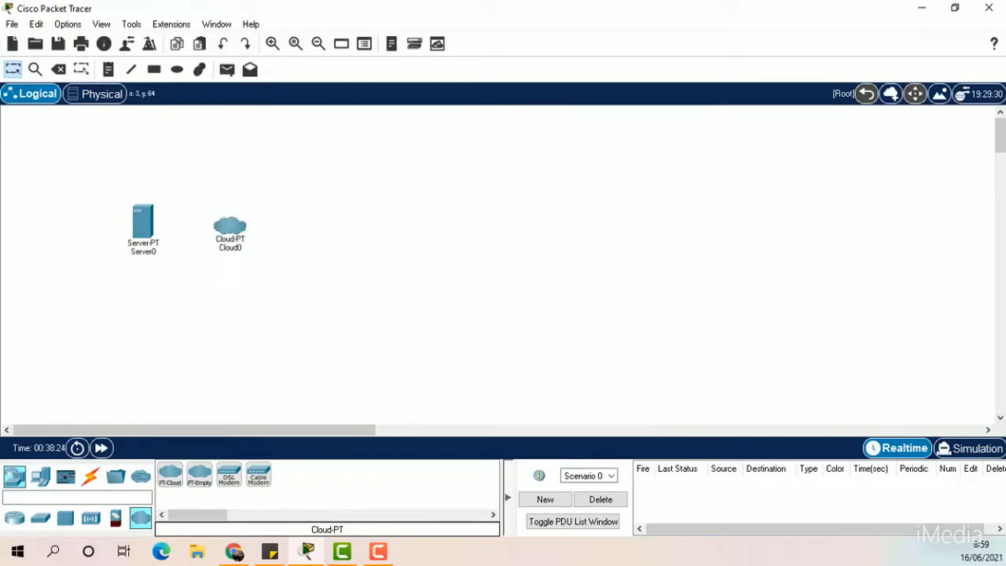
click(320, 44)
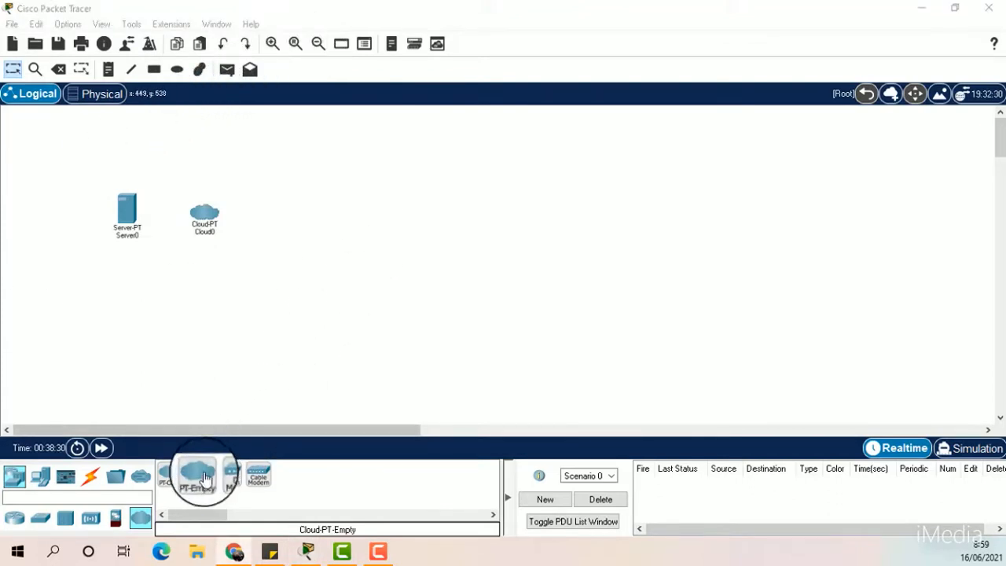
Add a DSL-Modem-PT device to the right of the cloud.
click(227, 482)
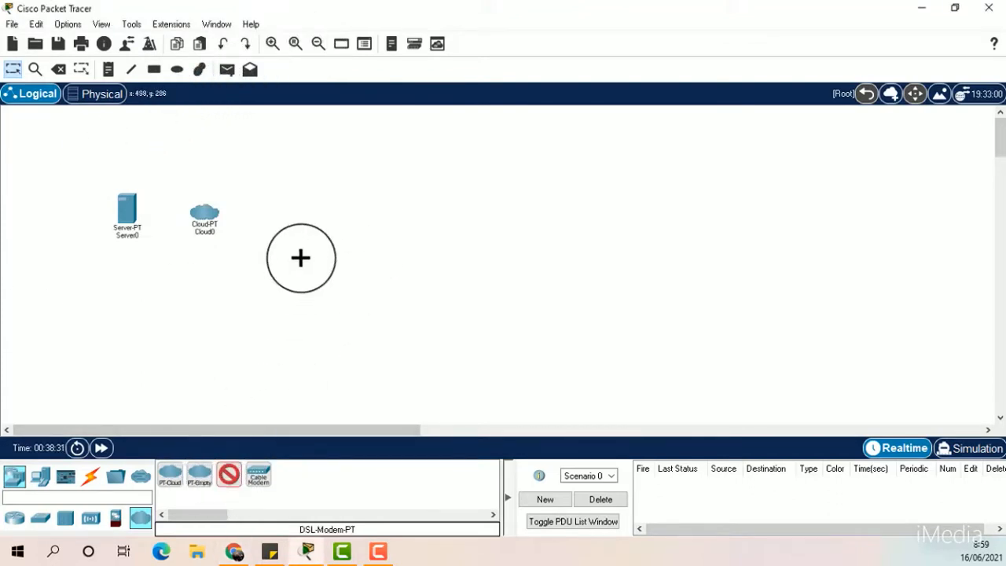
click(297, 217)
key(alt+Tab)
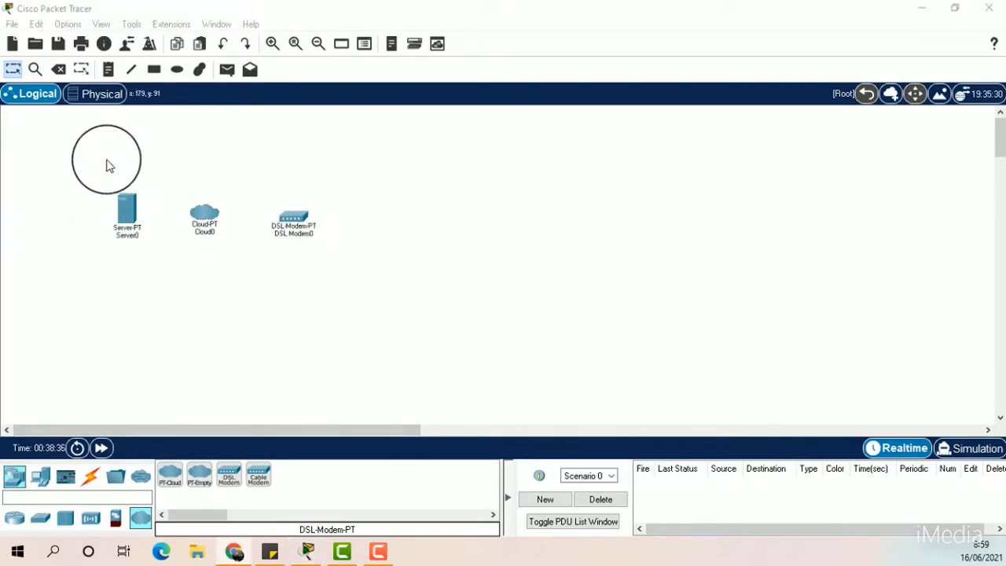
Move the server, cloud and DSL modem together slightly up and to the left.
drag(89, 168, 369, 251)
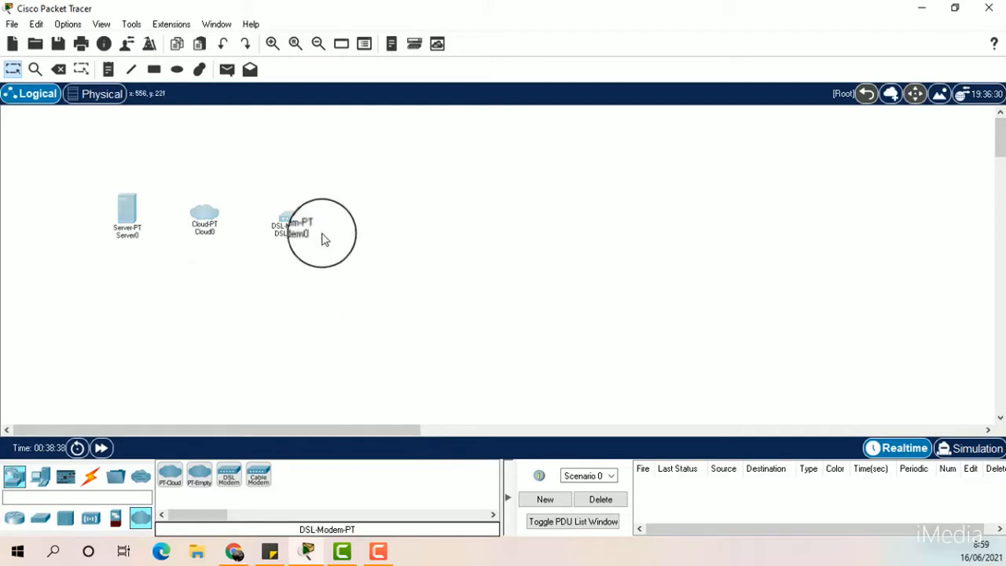
drag(300, 227, 285, 217)
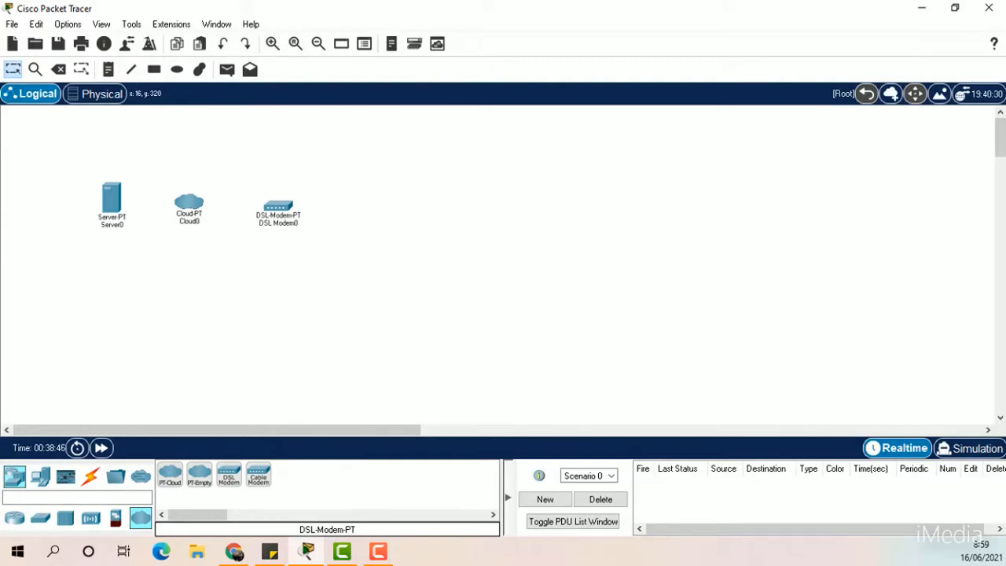
key(alt+Tab)
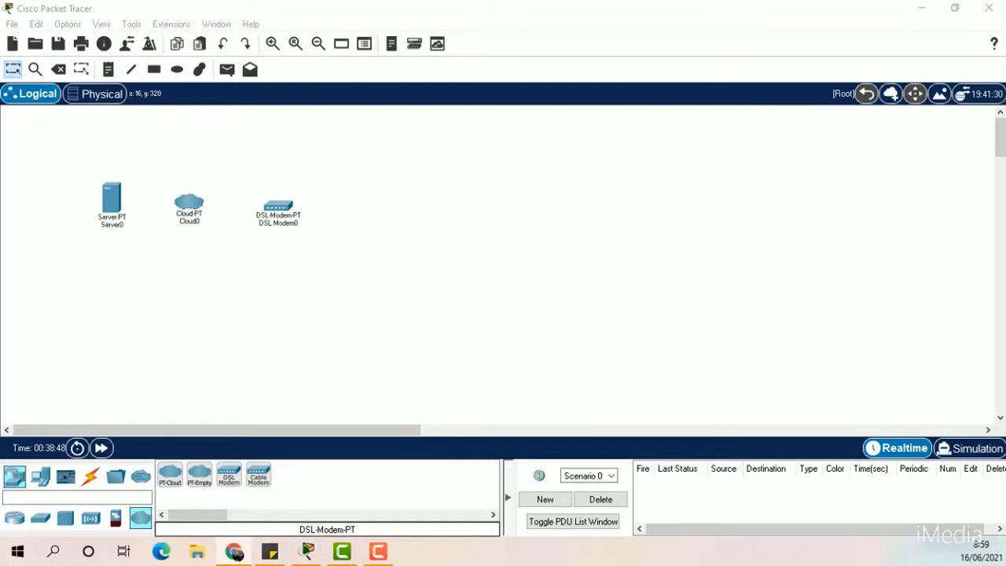
Place an 1841 router directly below the DSL modem.
click(14, 517)
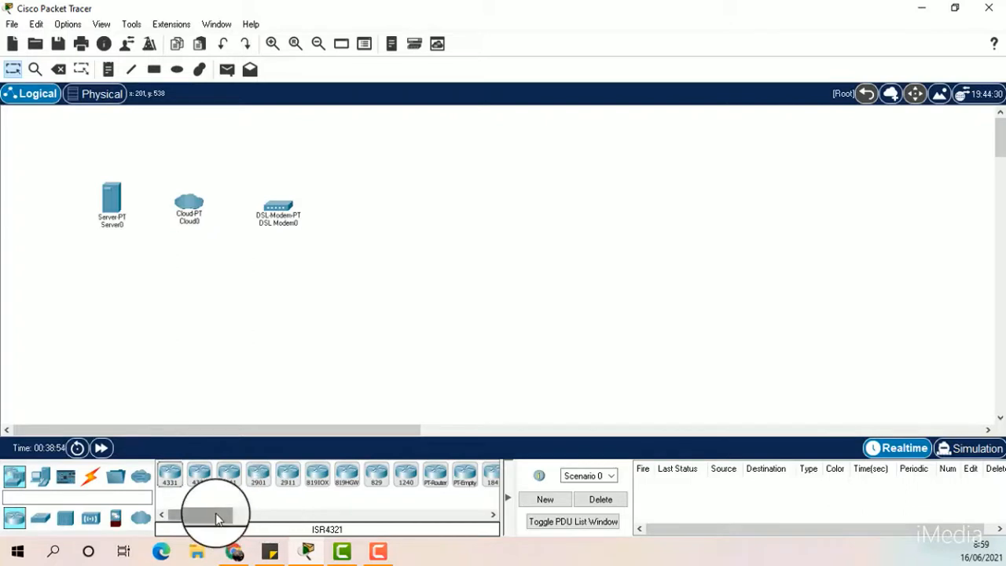
drag(218, 517, 233, 515)
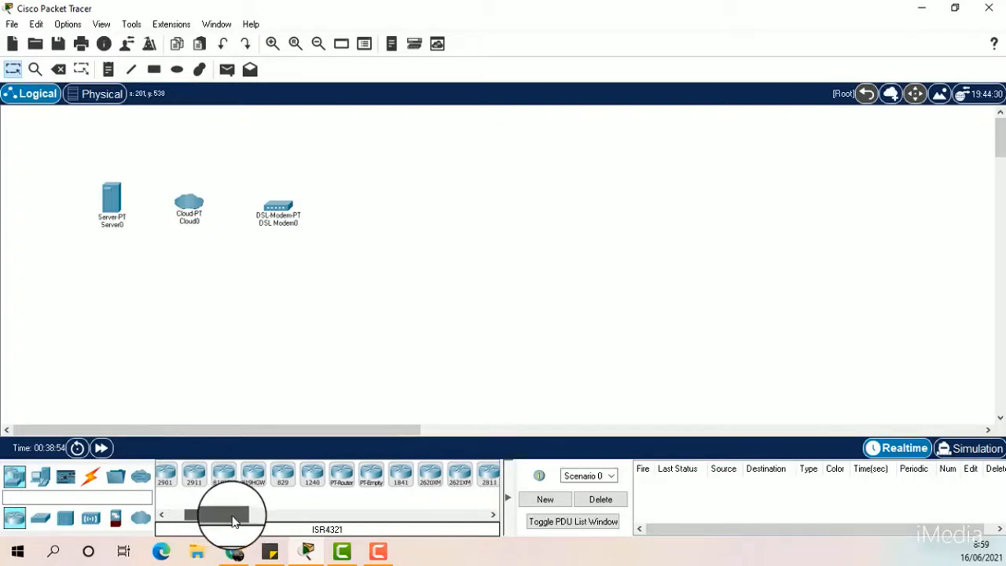
click(404, 488)
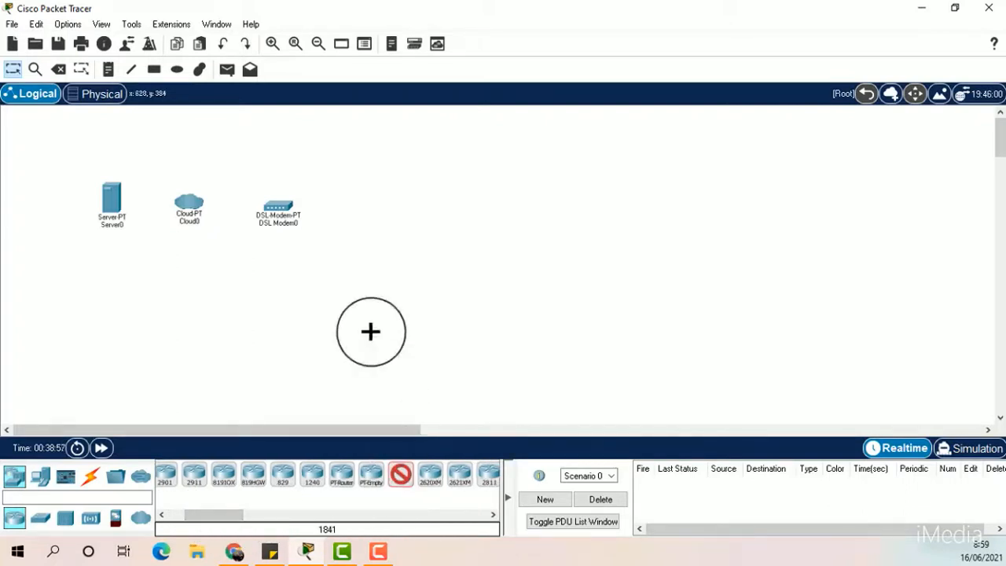
click(272, 280)
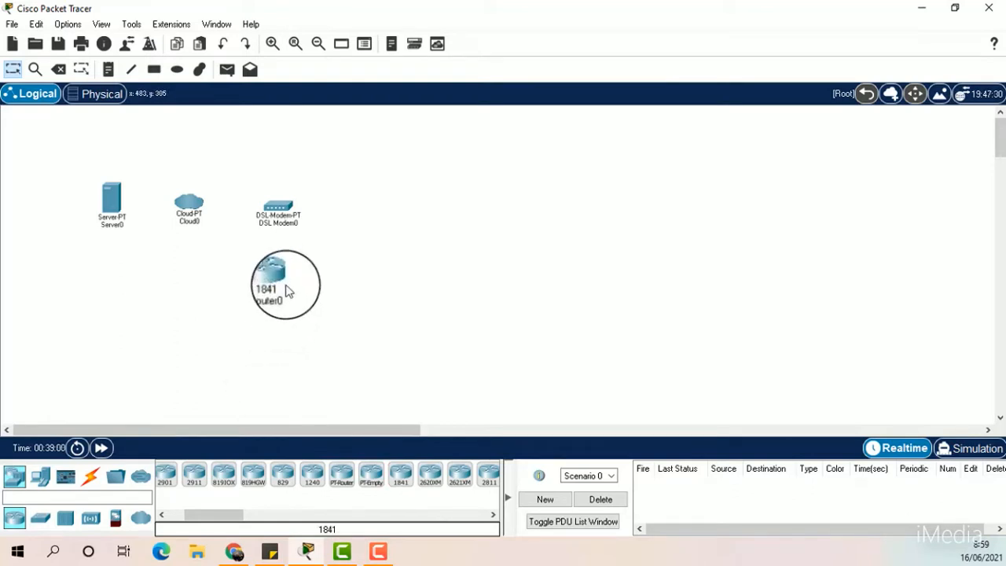
click(235, 552)
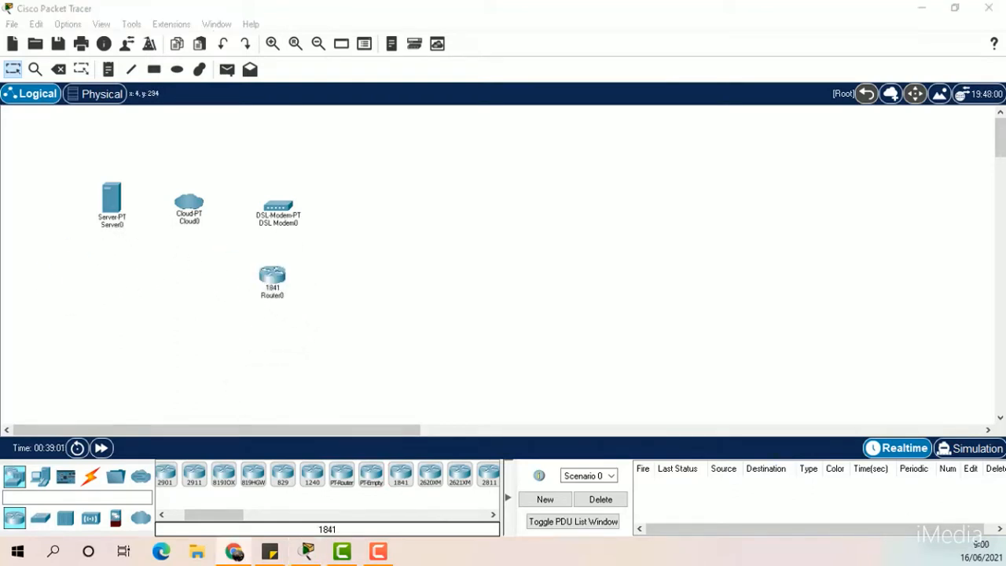
Add a 2960 switch to the workspace and position it to the right of the 1841 router.
click(37, 525)
click(168, 478)
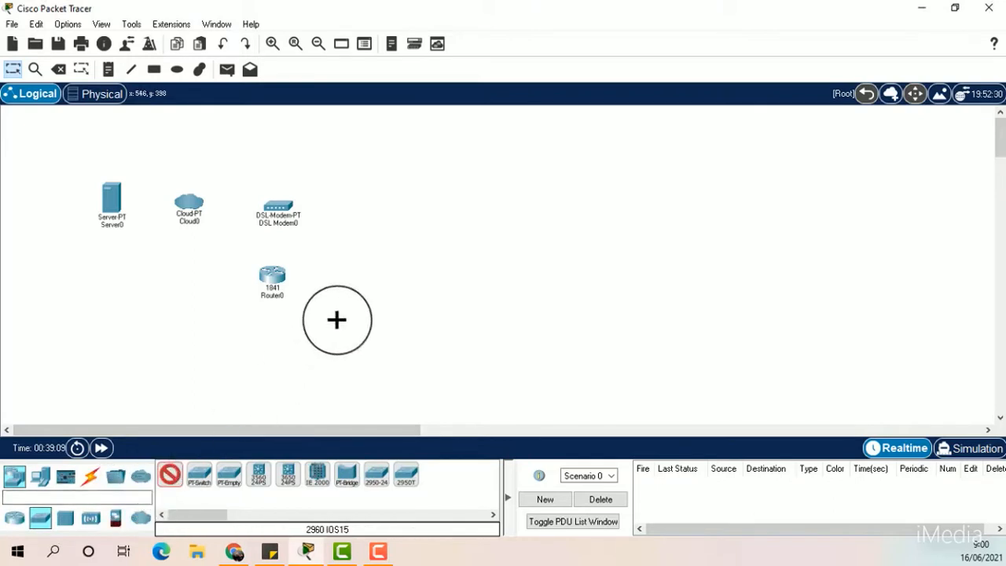
click(383, 213)
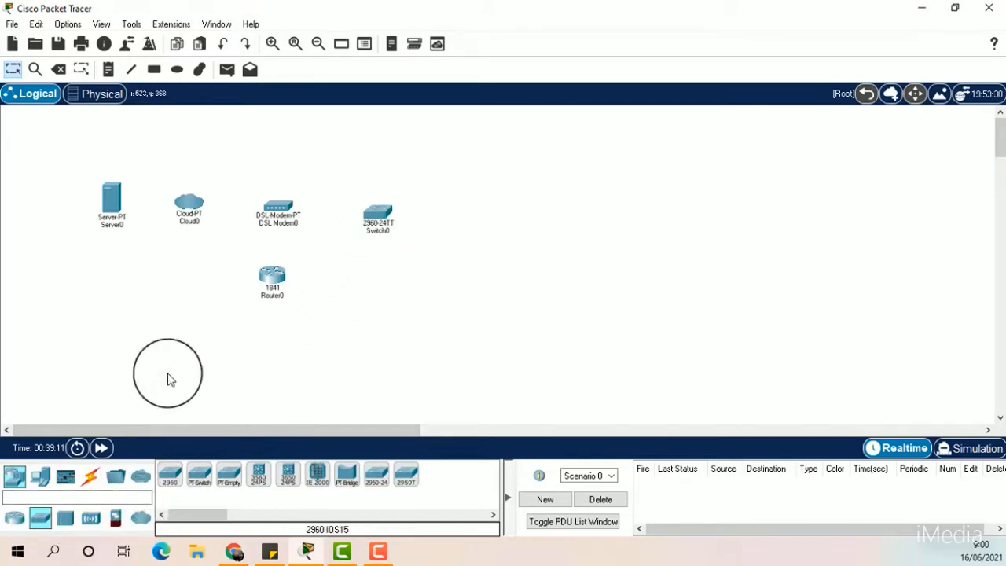
click(234, 552)
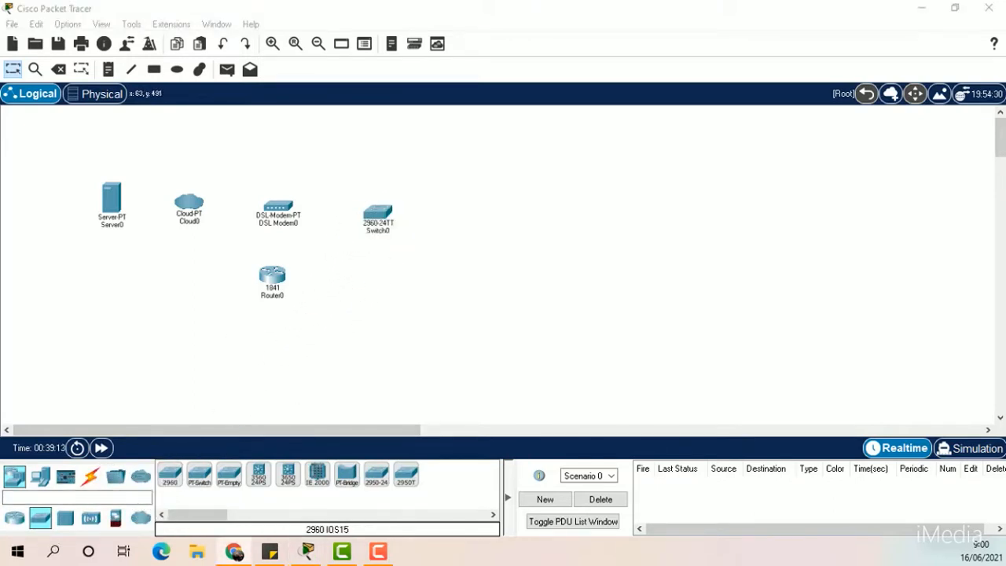
click(348, 272)
drag(391, 209, 371, 290)
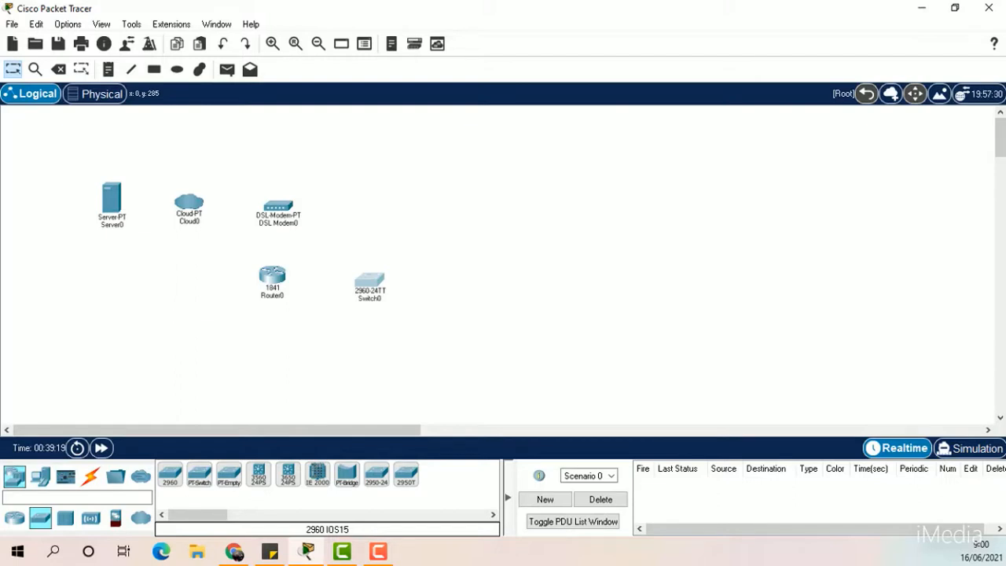
key(alt+Tab)
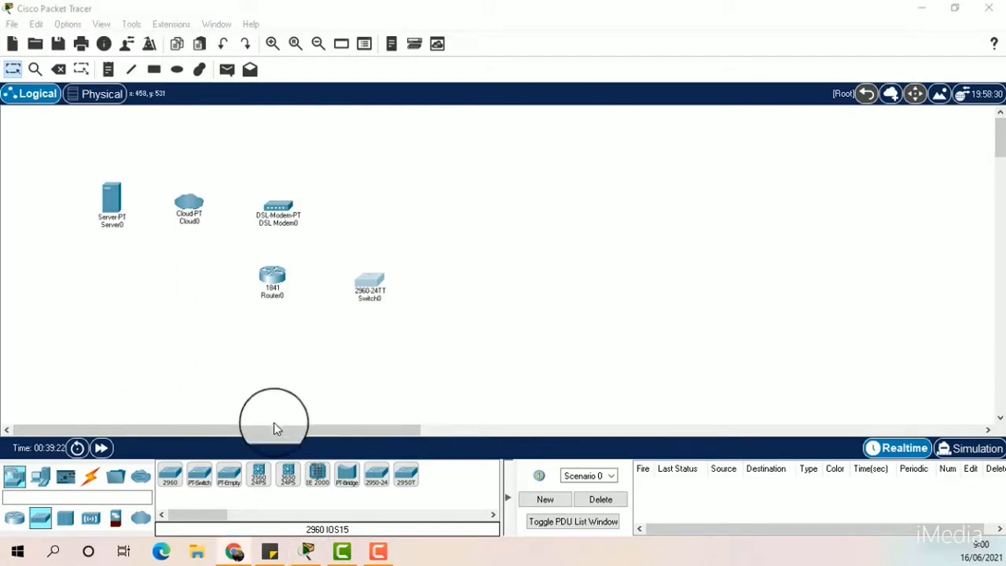
Add a second 2960 switch above the first one, to the right of the DSL modem.
click(169, 475)
click(358, 196)
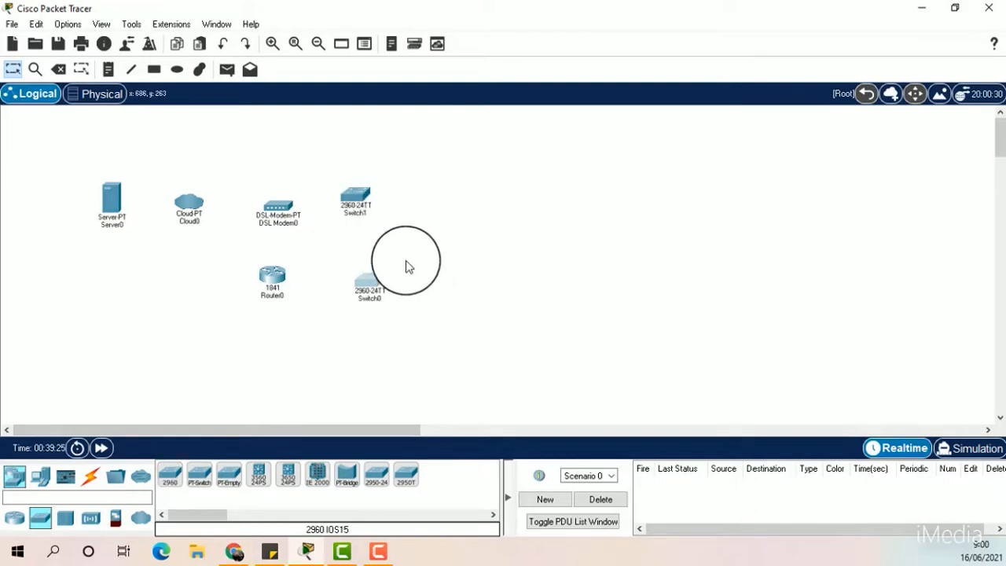
drag(373, 211, 385, 188)
click(234, 552)
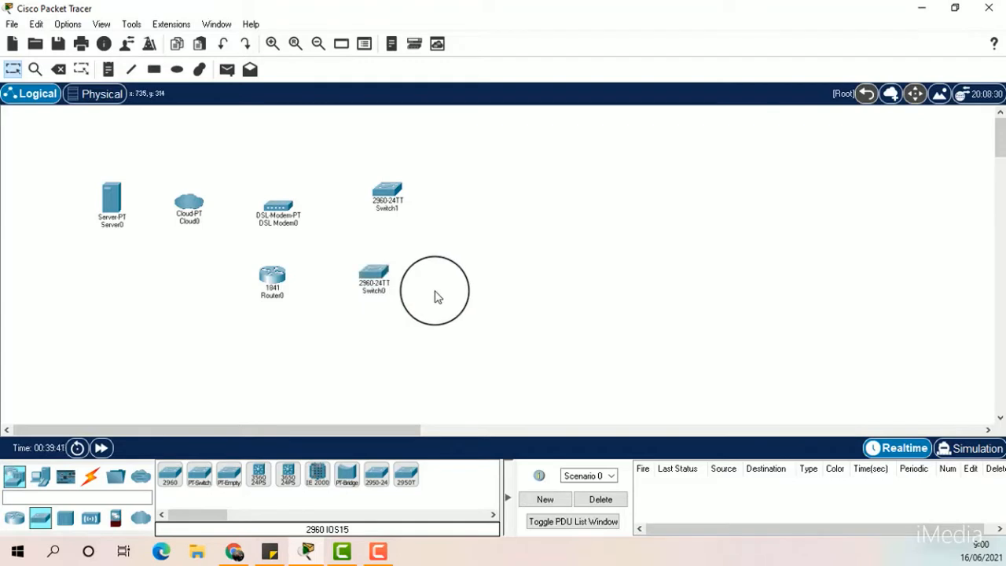
key(alt+Tab)
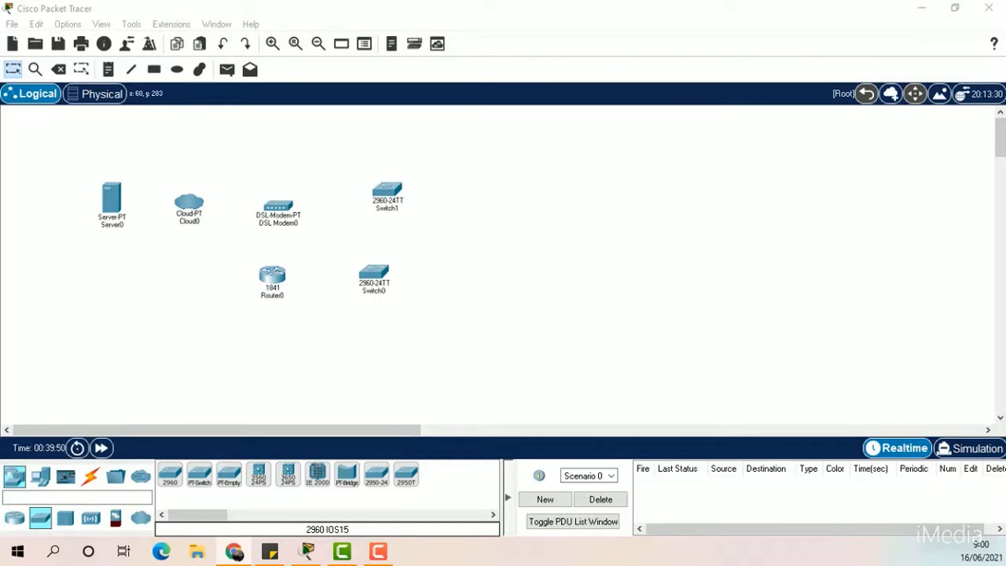
Connect the server's Fa0 port to the cloud's Ethernet6 port with a Copper Straight-Through cable.
click(91, 476)
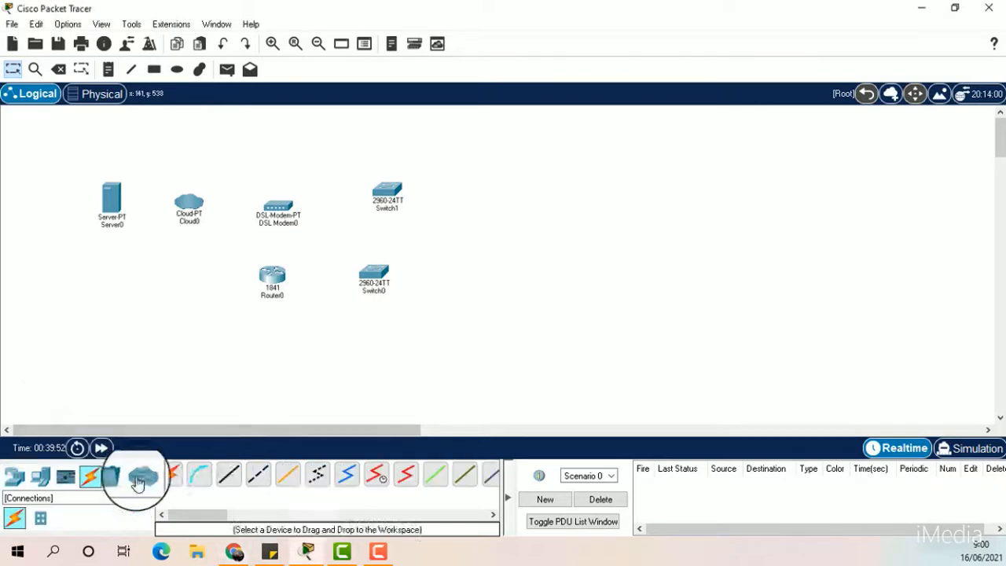
click(226, 478)
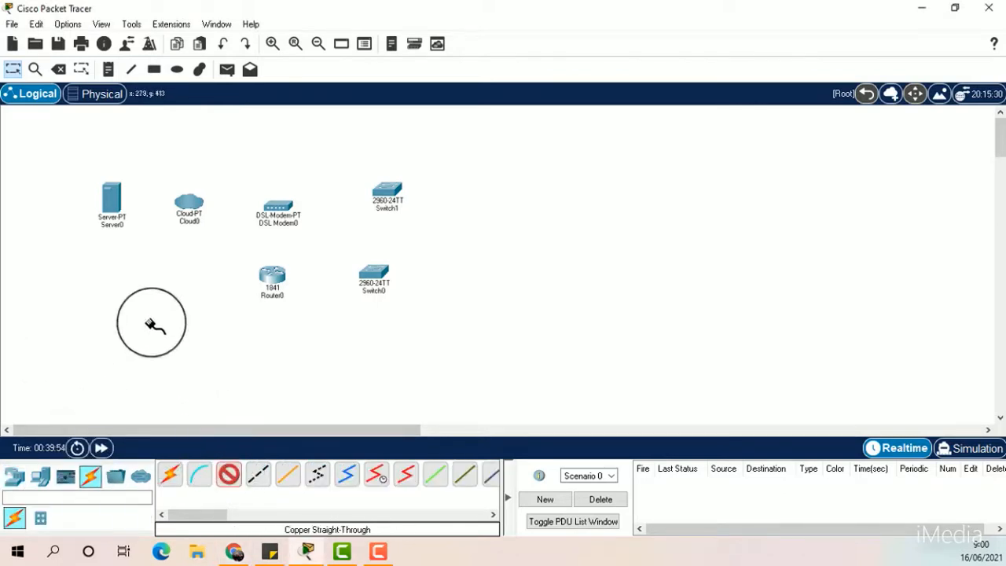
click(105, 205)
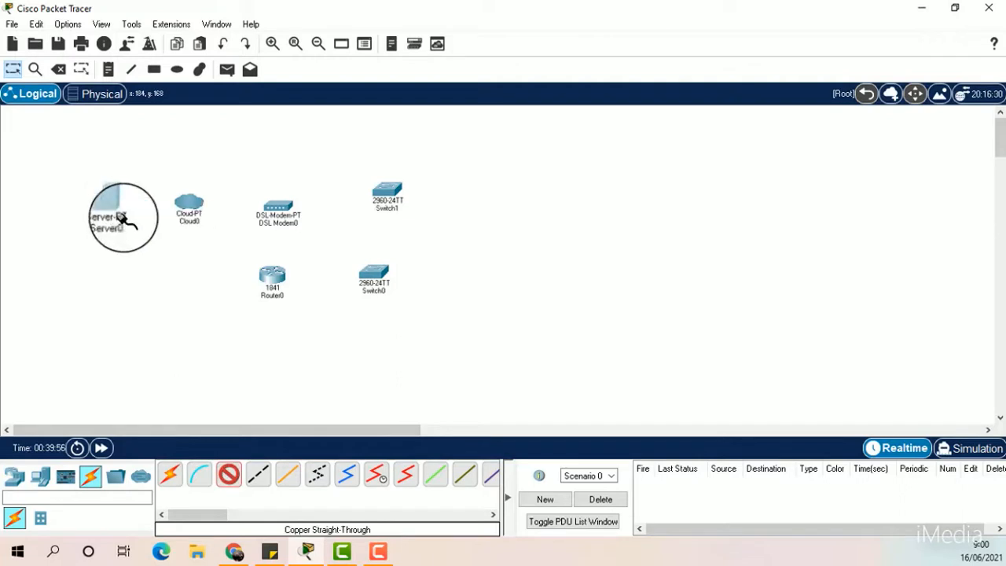
click(192, 204)
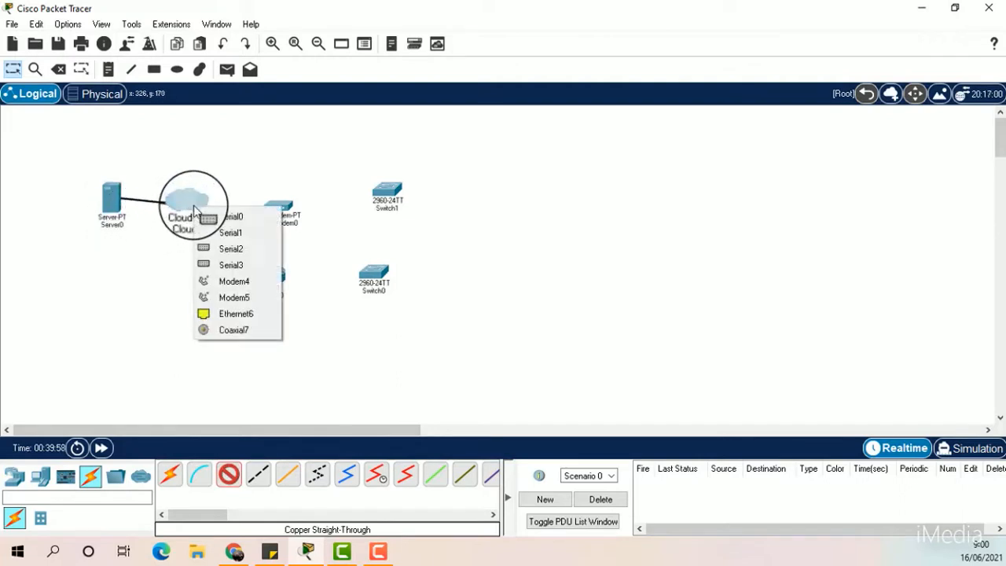
click(234, 312)
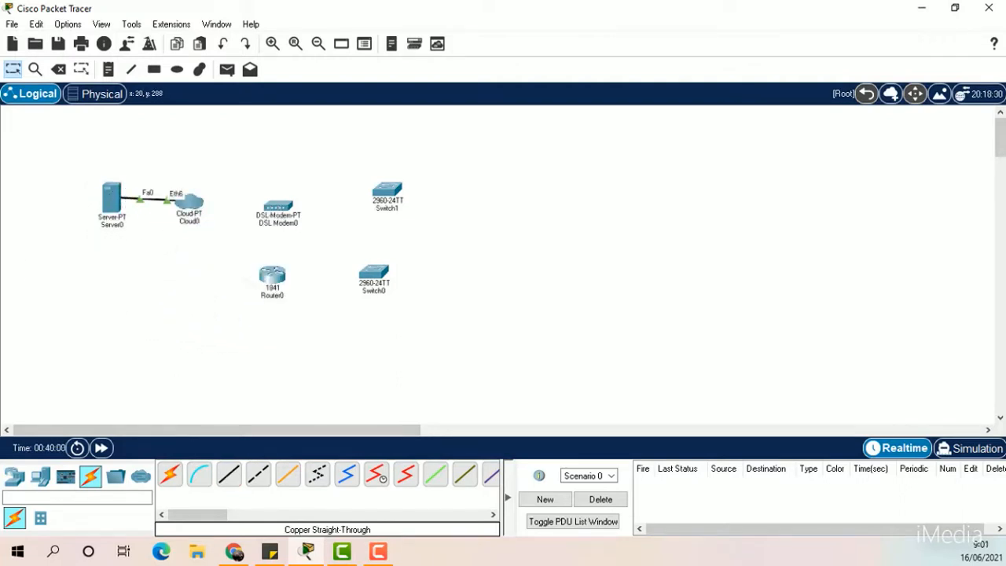
Connect the cloud's Modem4 port to the DSL modem's Port 0 with a Phone cable.
click(234, 551)
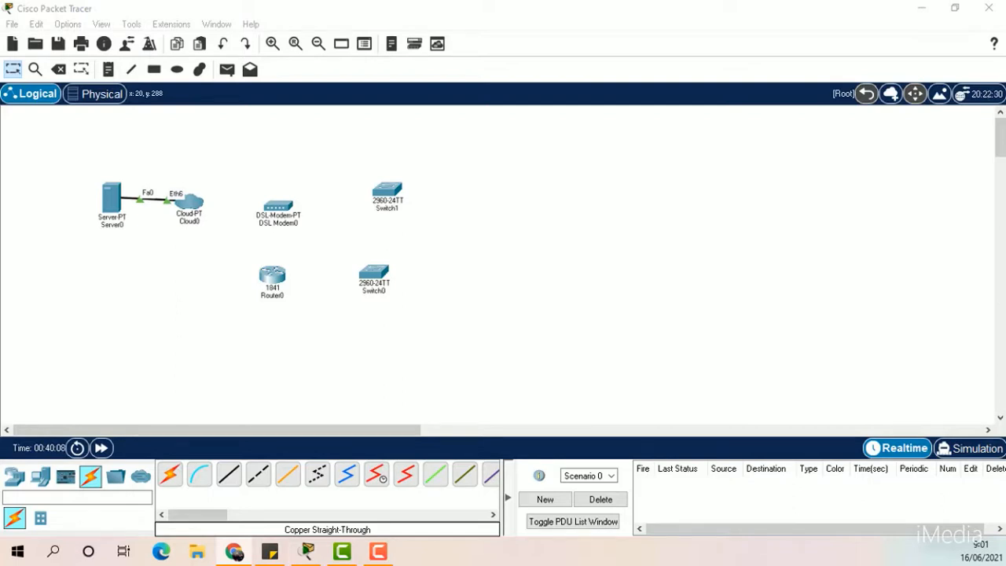
click(322, 480)
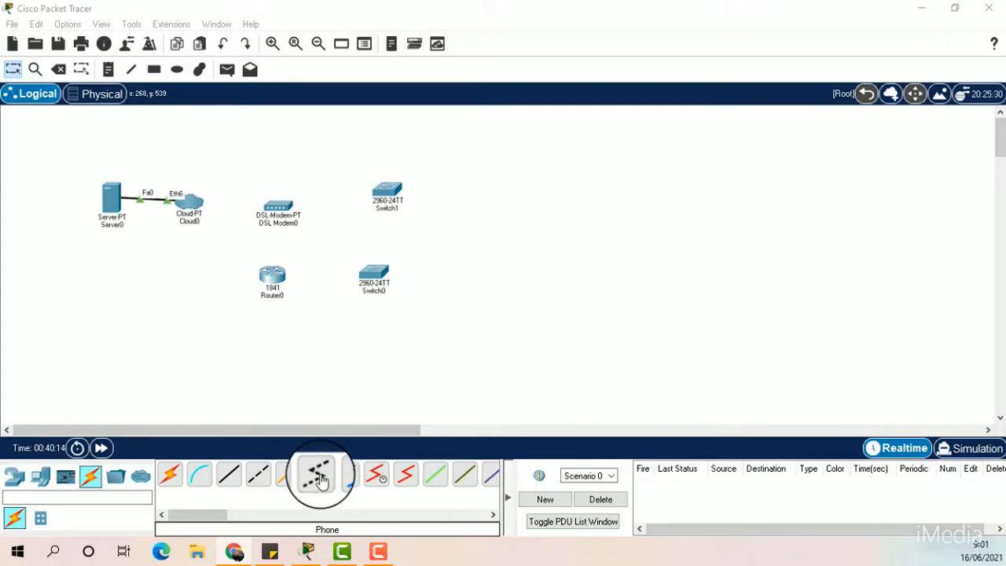
click(196, 207)
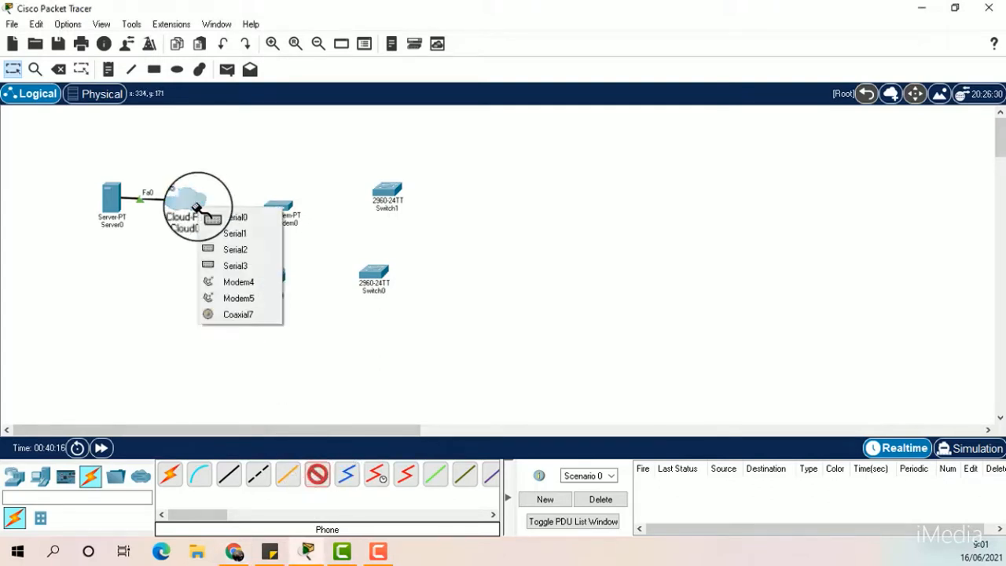
click(224, 285)
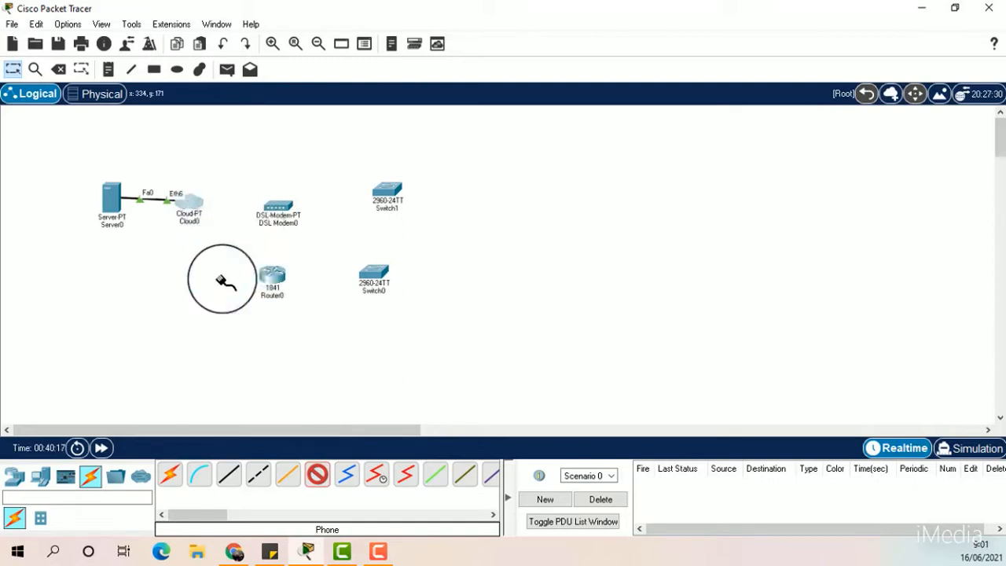
click(286, 220)
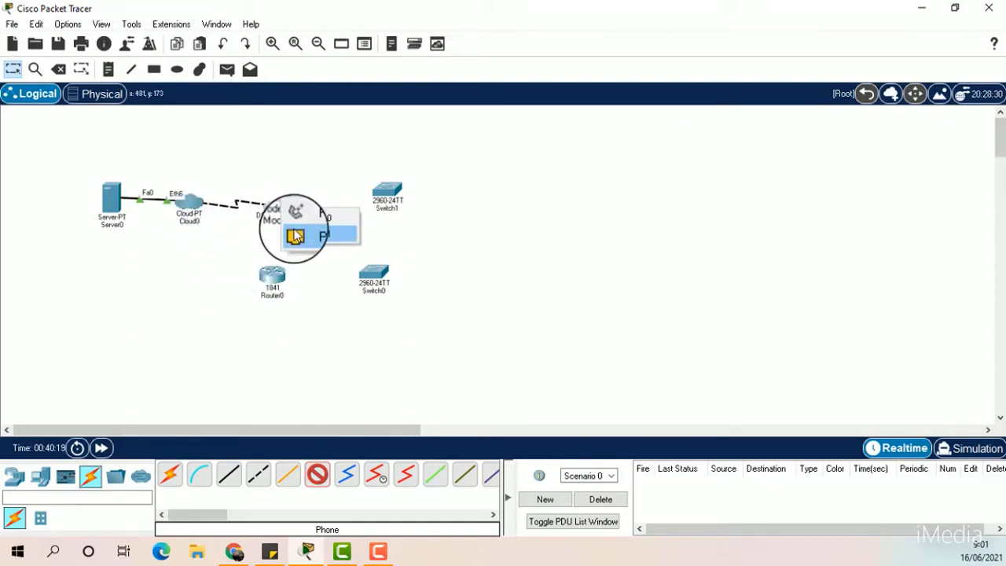
click(293, 220)
Connect the DSL modem's Port 1 to the 1841 router's FastEthernet0/0 port with a Copper Straight-Through cable.
key(alt+Tab)
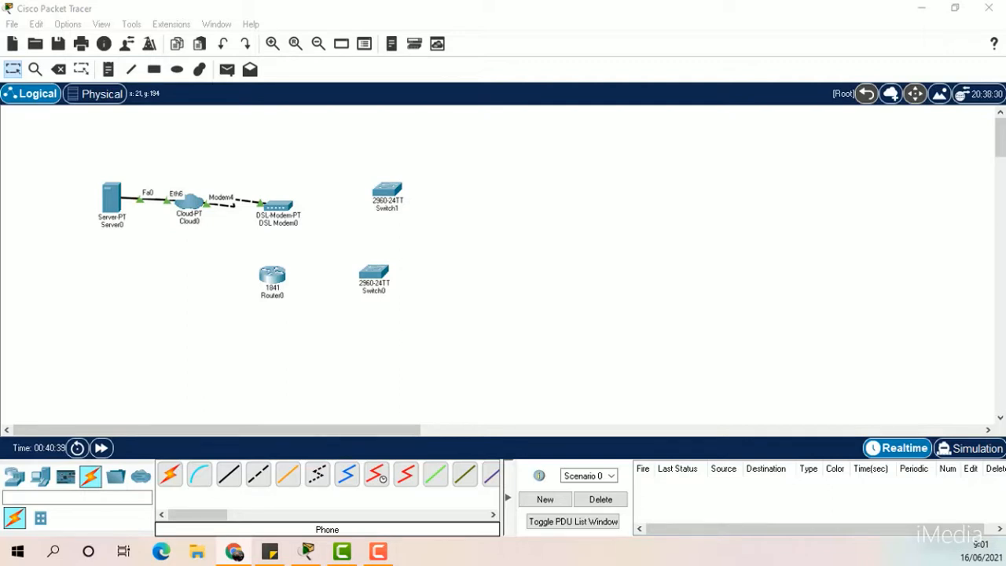
click(229, 474)
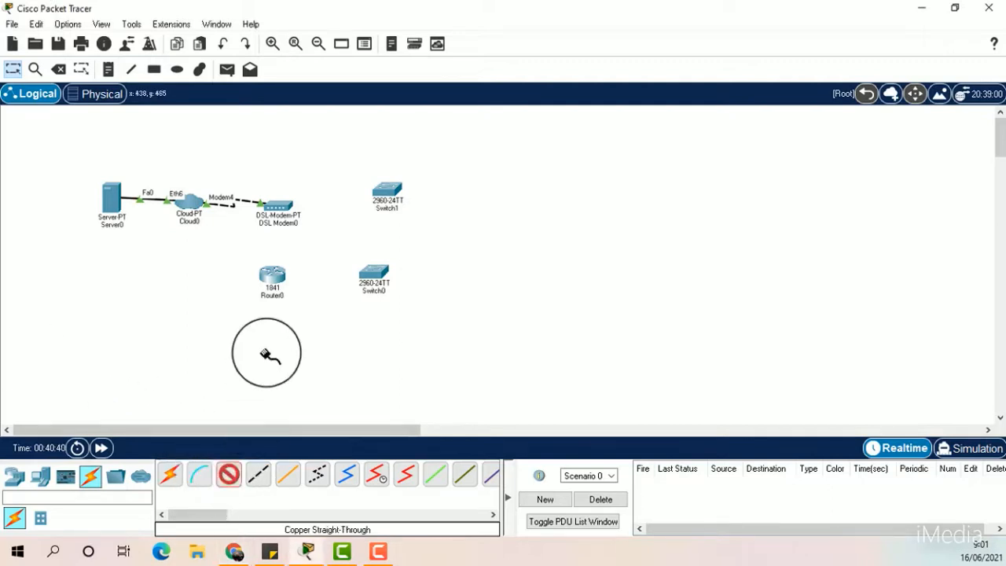
click(287, 213)
click(297, 222)
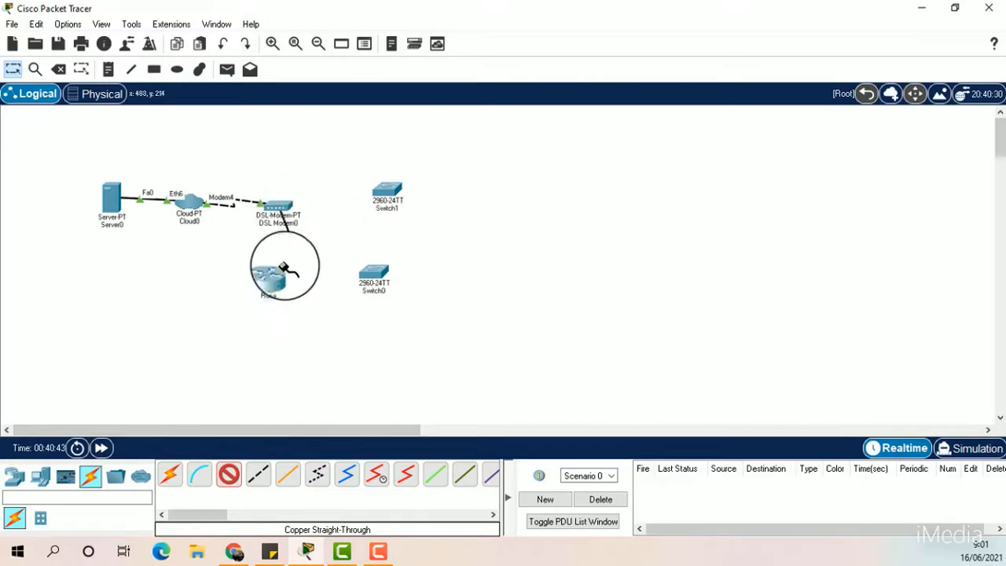
click(271, 275)
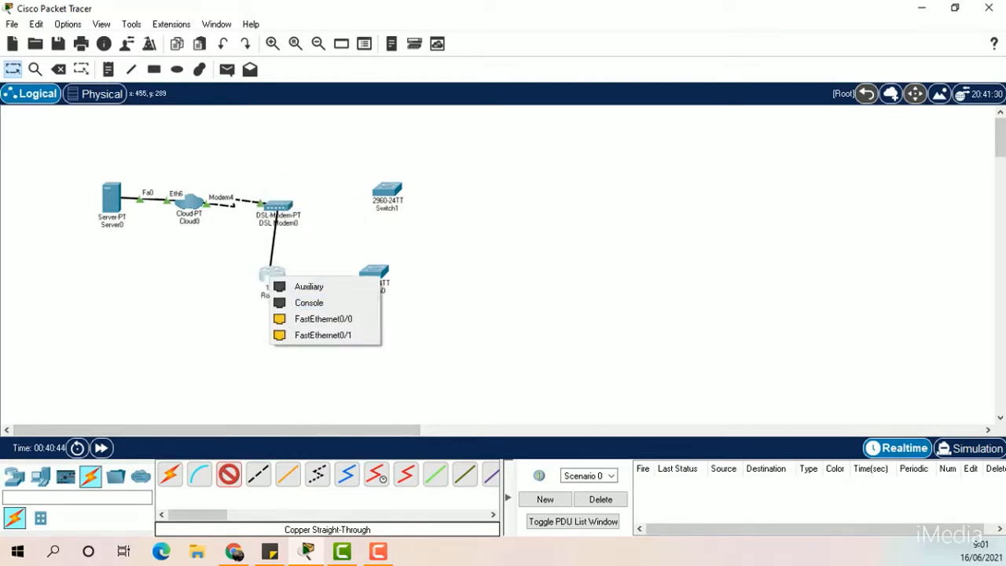
key(alt+Tab)
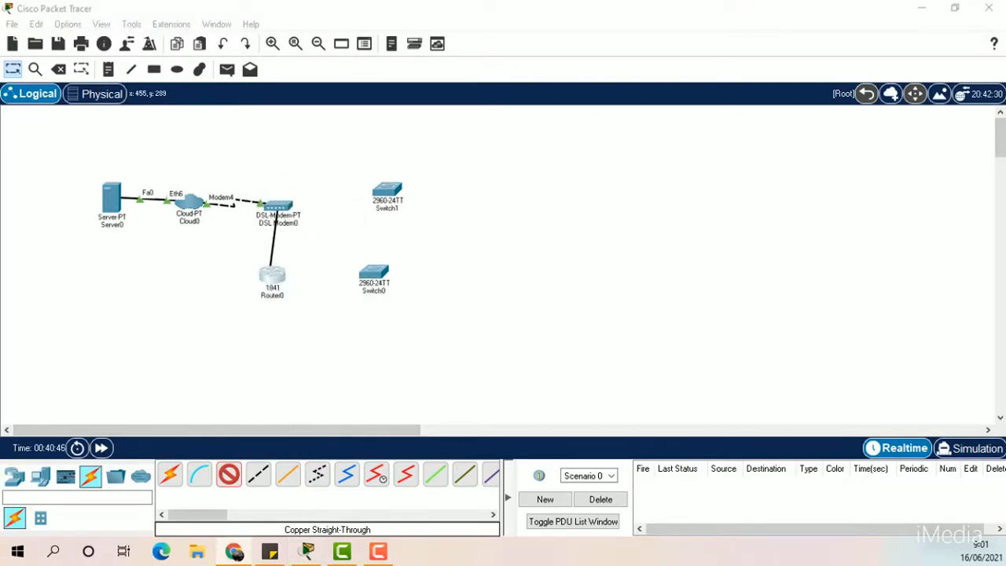
click(272, 275)
click(299, 318)
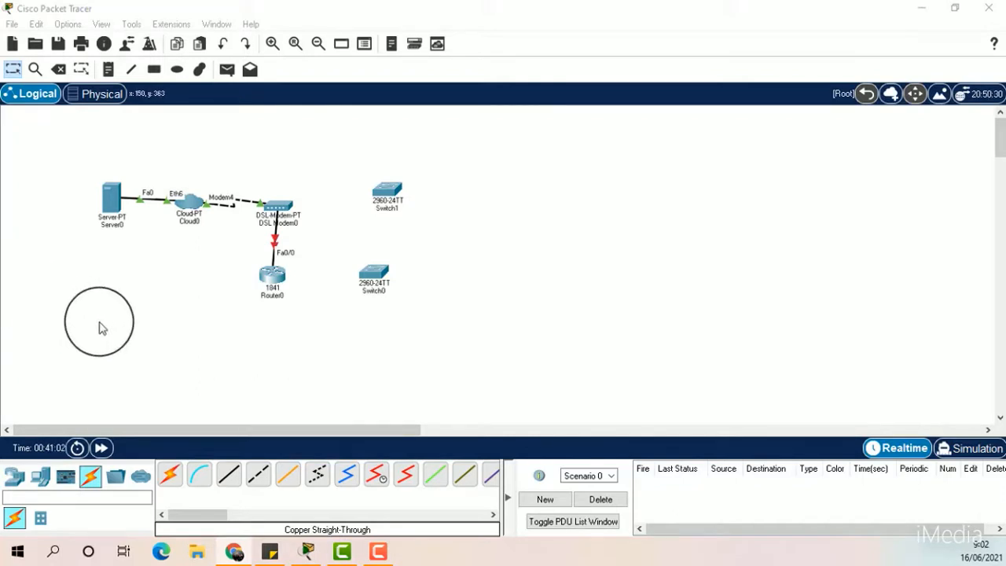
Connect the router's FastEthernet0/1 port to FastEthernet0/1 on Switch0 with a Copper Straight-Through cable.
click(229, 478)
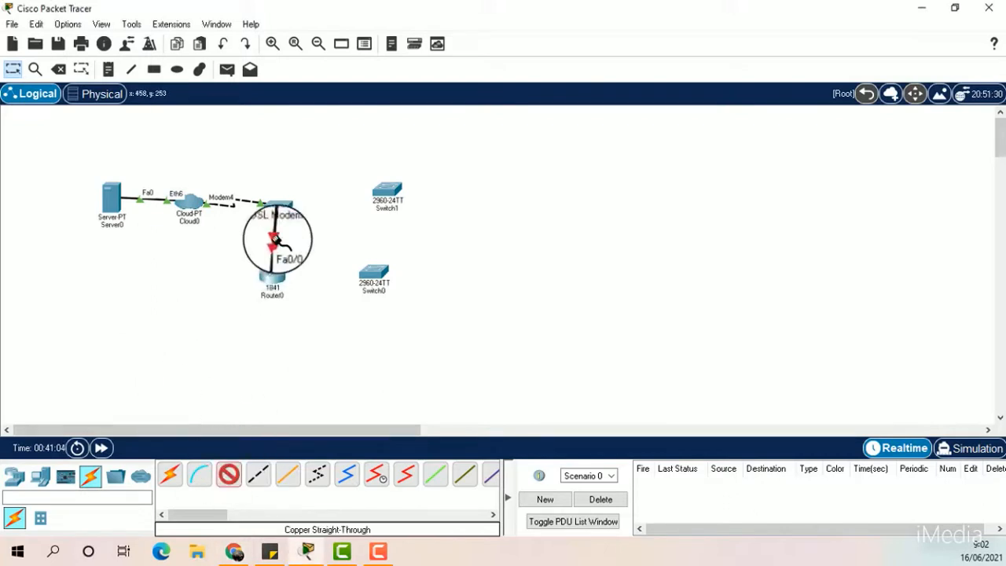
click(275, 274)
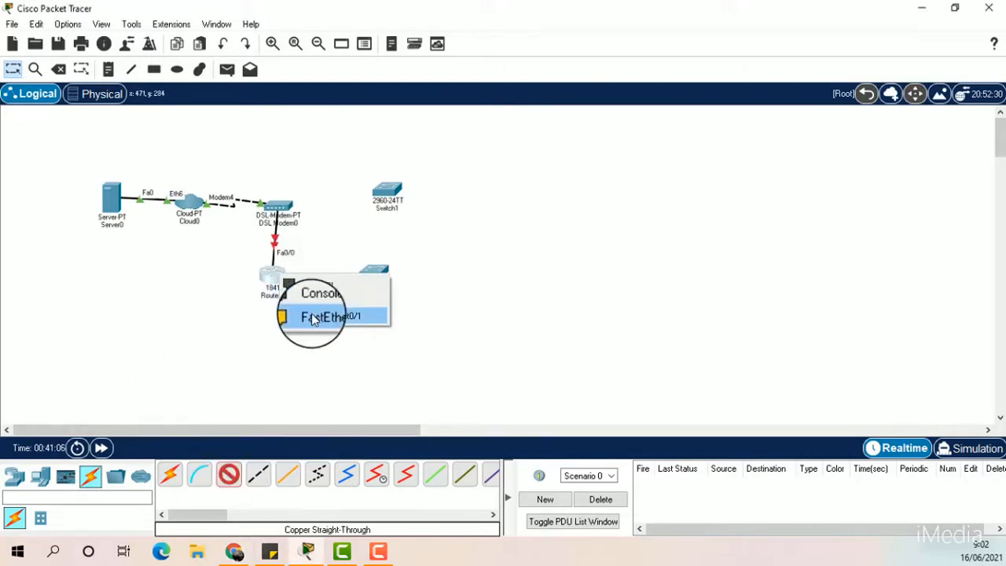
click(303, 315)
click(380, 301)
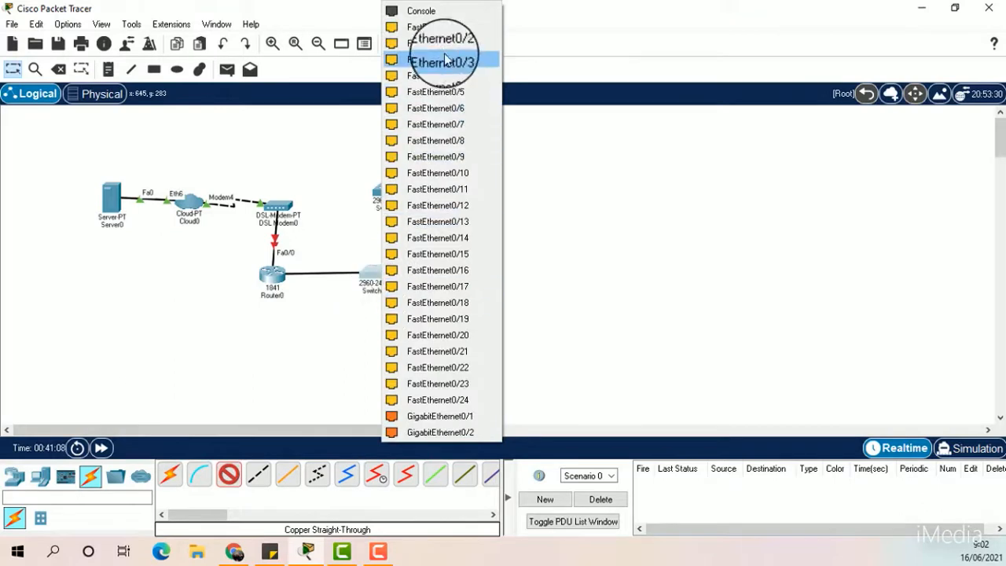
click(437, 27)
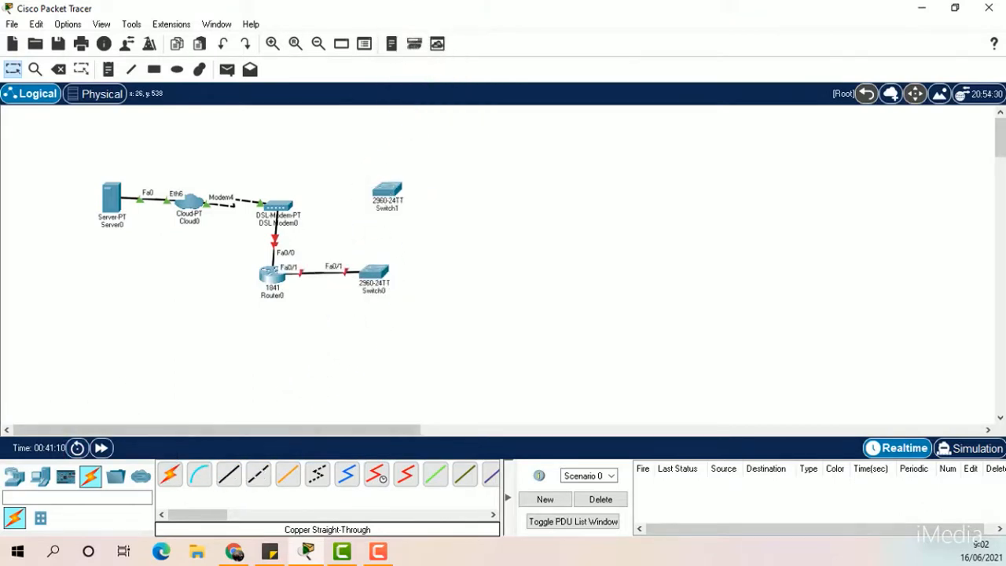
Connect FastEthernet0/2 on Switch0 to FastEthernet0/1 on Switch1 with a Copper Straight-Through cable.
key(alt+Tab)
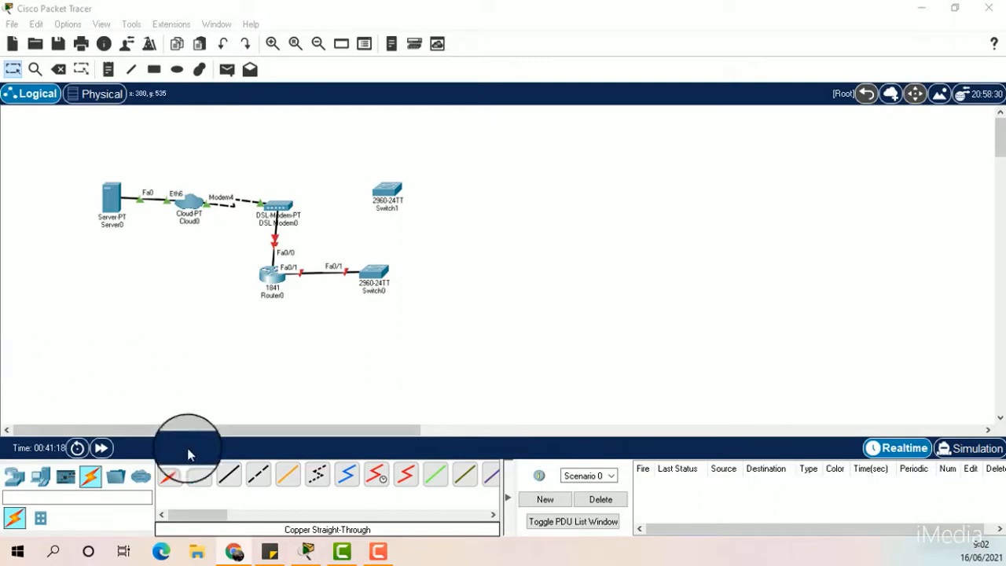
click(229, 474)
click(379, 271)
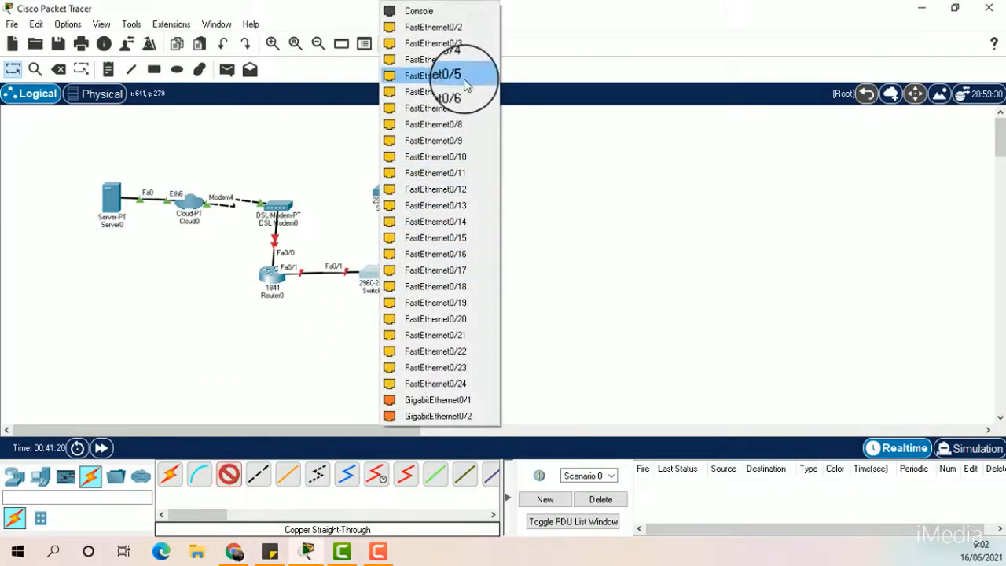
click(434, 27)
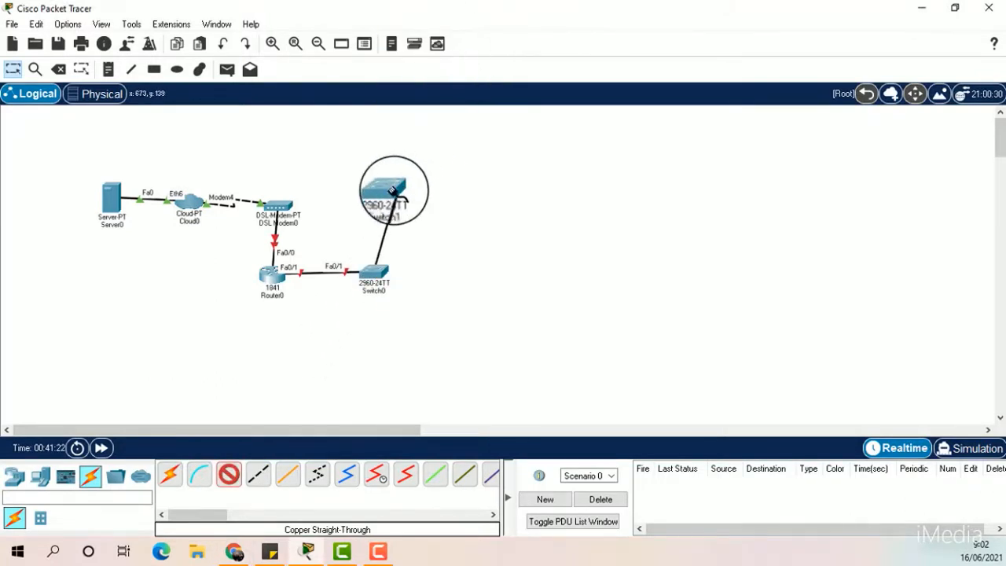
click(393, 191)
click(451, 33)
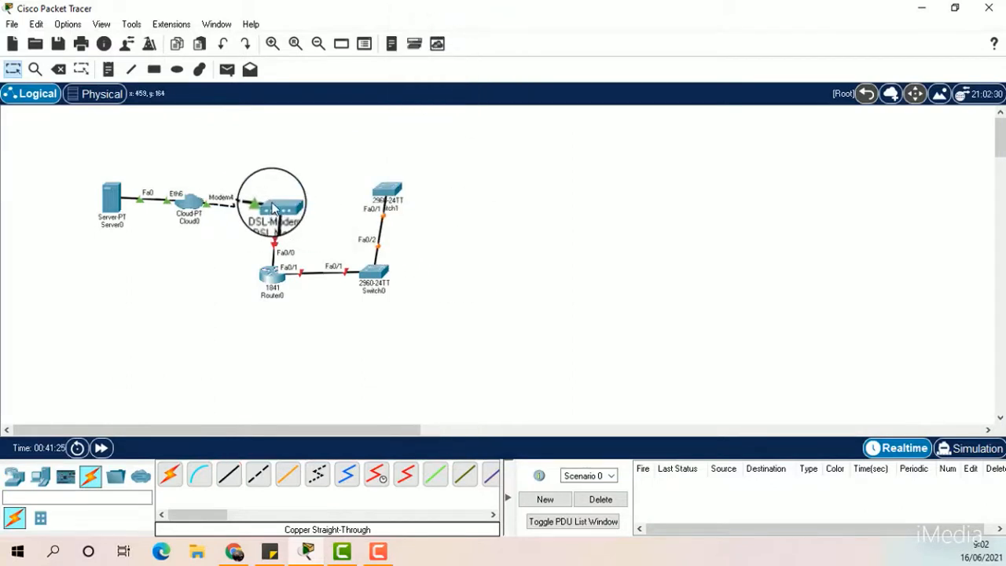
Spread out the topology by moving the DSL modem and the cloud upward and Switch1 farther to the right.
drag(271, 206, 268, 187)
drag(201, 212, 205, 168)
click(634, 284)
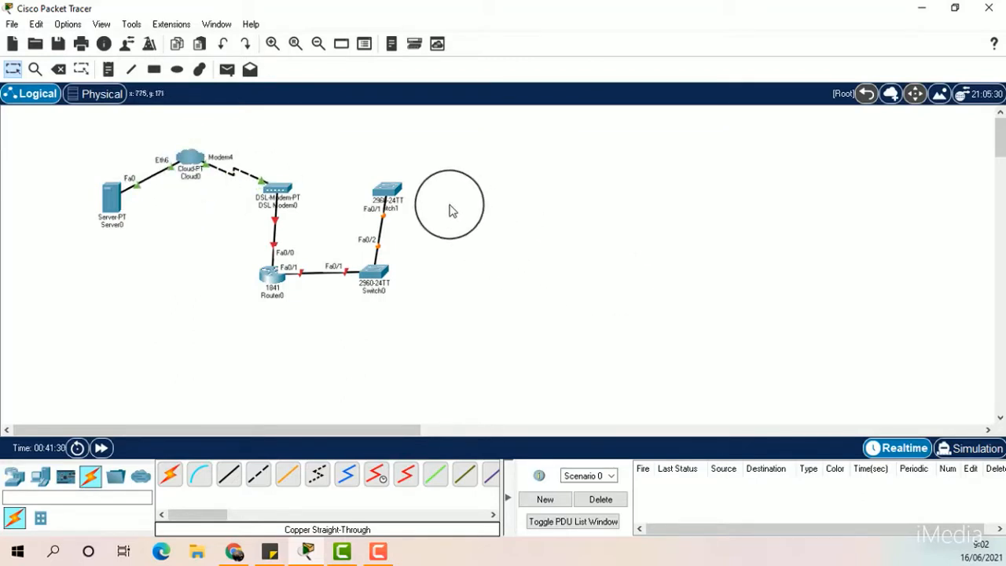
drag(393, 191, 431, 188)
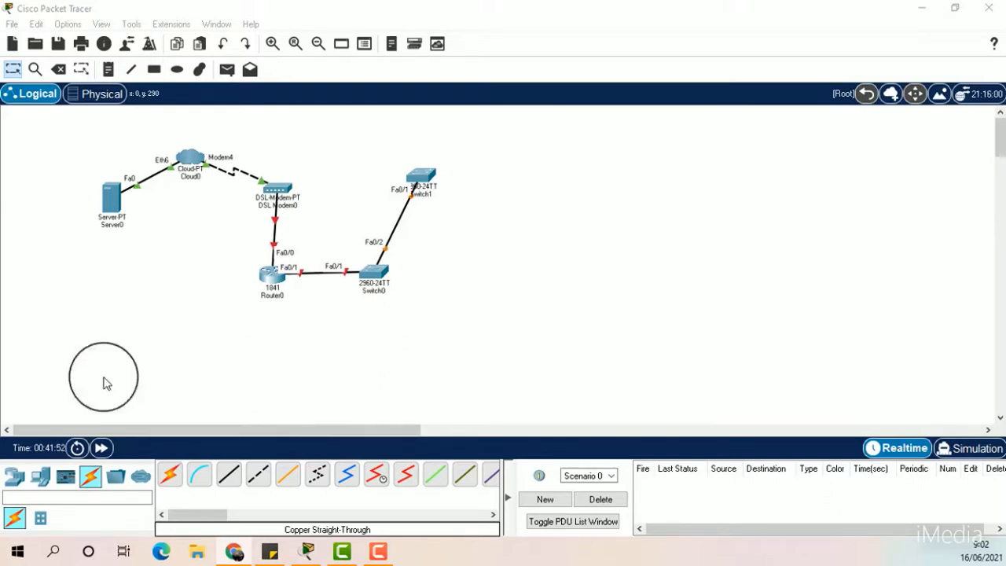
Add three PCs to the workspace, stacked in a vertical column to the right of Switch1.
click(41, 478)
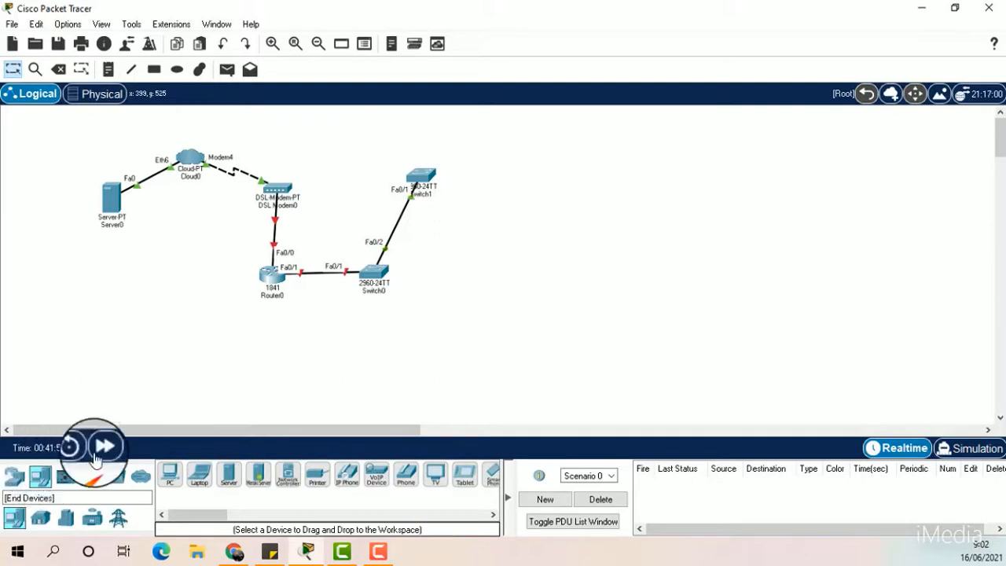
click(169, 475)
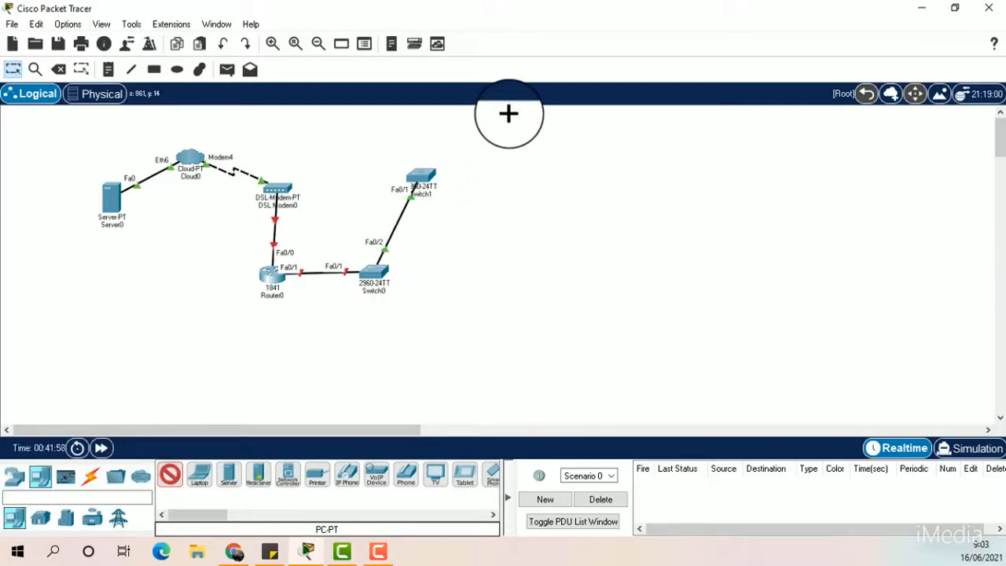
click(507, 178)
drag(511, 183, 511, 128)
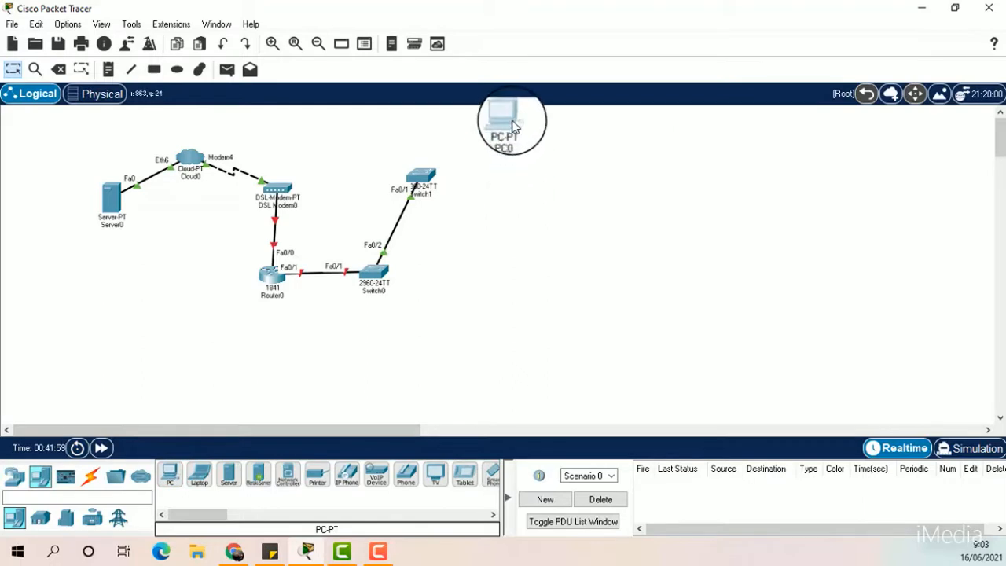
click(170, 474)
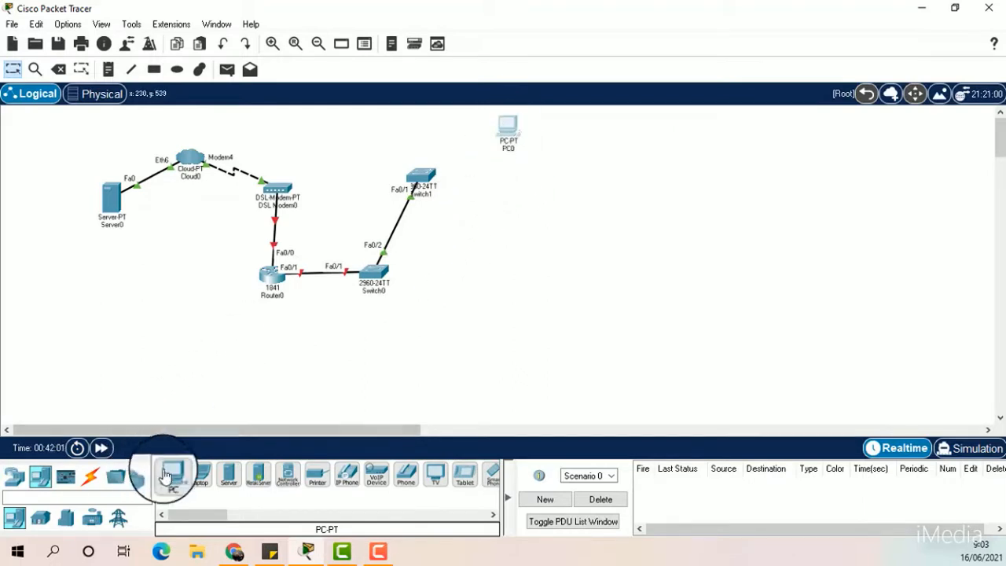
click(510, 168)
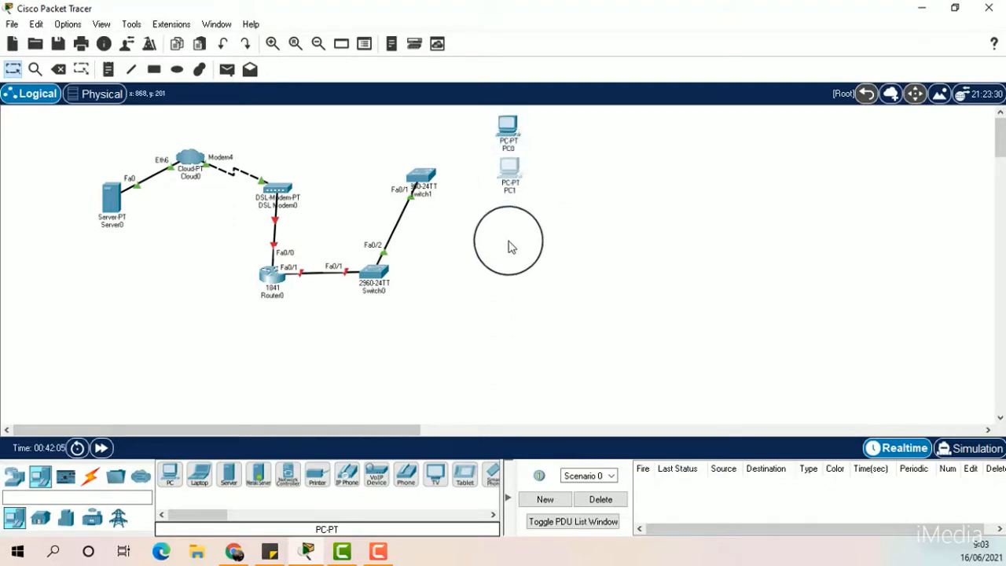
click(170, 474)
click(511, 210)
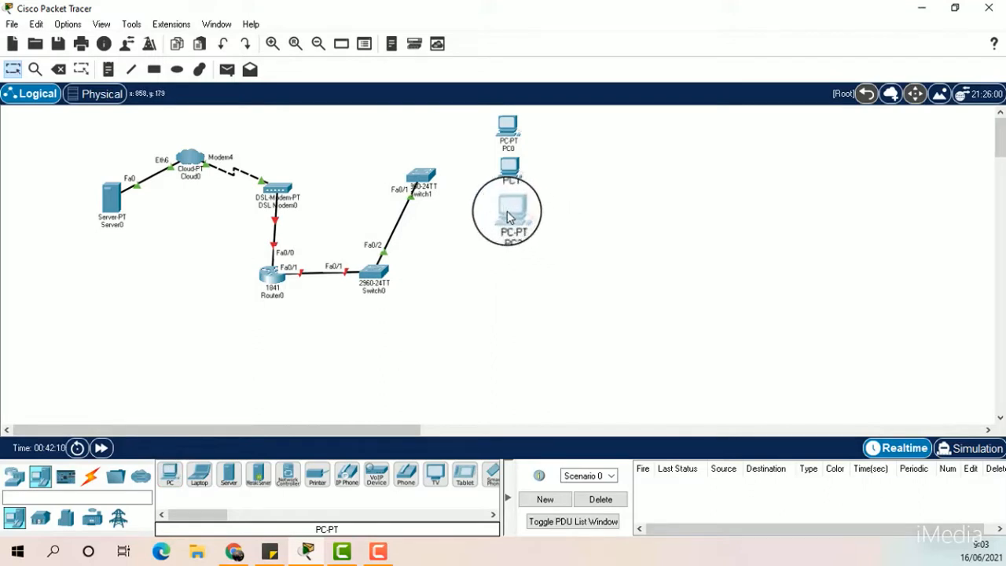
Add three more PCs in a second group below the first three, aligning the lowest one with the column.
click(234, 552)
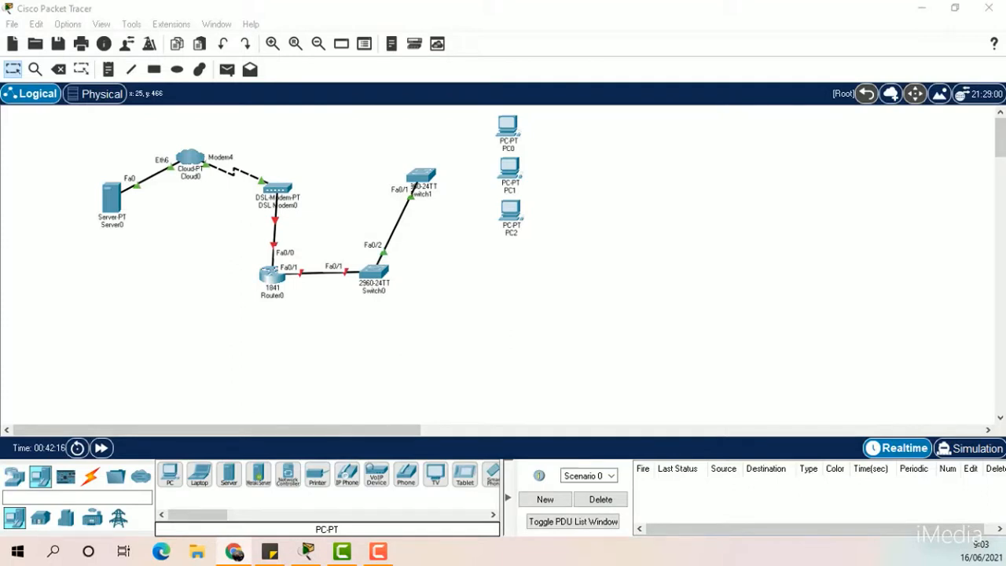
click(173, 476)
click(189, 471)
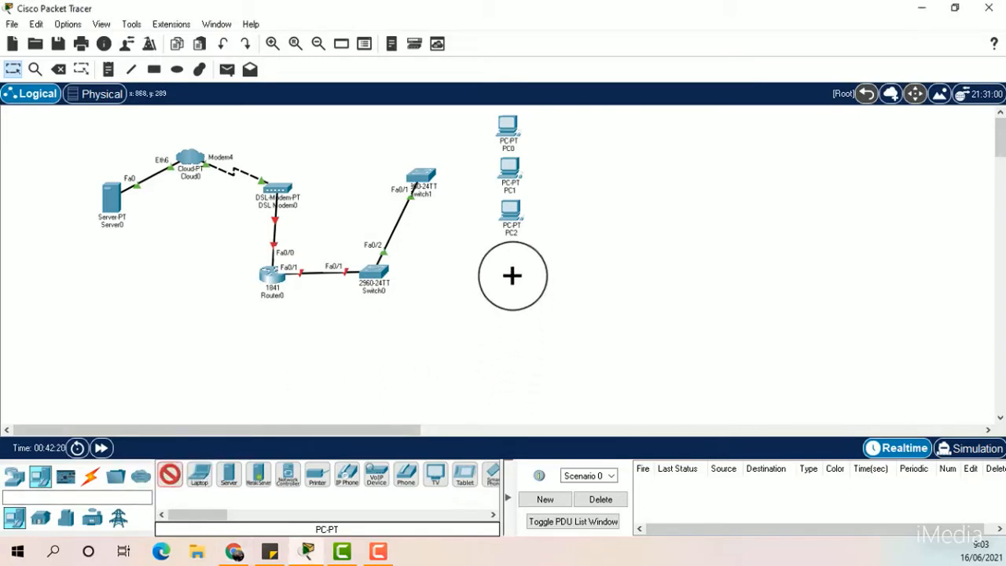
click(509, 288)
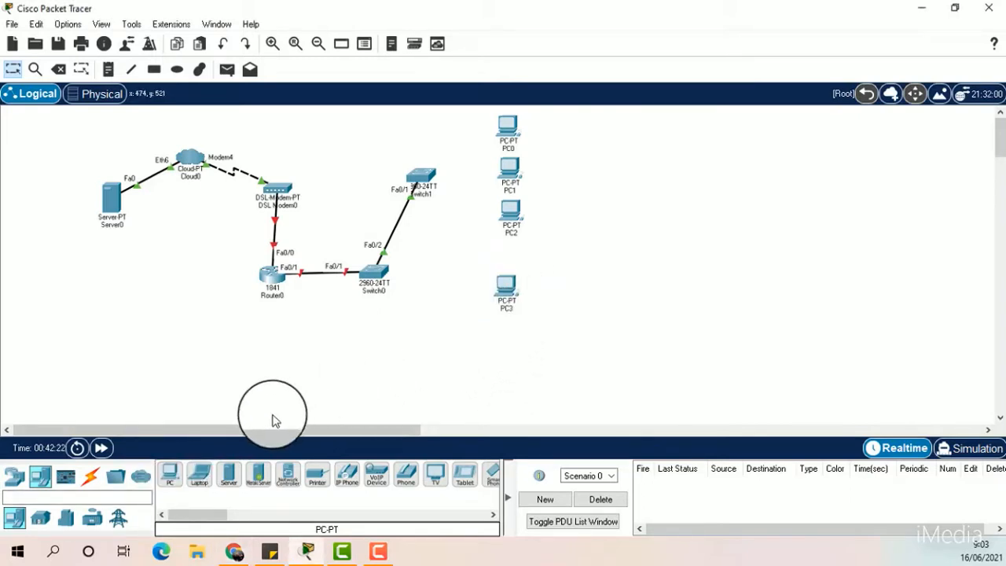
click(169, 474)
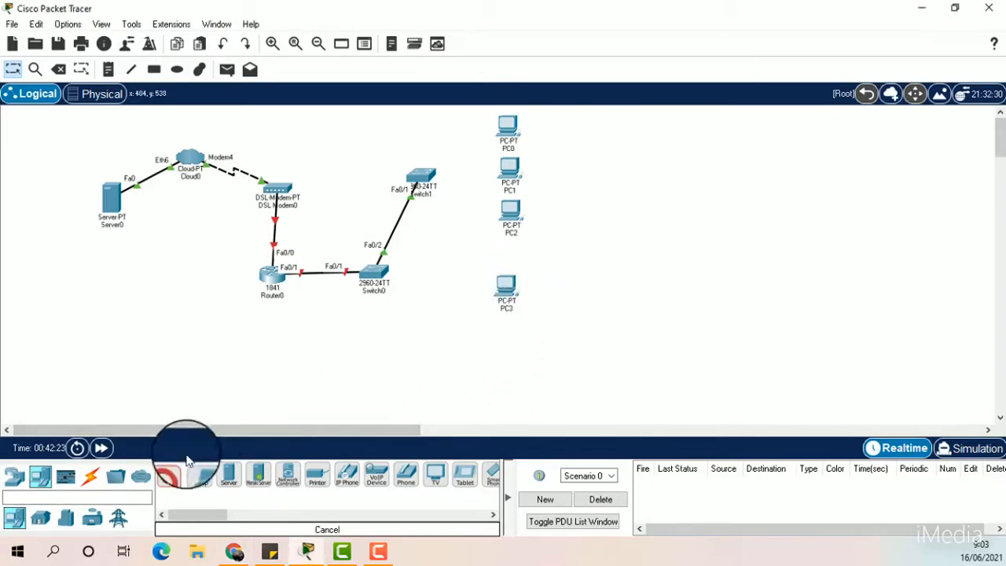
click(508, 332)
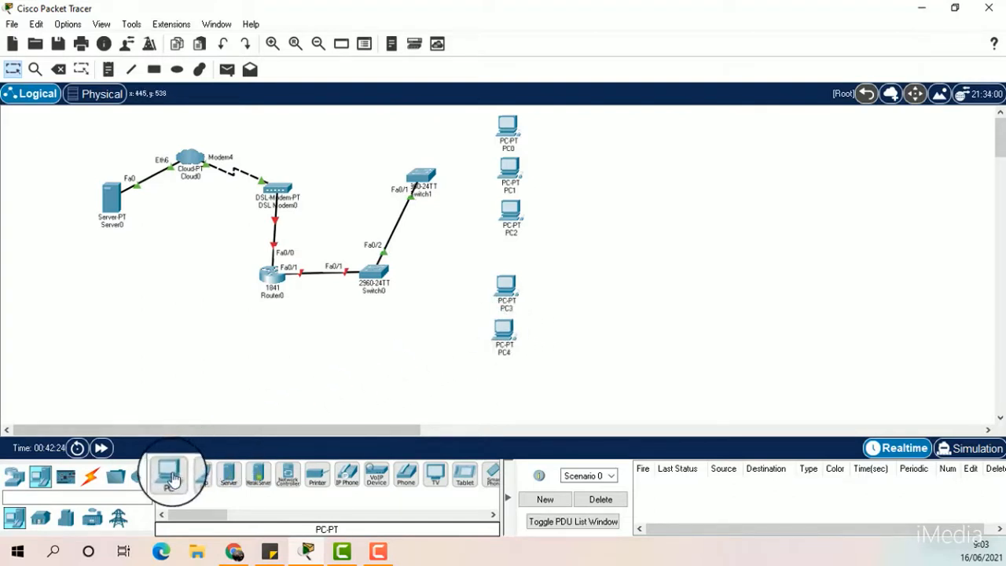
click(169, 474)
click(499, 383)
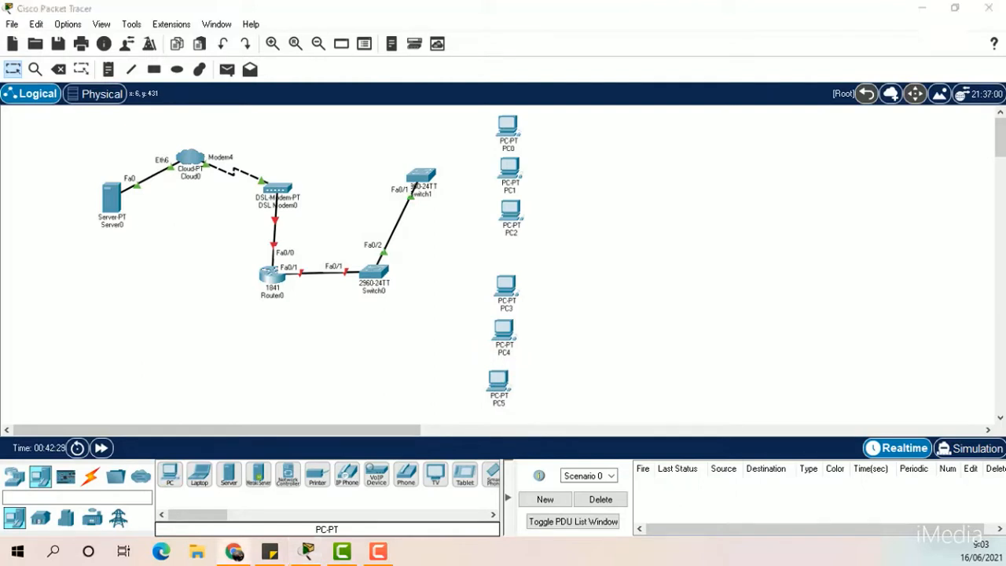
mouse_move(497, 383)
mouse_down()
mouse_move(481, 379)
mouse_move(524, 401)
mouse_move(507, 382)
mouse_up()
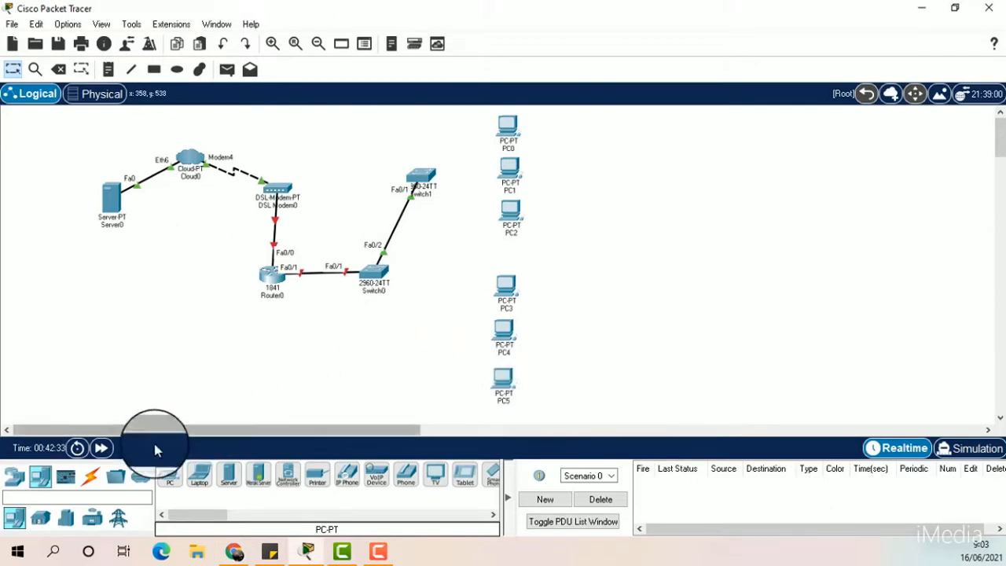
Connect FastEthernet0/2 on Switch1 to FastEthernet0 on PC0 with a Copper Straight-Through cable.
click(91, 476)
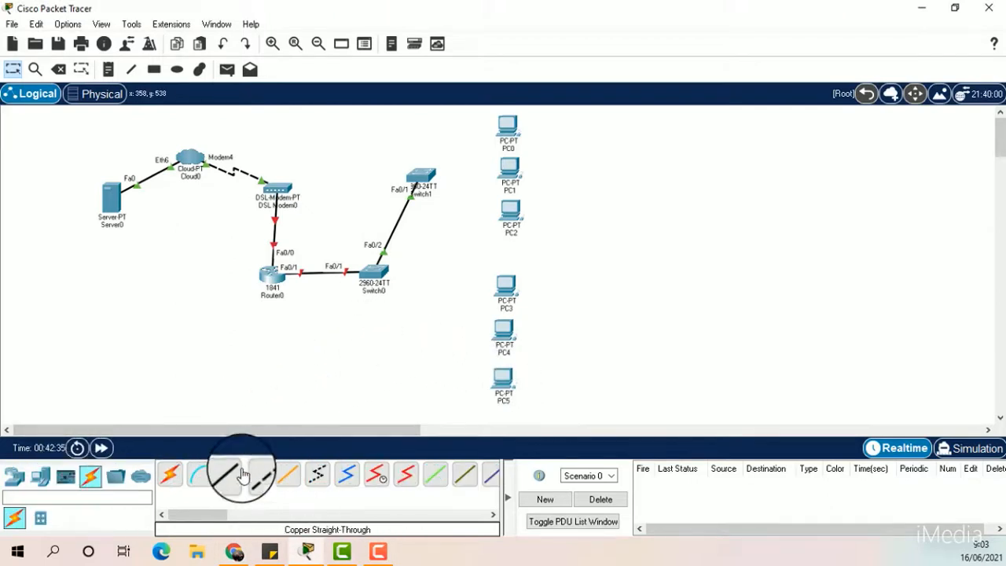
click(230, 475)
click(425, 176)
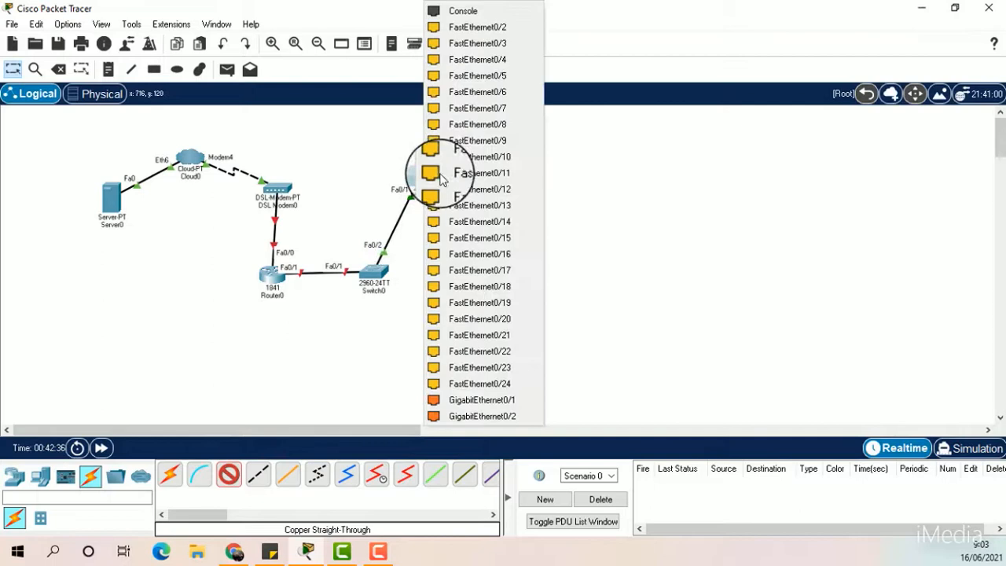
click(471, 26)
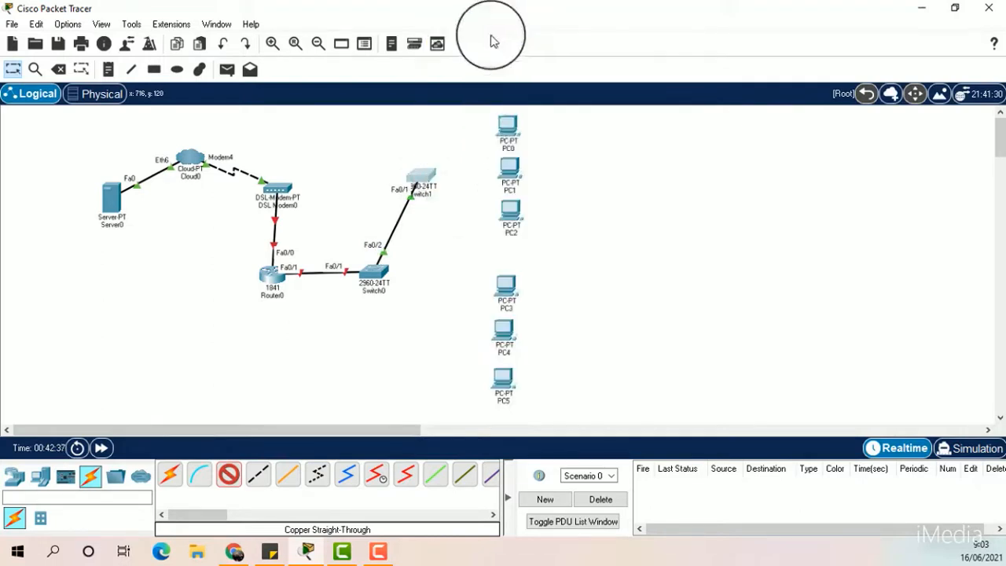
click(507, 123)
click(550, 181)
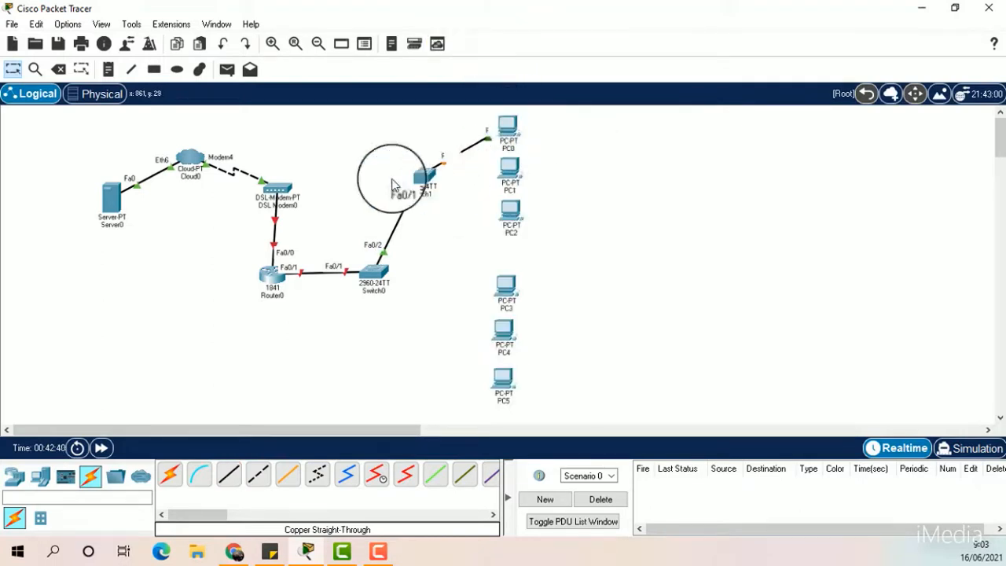
click(234, 551)
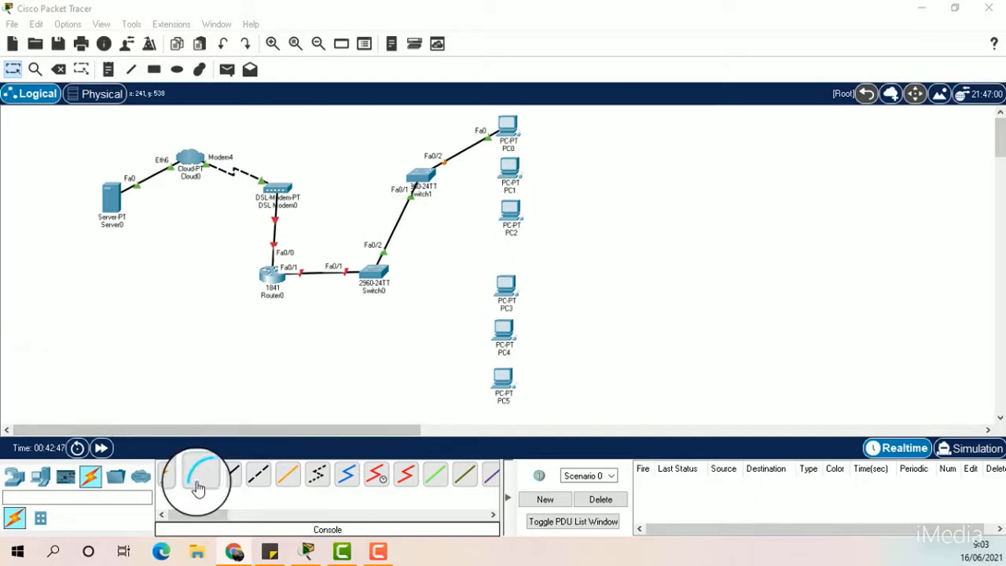
Connect FastEthernet0/3 on Switch1 to FastEthernet0 on PC1 with a Copper Straight-Through cable.
click(229, 474)
click(422, 175)
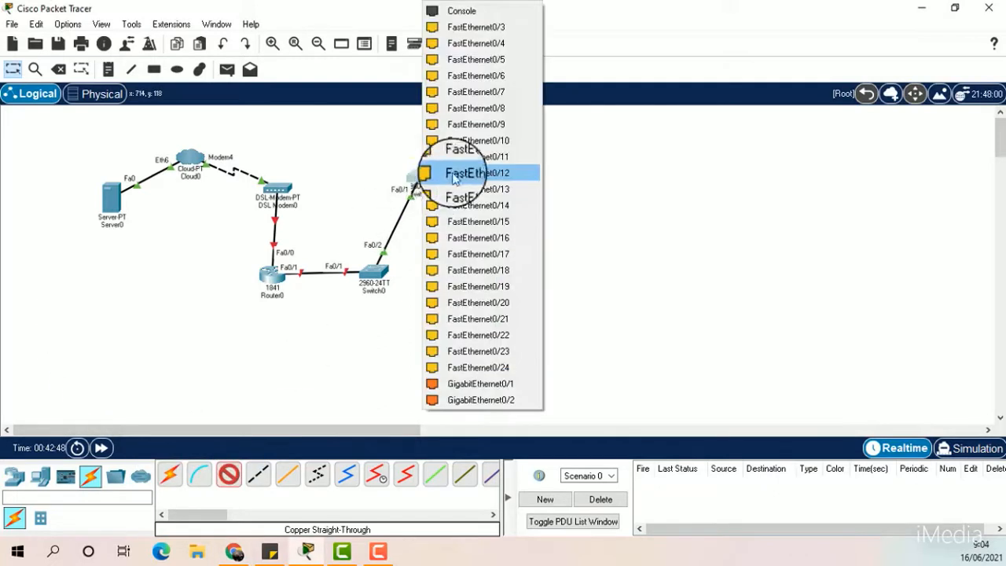
click(507, 30)
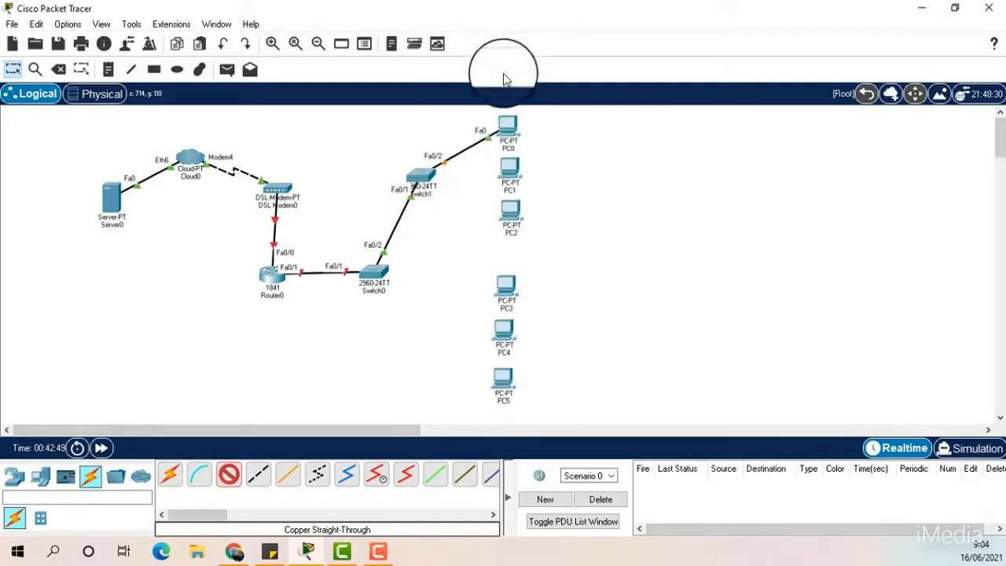
click(508, 167)
click(541, 229)
click(235, 551)
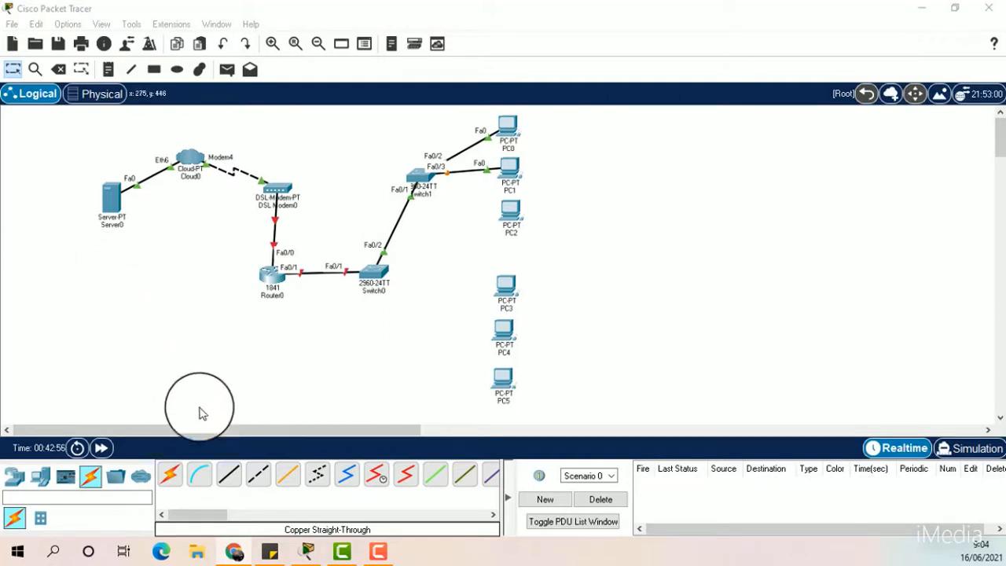
Connect FastEthernet0/4 on Switch1 to FastEthernet0 on PC2 with a Copper Straight-Through cable.
click(229, 475)
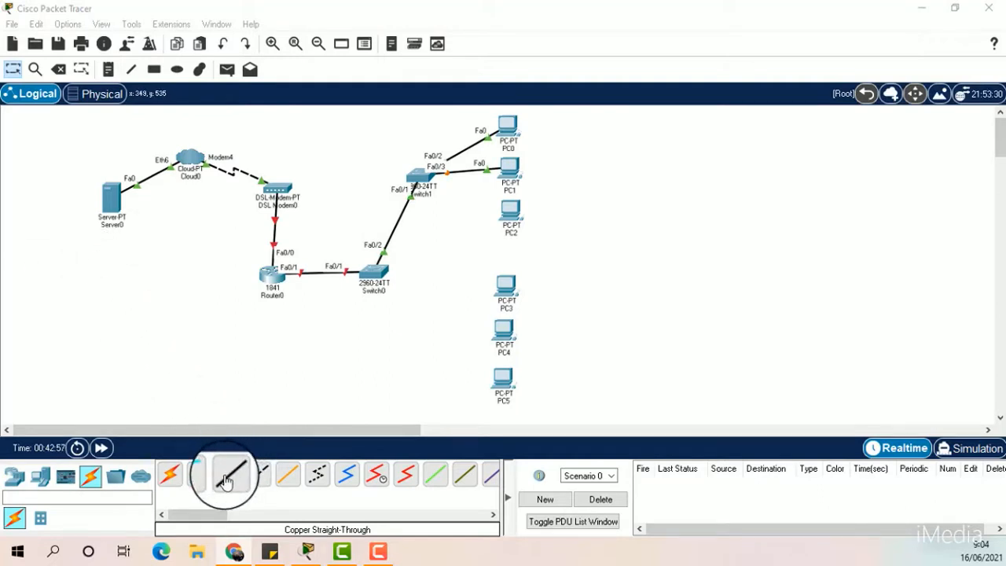
click(423, 173)
click(525, 31)
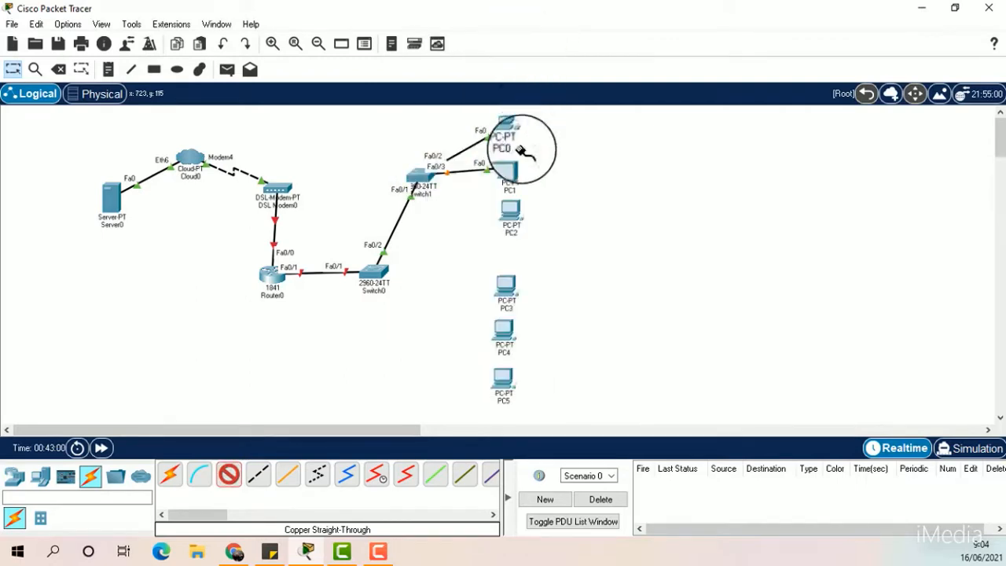
click(507, 214)
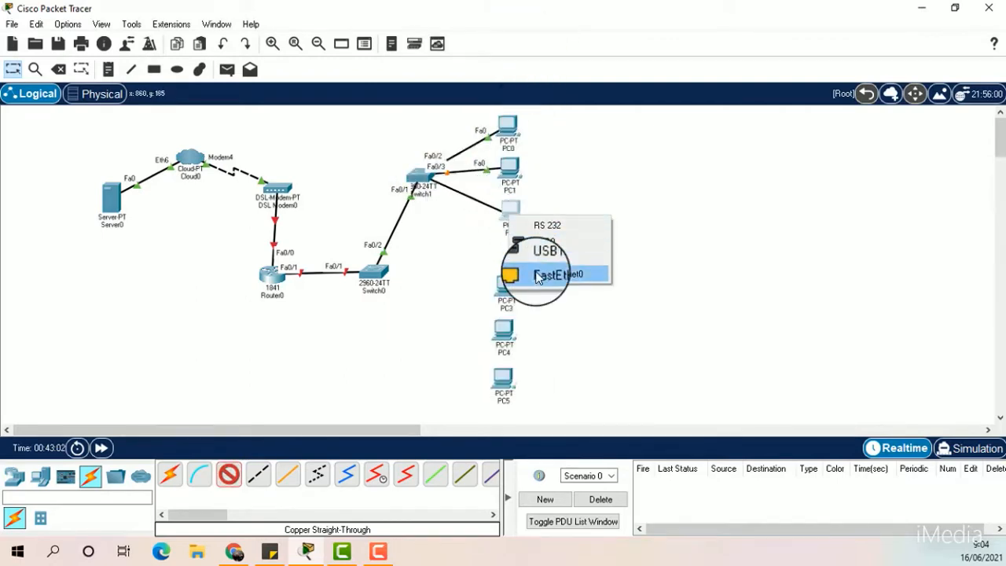
click(515, 273)
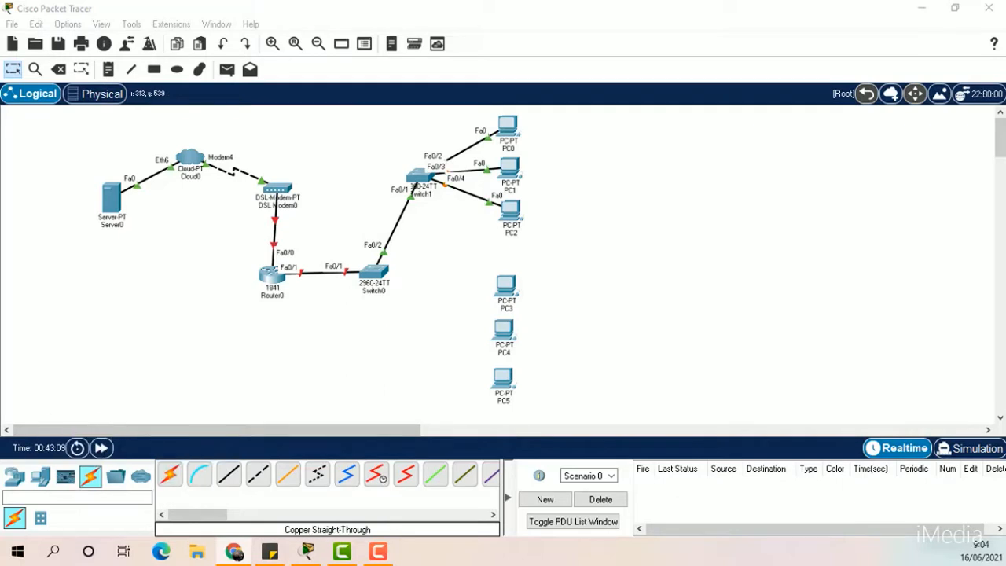
Connect FastEthernet0/3 on Switch0 to FastEthernet0 on PC3 with a Copper Straight-Through cable.
click(228, 474)
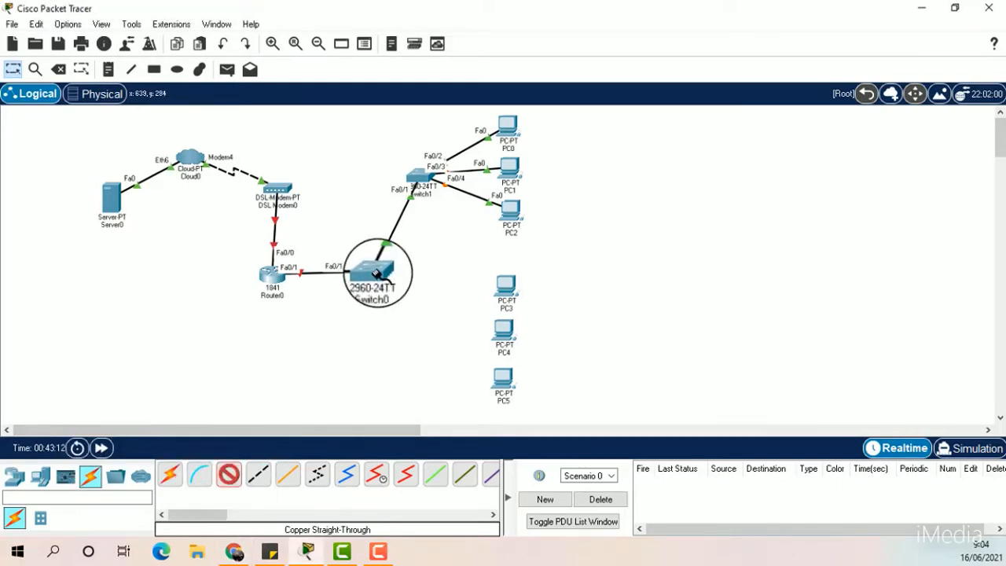
click(376, 271)
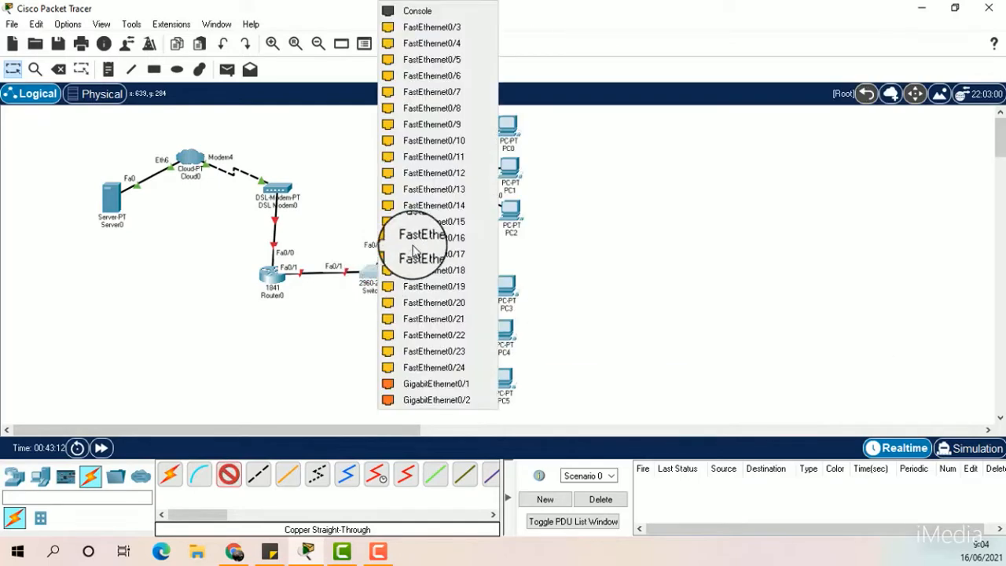
click(460, 35)
click(505, 285)
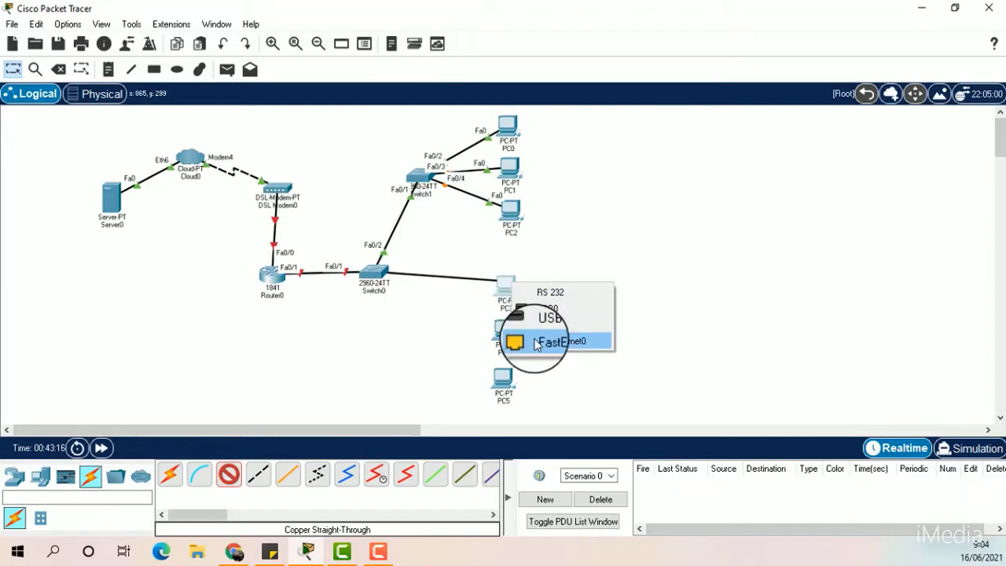
click(535, 342)
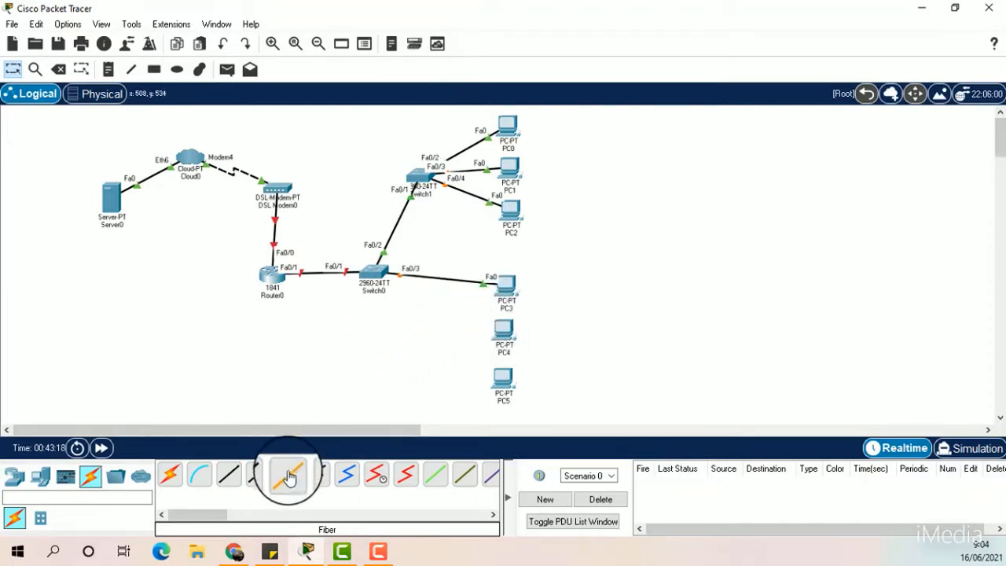
Connect FastEthernet0/4 on Switch0 to FastEthernet0 on PC4 with a Copper Straight-Through cable.
click(227, 475)
click(377, 275)
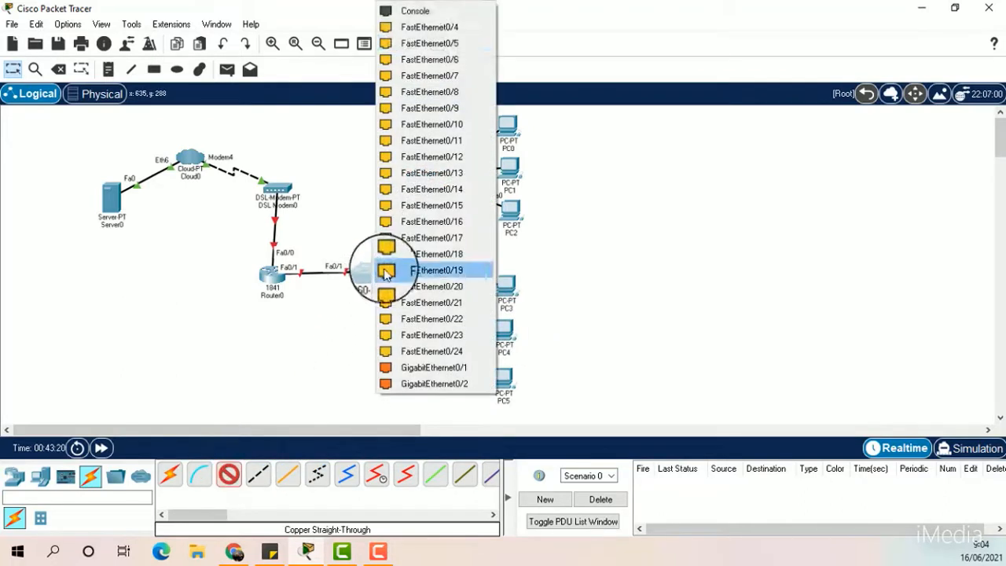
click(428, 27)
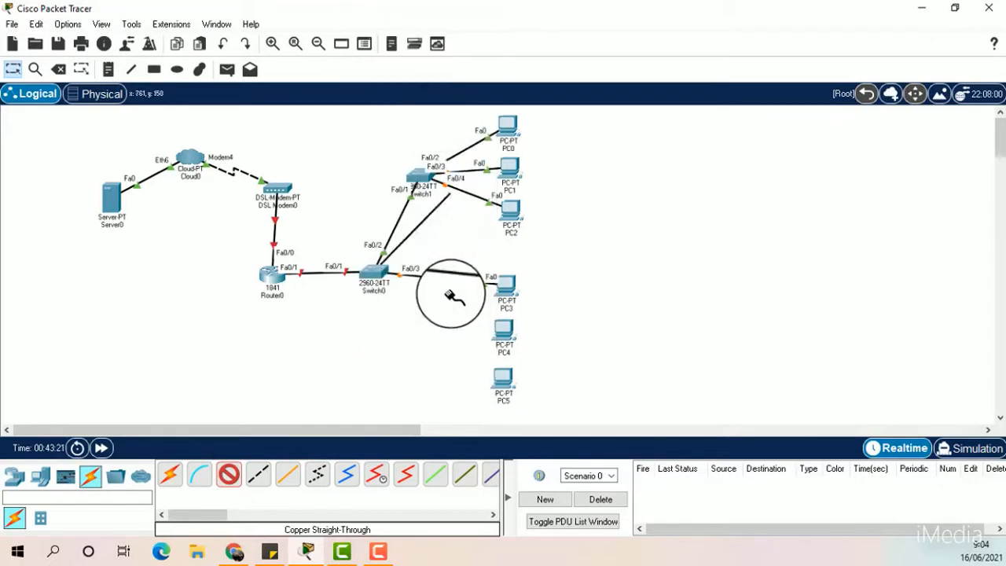
click(504, 324)
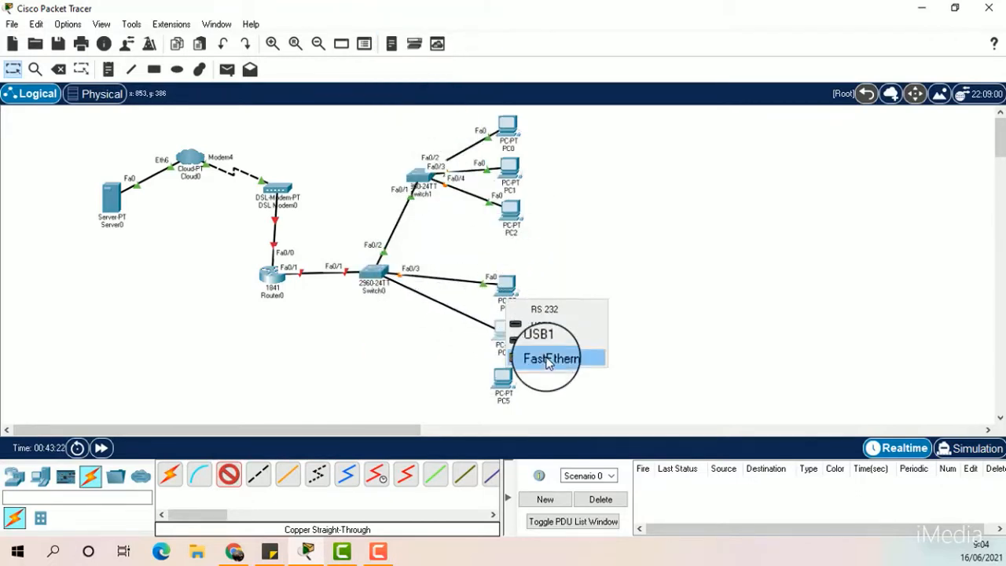
click(548, 360)
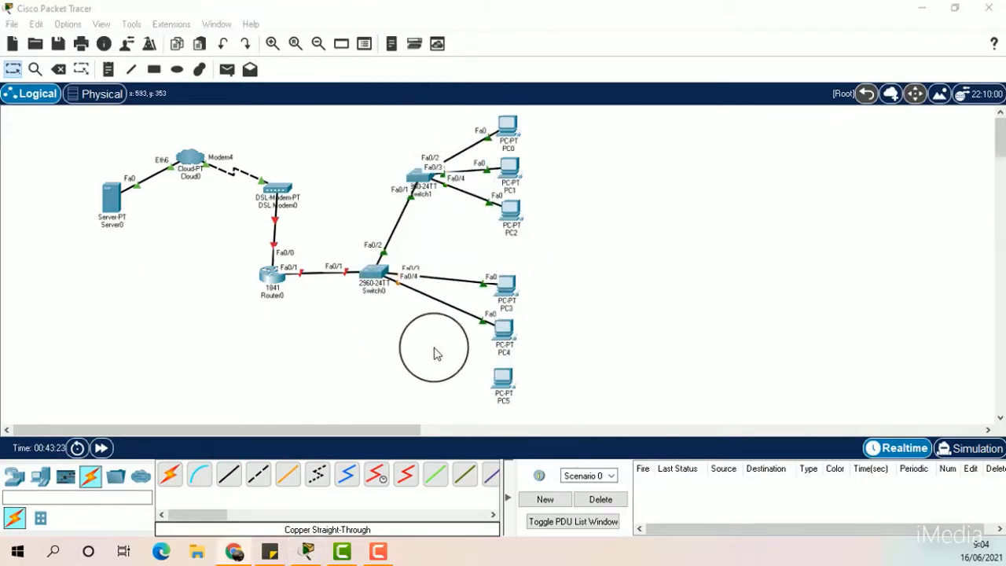
Connect FastEthernet0/5 on Switch0 to FastEthernet0 on PC5 with a Copper Straight-Through cable.
click(228, 474)
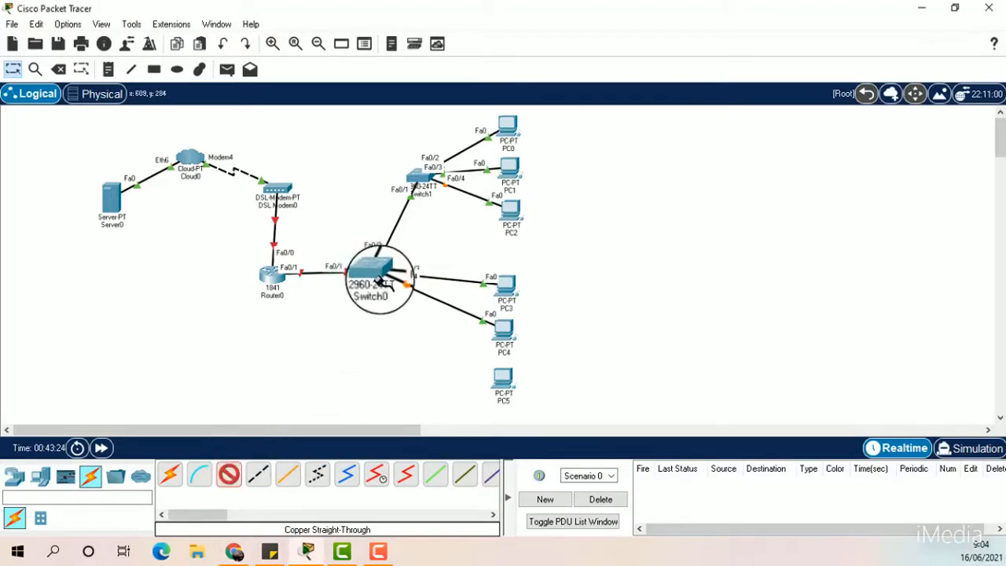
click(376, 274)
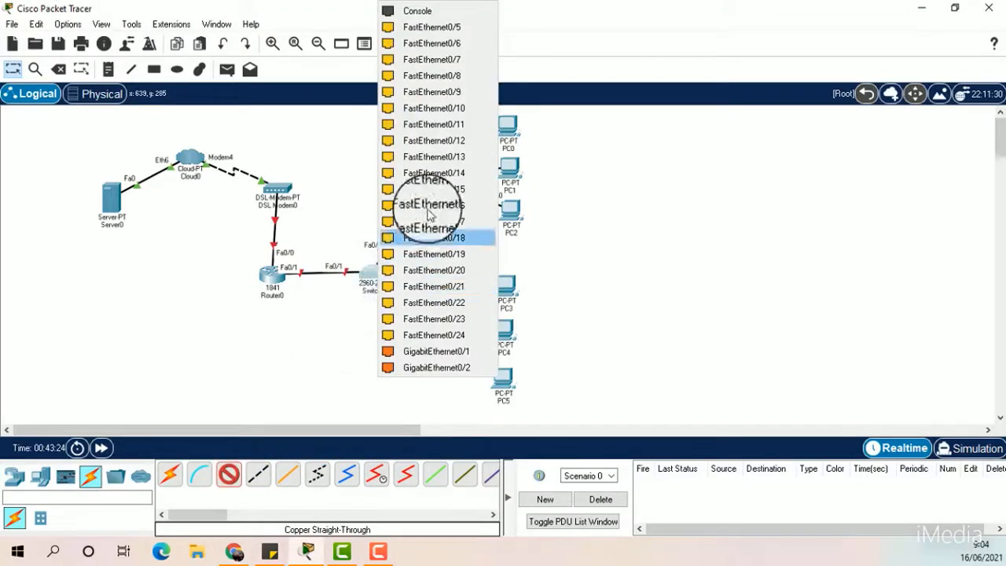
click(457, 28)
click(530, 378)
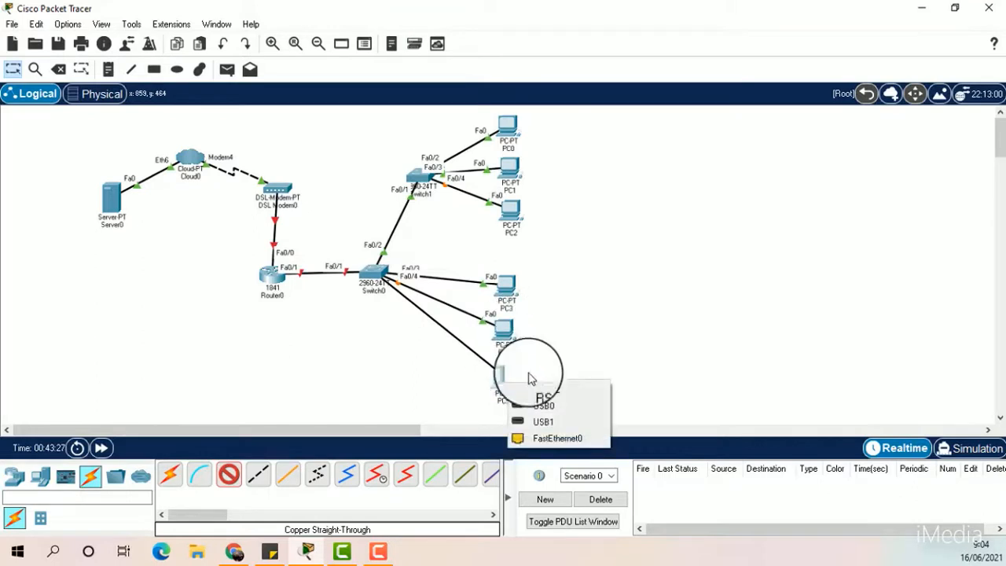
click(526, 437)
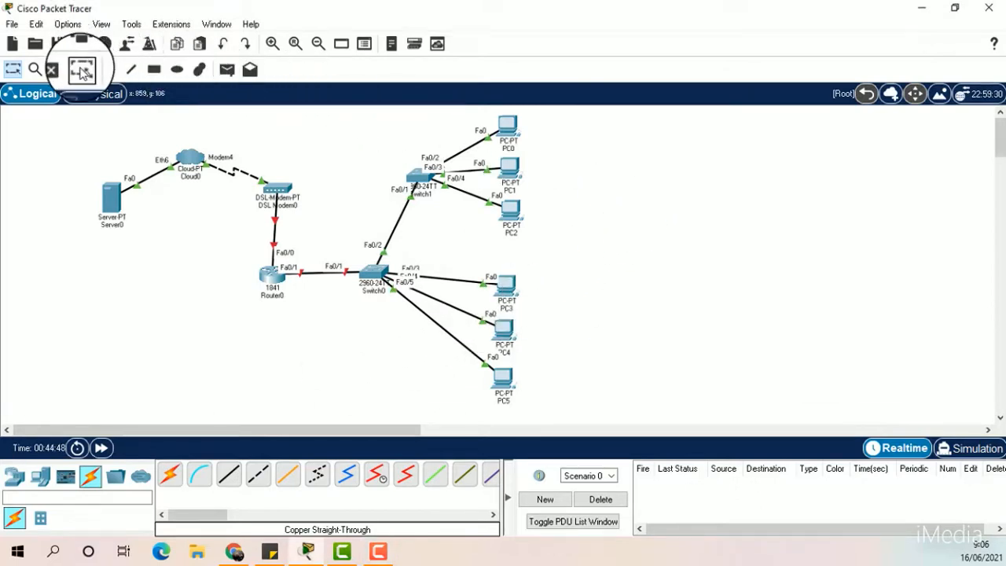
Add a text note reading 10.25.17.200 and place it directly above Server0.
click(108, 71)
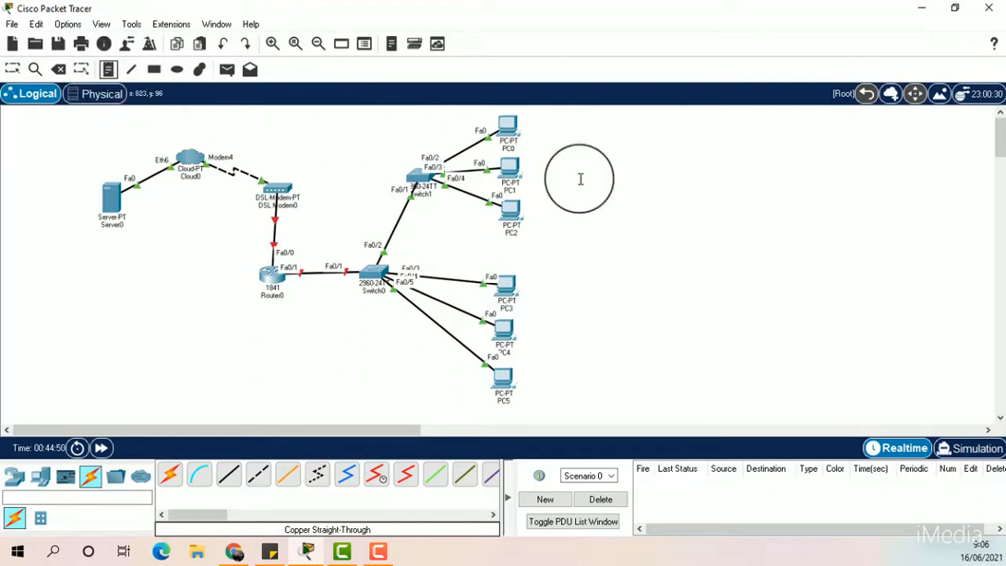
click(658, 192)
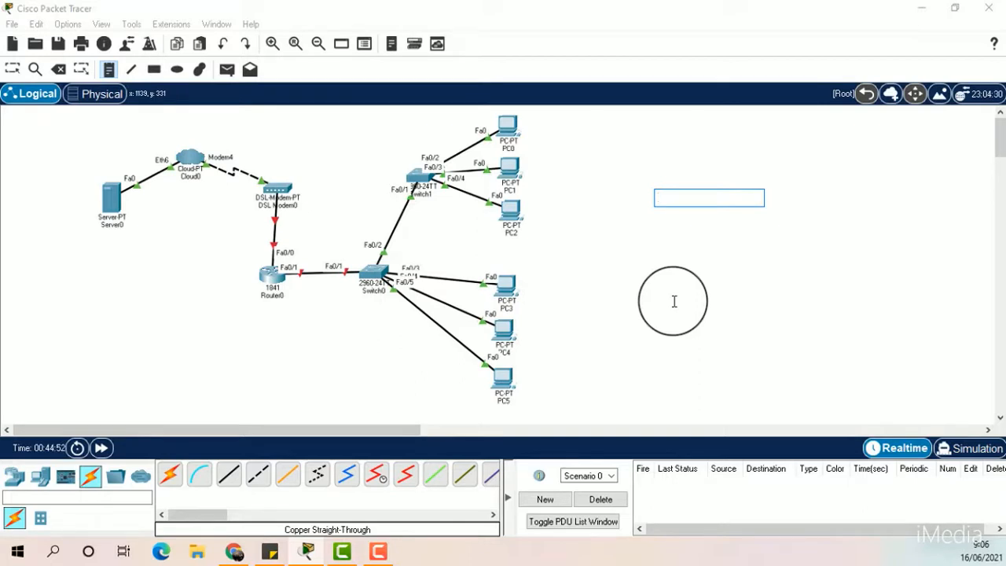
text(10)
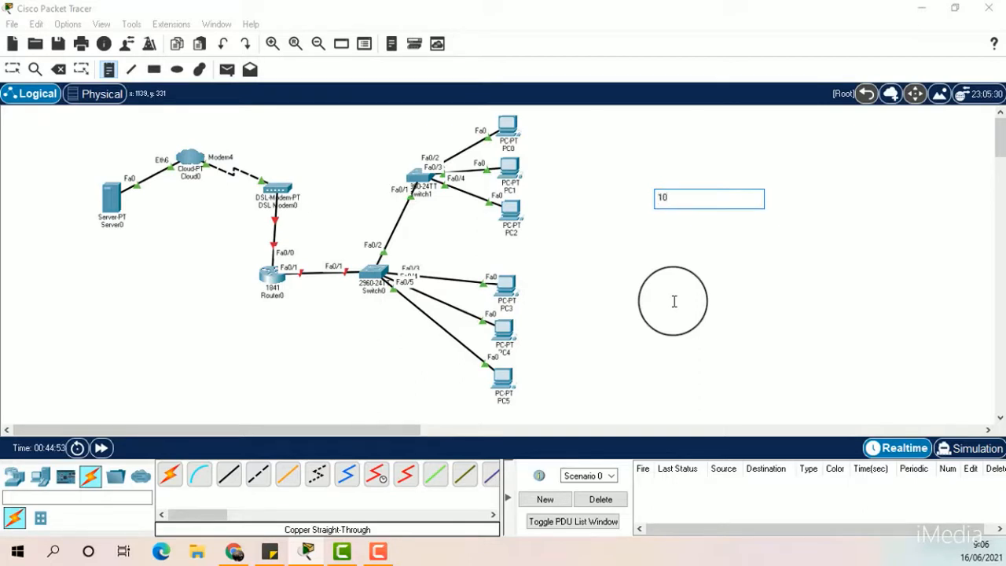
text(.25.17.200)
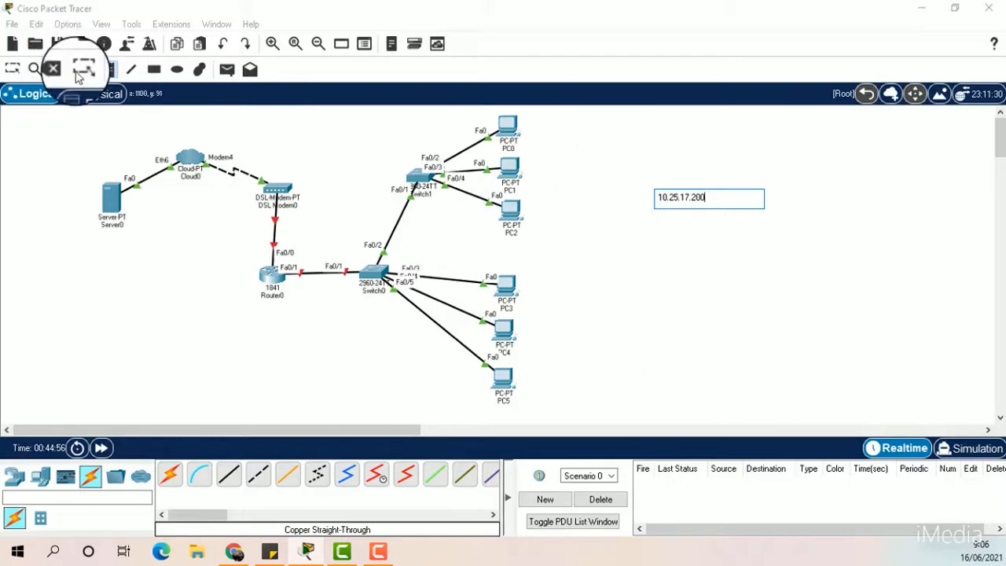
click(11, 69)
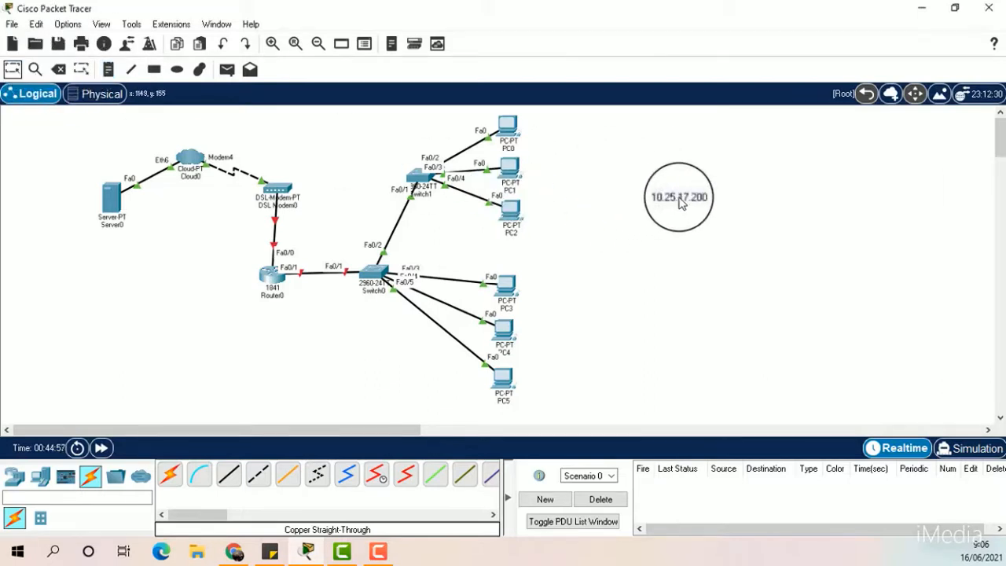
drag(272, 197, 107, 155)
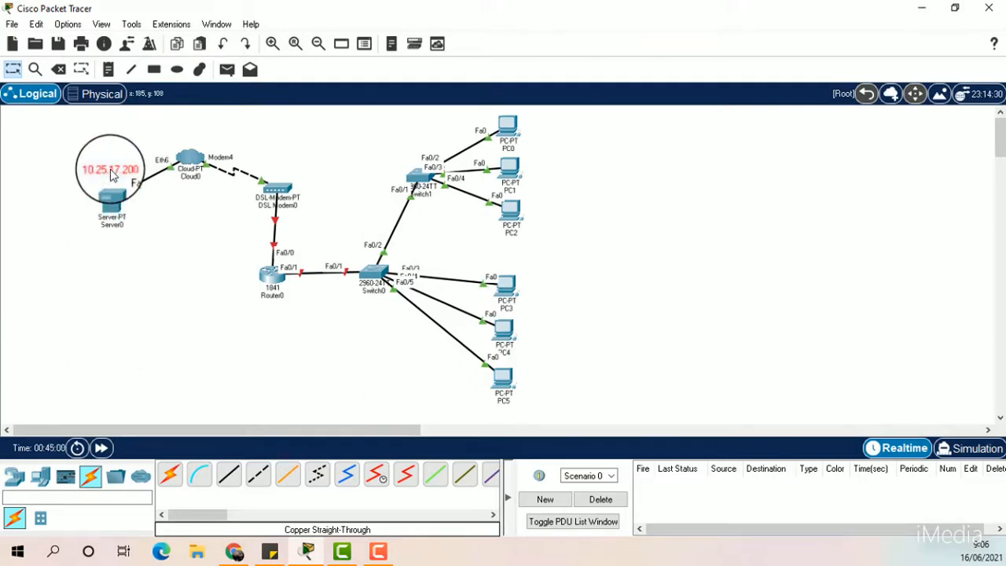
click(168, 316)
Add a text note reading 10.25.17.100 in the empty space just left of Router0.
click(107, 69)
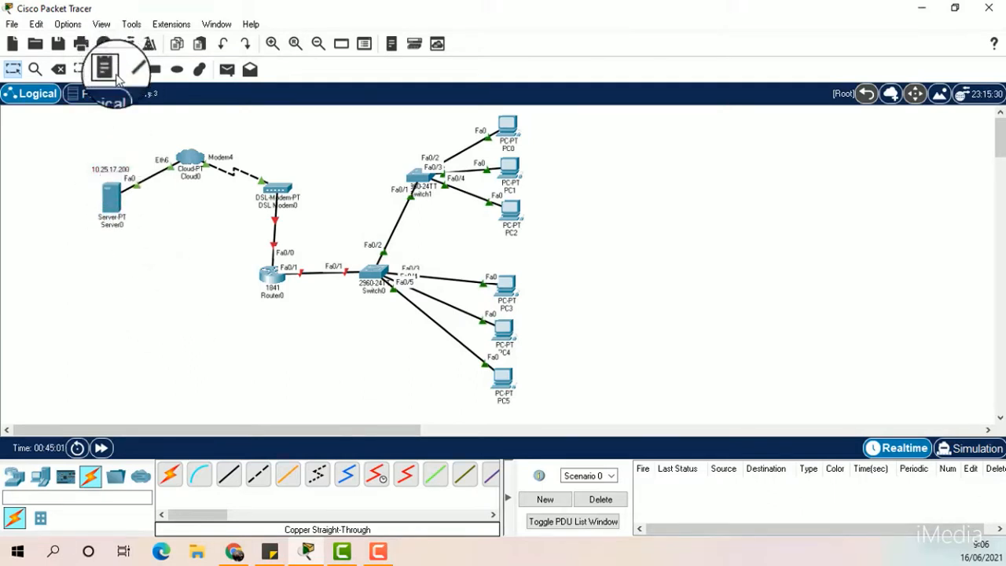
click(177, 252)
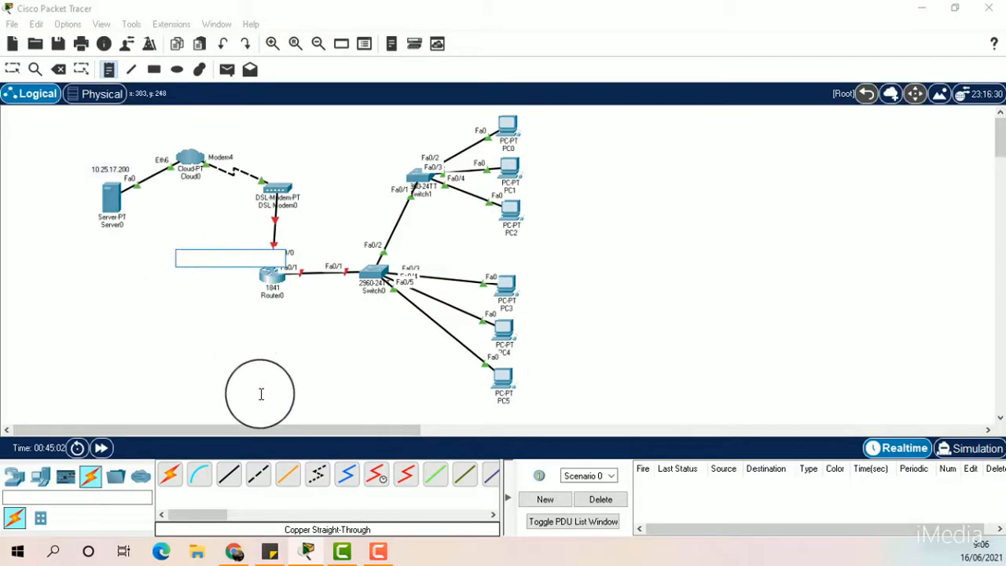
text(10)
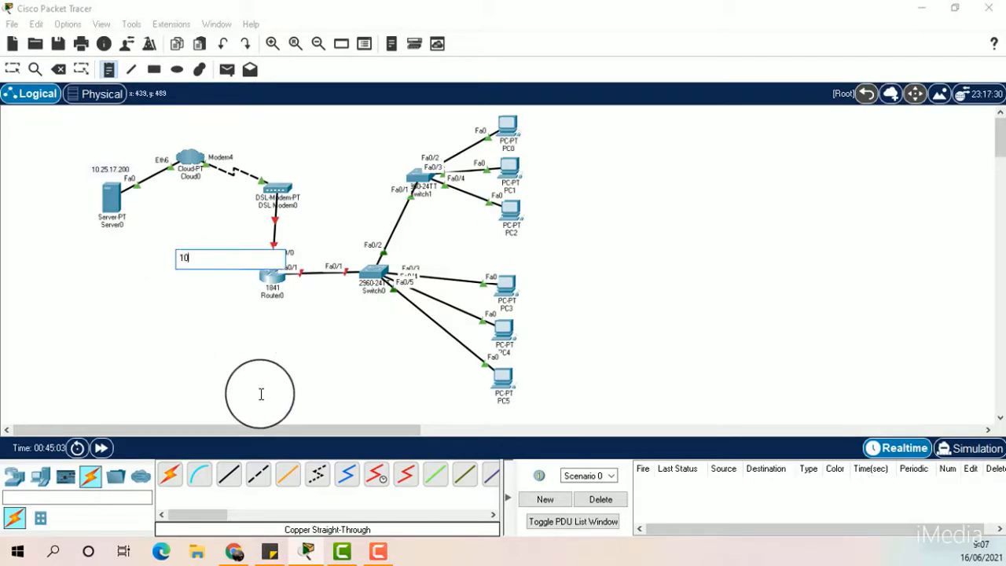
text(.)
text(25.17.100)
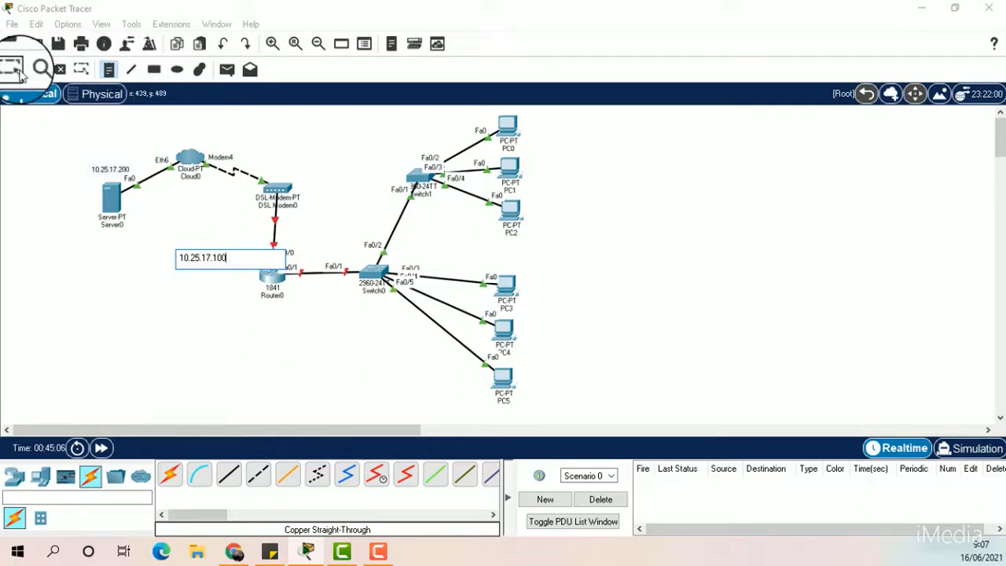
click(175, 218)
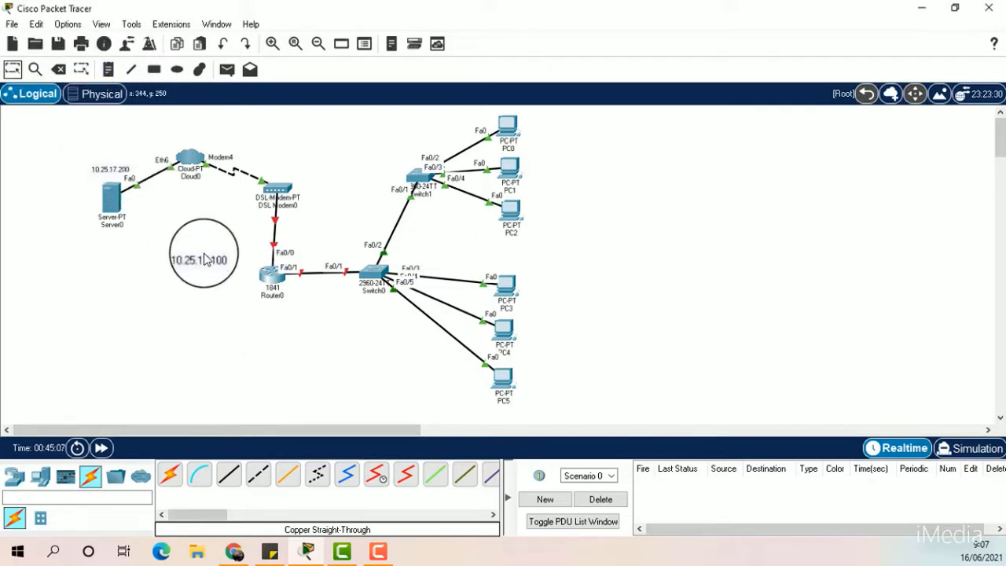
Reposition Router0 beside its 10.25.17.100 note and move DSL Modem0 up, closer to level with Cloud0.
drag(203, 259, 249, 305)
drag(276, 197, 292, 173)
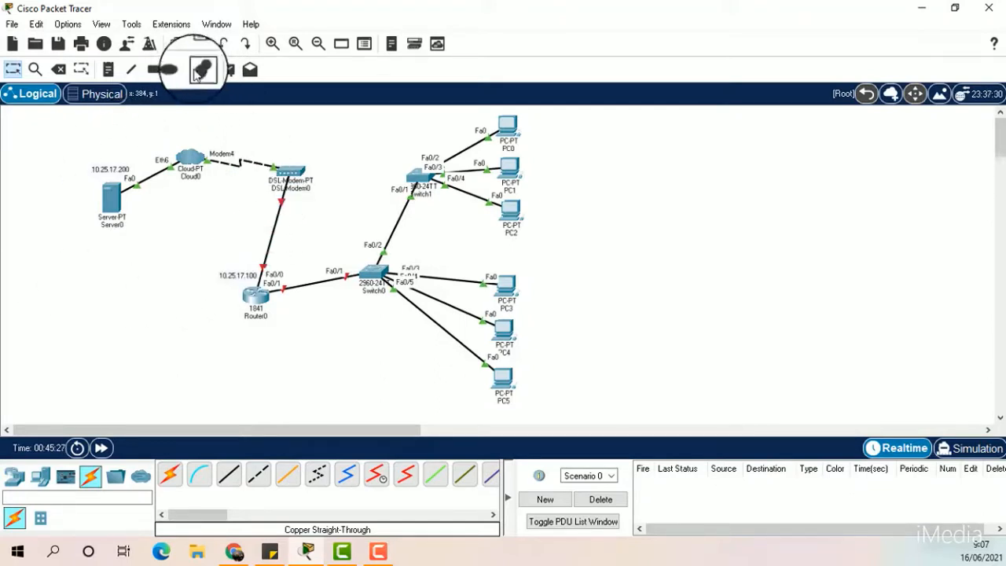
Add a text note reading 192.168.11.1 and place it directly below Router0's name label.
click(108, 69)
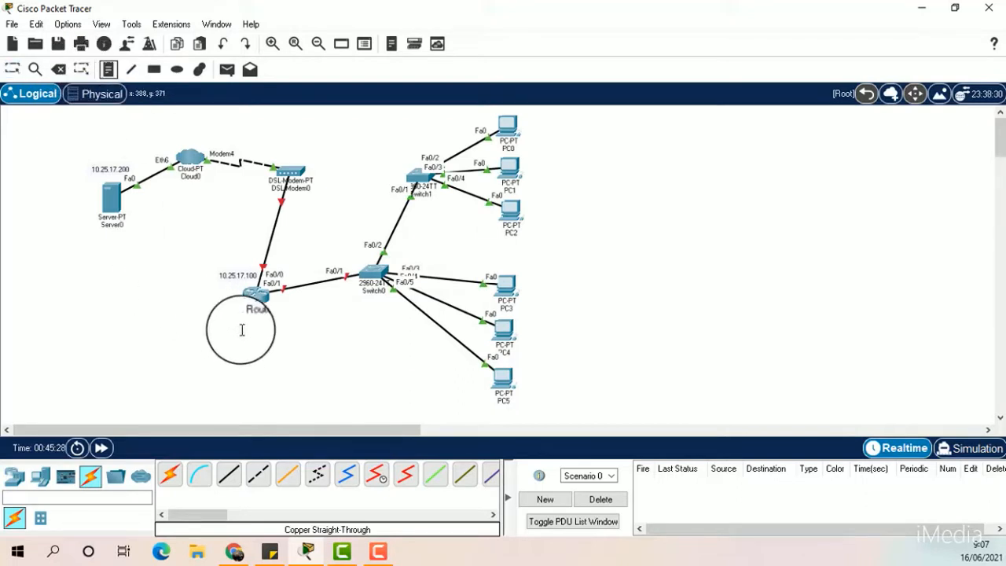
click(242, 343)
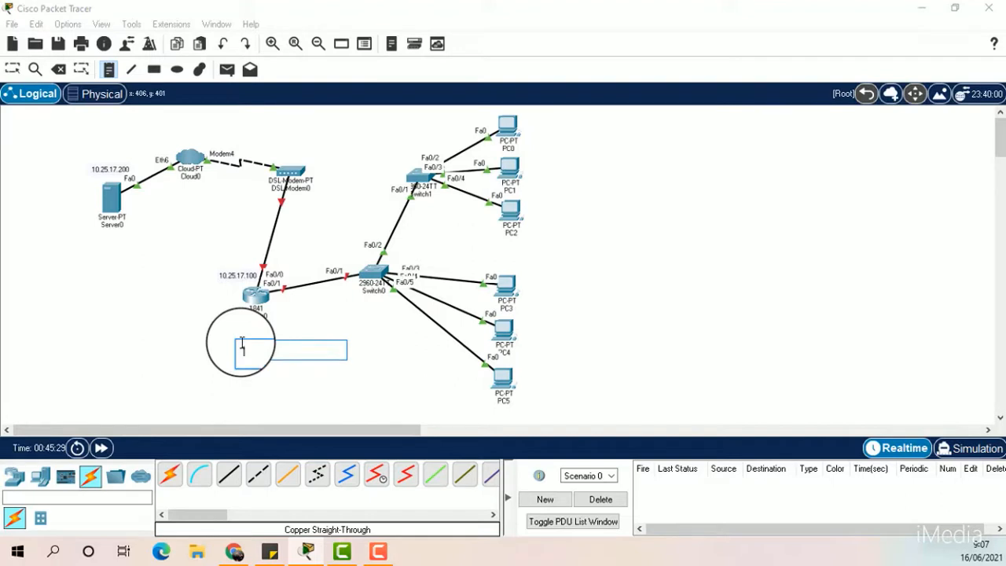
text(192.168.11.1)
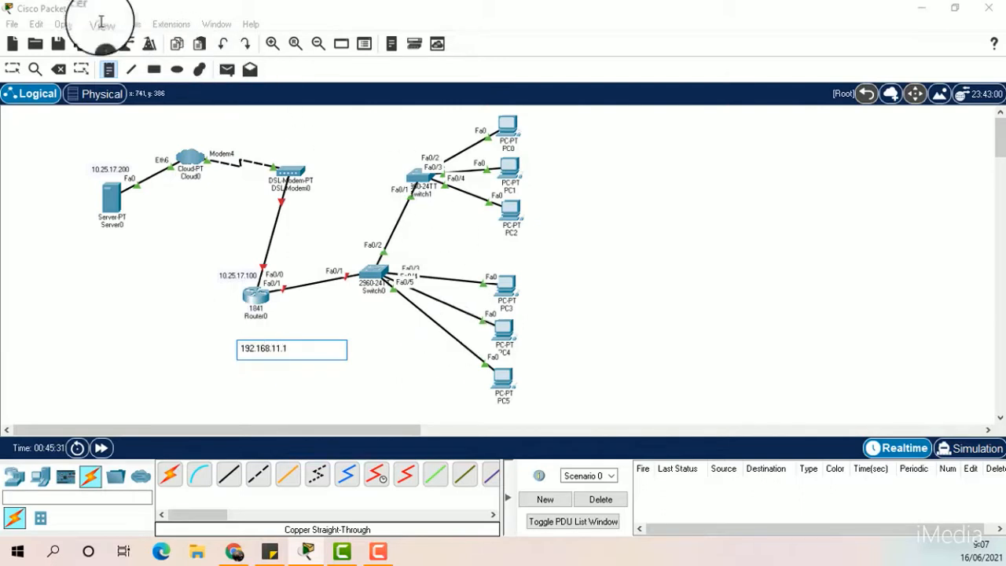
click(20, 71)
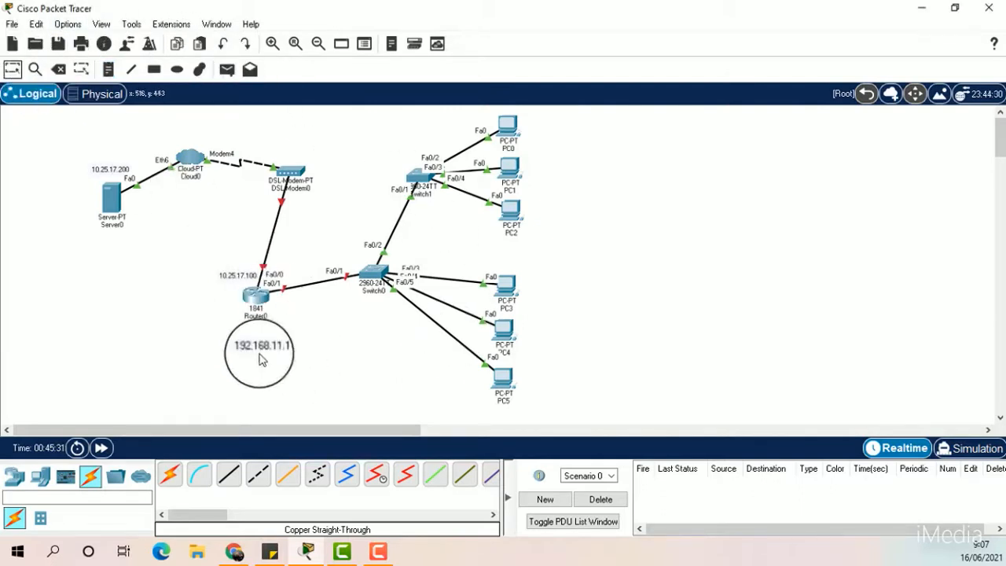
drag(260, 345, 265, 315)
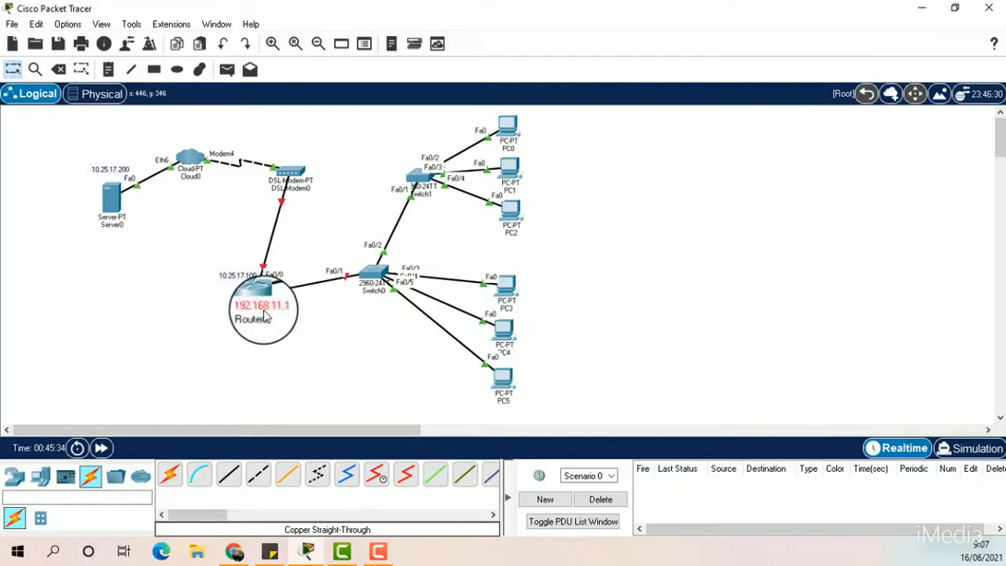
click(260, 353)
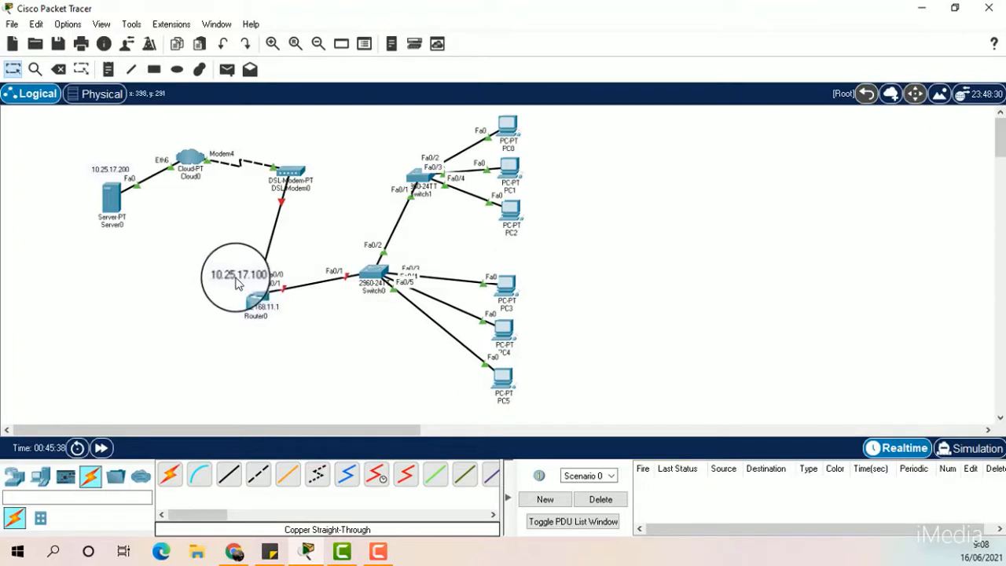
click(267, 310)
drag(277, 334, 276, 335)
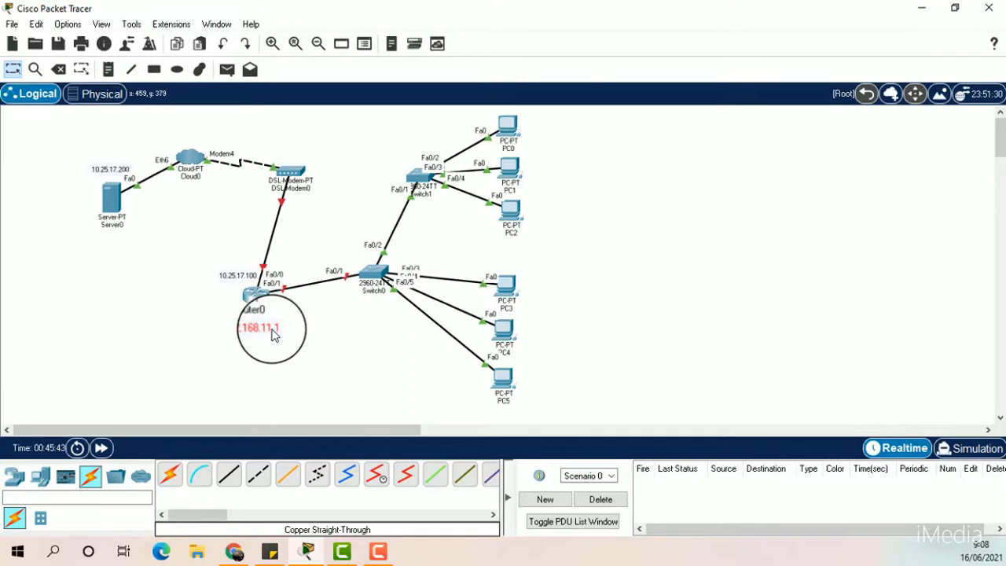
click(93, 390)
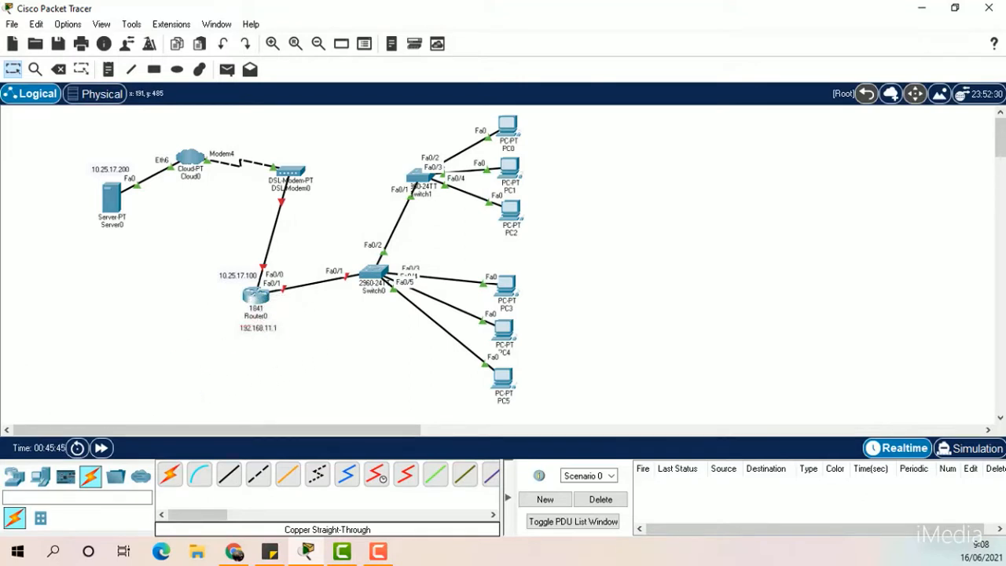
key(alt+Tab)
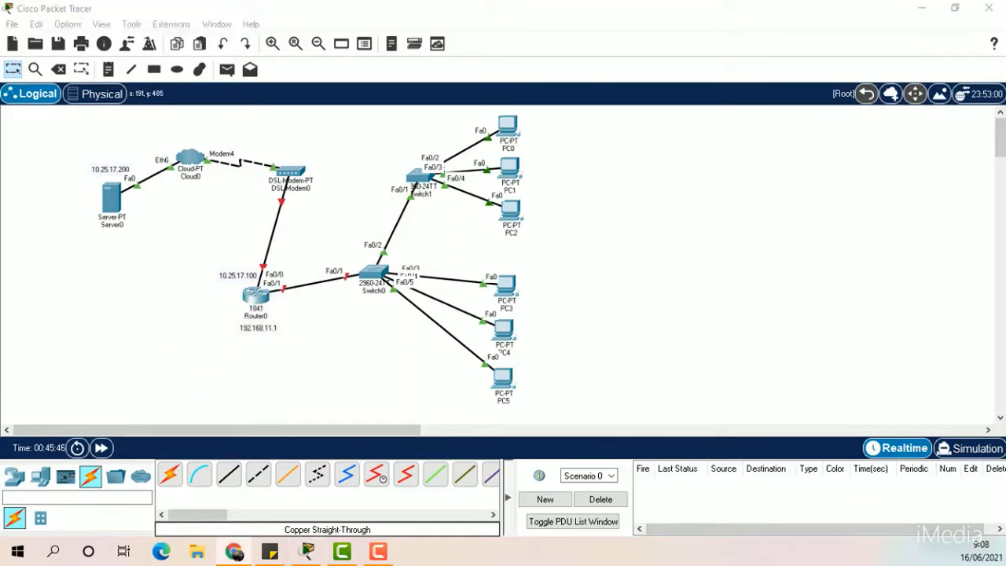
key(alt+Tab)
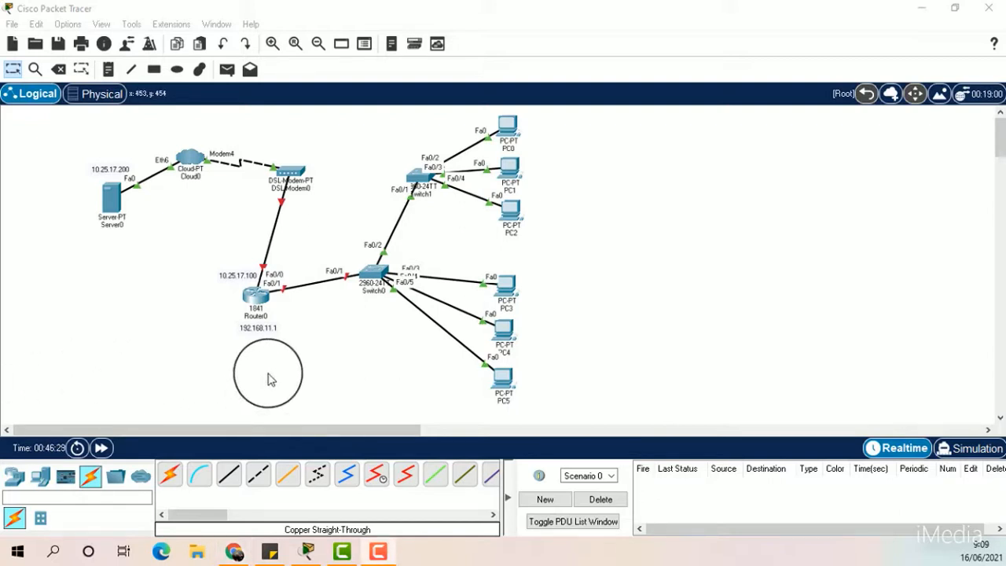
Open Router0's configuration and switch on the FastEthernet0/0 port.
click(255, 308)
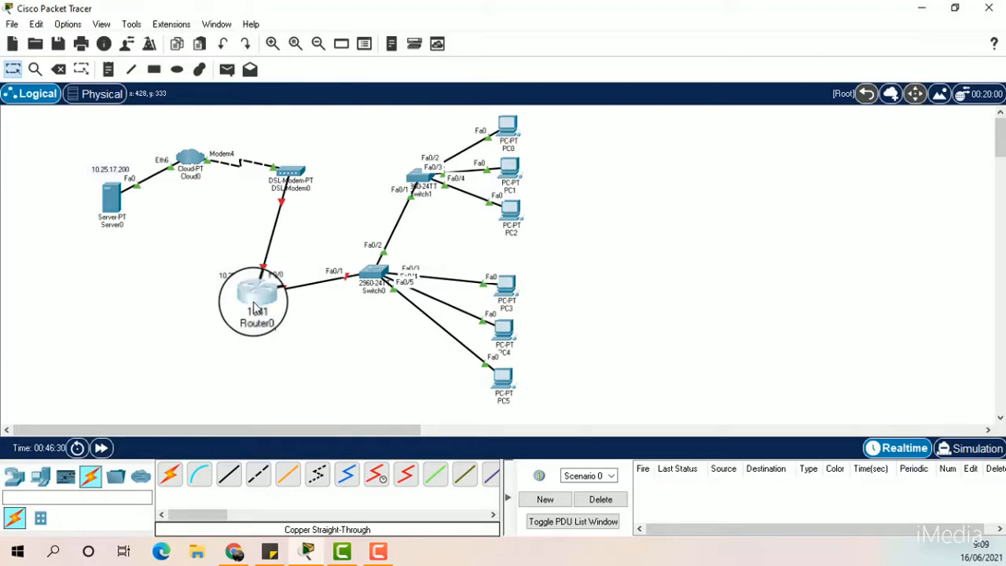
drag(454, 29, 634, 46)
click(508, 68)
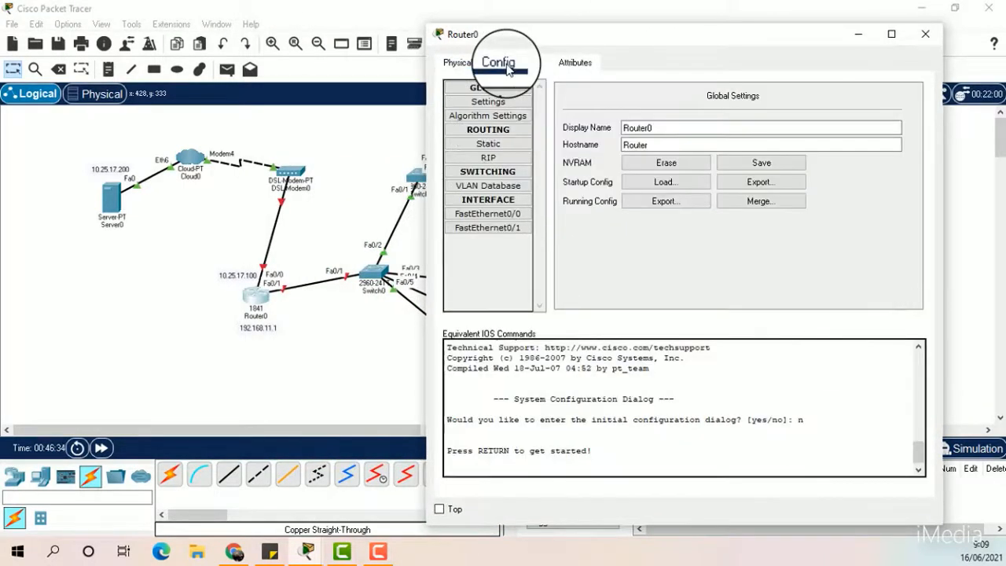
click(486, 218)
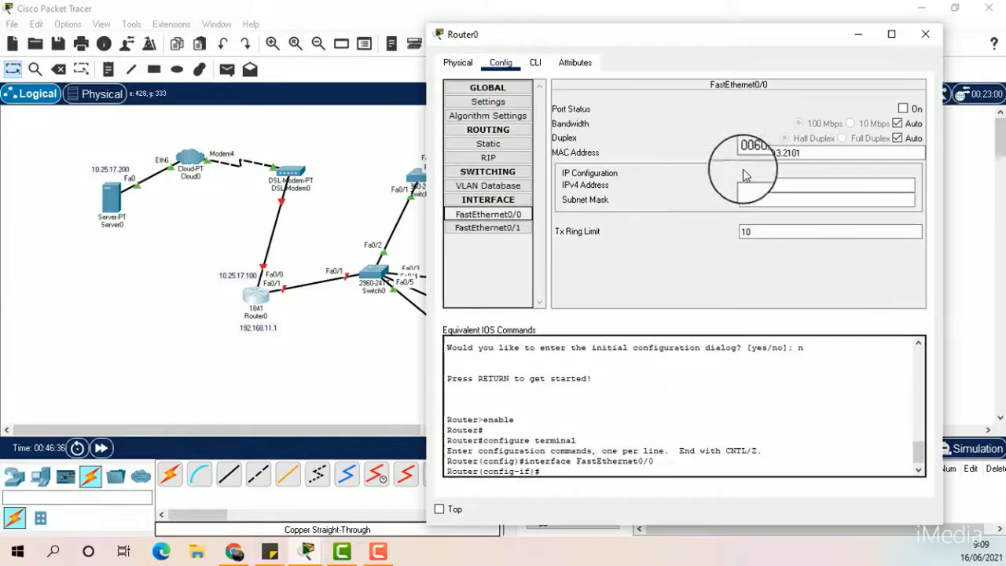
click(903, 109)
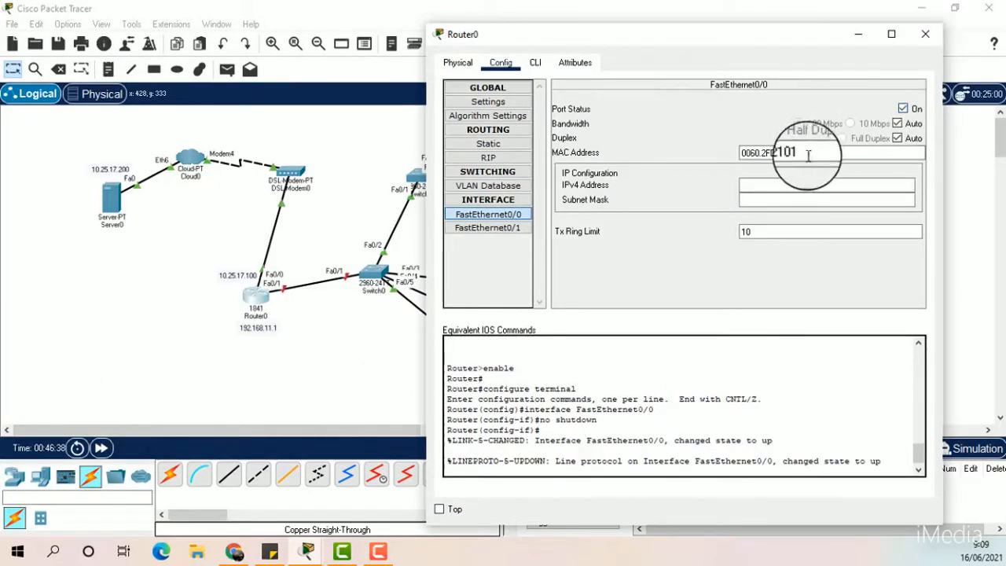
Set Router0's FastEthernet0/0 IPv4 address to 10.25.17.100 with subnet mask 255.255.255.0.
click(760, 186)
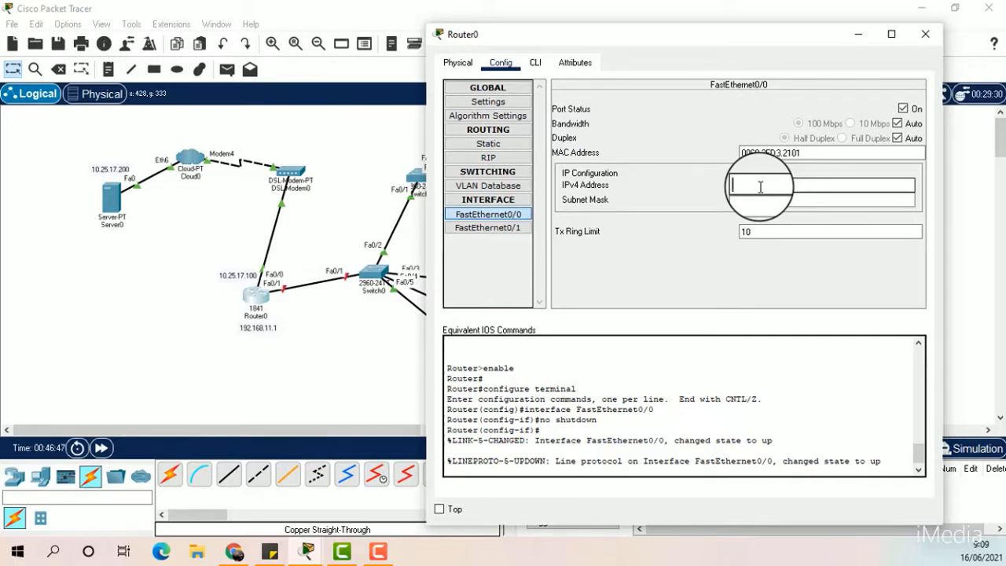
text(10.25.17.100)
click(813, 198)
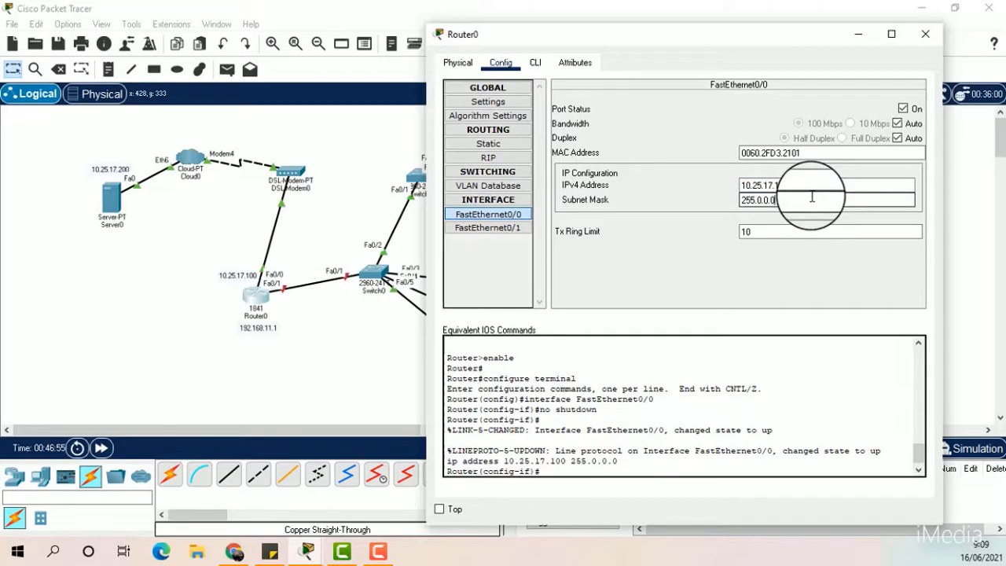
key(BackSpace)
text(255.255.0)
click(692, 255)
click(611, 260)
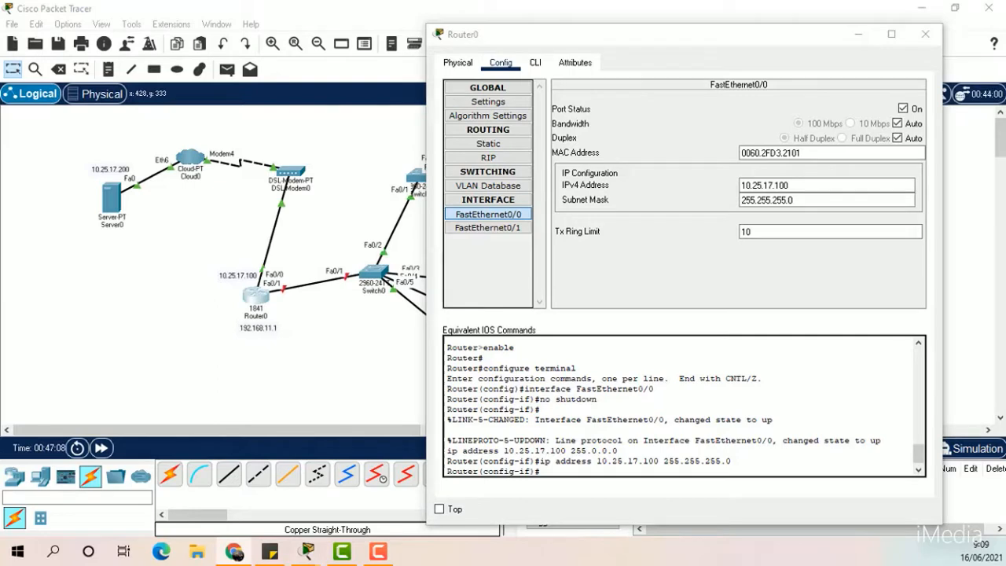
Switch on Router0's FastEthernet0/1 port.
click(506, 226)
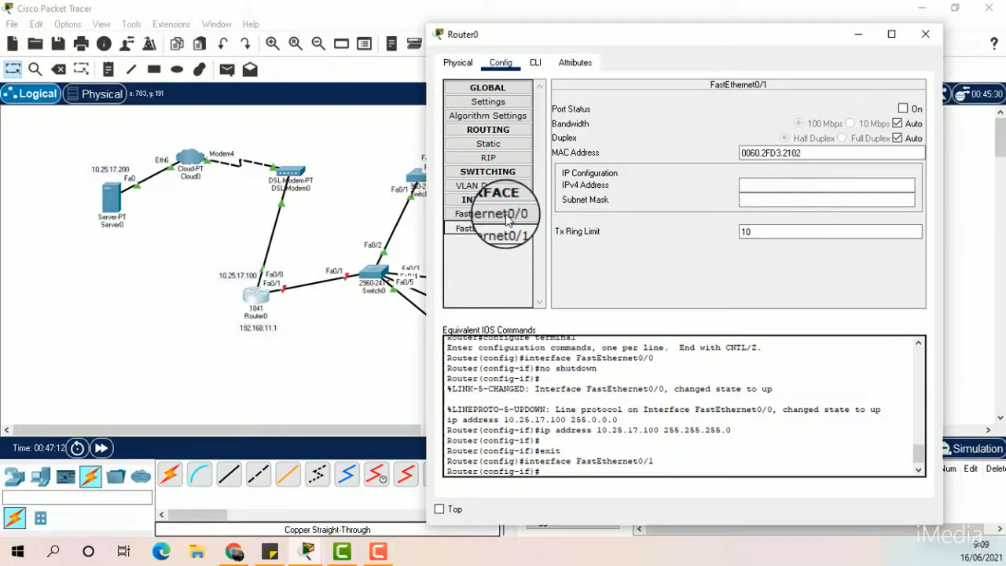
click(507, 216)
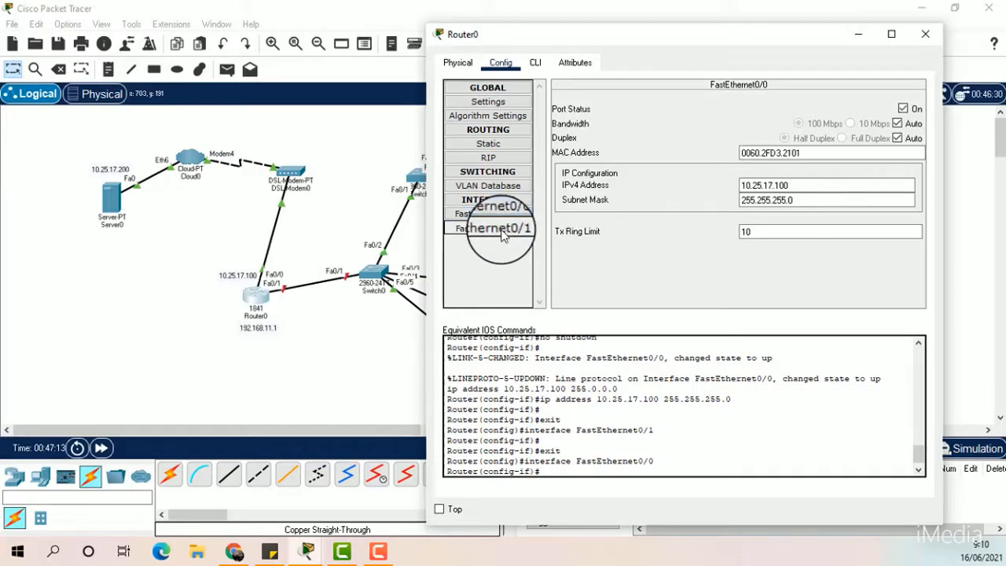
click(504, 228)
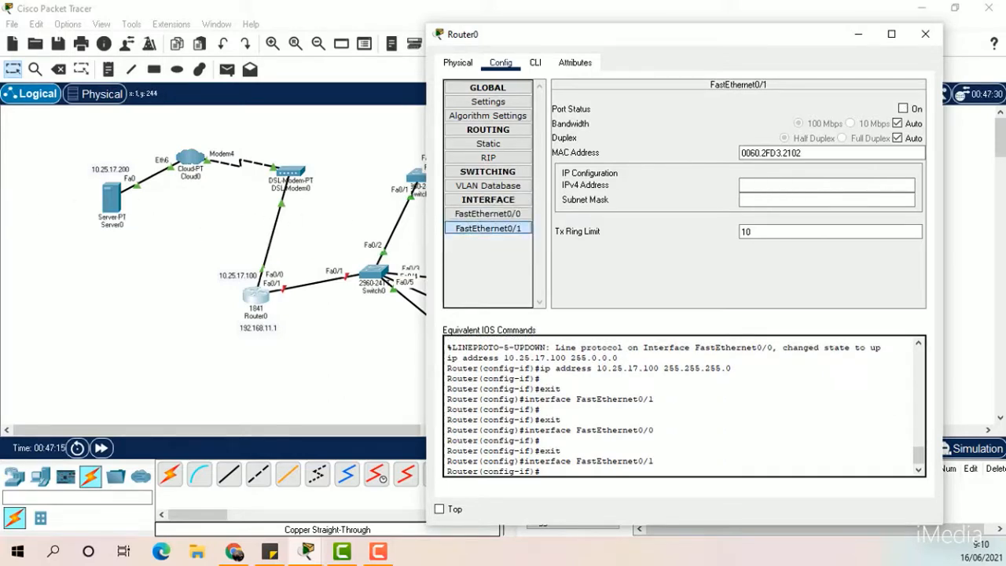
click(904, 109)
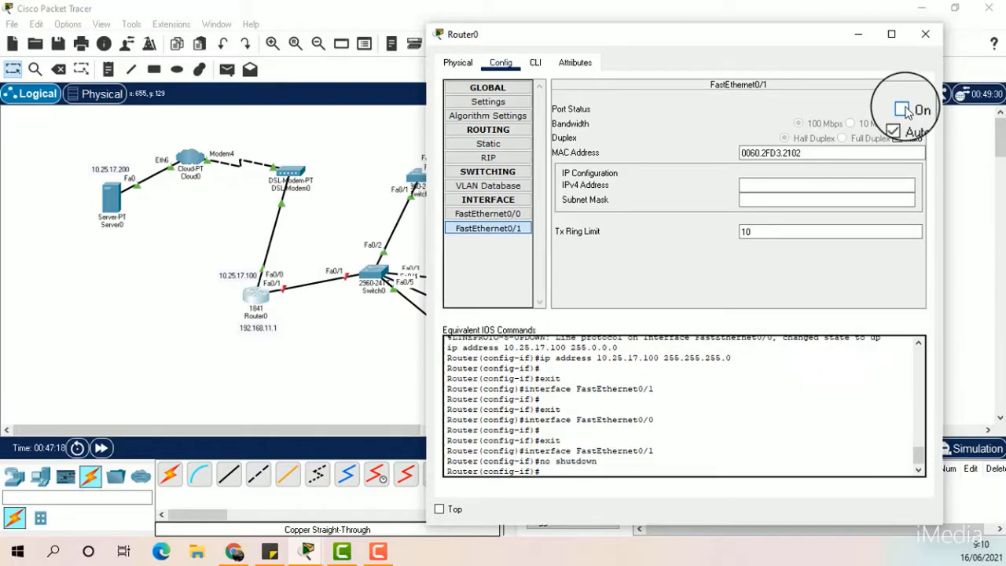
Set FastEthernet0/1's IPv4 address to 192.168.11.1 with subnet mask 255.255.255.0 and close Router0's window.
click(811, 181)
click(341, 179)
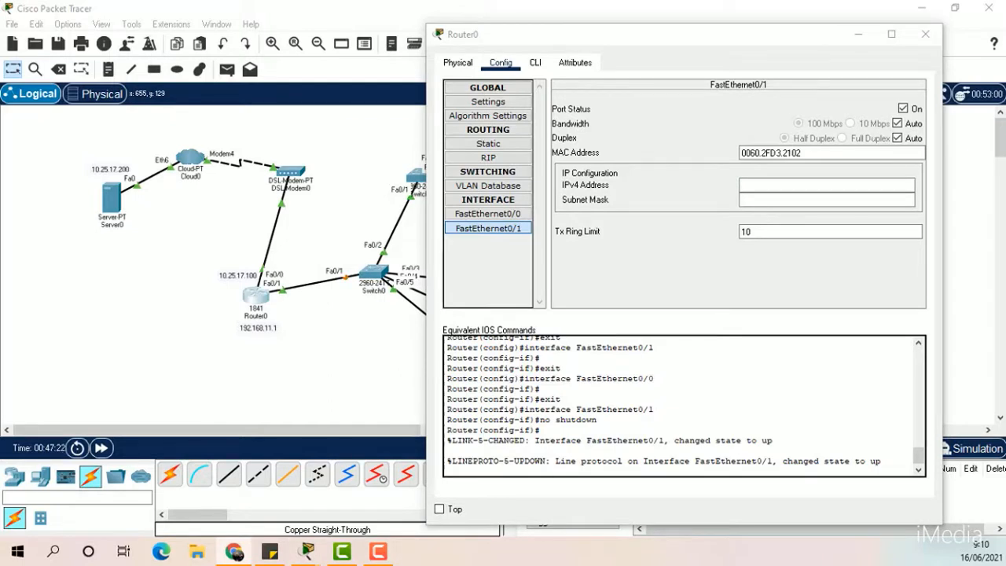
click(778, 183)
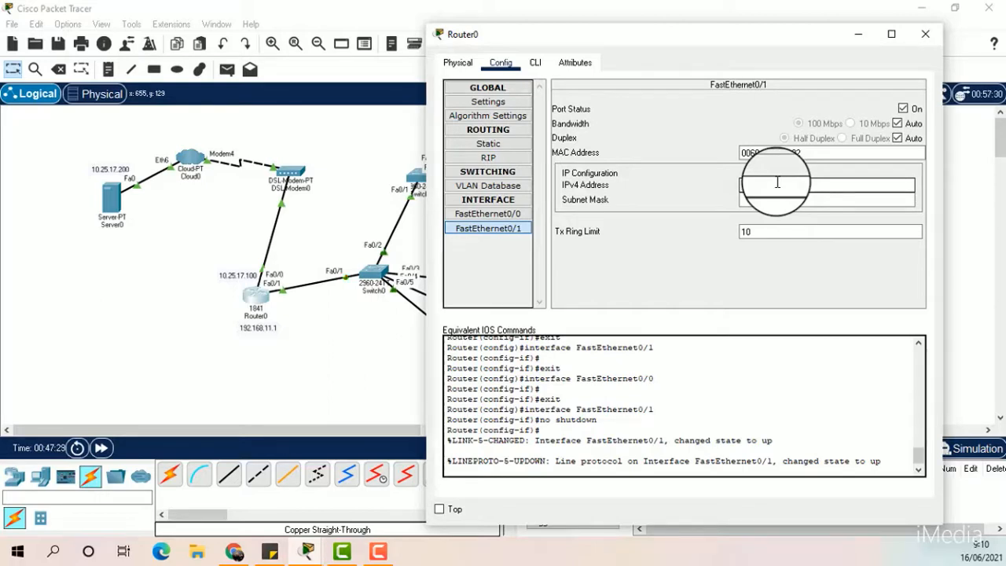
text(168.11.1)
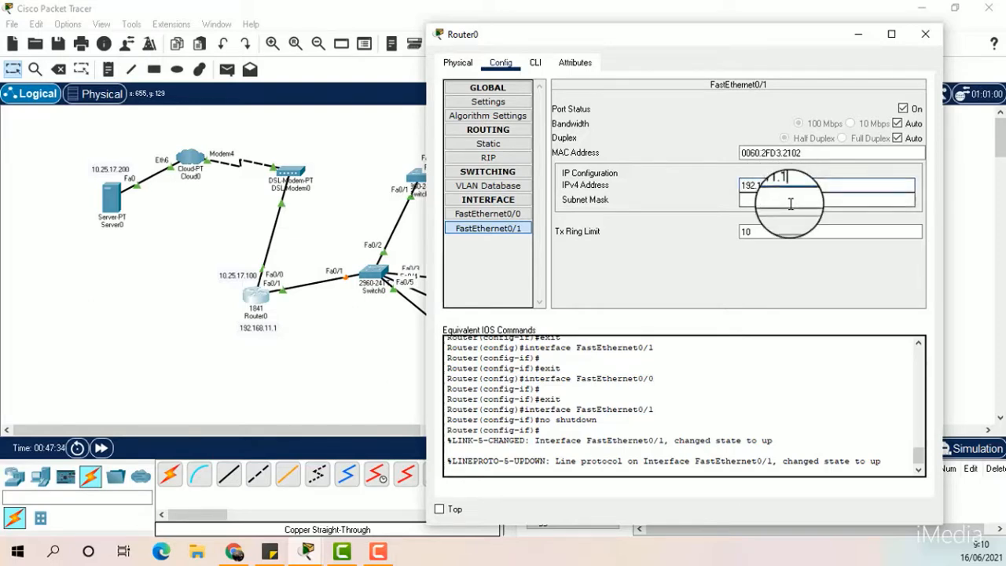
click(791, 201)
click(696, 202)
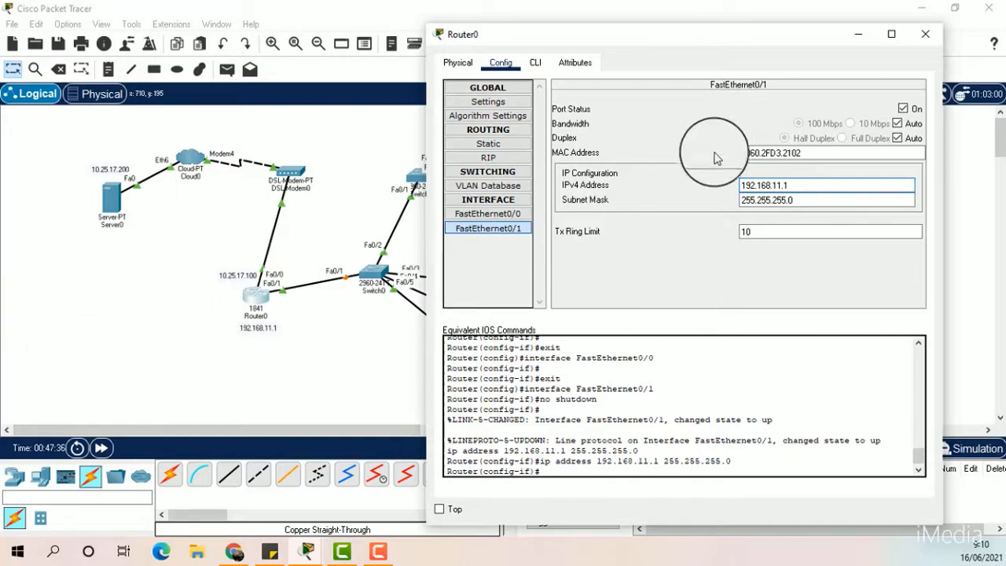
click(926, 34)
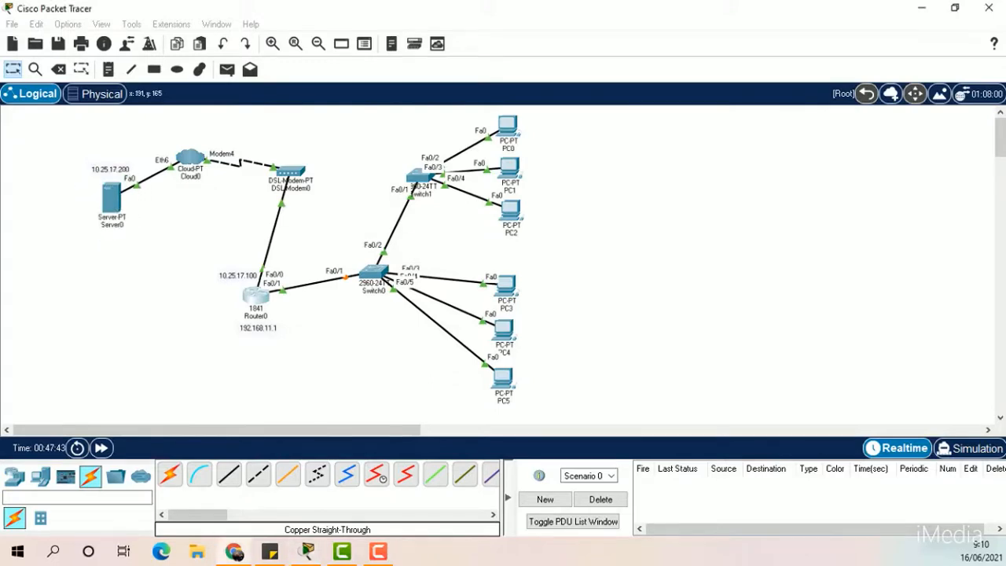
Open Server0's IP Configuration, keeping the device window clear of the server and router in the topology.
click(111, 196)
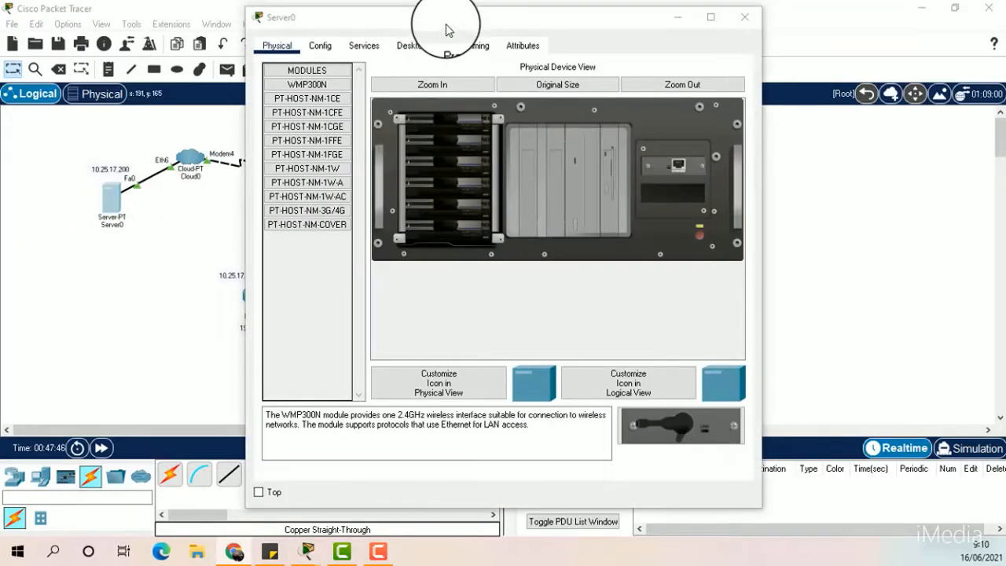
drag(452, 22, 547, 37)
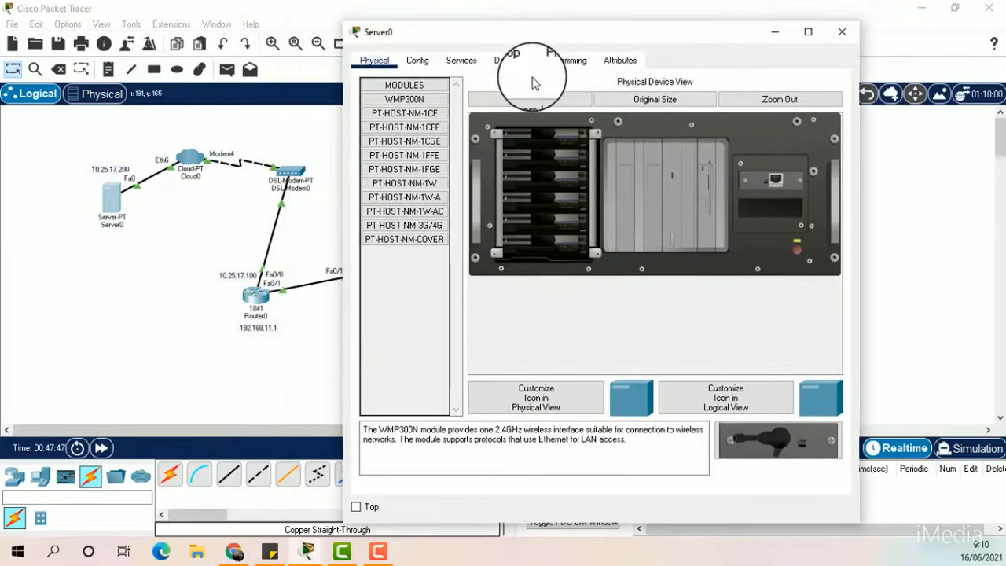
click(508, 62)
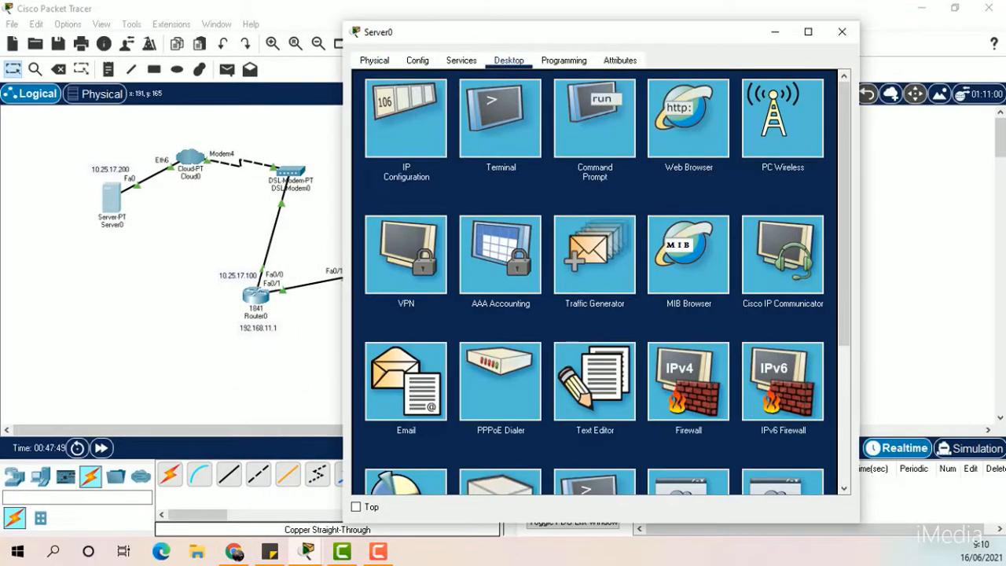
click(234, 552)
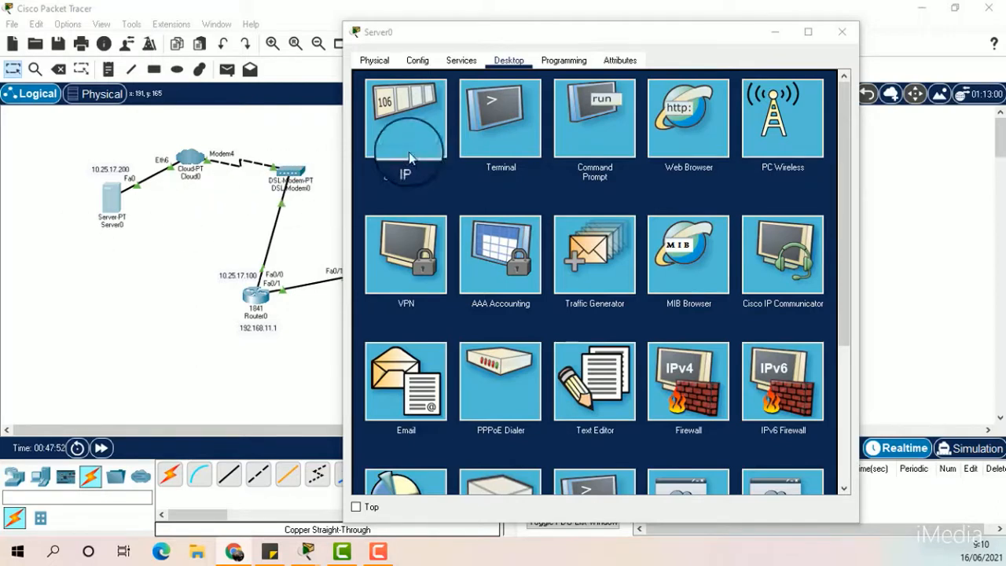
click(414, 128)
click(413, 128)
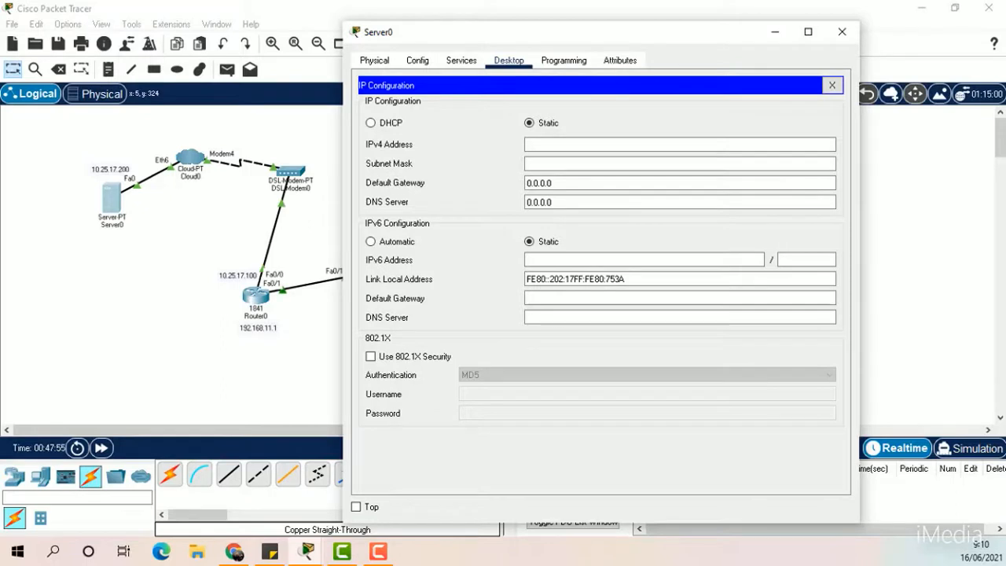
key(alt+Tab)
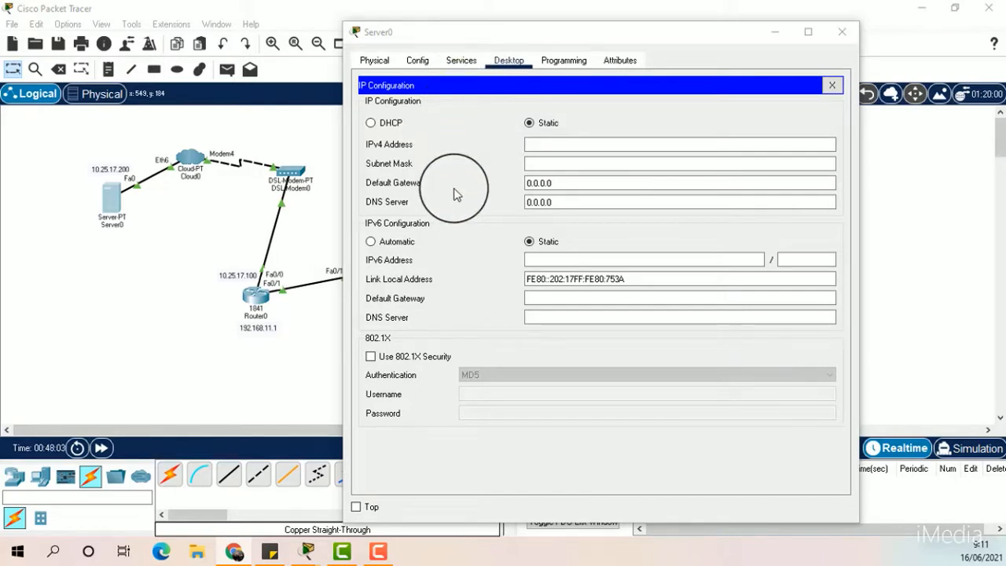
Set Server0's IPv4 address to 10.25.17.200 with subnet mask 255.255.255.0.
click(542, 143)
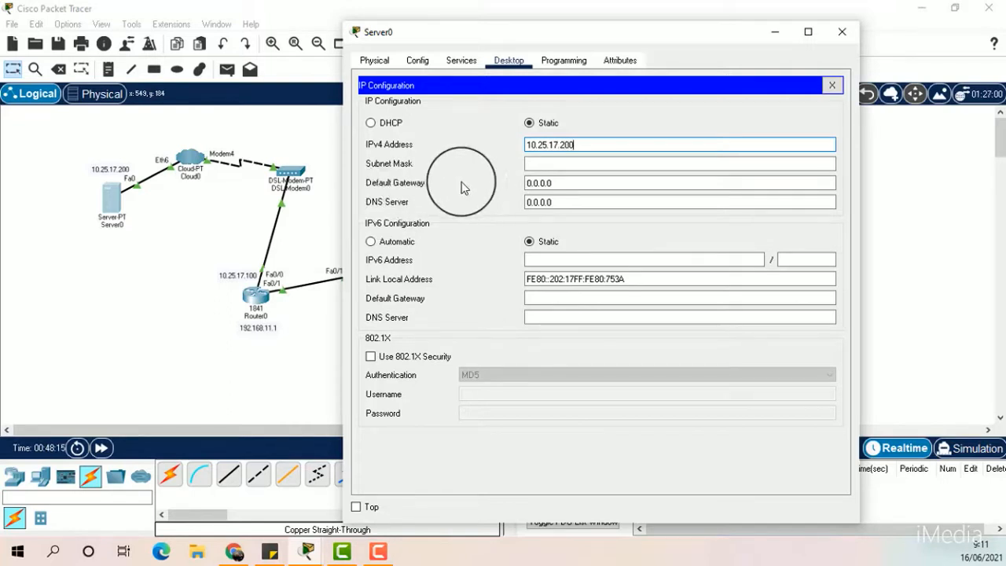
click(332, 173)
click(556, 147)
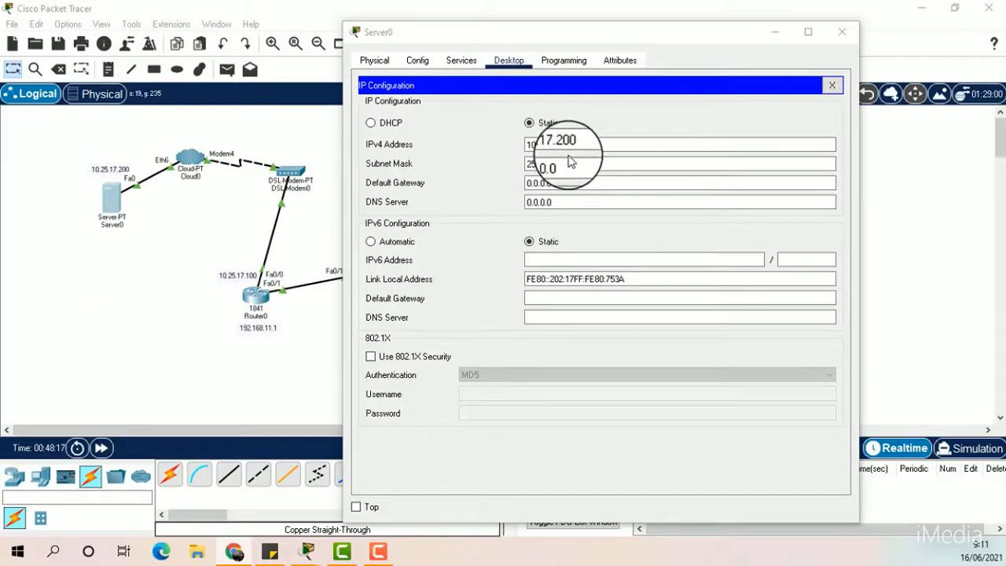
click(580, 164)
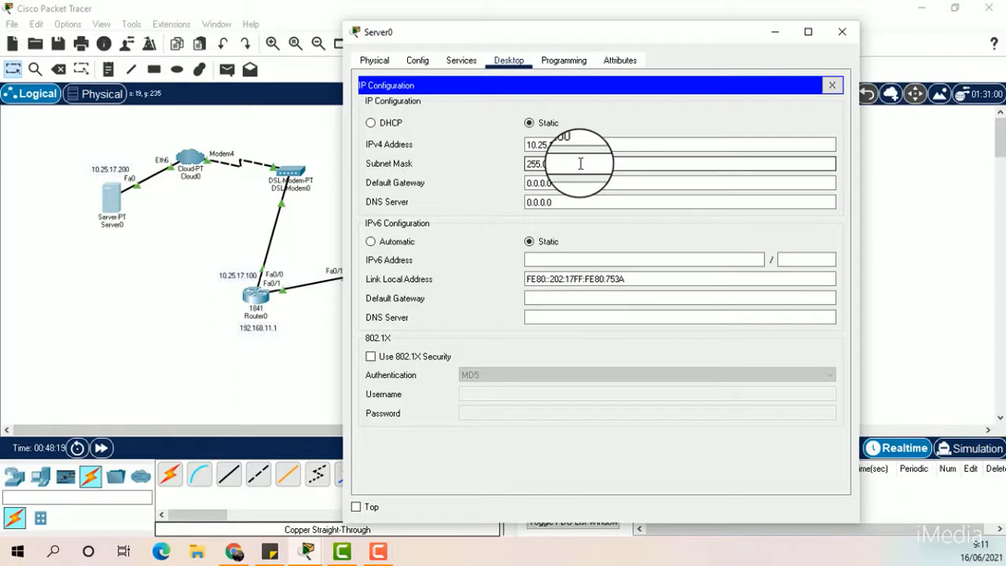
key(BackSpace)
text(255.255.0)
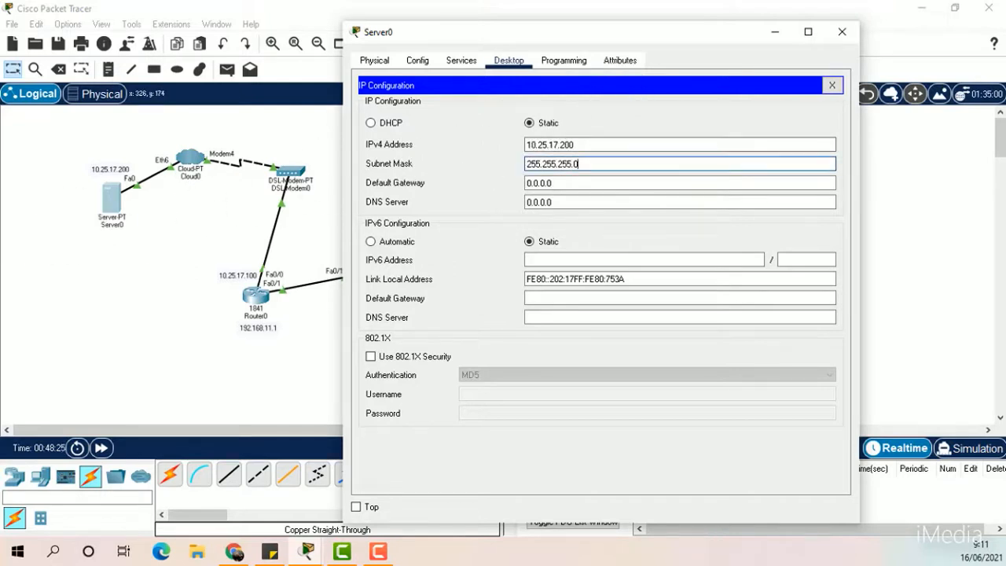
Set Server0's IPv4 default gateway to Router0's FastEthernet0/0 address, 10.25.17.100.
click(259, 253)
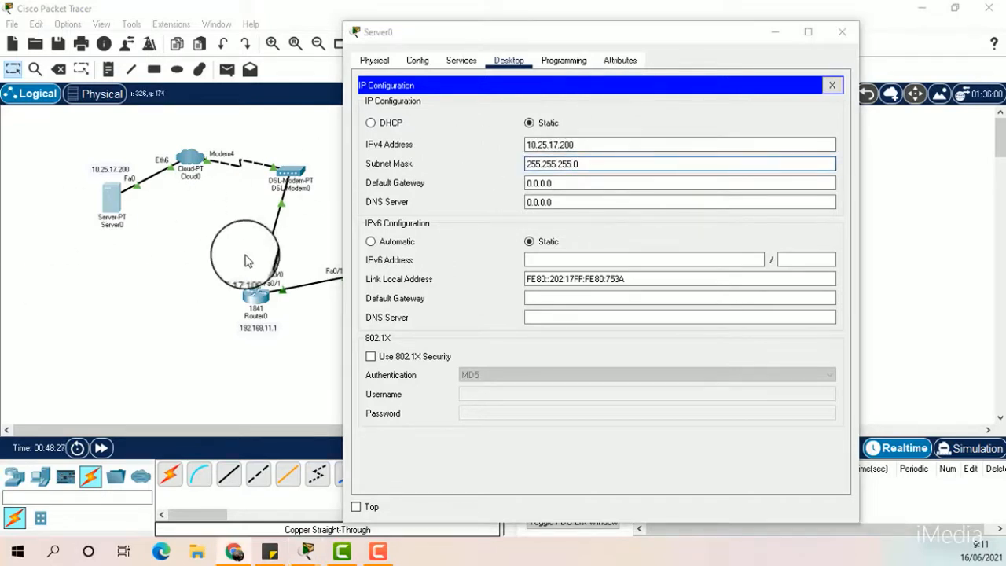
click(594, 180)
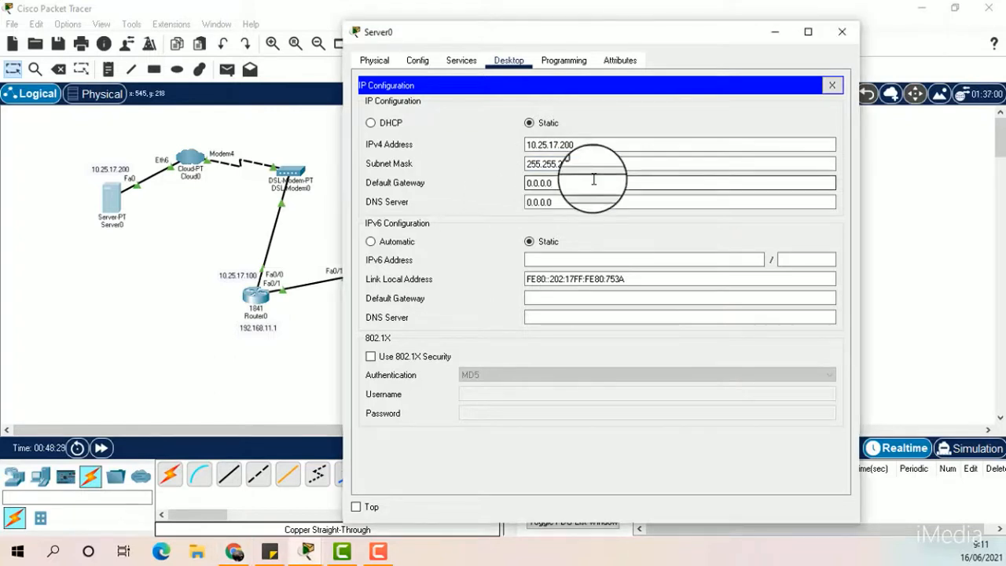
key(BackSpace)
key(BackSpace)
key(BackSpace)
key(BackSpace)
key(BackSpace)
text(10.25.17.100)
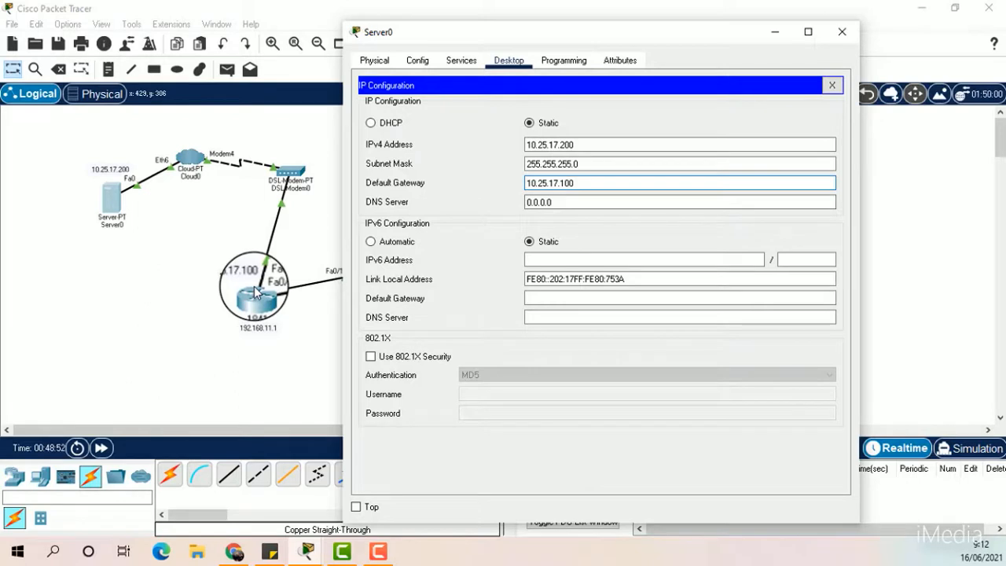
Close Server0's IP Configuration and its device window.
click(745, 133)
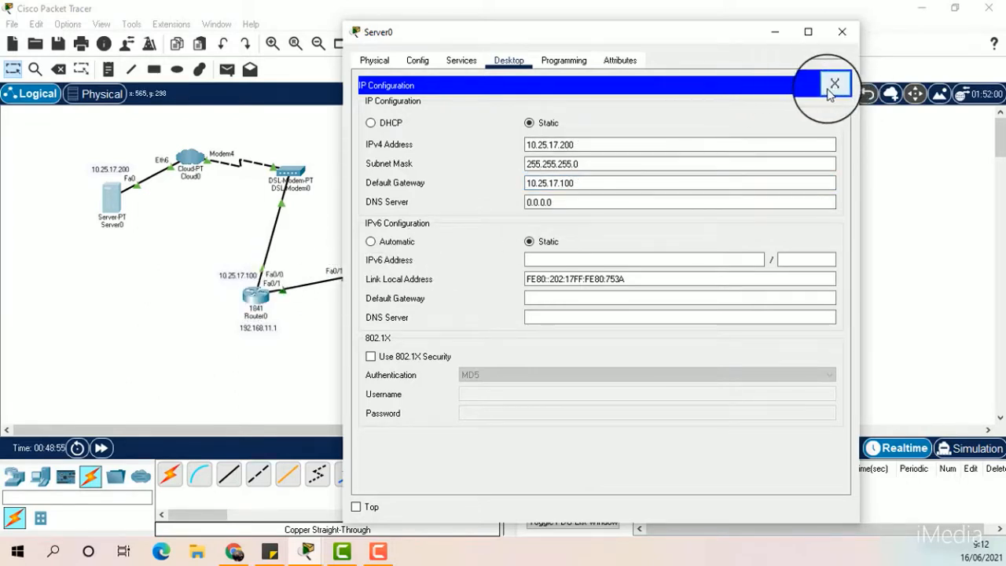
click(832, 86)
click(416, 136)
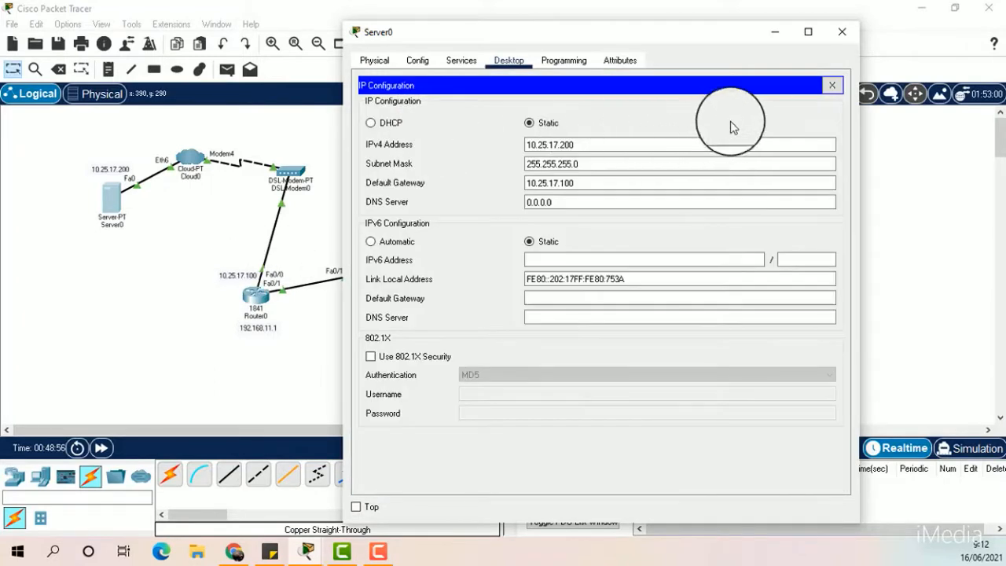
click(832, 86)
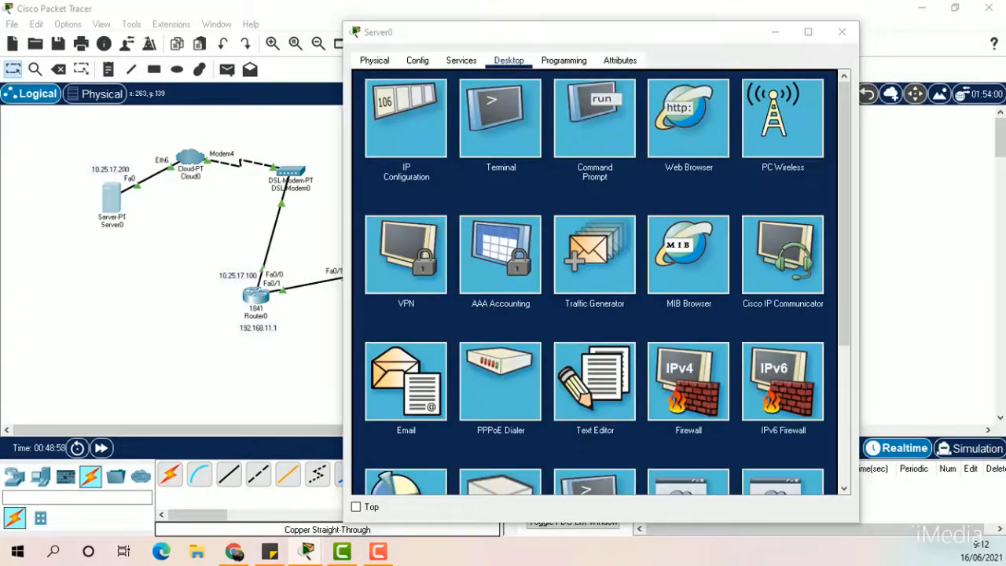
key(alt+Tab)
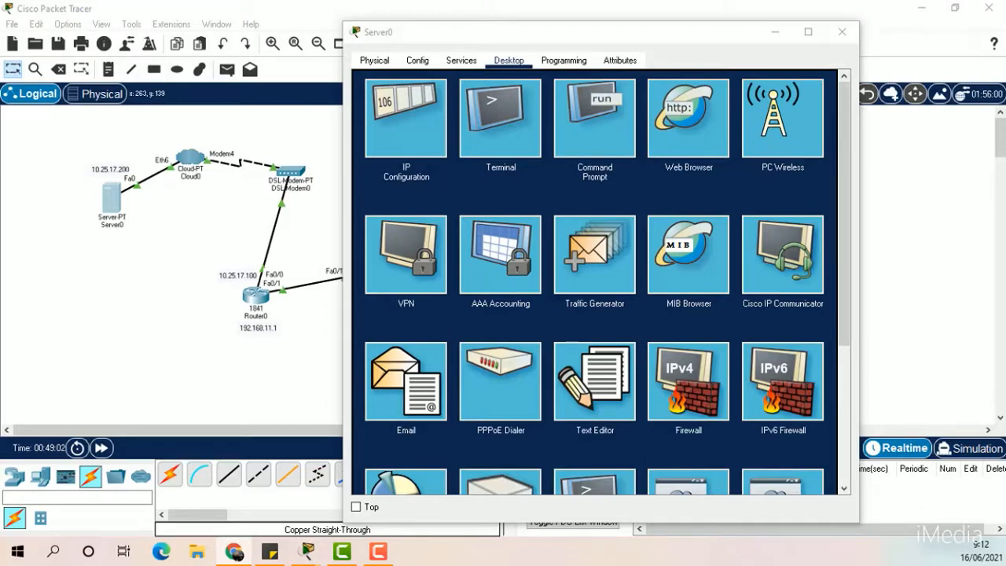
click(842, 32)
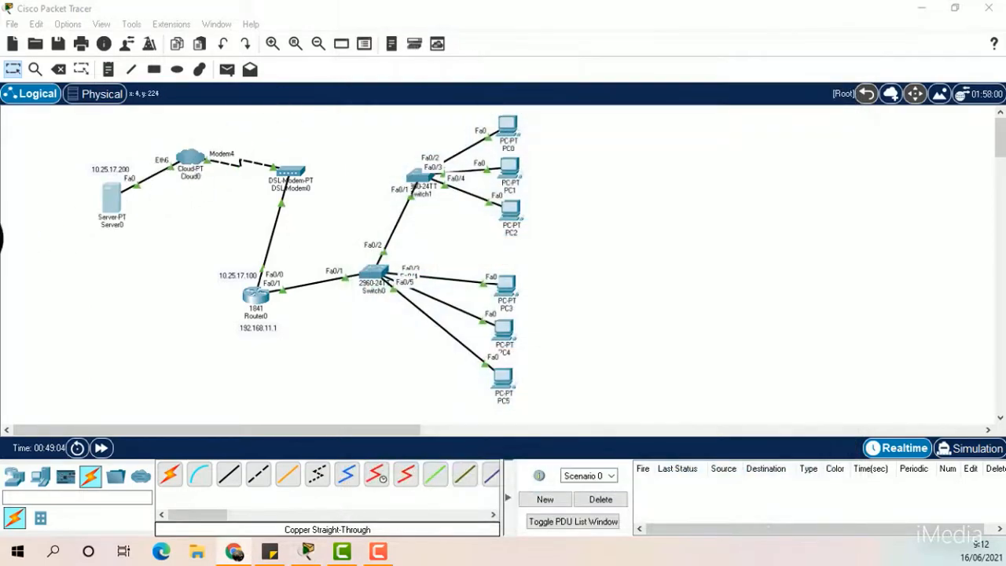
Add a DSL connection from Modem4 to Ethernet6 in Cloud0's configuration and close its window.
click(199, 163)
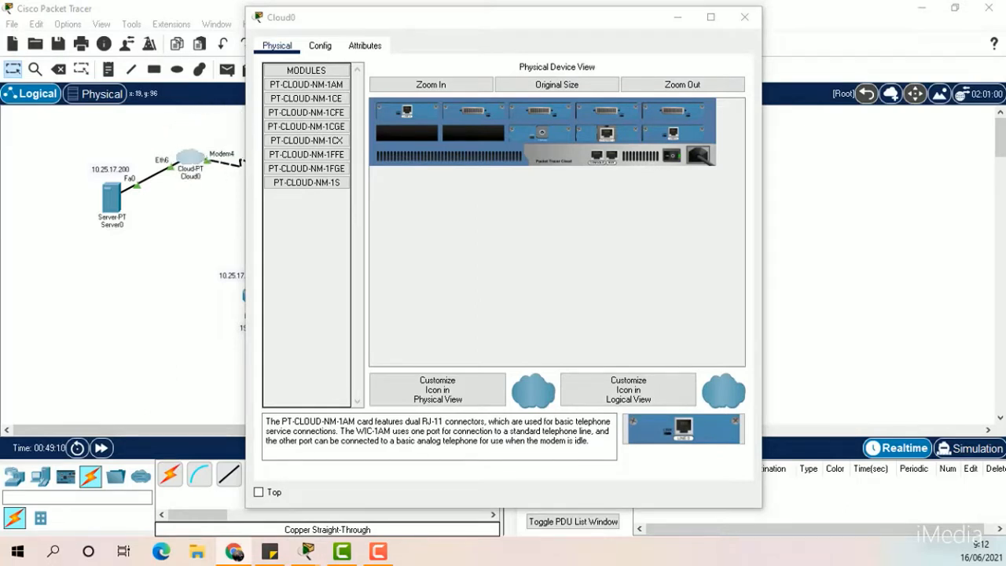
click(322, 47)
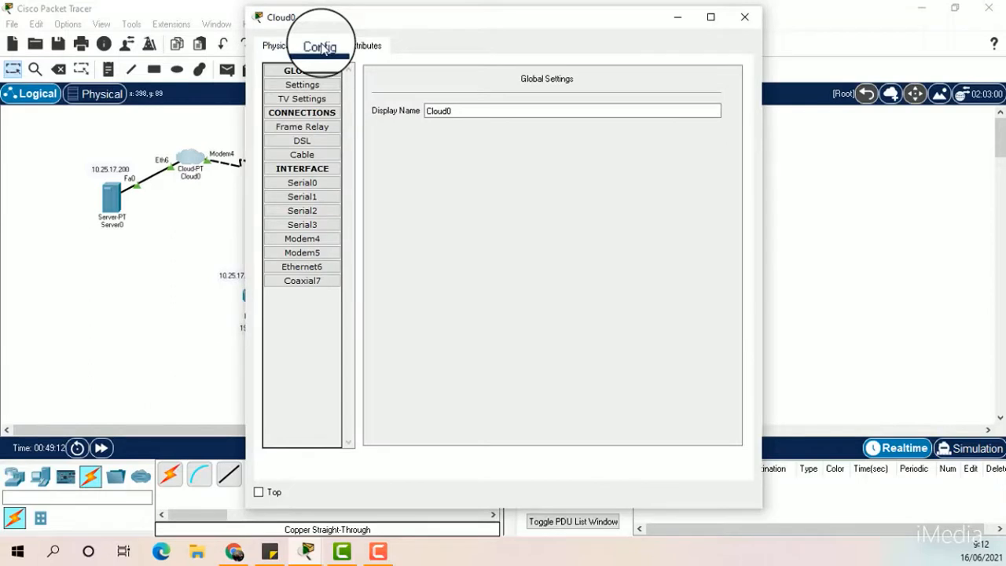
click(303, 141)
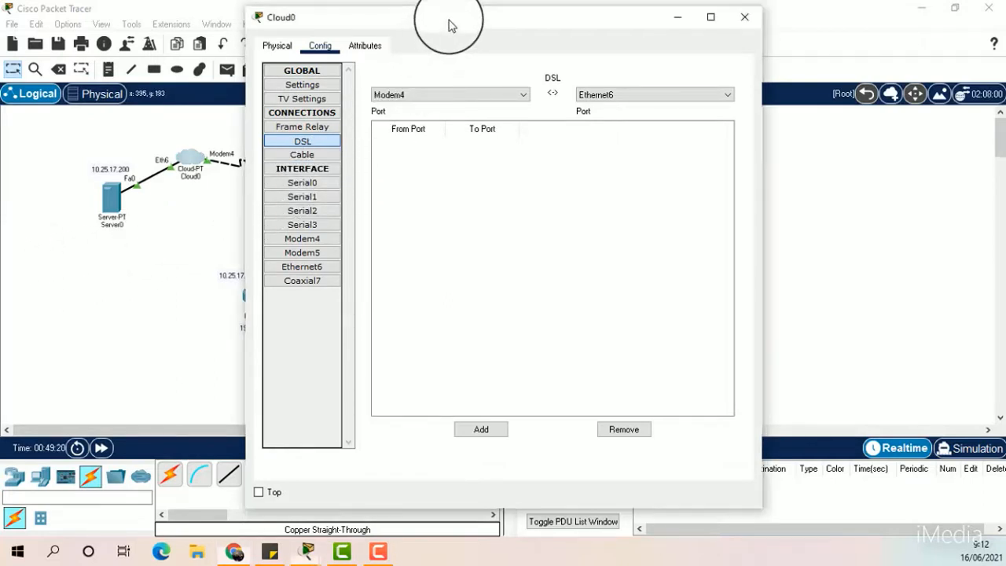
drag(449, 24, 602, 26)
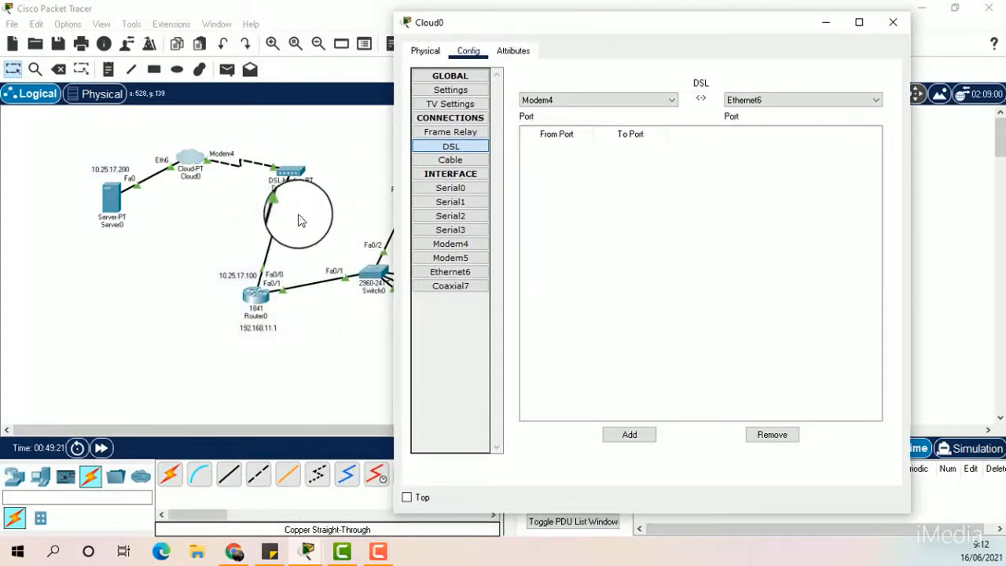
key(alt+Tab)
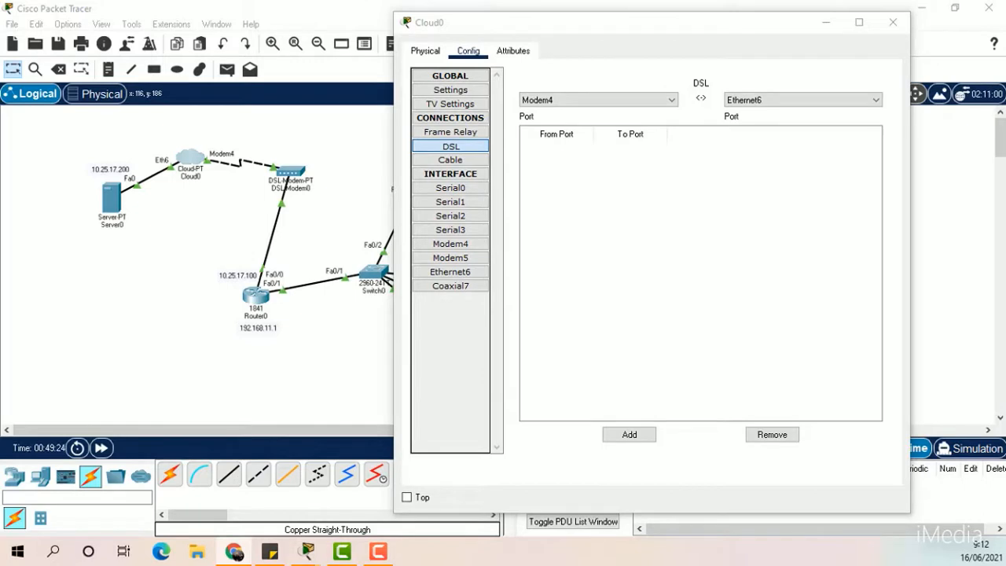
click(629, 437)
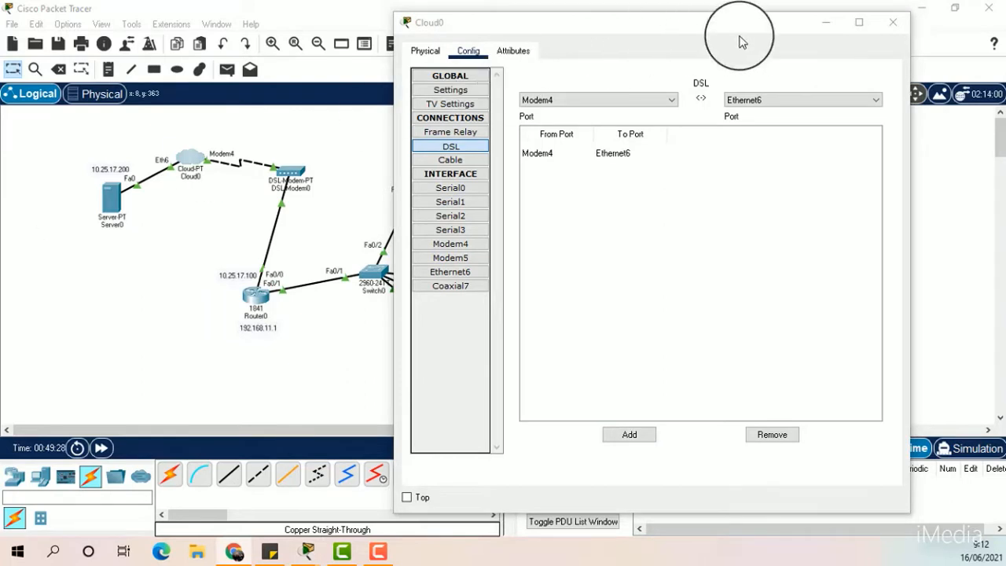
click(892, 24)
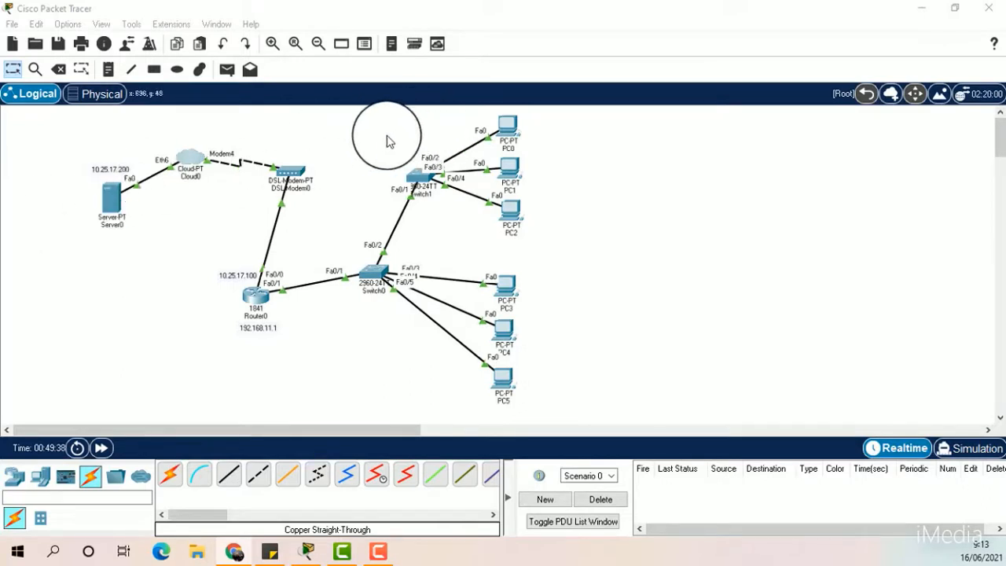
In PC0's IP Configuration, set the IPv4 address to 192.168.11.2 with subnet mask 255.255.255.0, keeping the window clear of the router.
click(507, 126)
drag(497, 29, 739, 61)
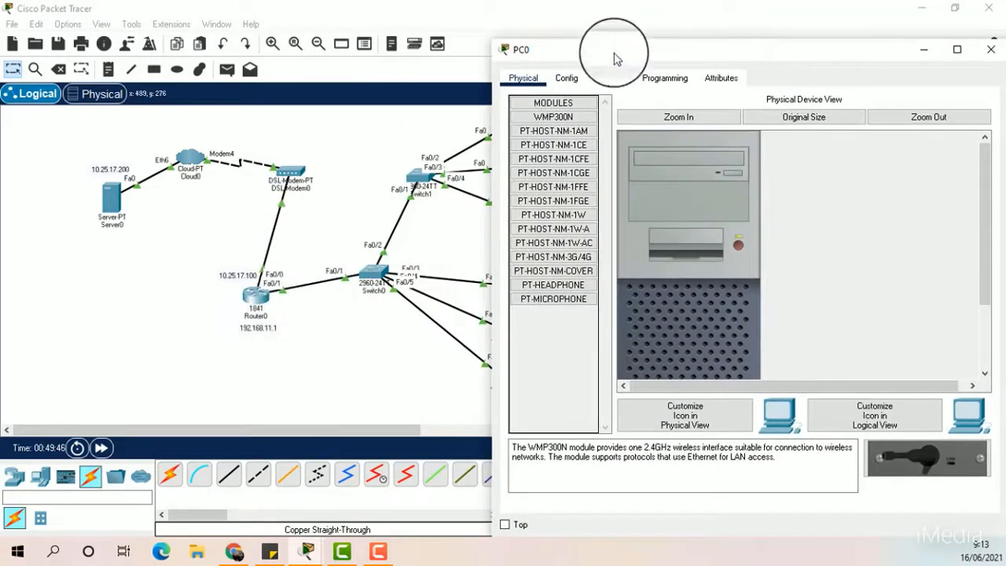
click(369, 273)
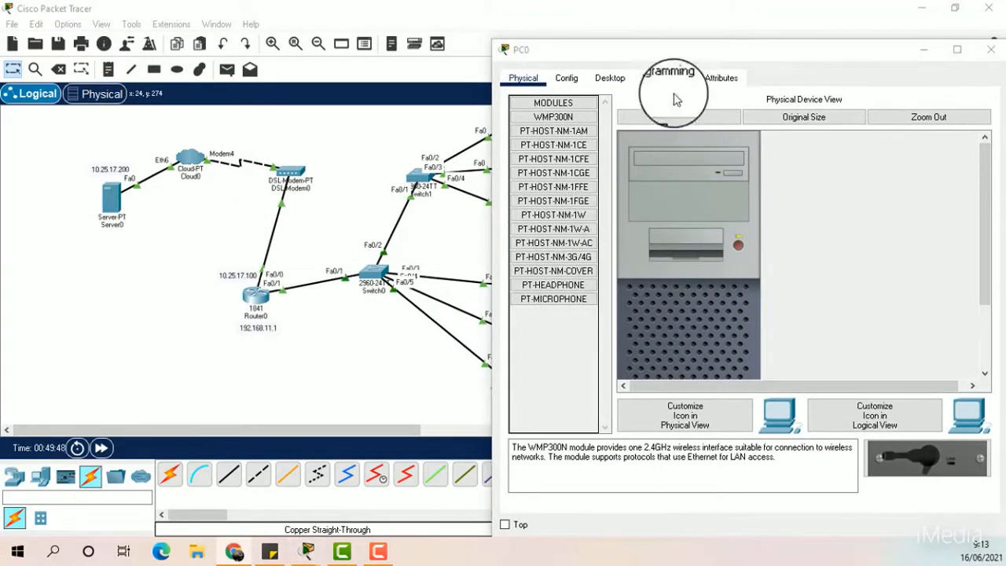
click(617, 79)
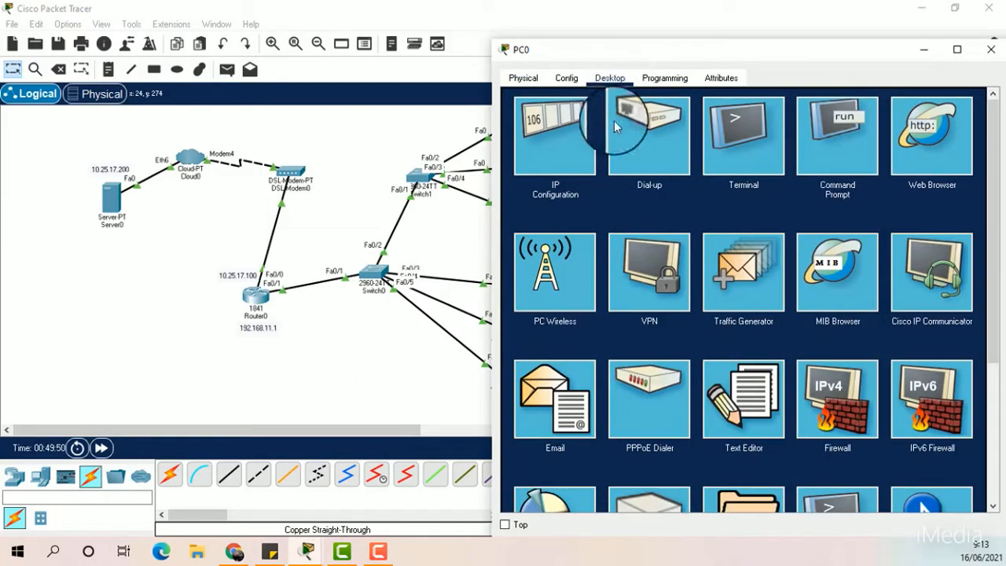
click(575, 151)
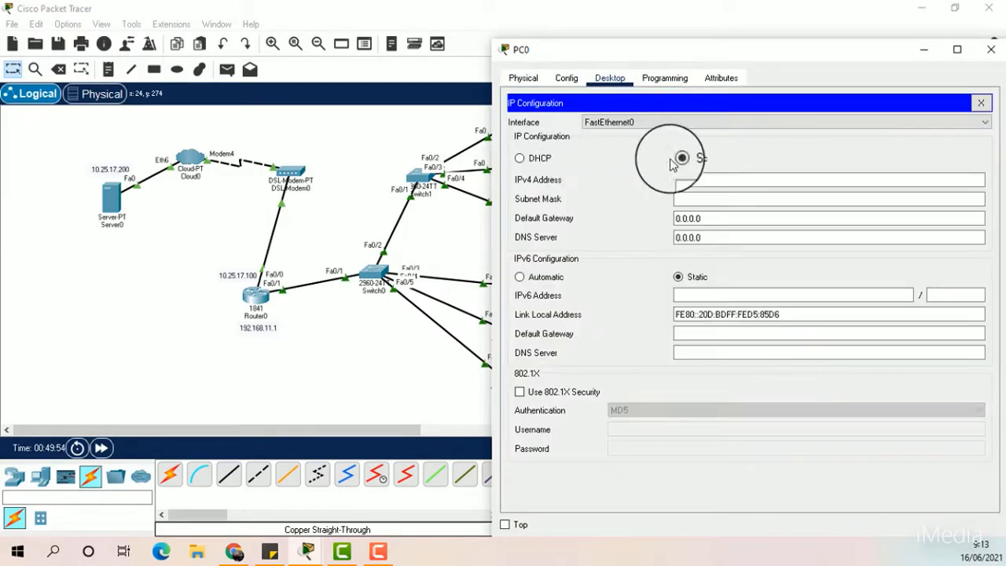
click(748, 179)
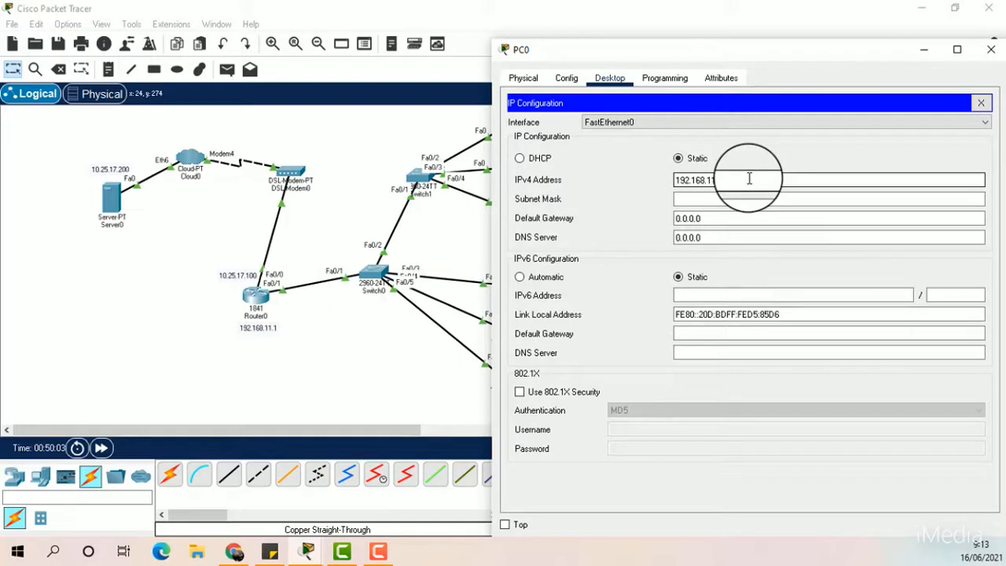
click(749, 179)
text(.2)
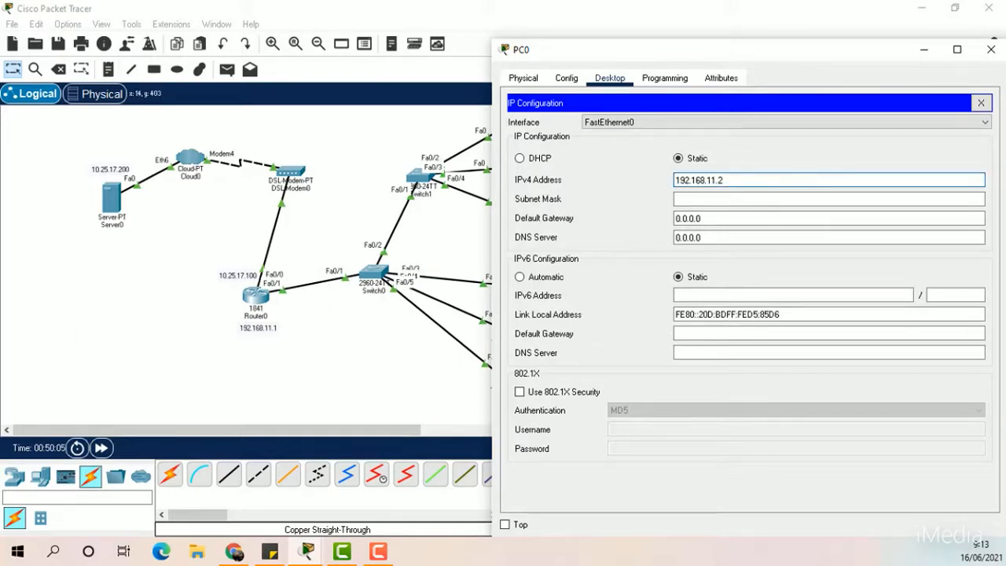
key(alt+Tab)
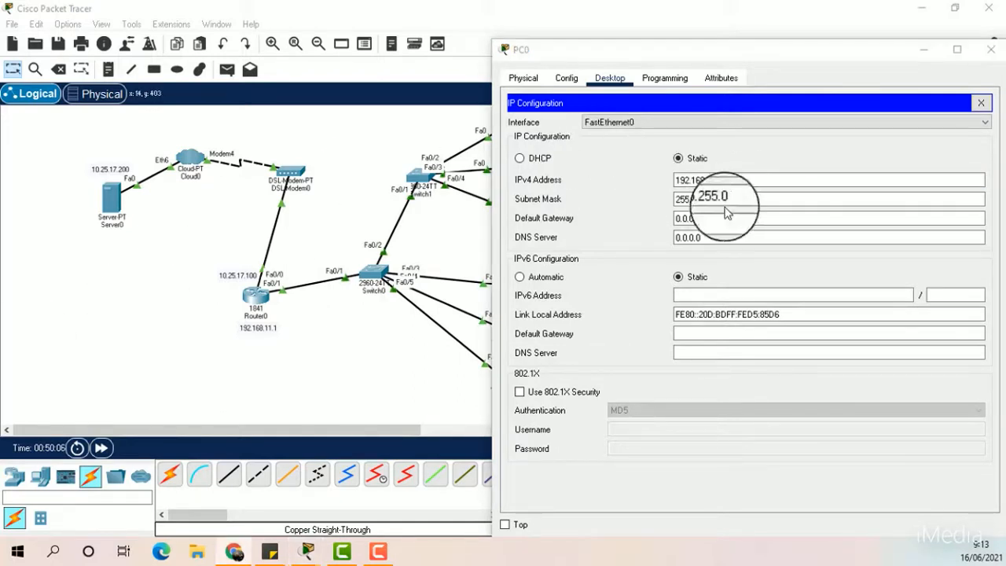
click(749, 201)
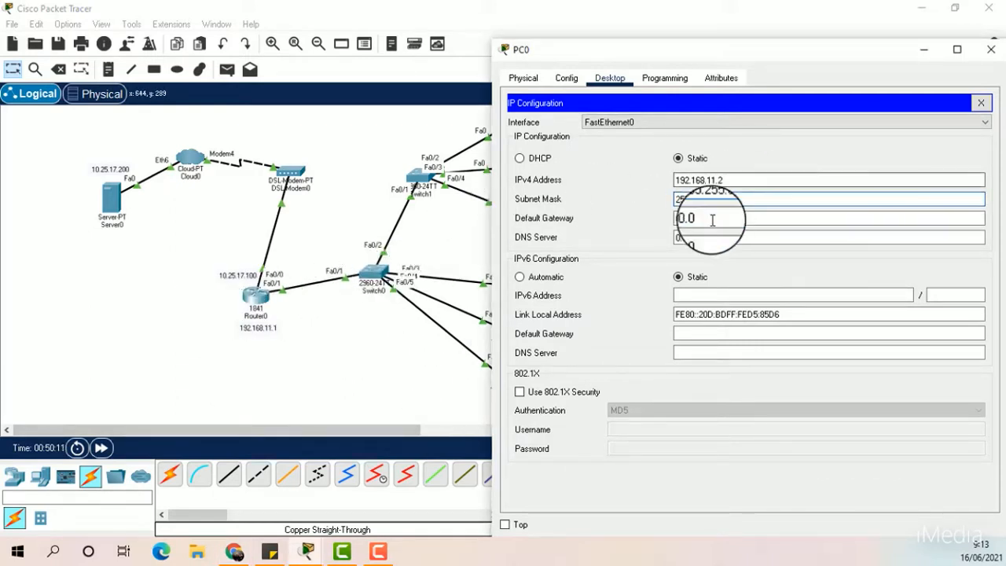
Set PC0's IPv4 default gateway to 192.168.11.1 and close PC0's window.
drag(714, 221, 658, 224)
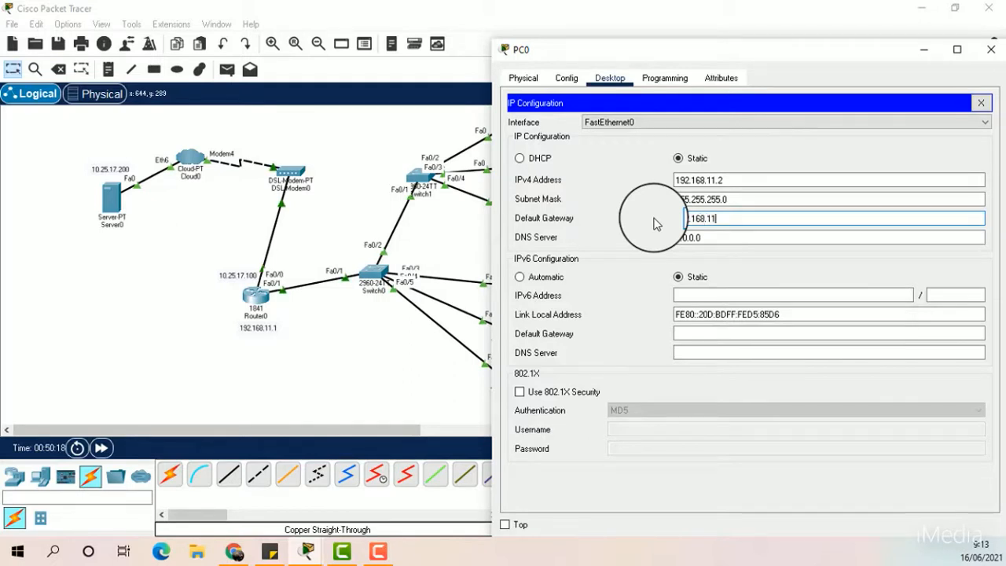
text(192.168.11.1)
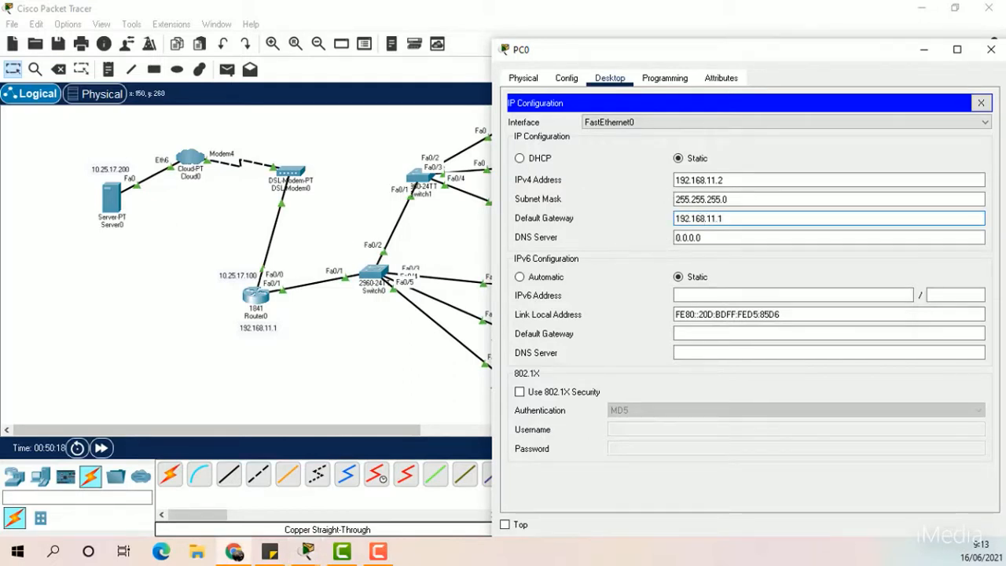
click(692, 239)
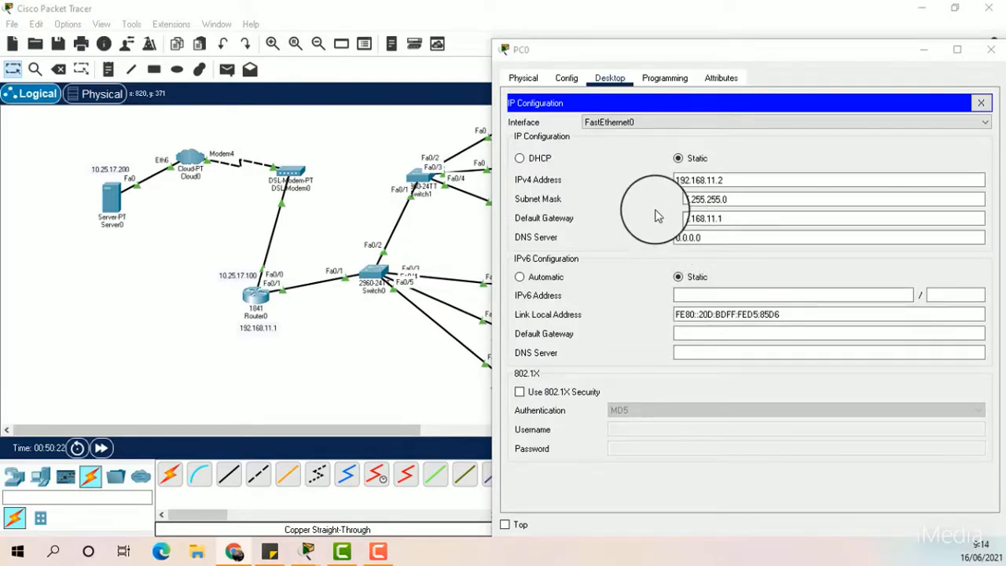
drag(721, 218, 645, 219)
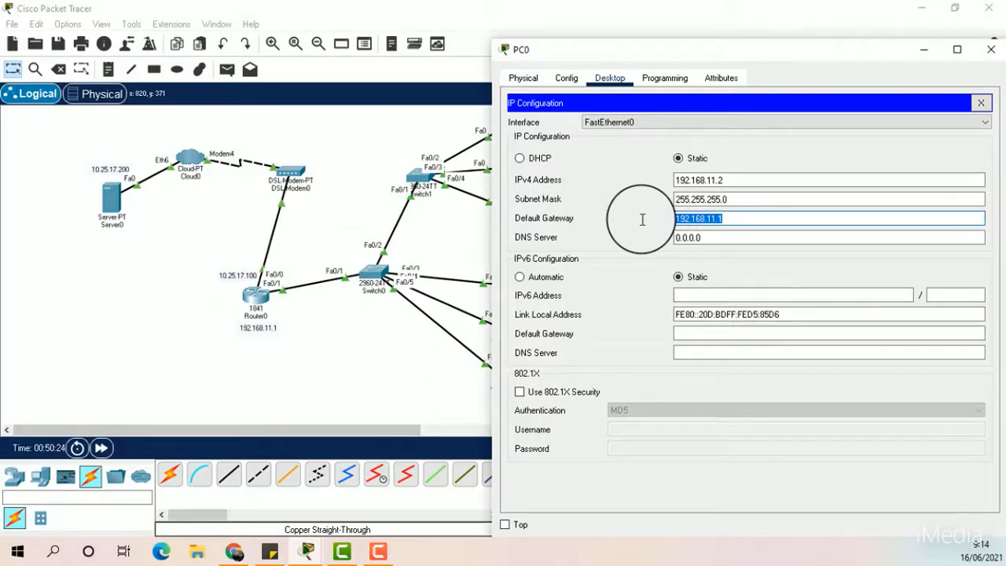
click(665, 208)
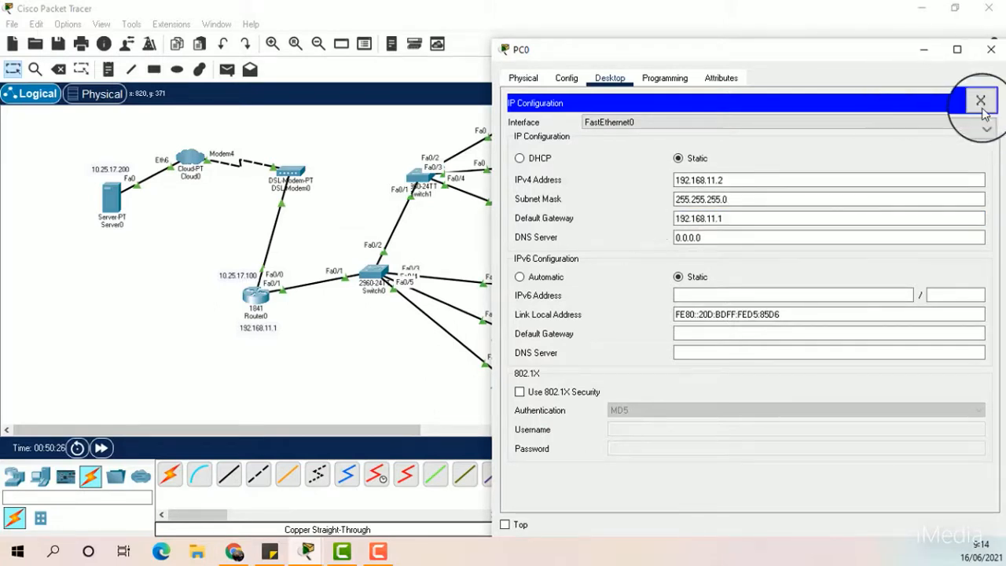
click(981, 103)
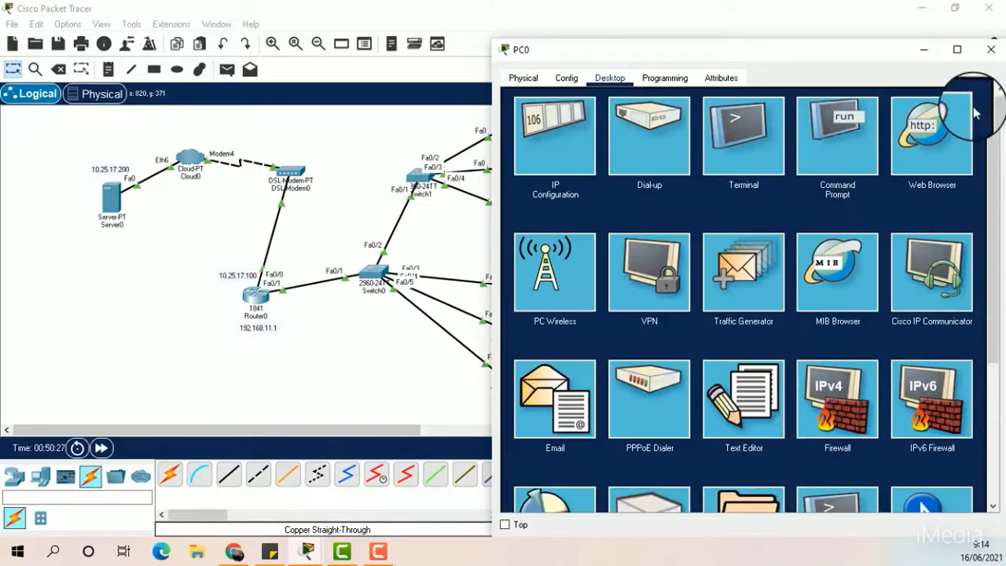
click(989, 48)
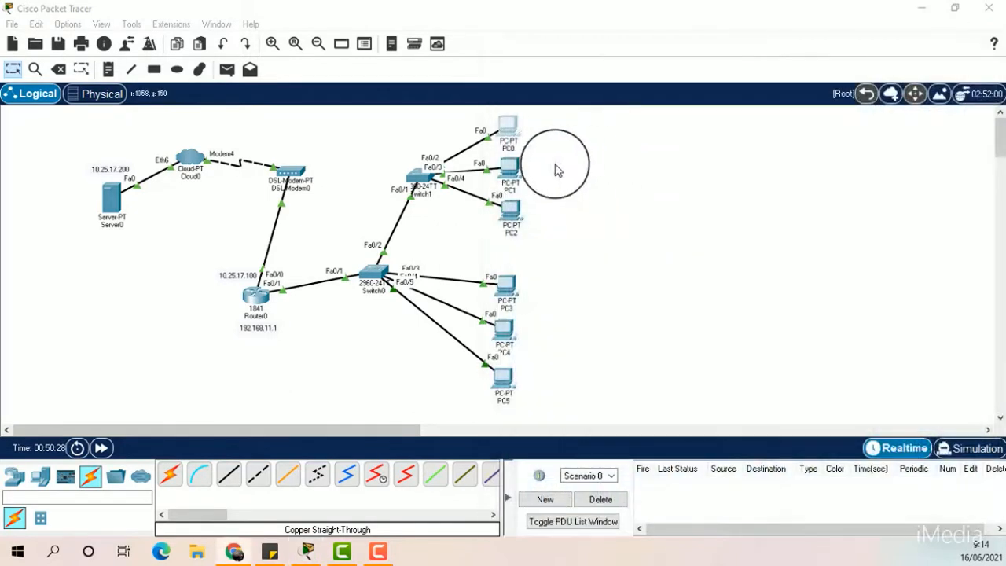
In PC1's IP Configuration, set the IPv4 default gateway to 192.168.11.1, keeping the window clear of the router.
click(511, 169)
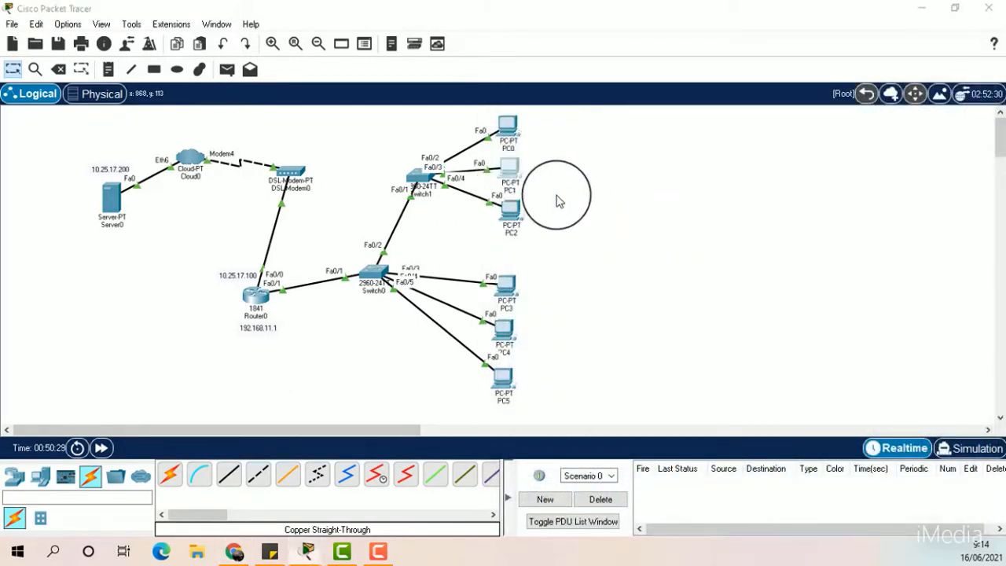
drag(408, 15, 575, 39)
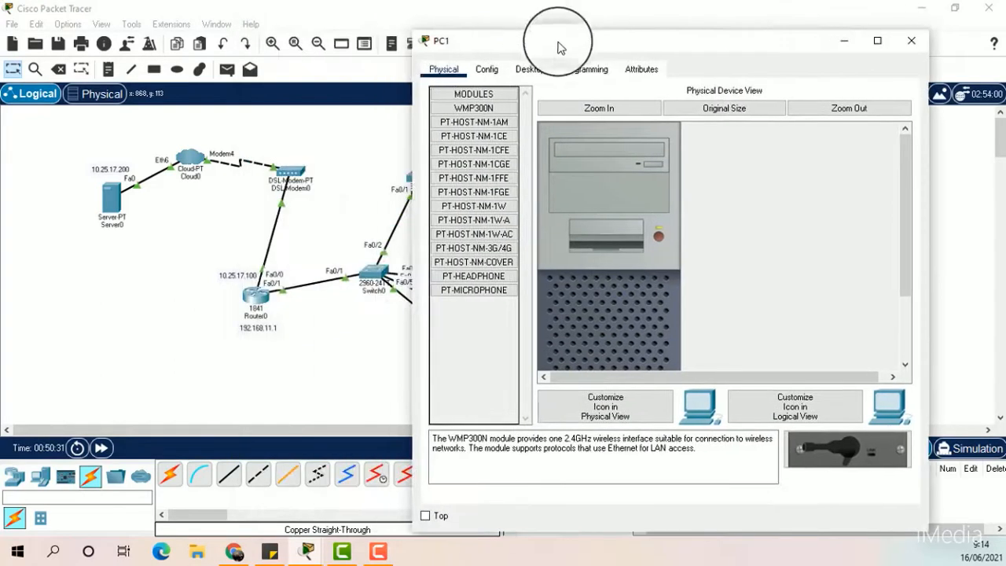
click(530, 70)
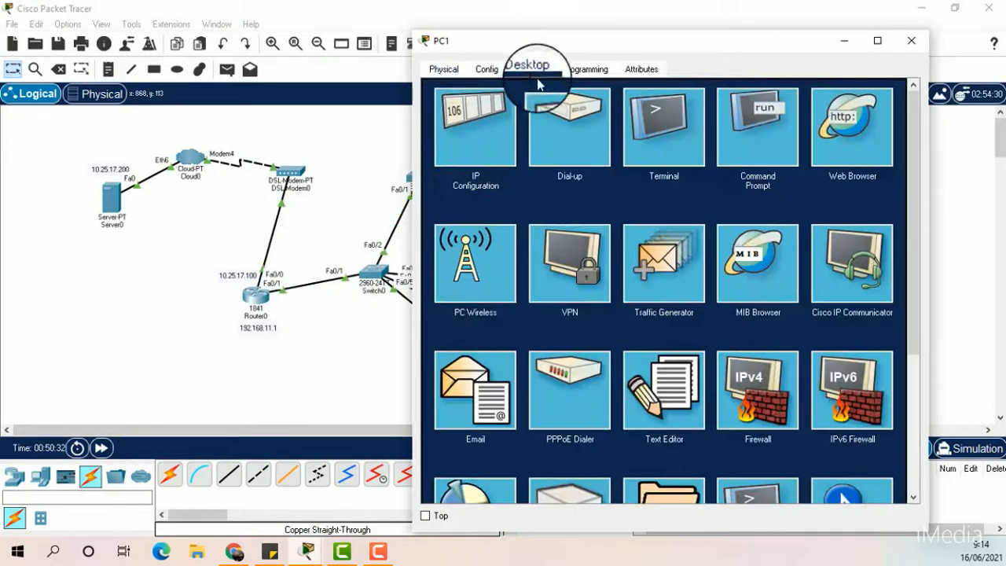
click(485, 129)
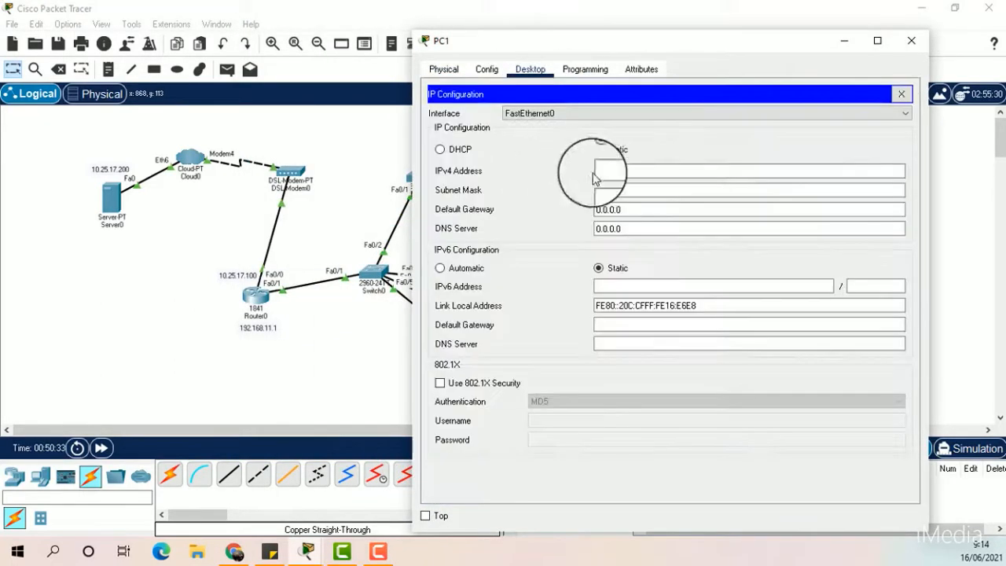
click(640, 209)
drag(640, 210, 572, 222)
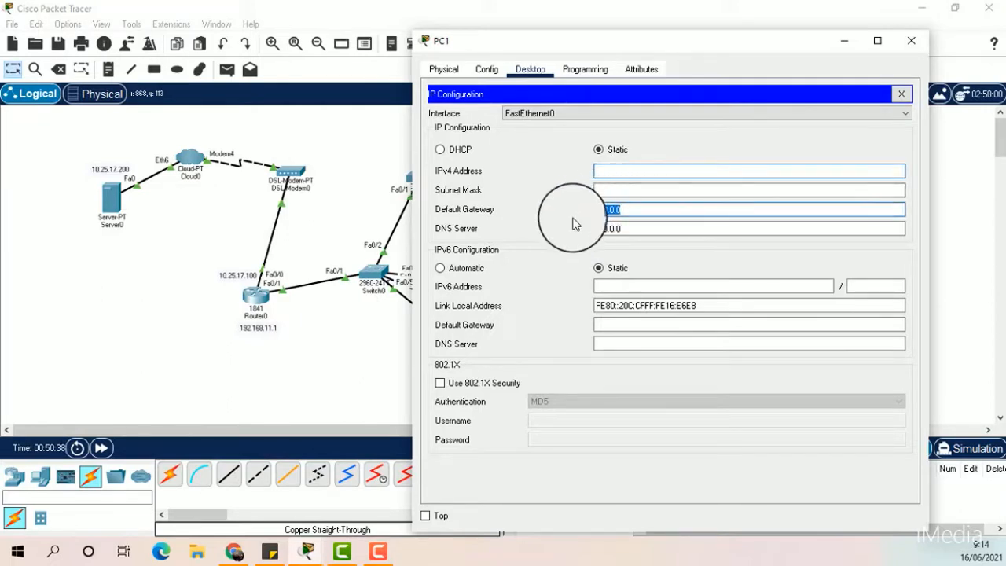
text(192.168.11.1)
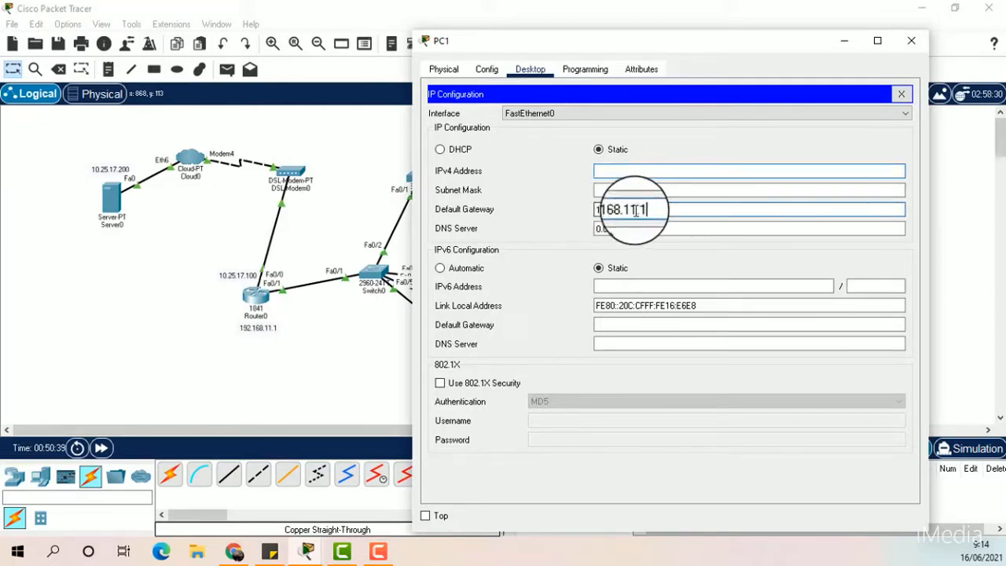
Set PC1's IPv4 address to 192.168.11.3 with subnet mask 255.255.255.0 and close PC1's window.
click(643, 169)
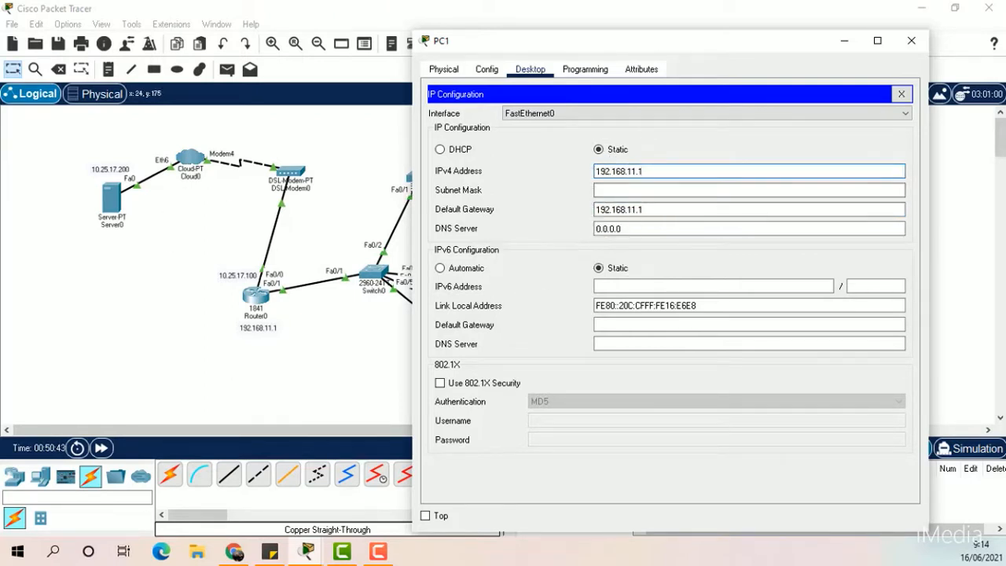
click(264, 214)
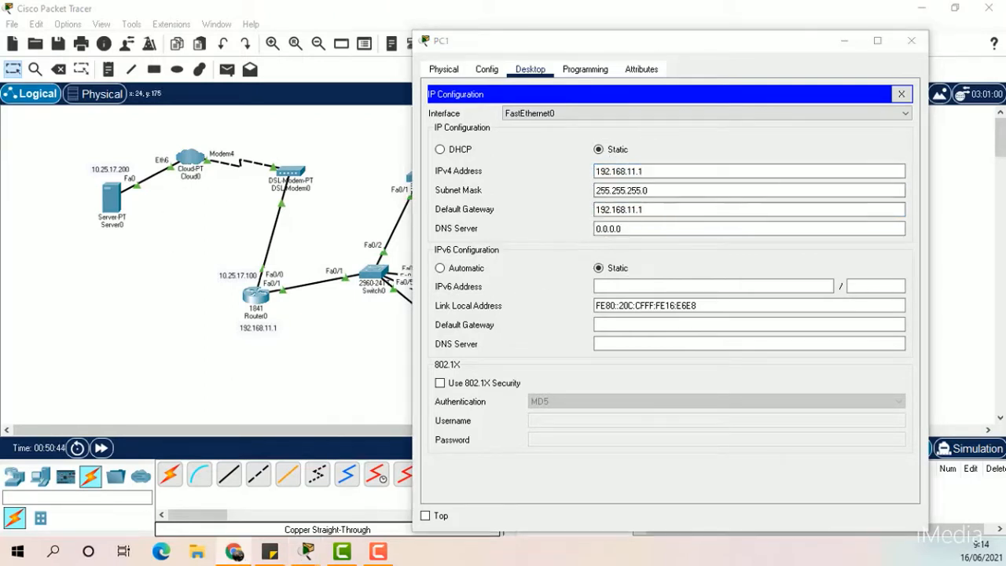
click(658, 171)
text(192.168.11.1)
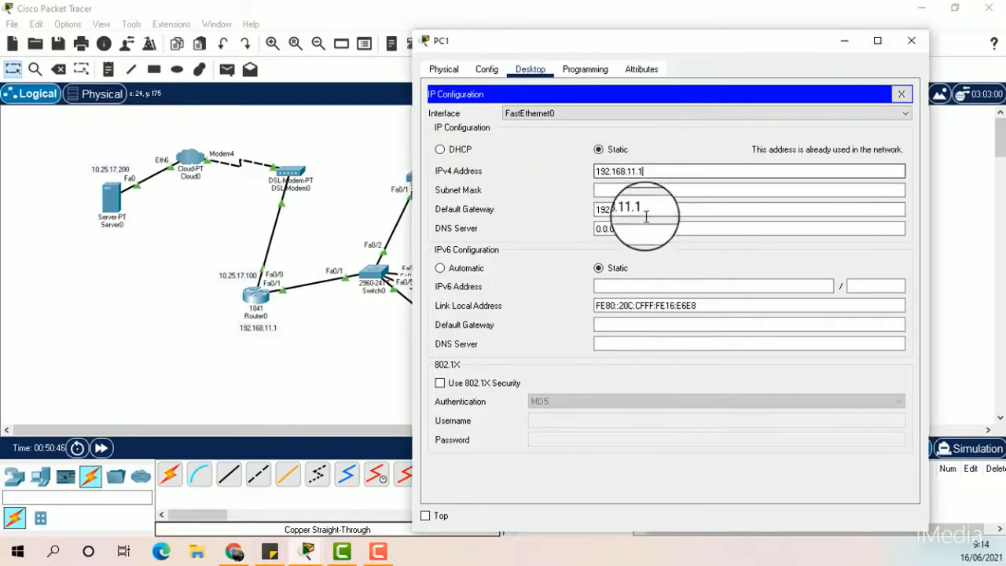
click(641, 225)
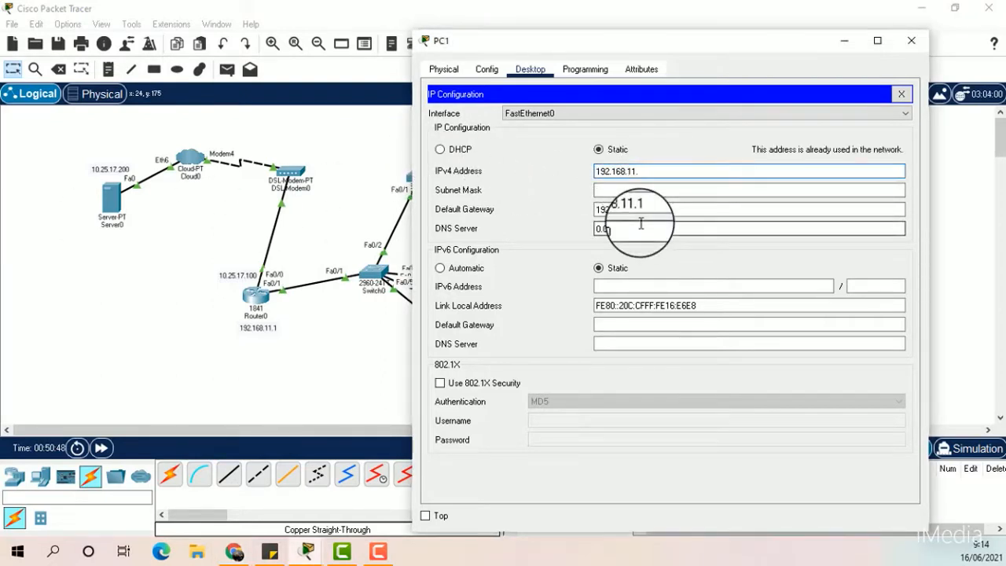
text(3)
click(631, 189)
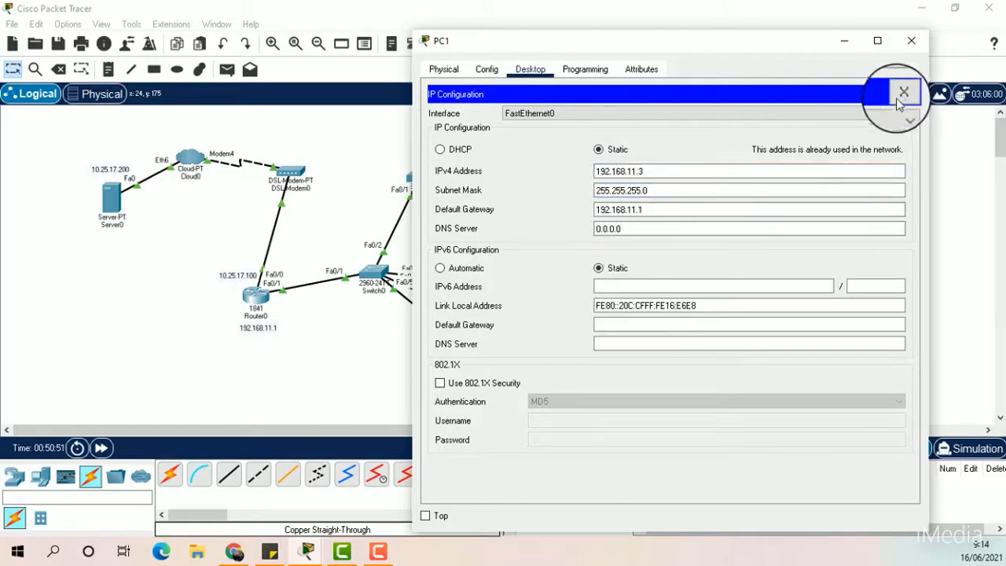
click(902, 96)
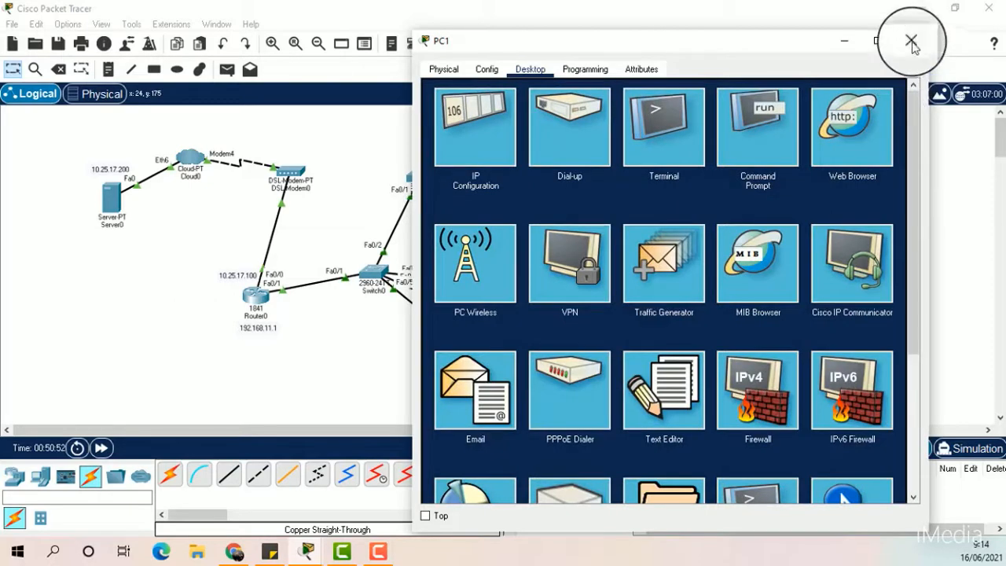
click(911, 40)
In PC2's IP Configuration, set the IPv4 address to 192.168.11.4 with subnet mask 255.255.255.0.
click(523, 230)
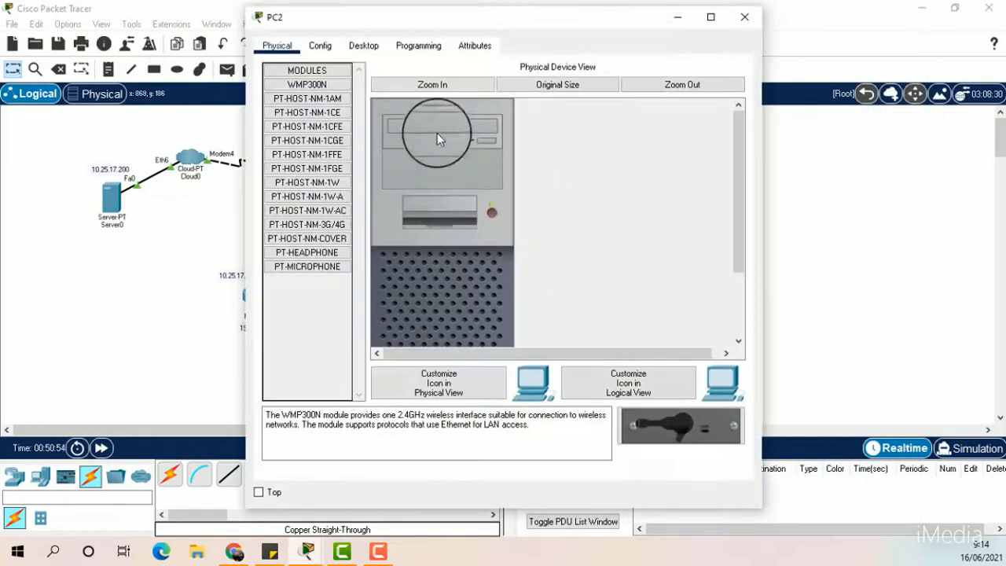
click(362, 46)
click(338, 114)
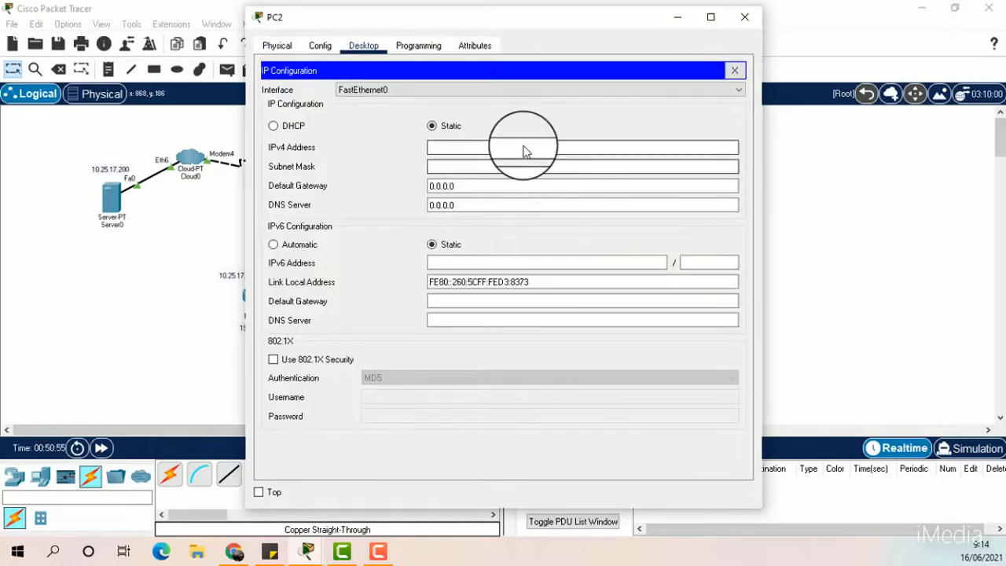
click(524, 147)
text(192.168.11.1)
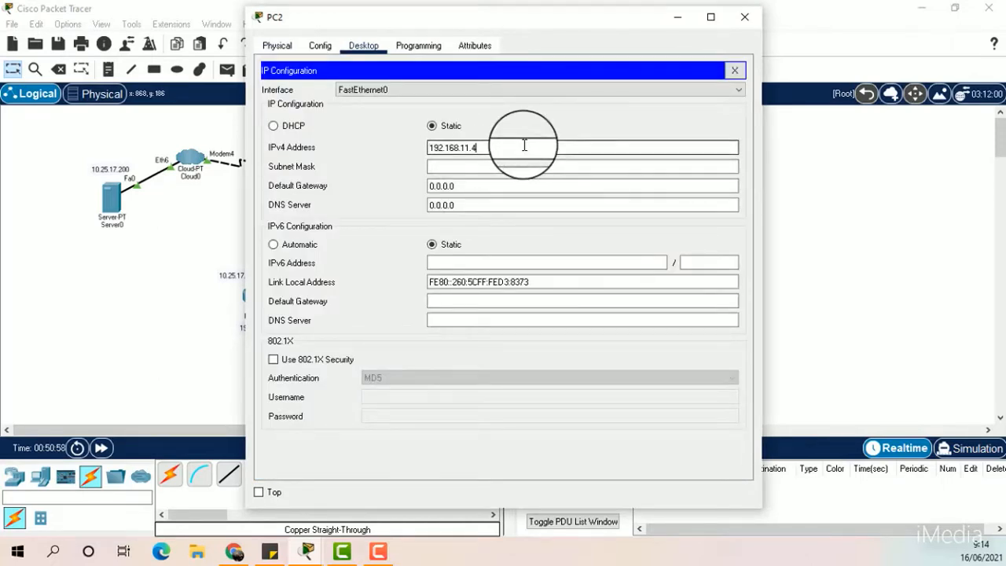
click(523, 166)
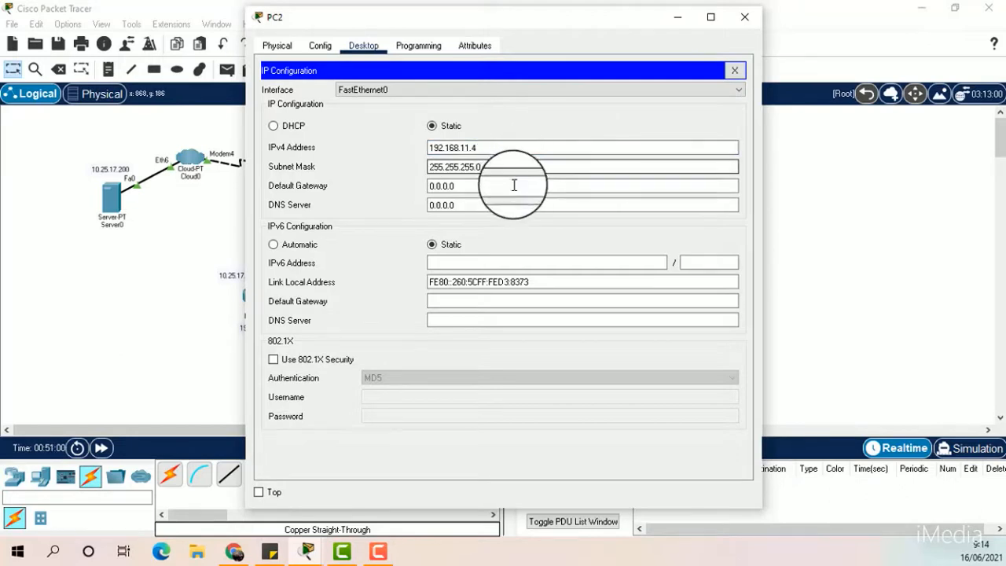
Set PC2's IPv4 default gateway to 192.168.11.1 and close PC2's window.
drag(512, 186, 360, 175)
text(192.168.11.1)
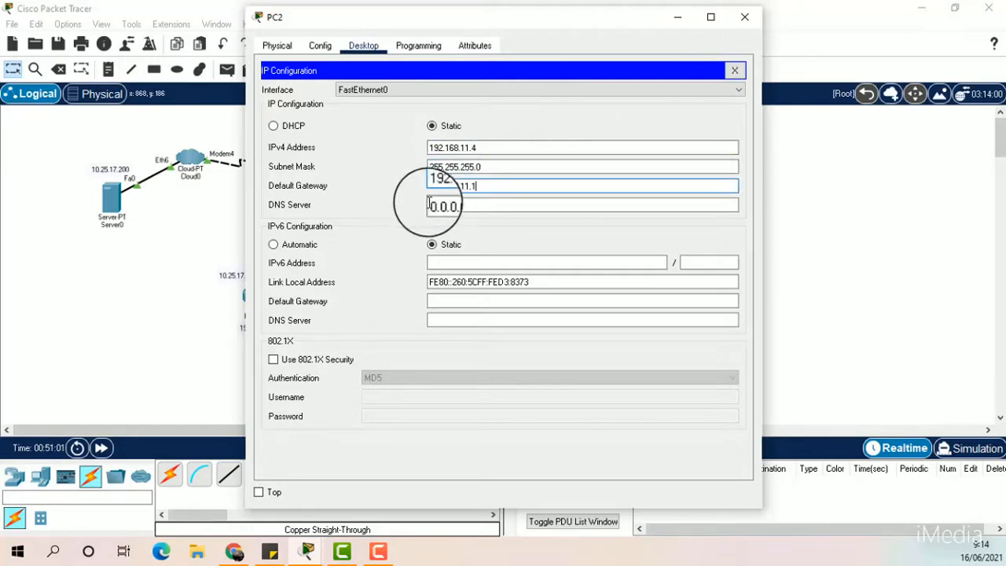
click(734, 70)
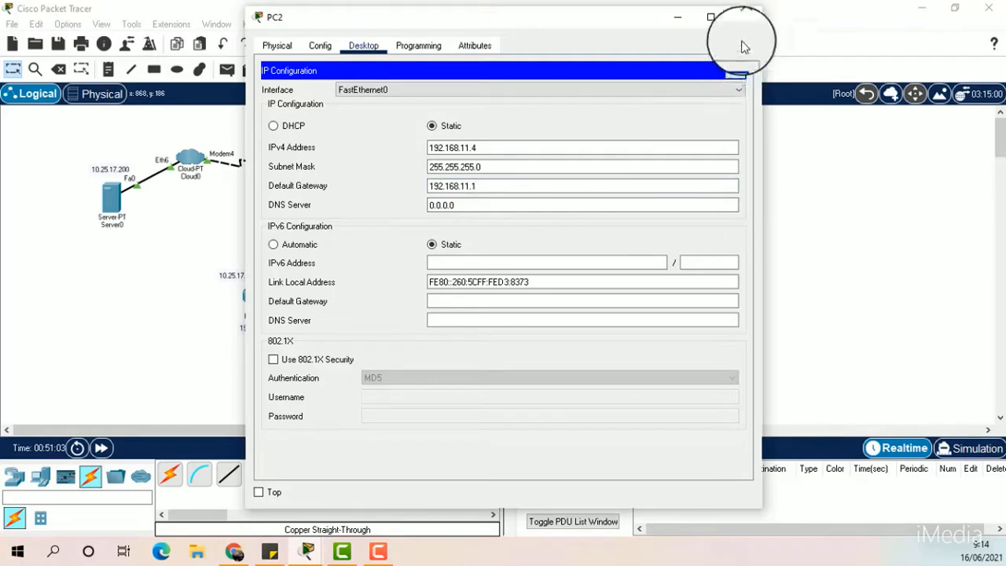
click(747, 16)
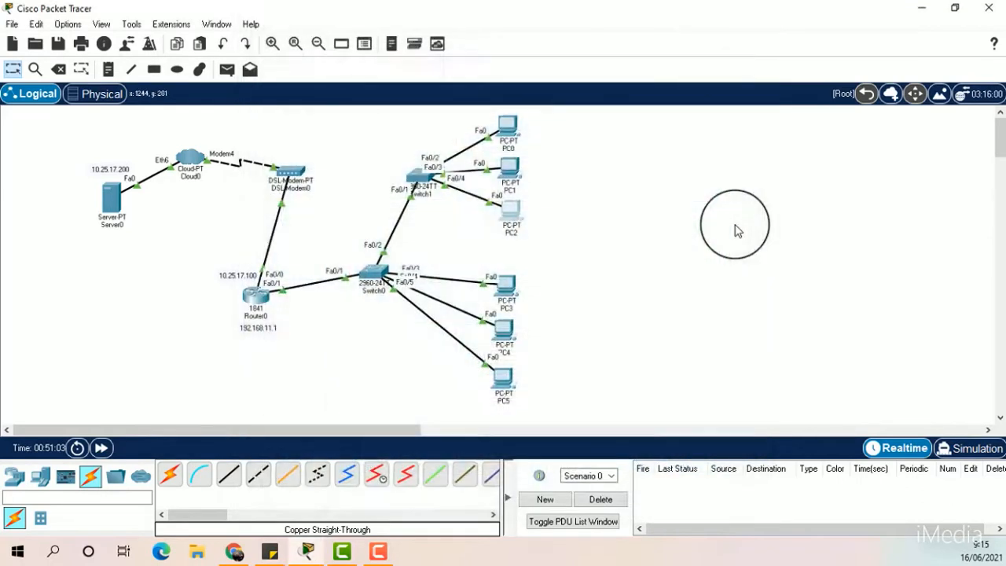
In PC3's IP Configuration, set the IPv4 address to 192.168.11.5 with subnet mask 255.255.255.0.
click(508, 293)
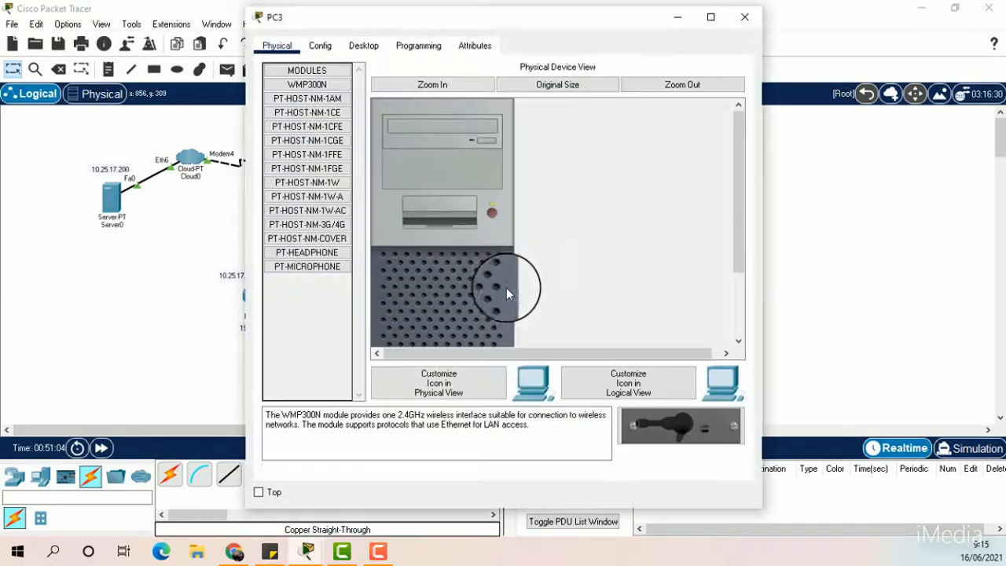
click(366, 47)
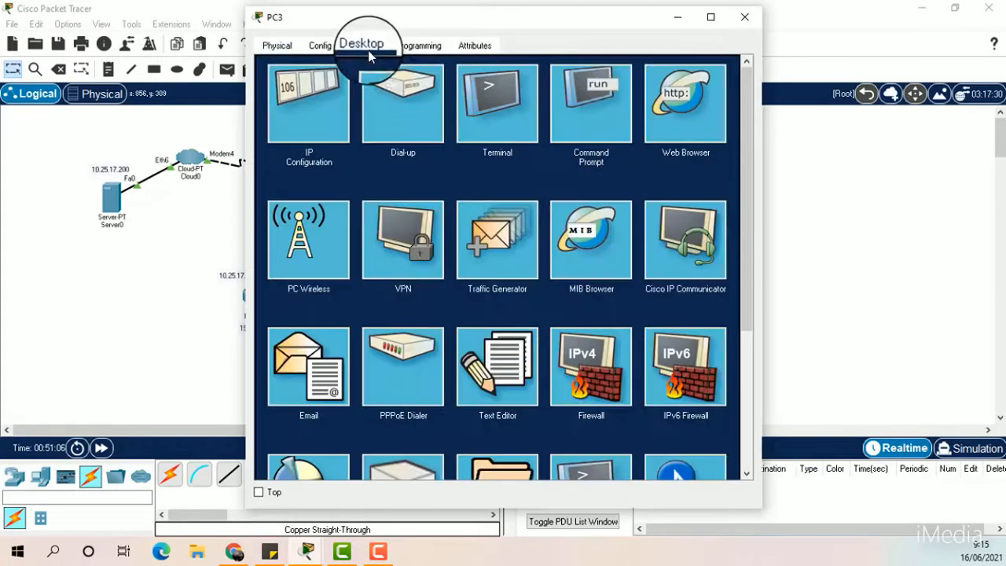
click(305, 116)
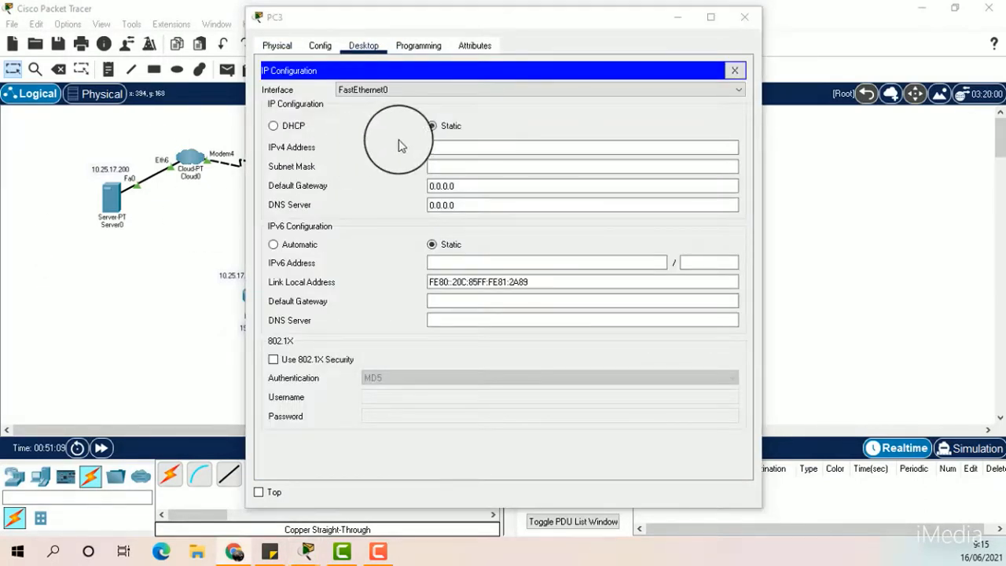
click(438, 148)
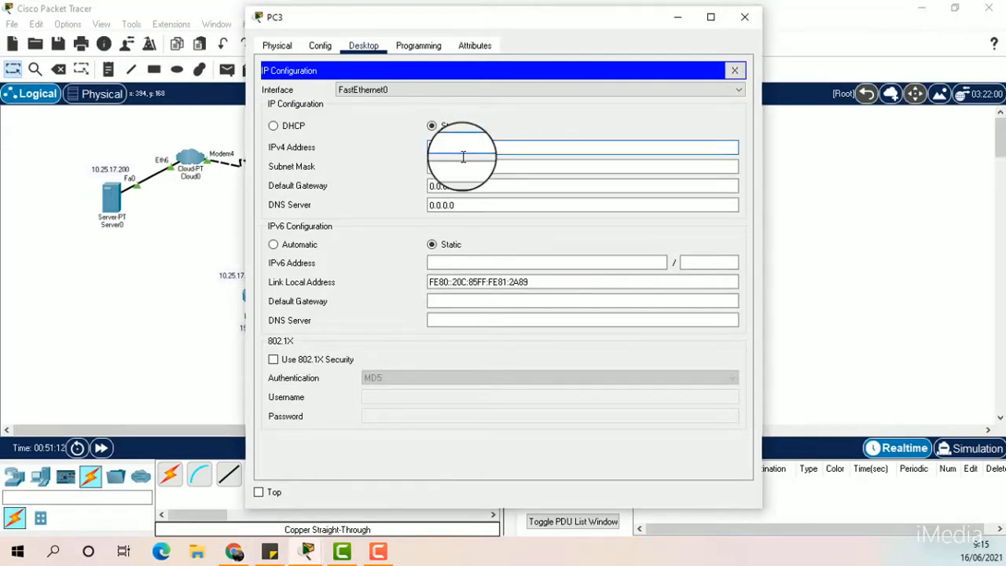
text(192.168.11.1)
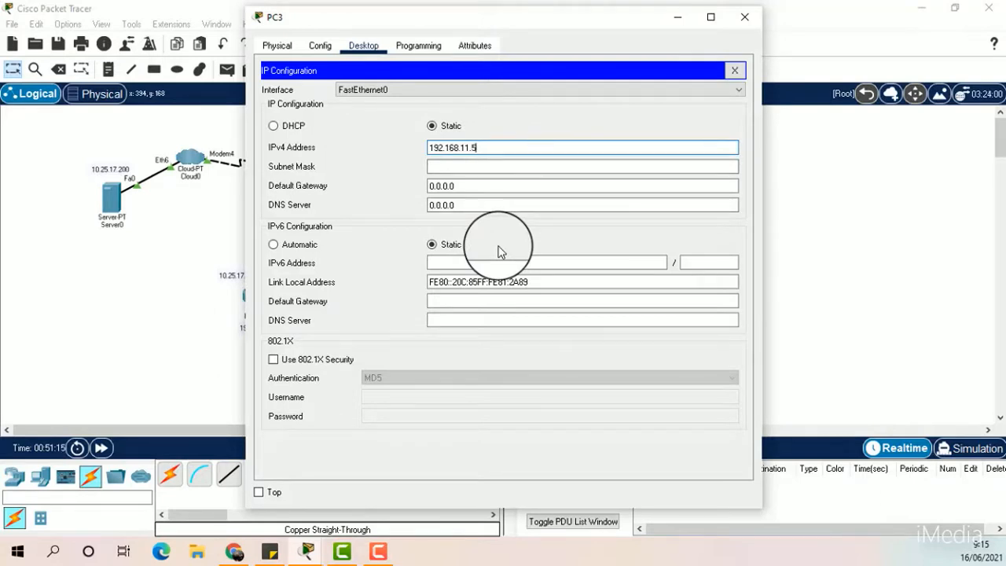
click(479, 166)
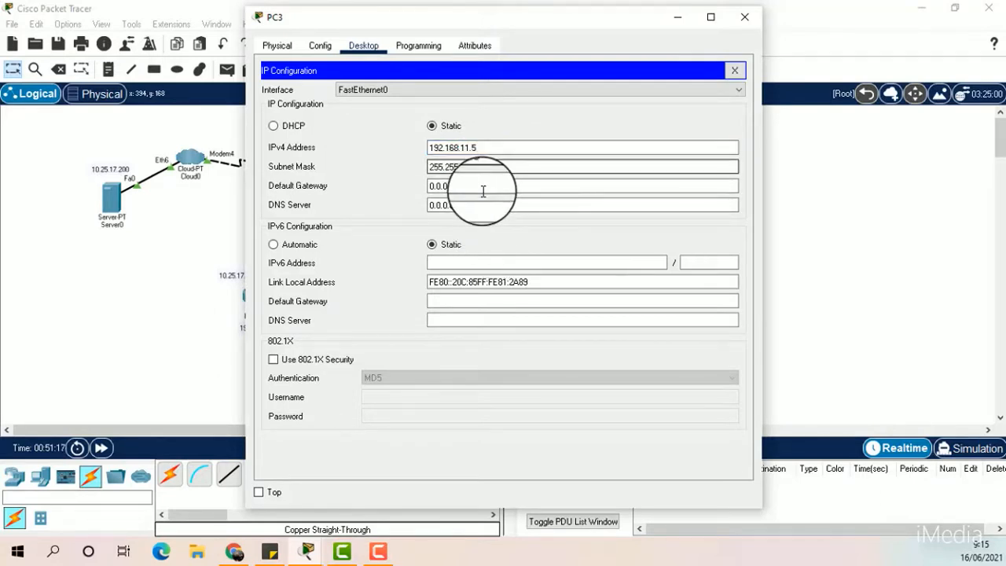
Set PC3's IPv4 default gateway to 192.168.11.1 and close PC3's window.
double_click(460, 185)
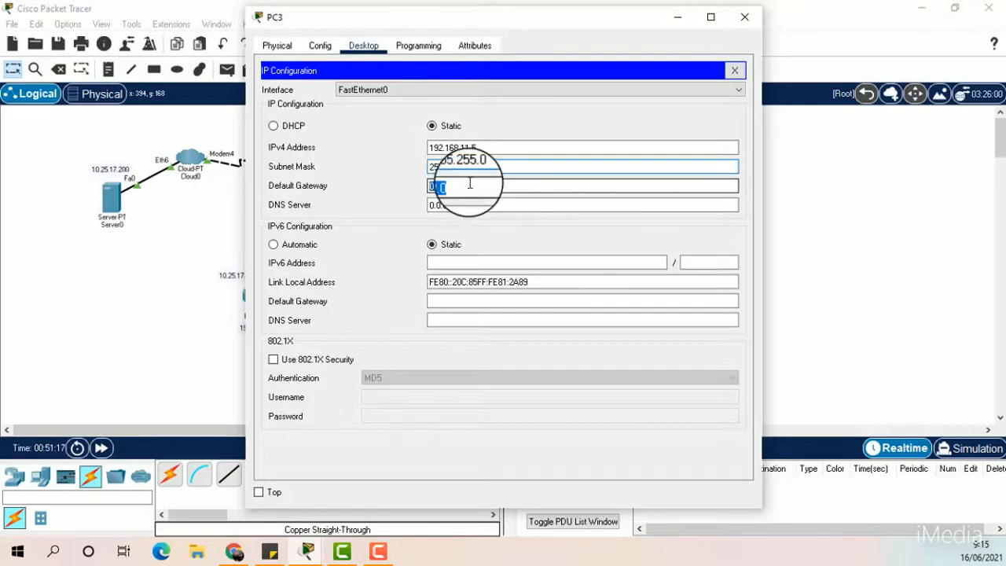
text(192.168.11.1)
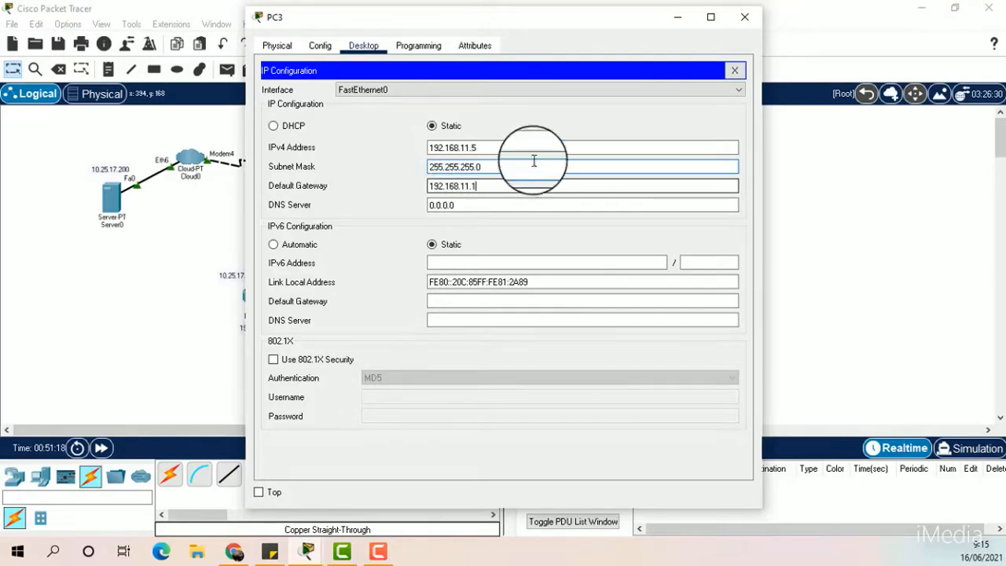
click(739, 75)
click(744, 17)
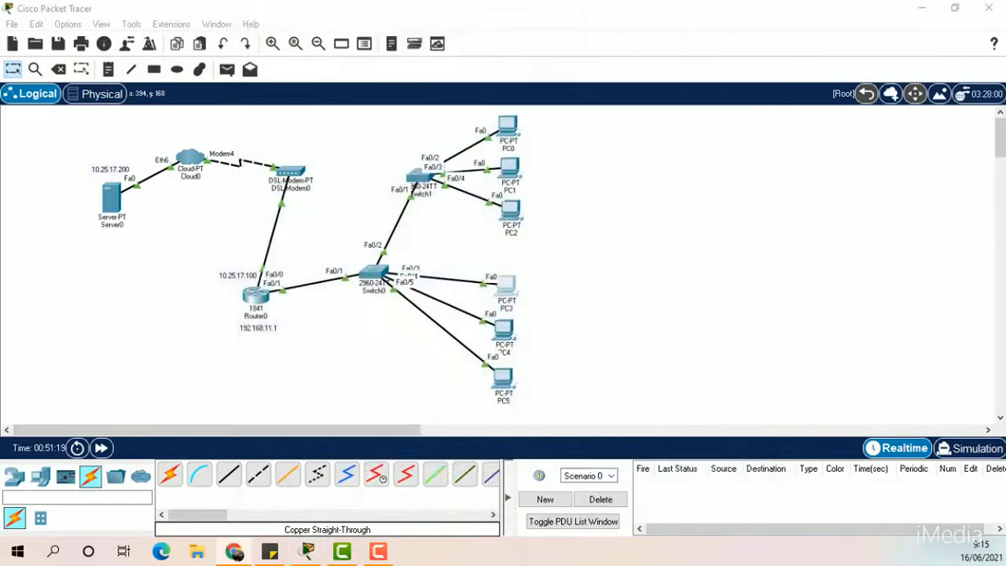
In PC4's IP Configuration, set the IPv4 address to 192.168.11.6 with subnet mask 255.255.255.0.
click(504, 330)
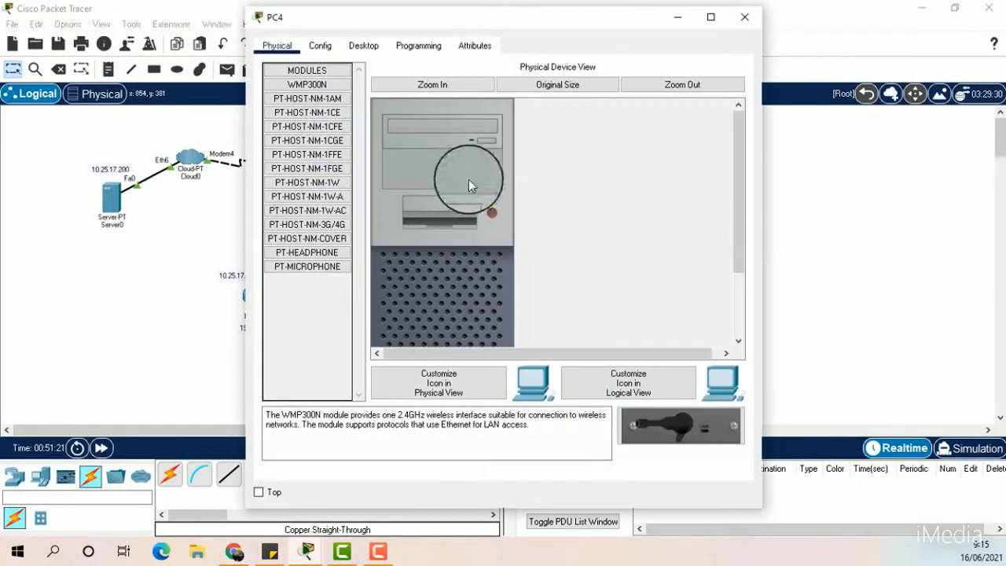
click(363, 44)
click(330, 118)
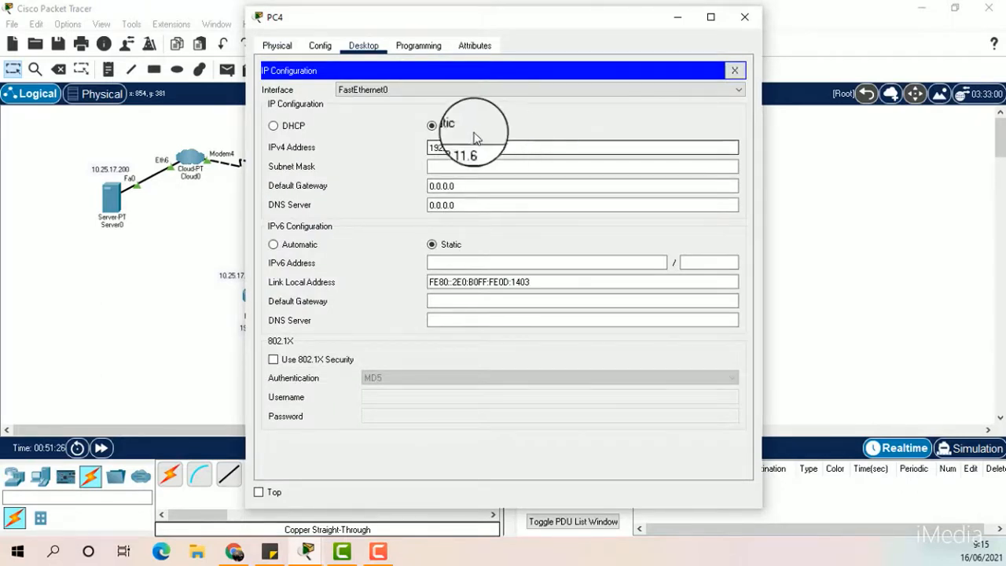
click(466, 166)
Set PC4's IPv4 default gateway to 192.168.11.1 and close PC4's window.
drag(475, 186, 426, 186)
text(192.168.11.1)
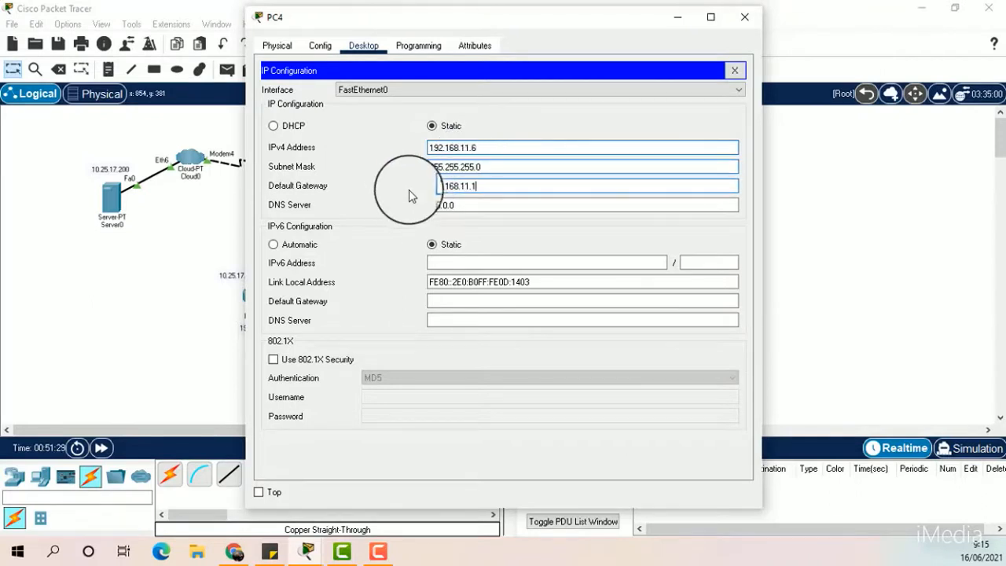
click(738, 72)
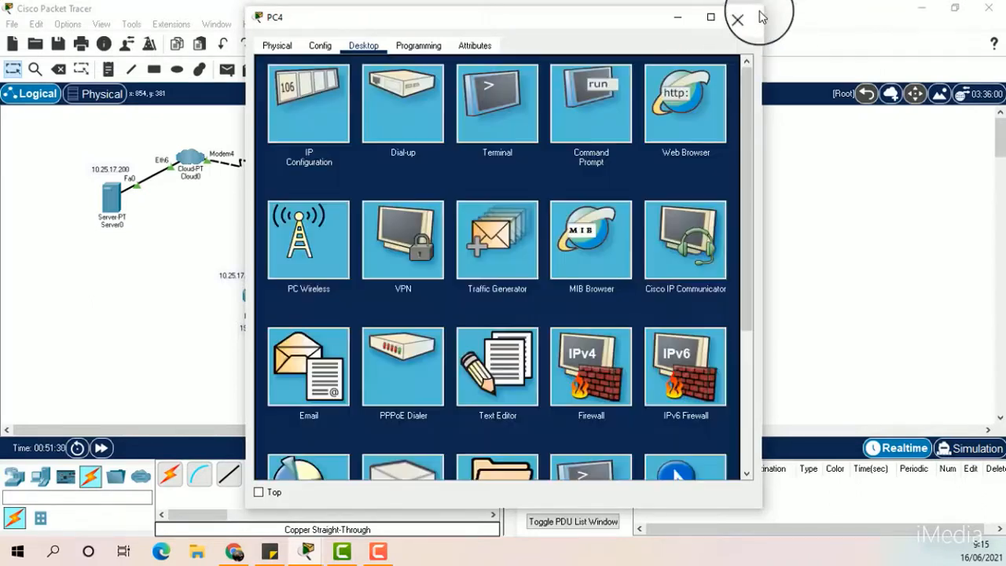
click(744, 17)
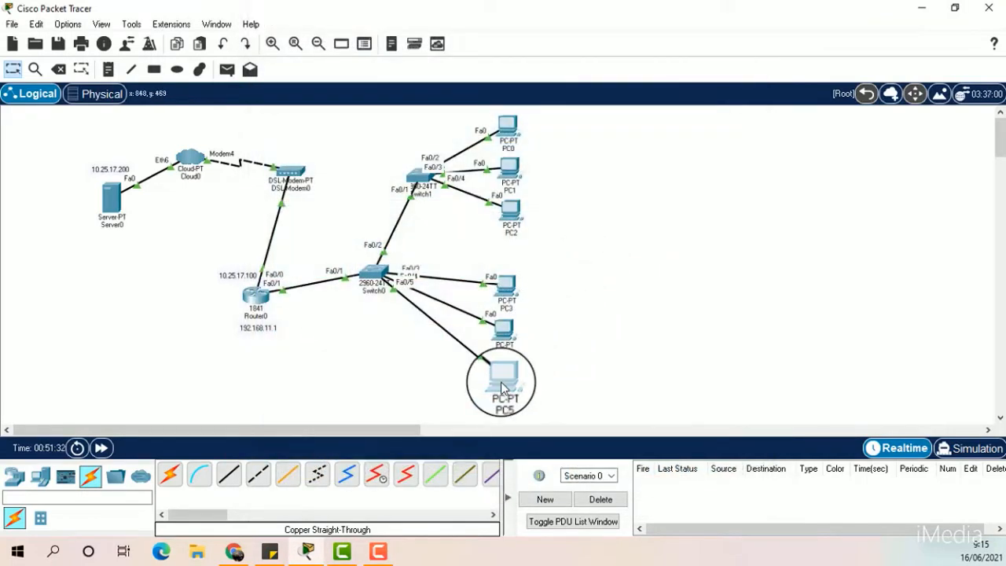
In PC5's IP Configuration, set the IPv4 address to 192.168.11.7 with subnet mask 255.255.255.0.
click(501, 381)
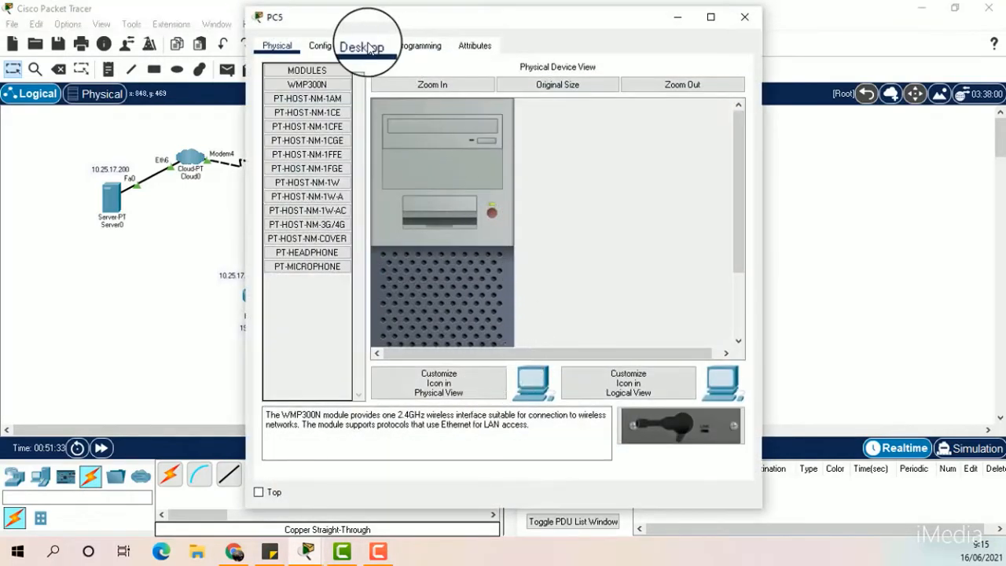
click(367, 49)
click(341, 109)
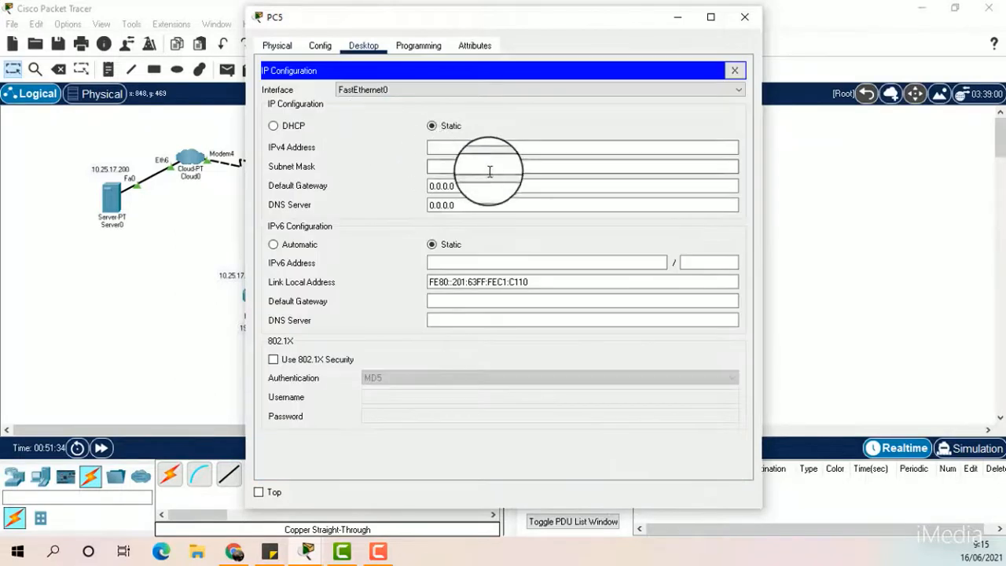
click(488, 148)
text(192.168.1.1)
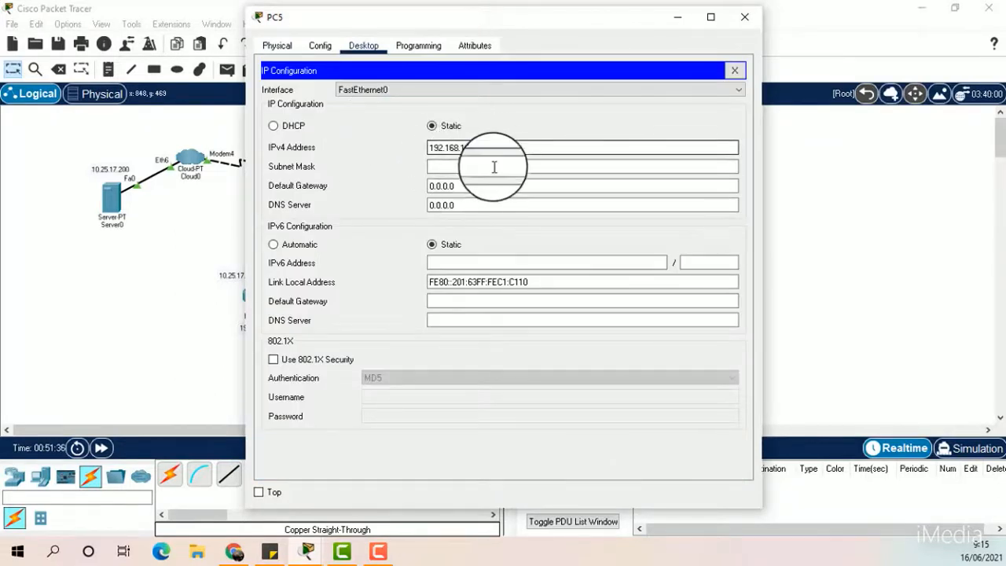
click(494, 167)
click(493, 148)
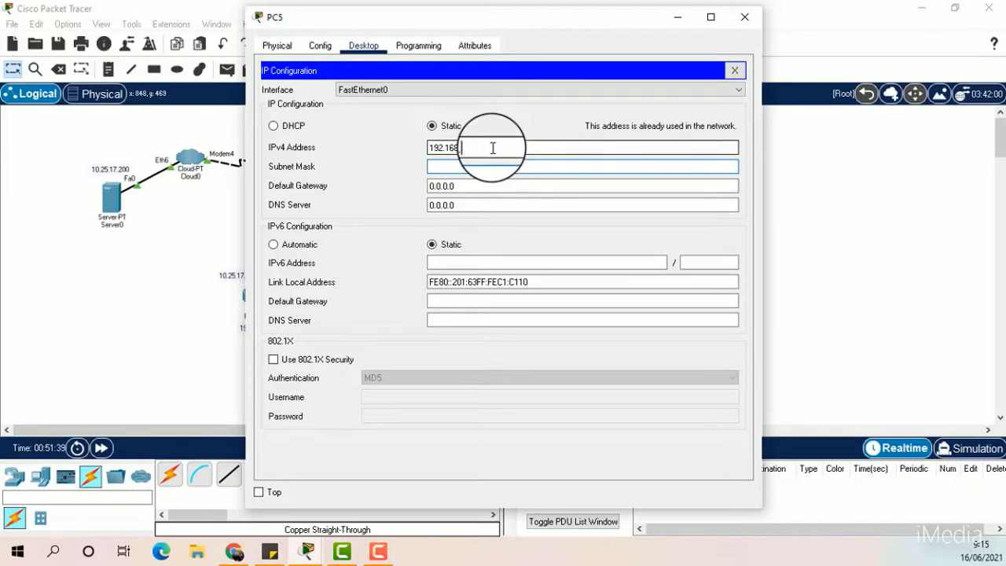
click(482, 167)
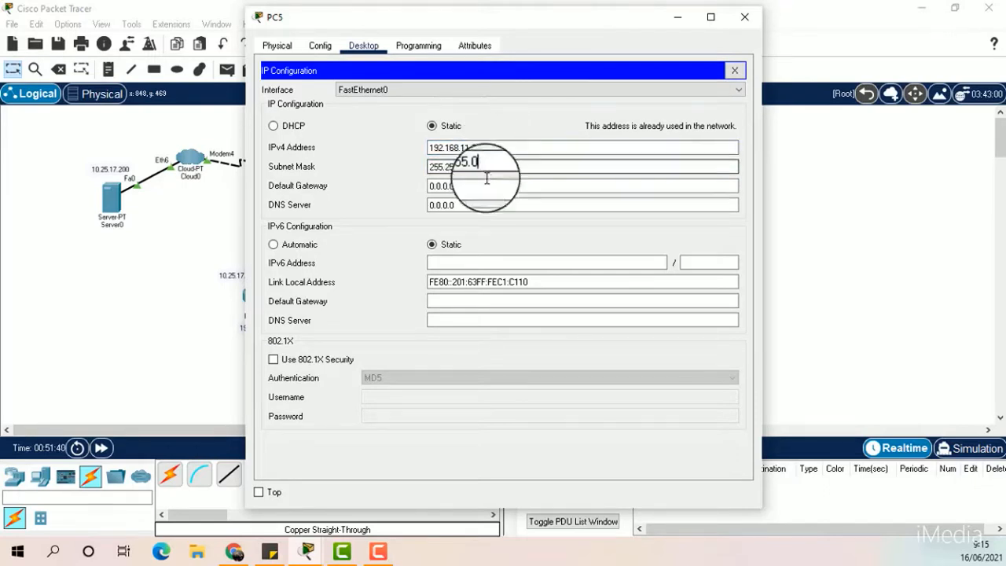
Set PC5's IPv4 default gateway to 192.168.11.1 and close PC5's window.
drag(417, 186, 461, 185)
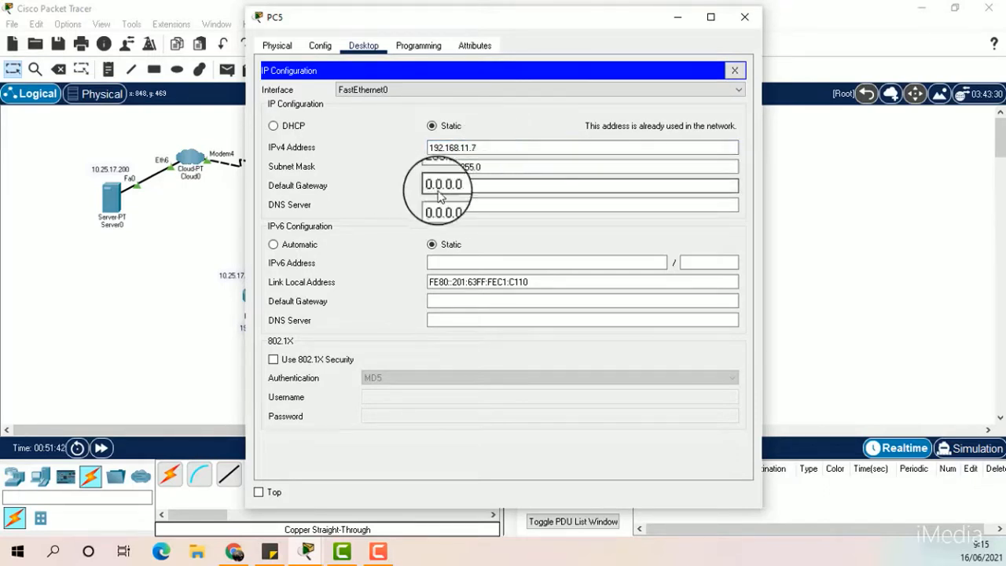
text(192.168.11.1)
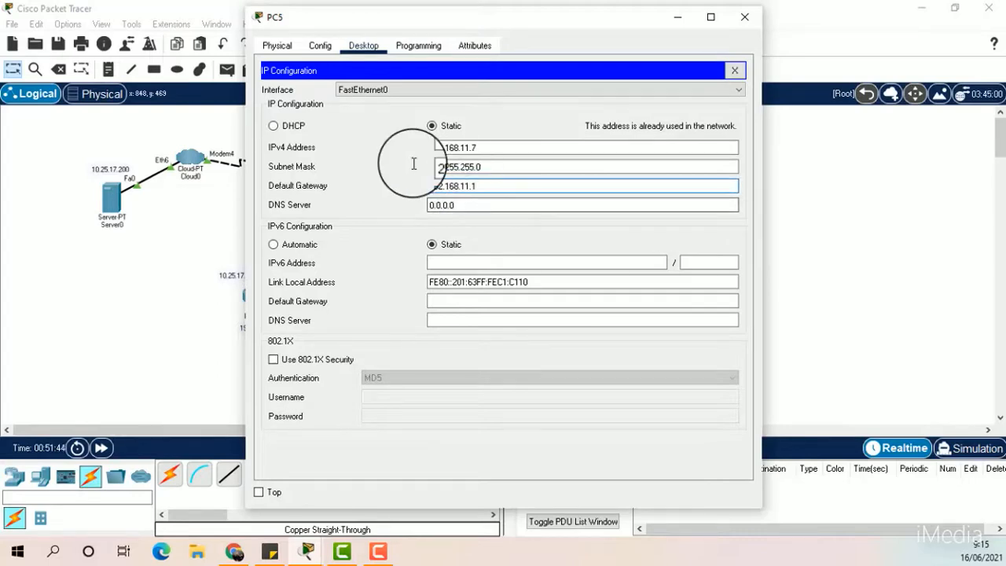
click(736, 70)
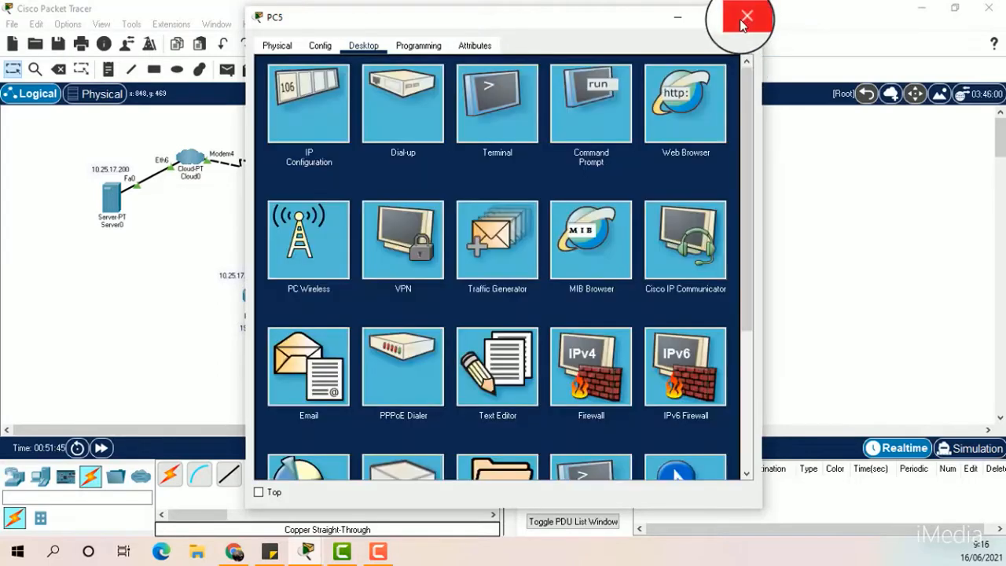
click(747, 11)
click(234, 552)
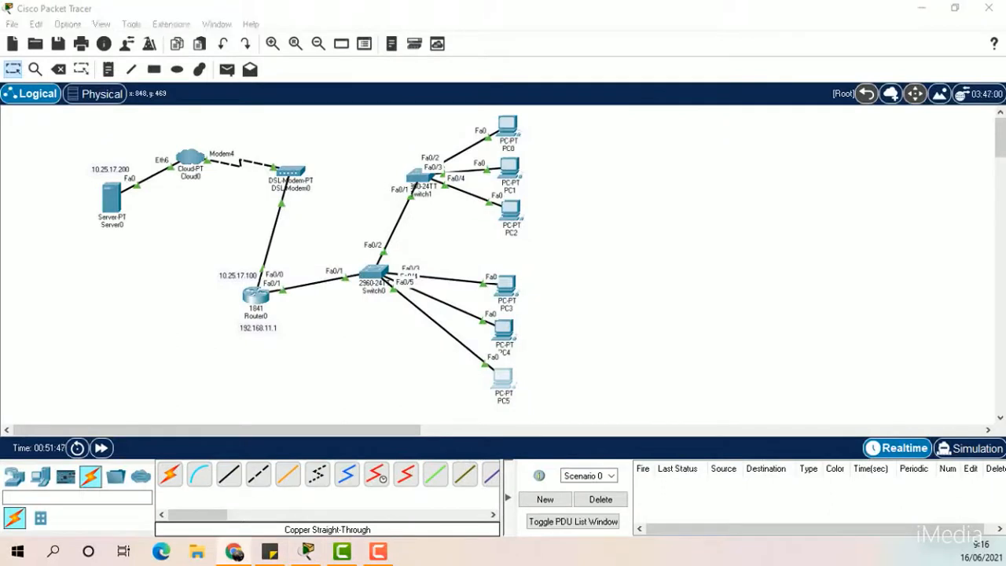
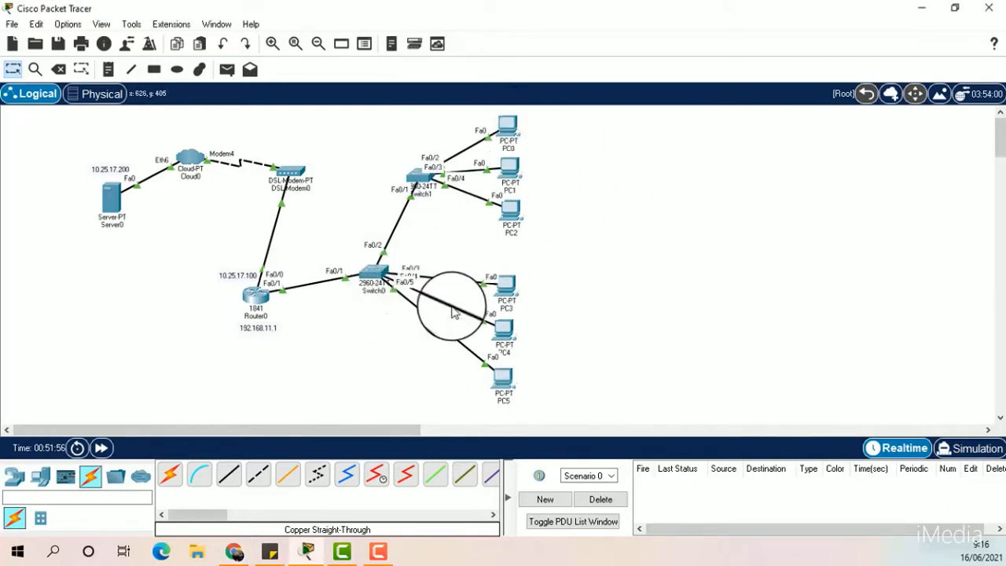
Check the IP address and gateway summary of each PC from PC0 to PC5 in the topology.
click(510, 132)
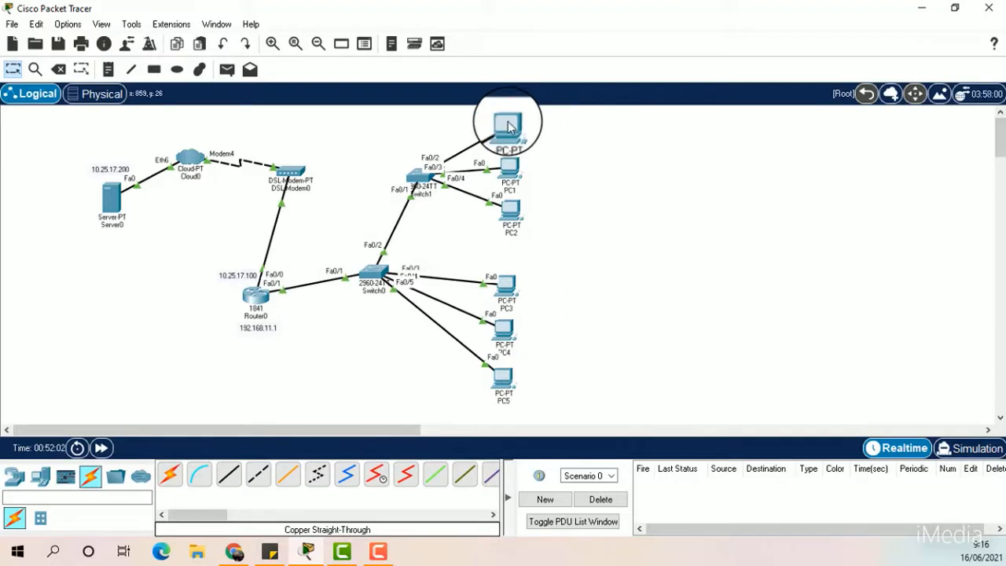
mouse_move(509, 128)
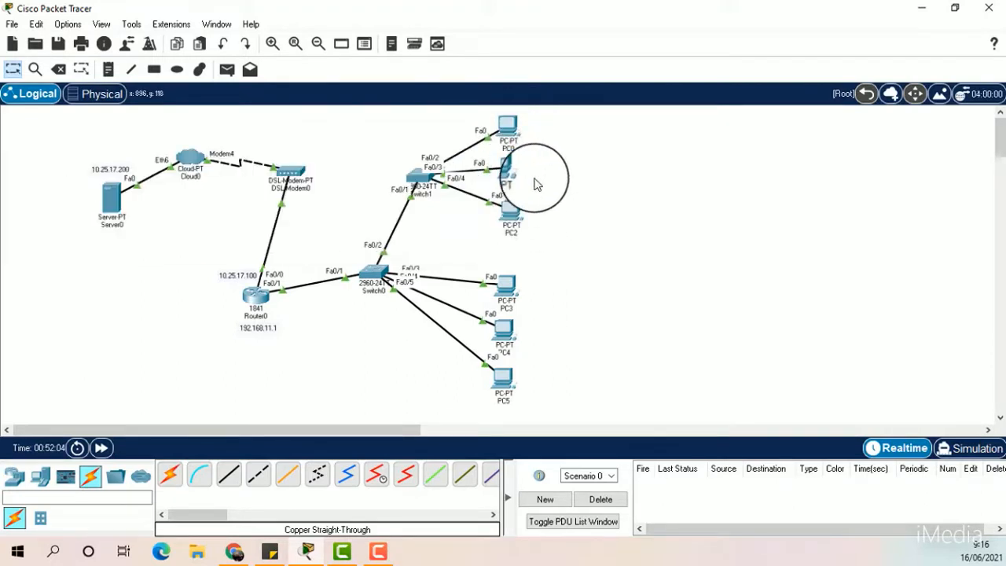
mouse_move(512, 171)
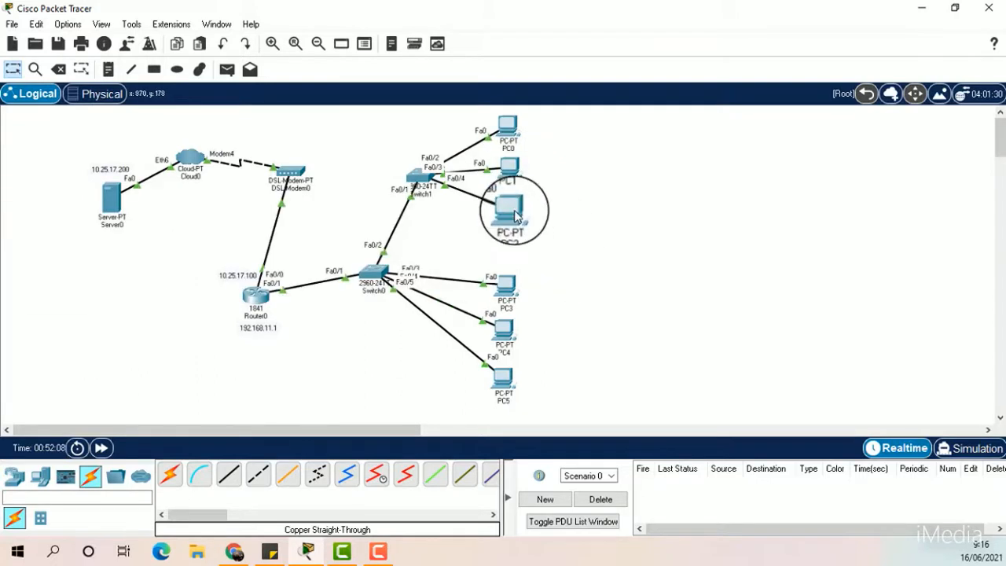
mouse_move(517, 217)
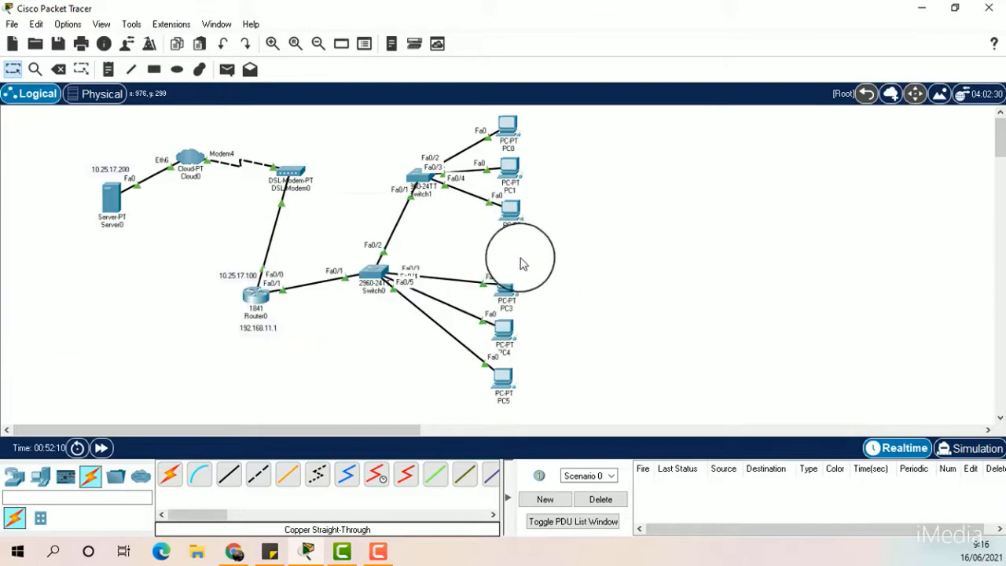
mouse_move(505, 289)
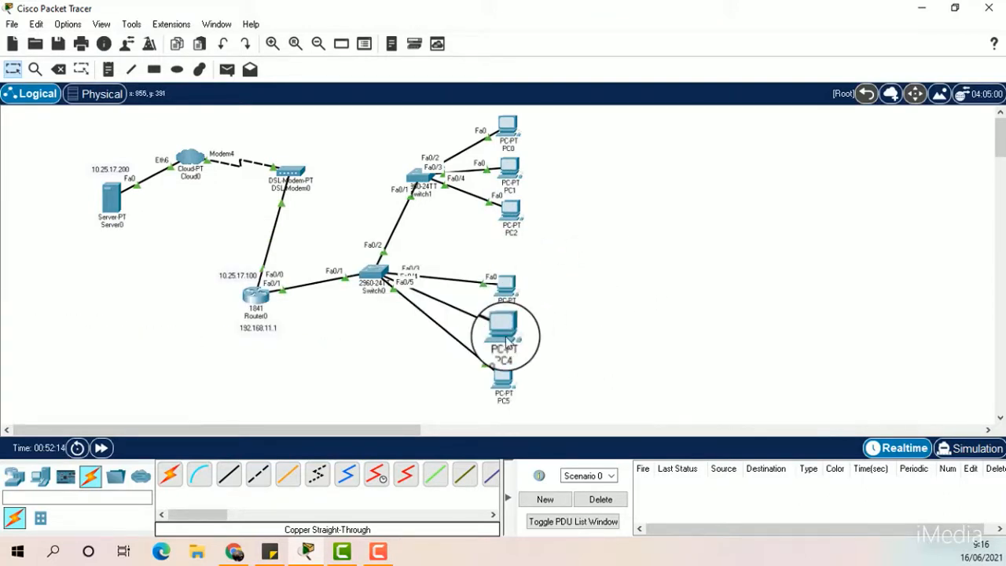
mouse_move(507, 340)
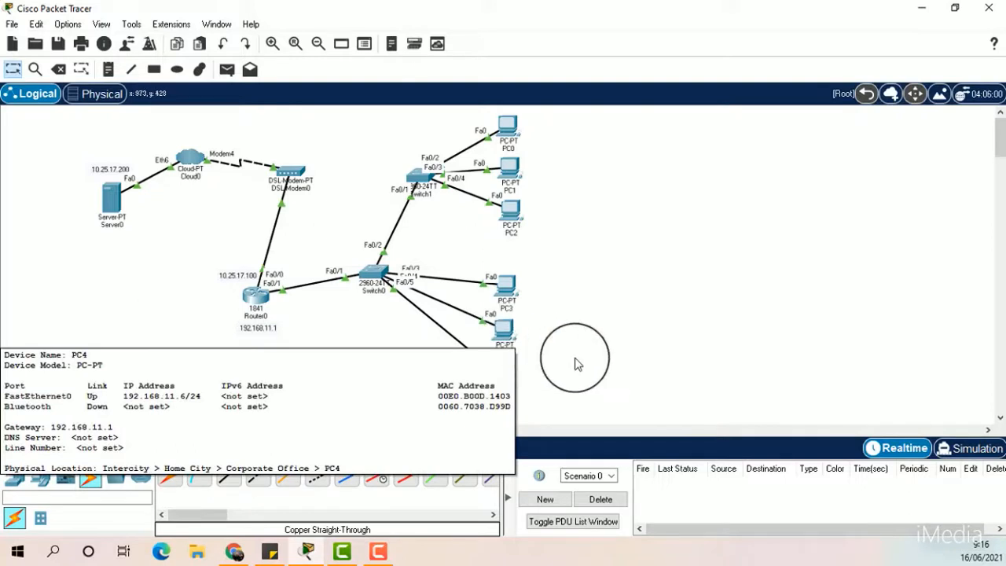
mouse_move(502, 379)
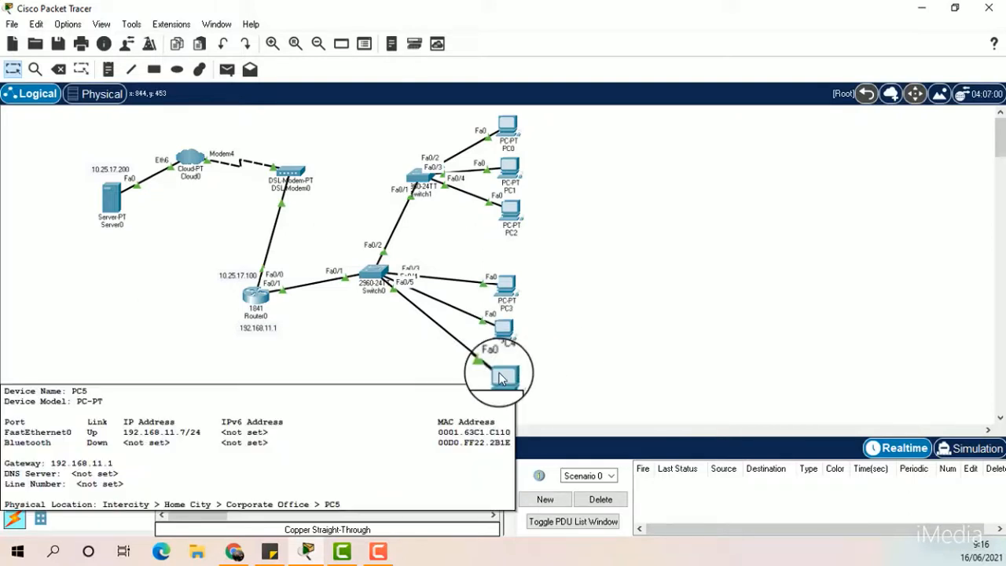
Place notes reading 192.168.11.2, 192.168.11.3 and 192.168.11.4 beside PC0, PC1 and PC2 respectively.
click(110, 71)
click(527, 130)
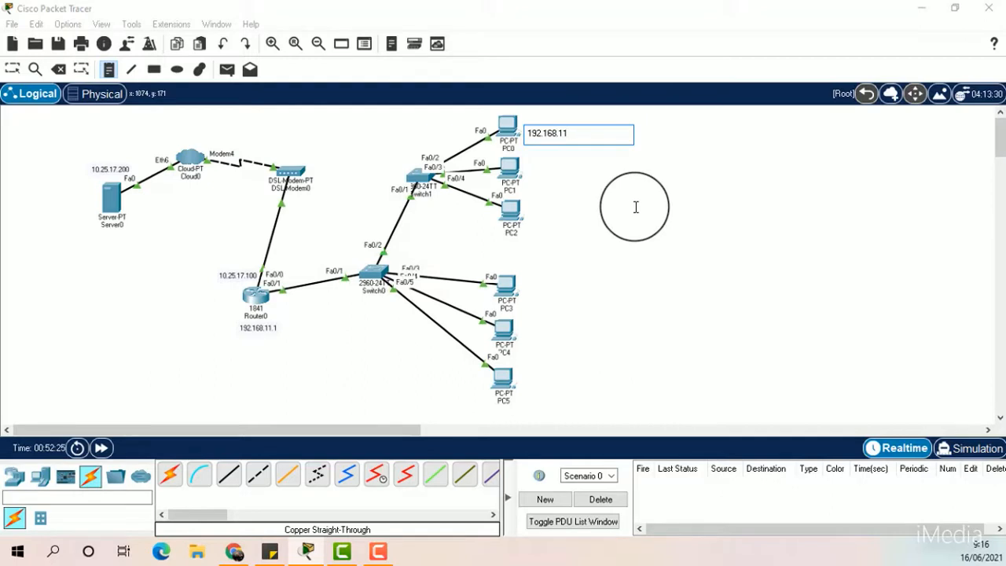
text(192.168.11.2)
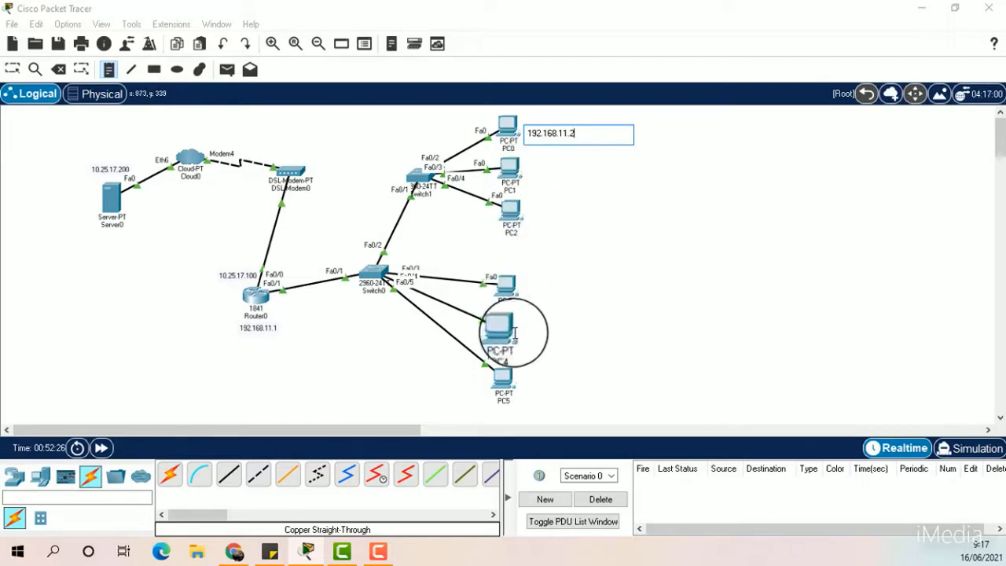
click(531, 176)
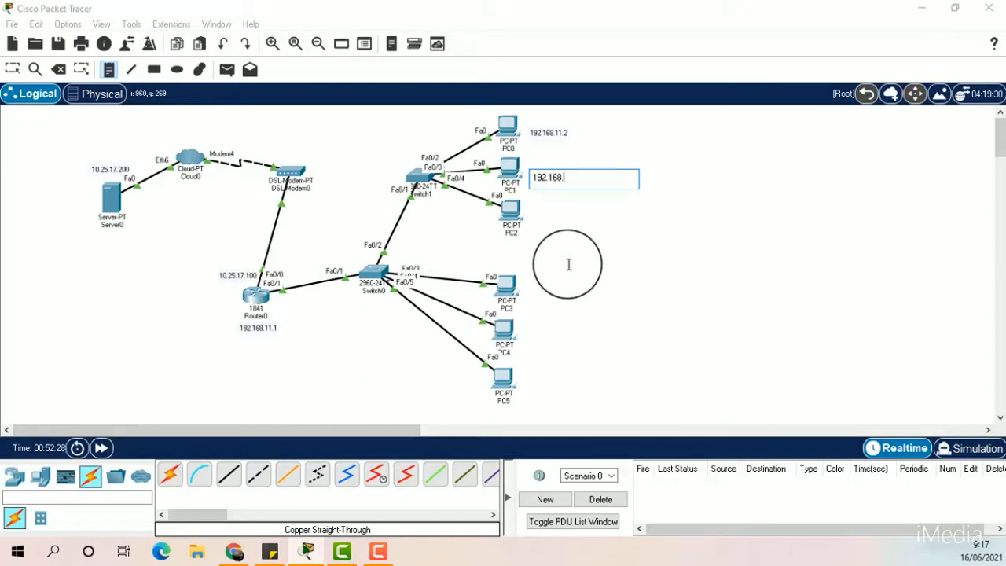
text(192.168.11.3)
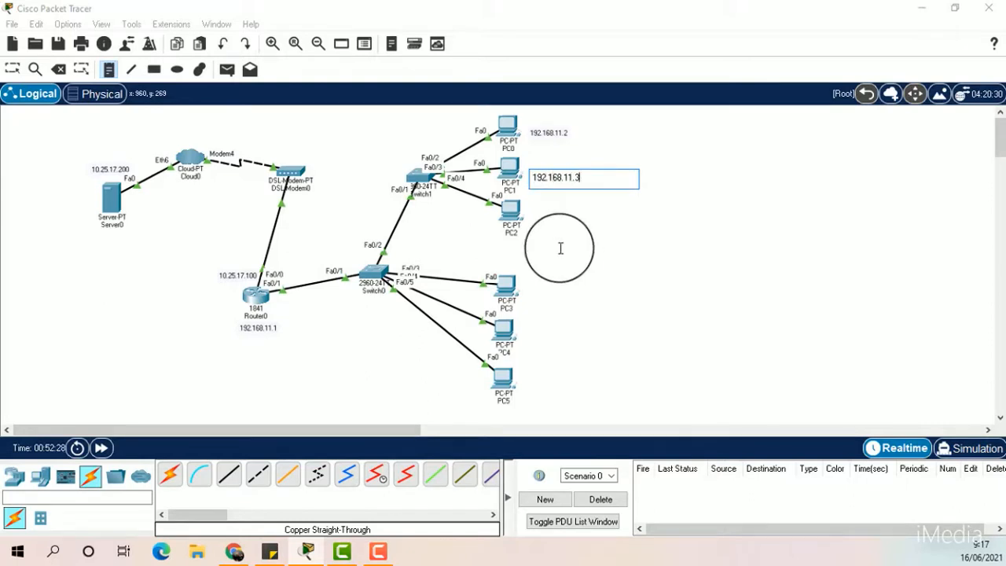
click(532, 222)
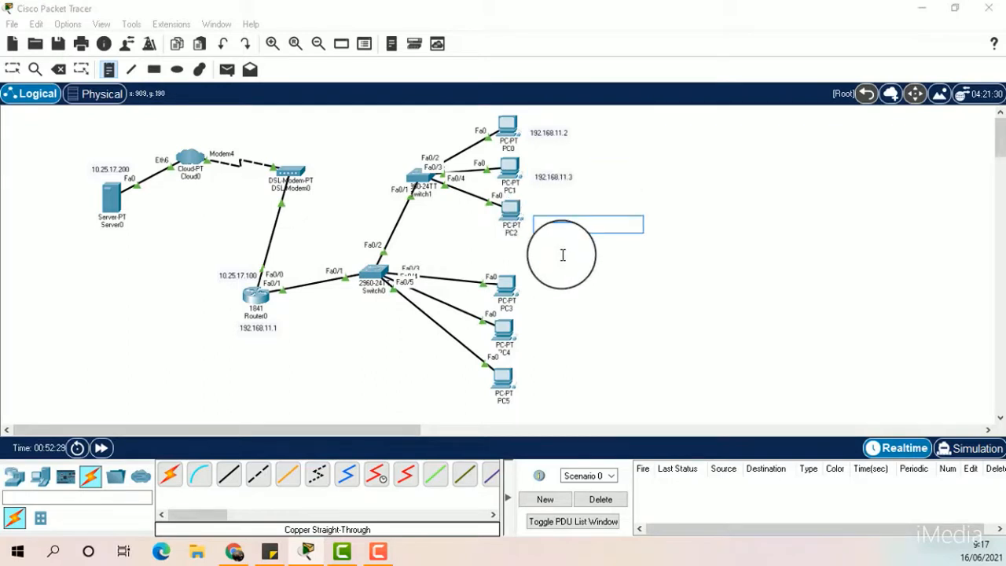
text(19)
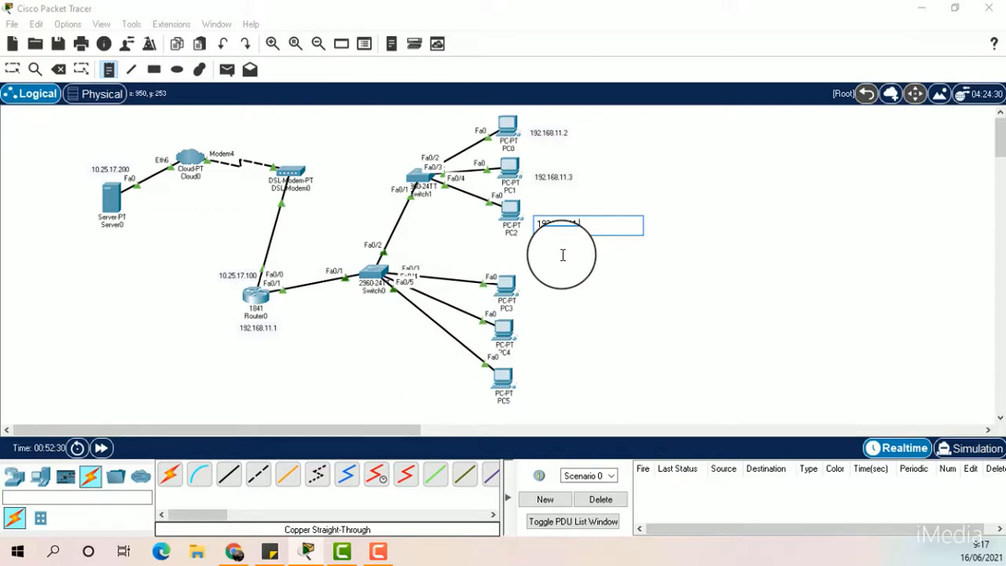
text(2.168.11.4)
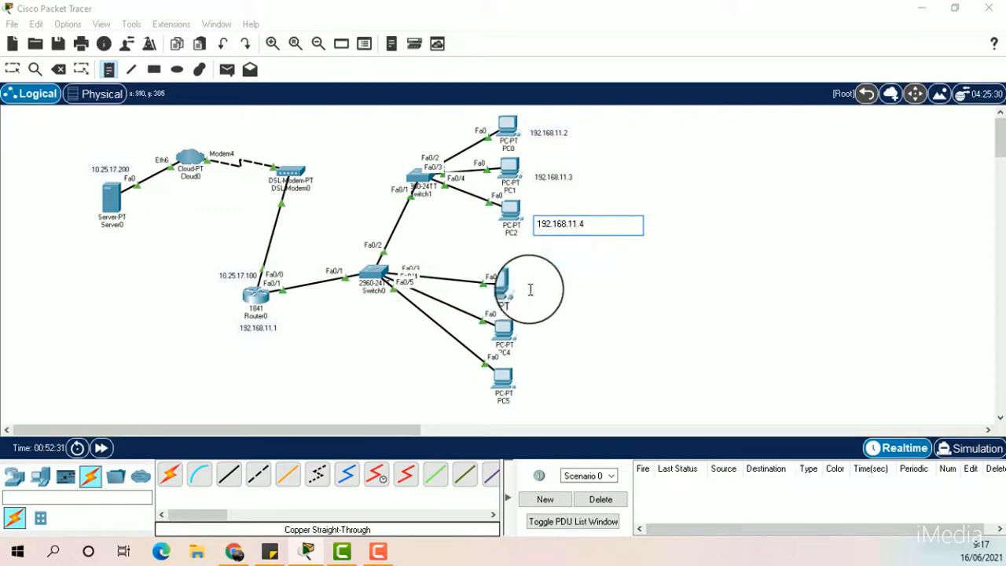
Place notes reading 192.168.11.5, 192.168.11.6 and 192.168.11.7 beside PC3, PC4 and PC5 respectively.
click(530, 291)
click(584, 298)
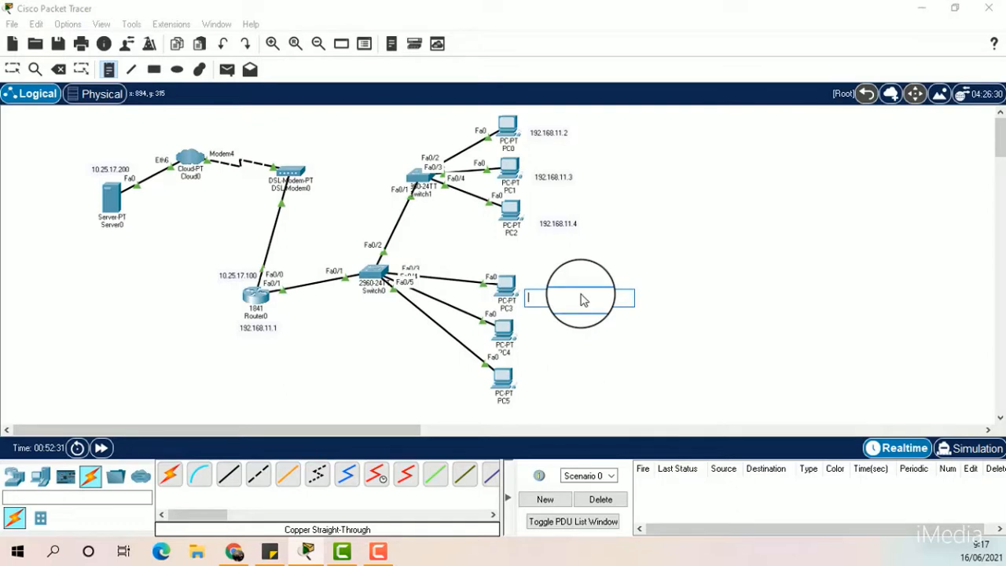
text(192.168.11.5)
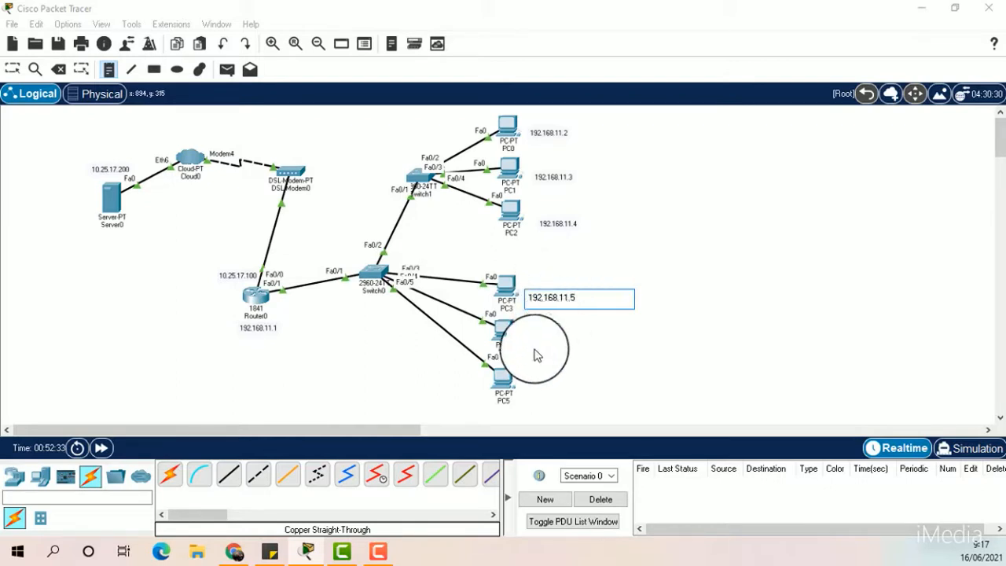
click(583, 355)
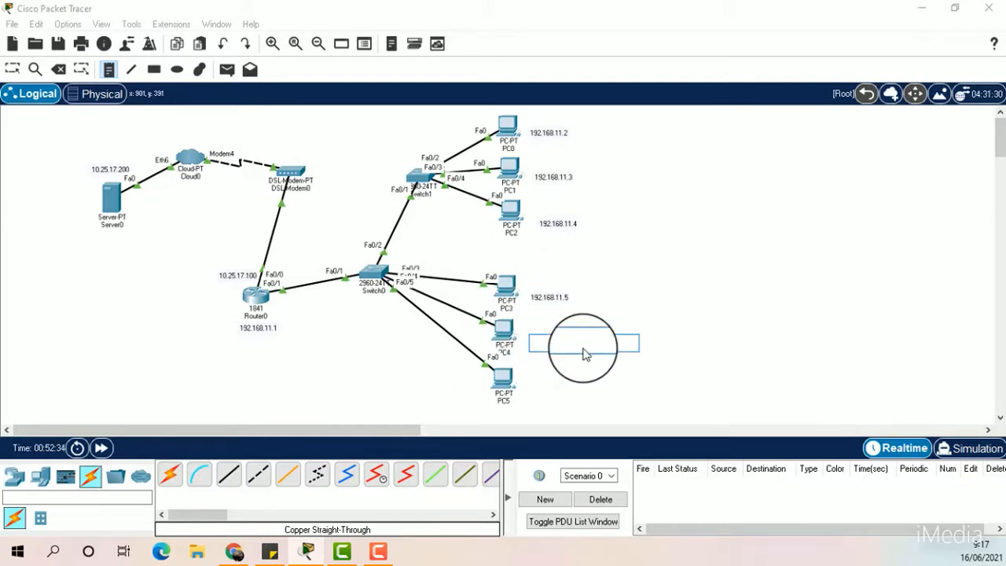
text(192.)
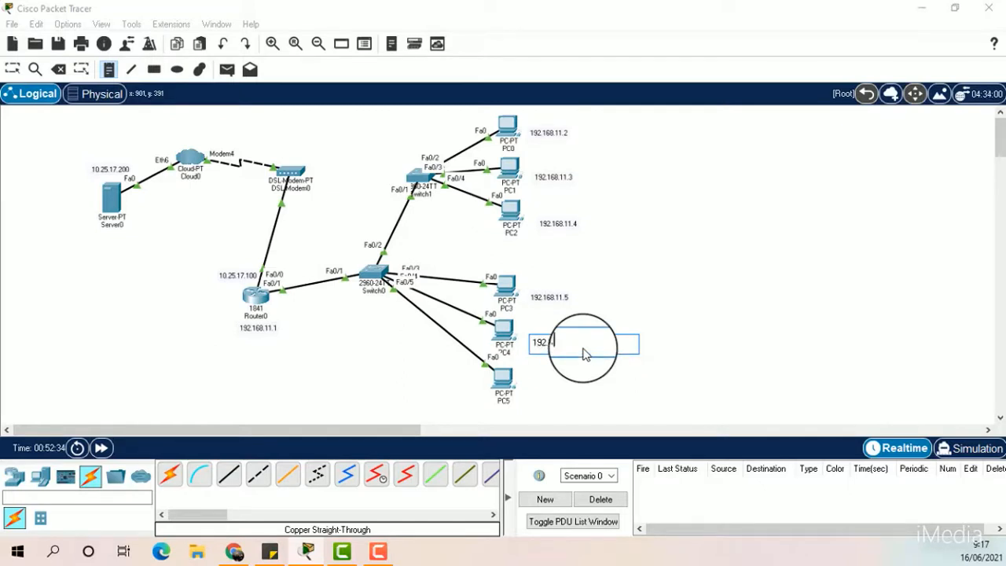
text(168.11.)
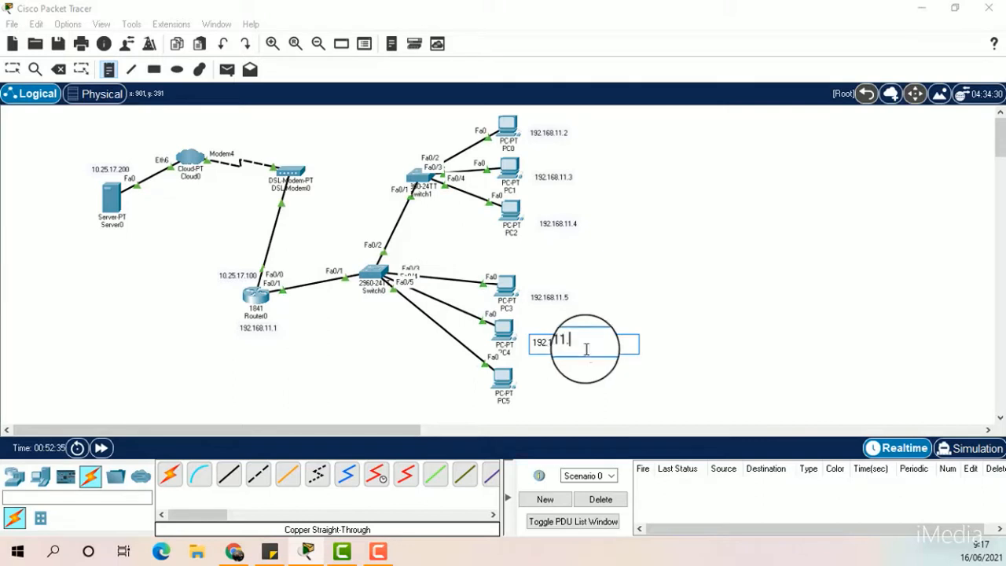
text(6)
click(533, 384)
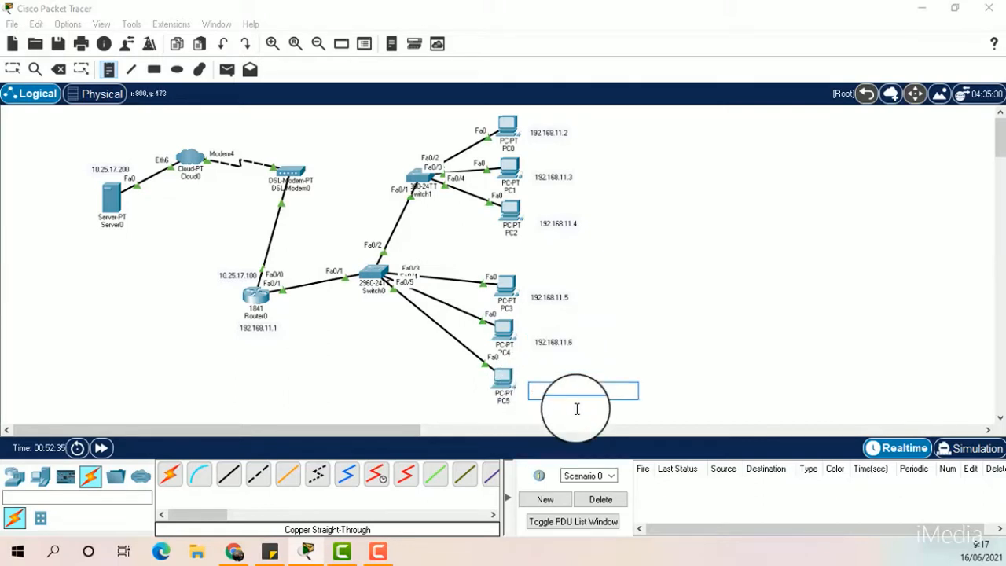
text(192)
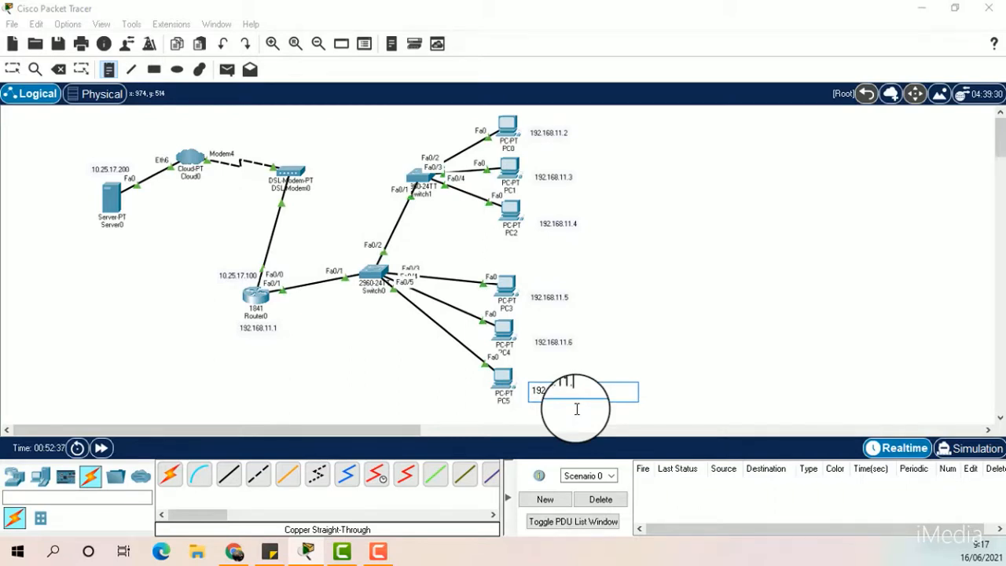
text(.168.11.7)
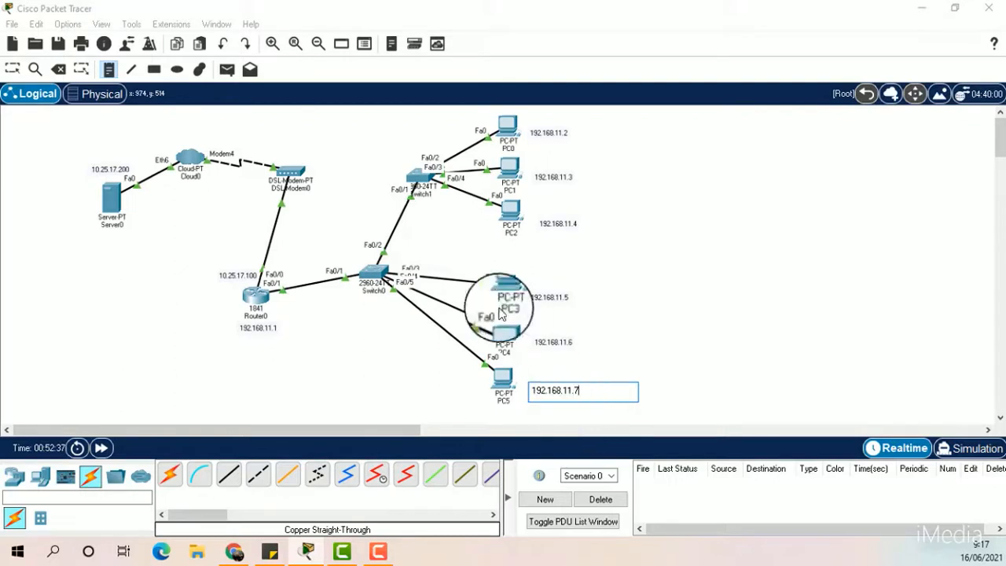
Move the IP address notes from 192.168.11.2 to 192.168.11.7 closer to their PCs.
click(15, 71)
click(543, 176)
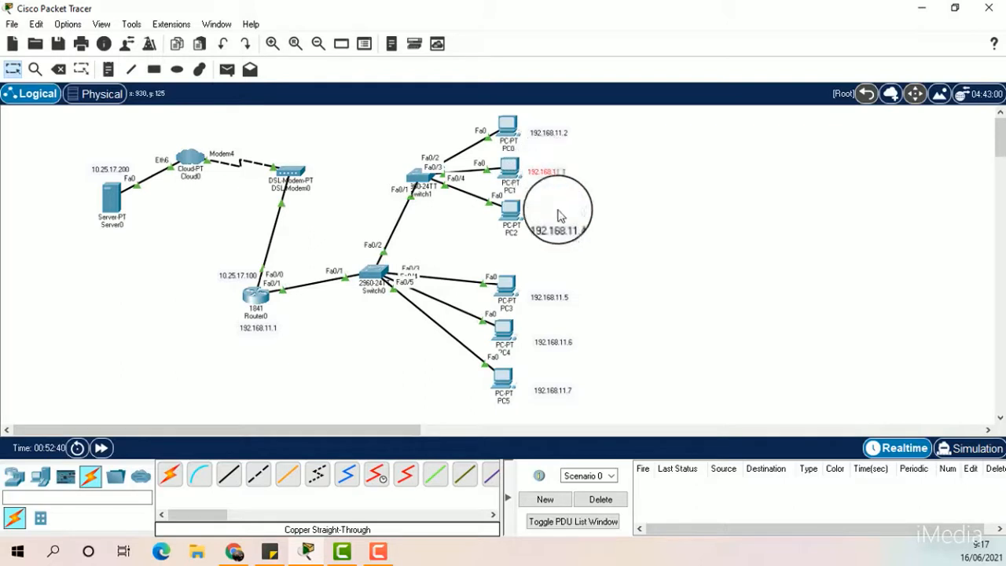
drag(560, 226, 551, 220)
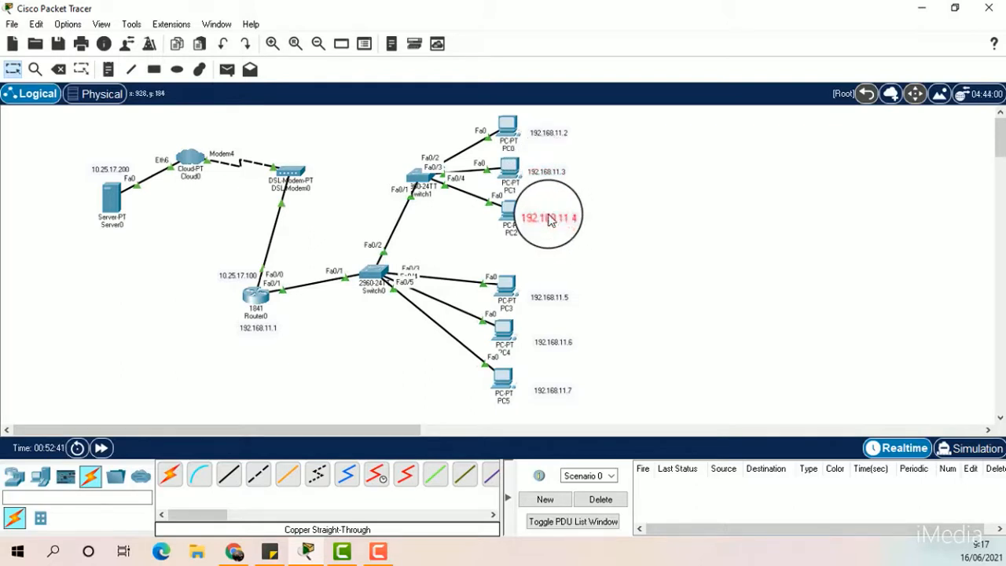
drag(550, 290, 551, 291)
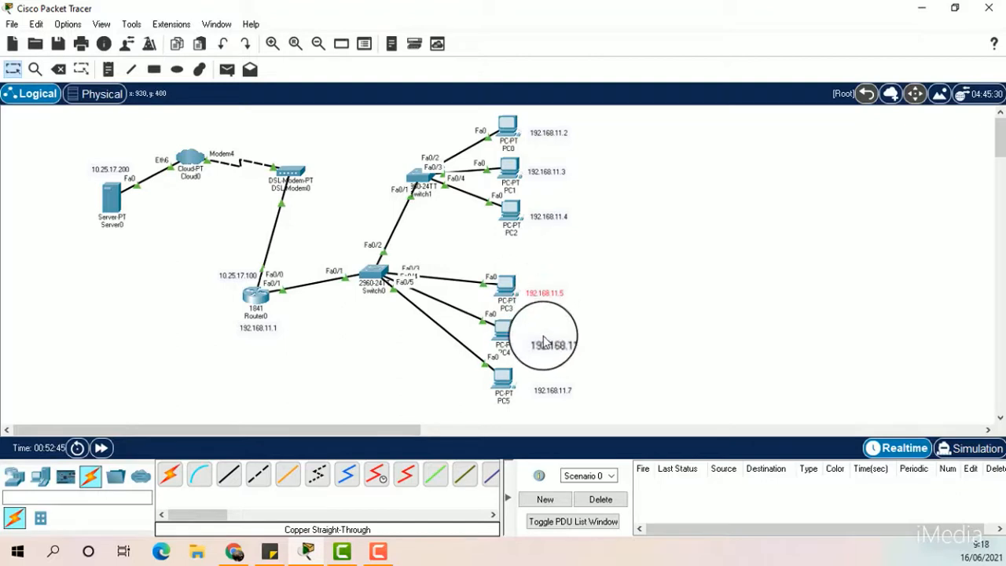
drag(548, 345, 543, 340)
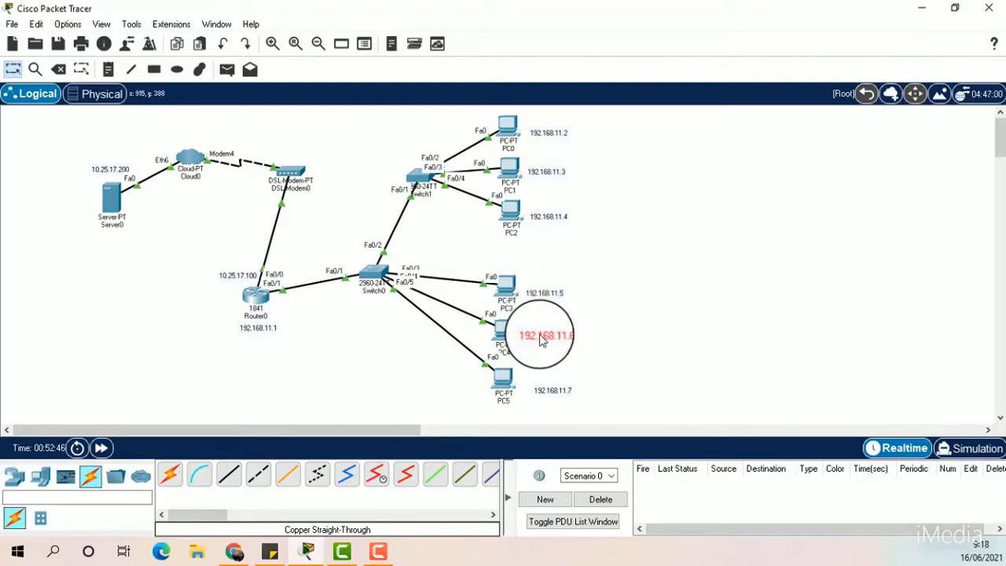
drag(553, 391, 548, 390)
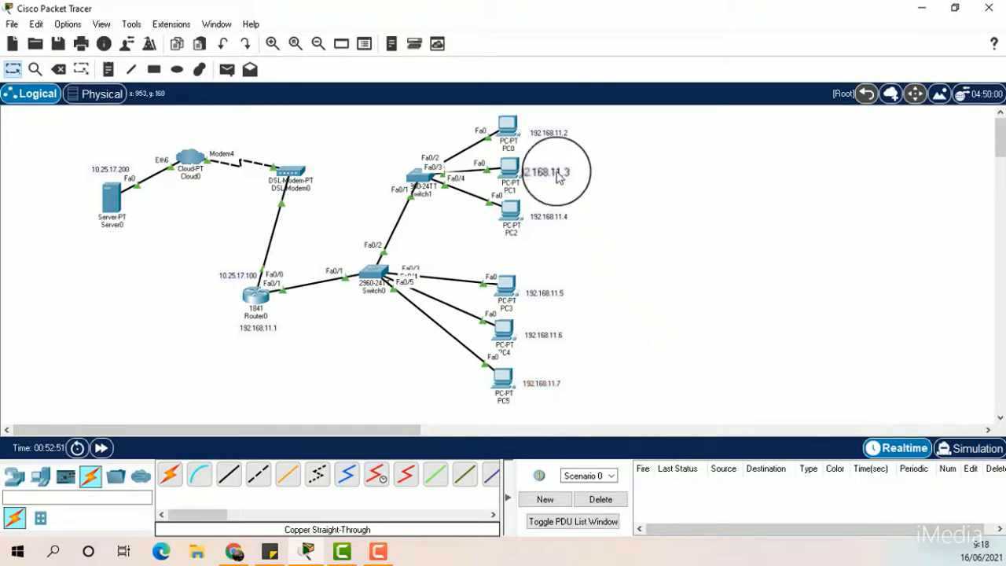
click(555, 138)
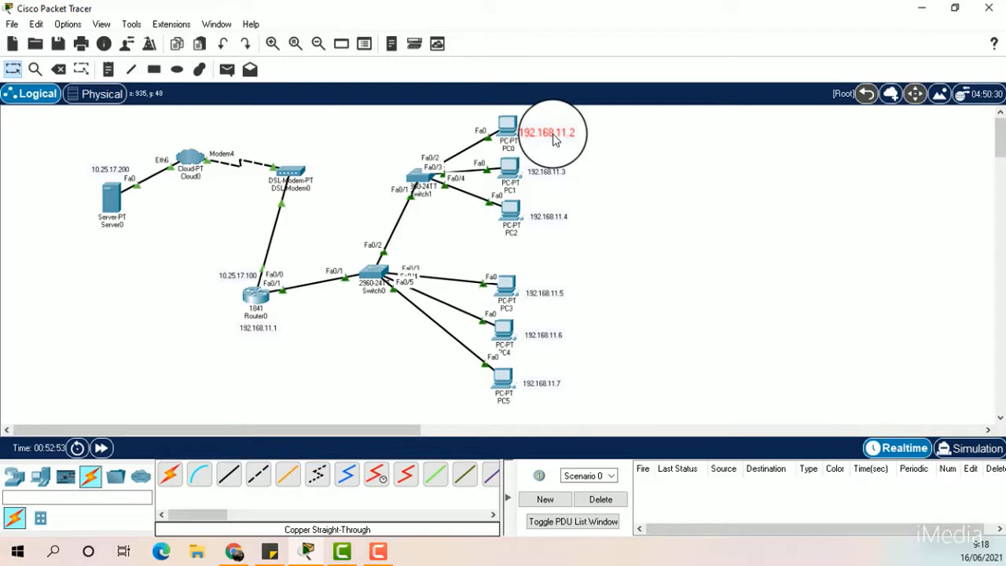
drag(555, 139, 552, 139)
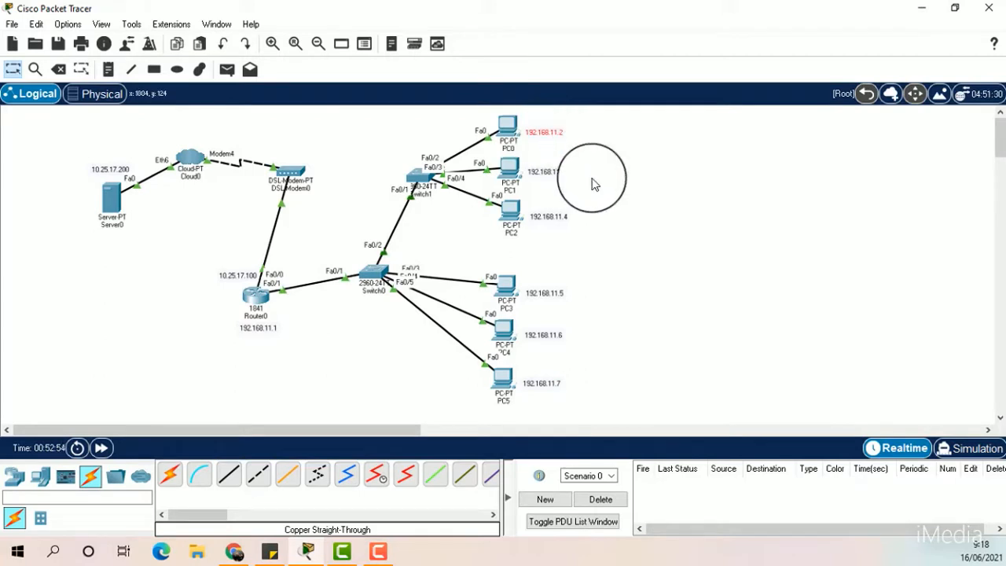
Rename PC0, PC1 and PC2 as PC A, PC B and PC C respectively.
click(513, 152)
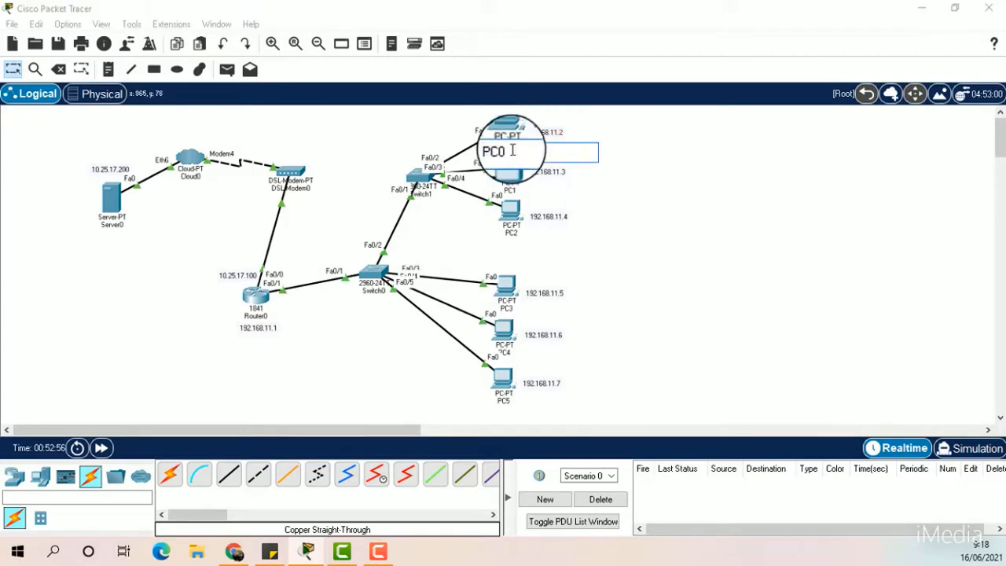
key(BackSpace)
click(652, 186)
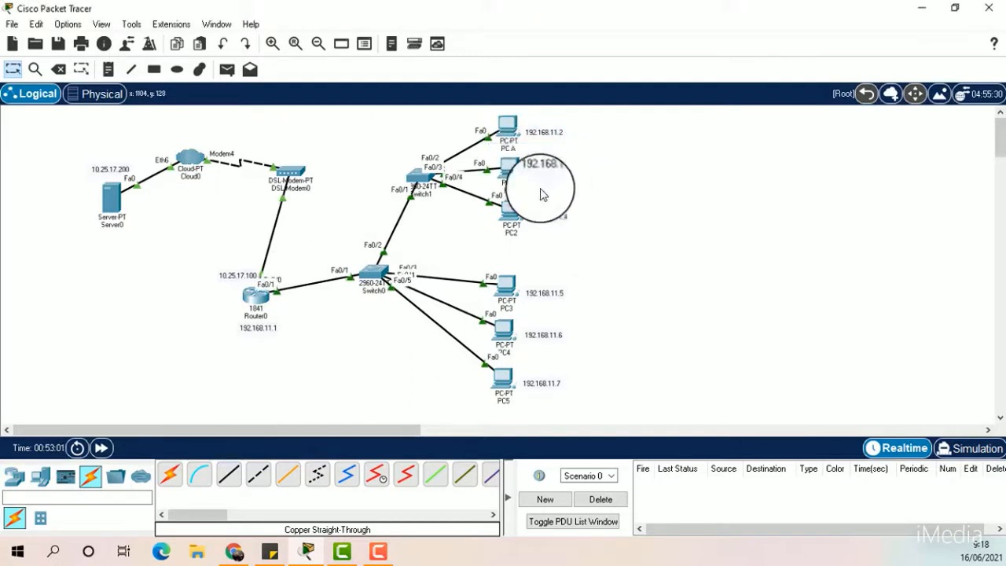
click(515, 193)
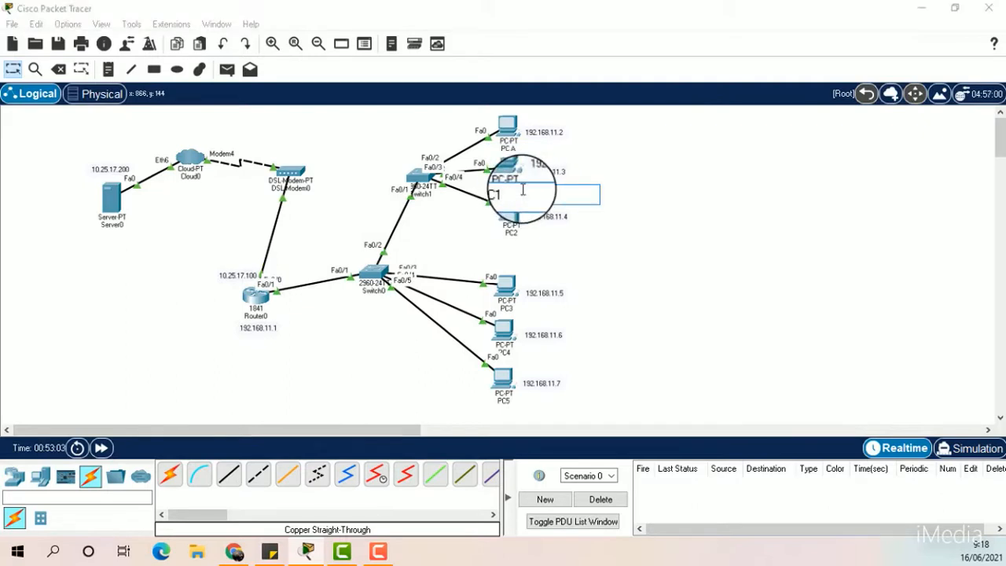
key(BackSpace)
key(BackSpace)
click(516, 234)
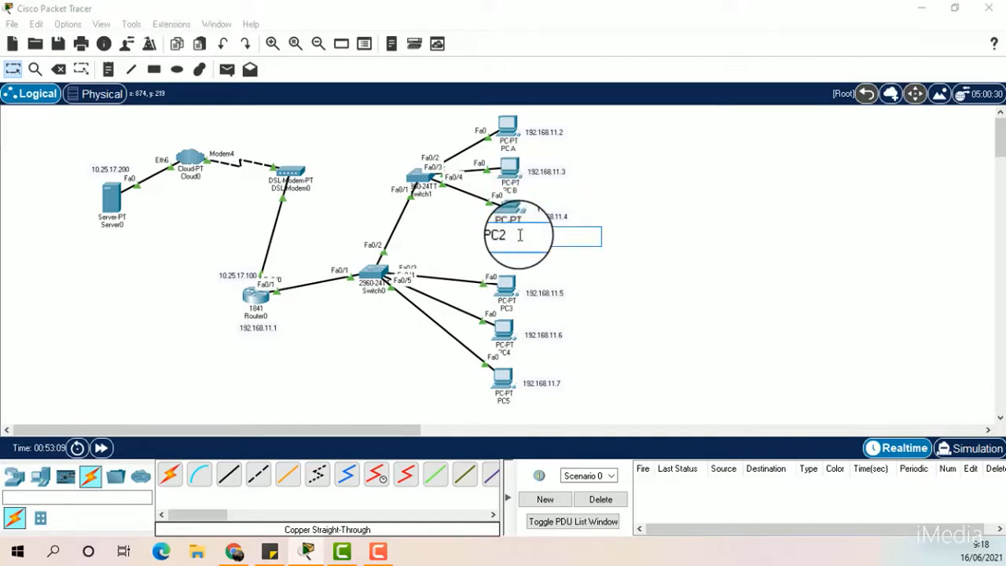
text(C)
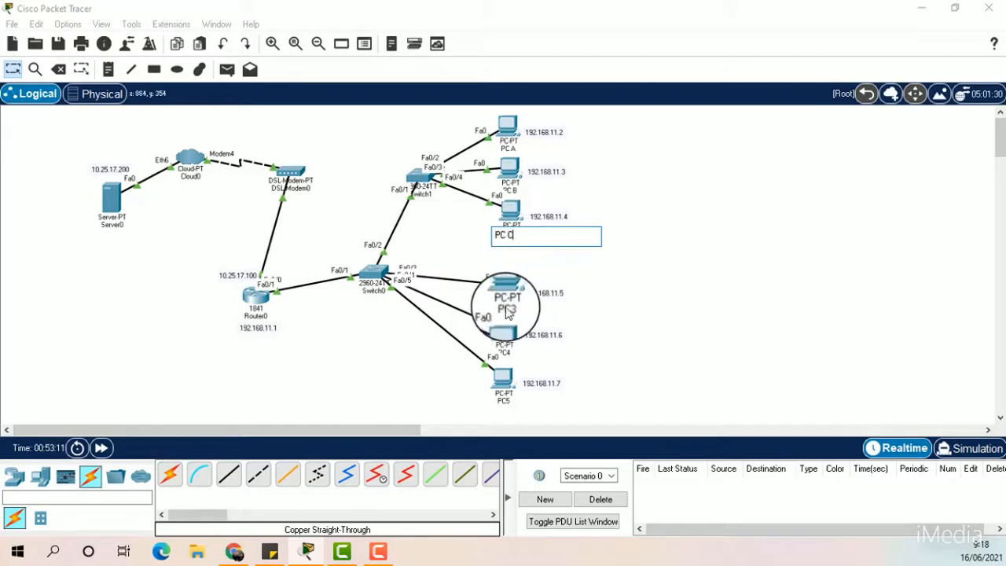
key(Return)
Rename PC3, PC4 and PC5 as PC D, PC E and PC F respectively.
click(511, 313)
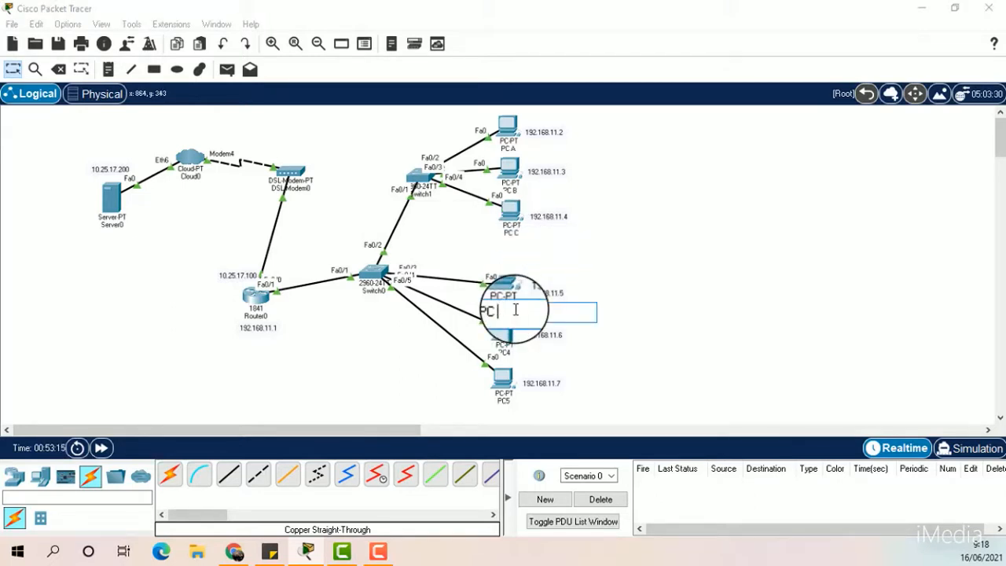
text(D)
key(Return)
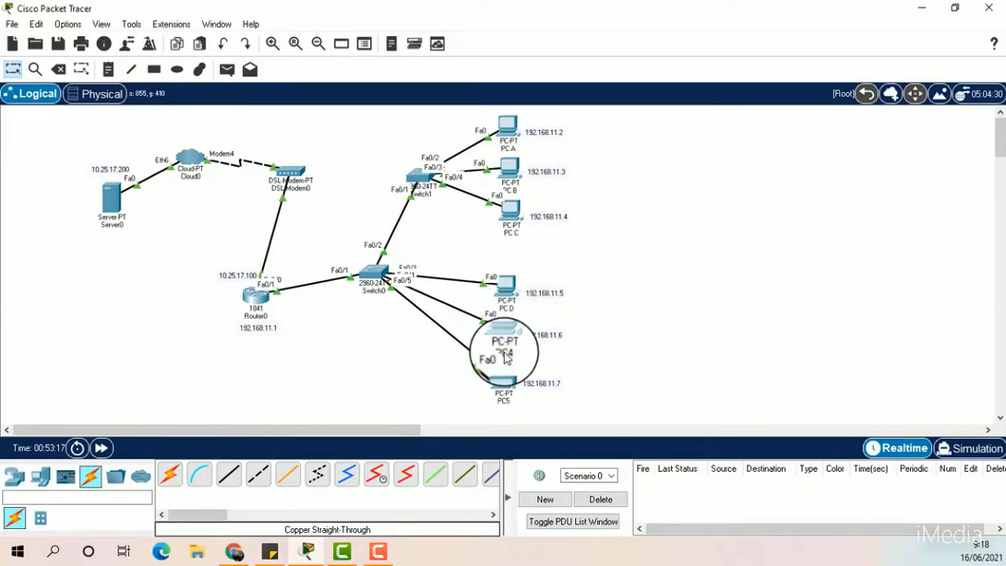
click(510, 360)
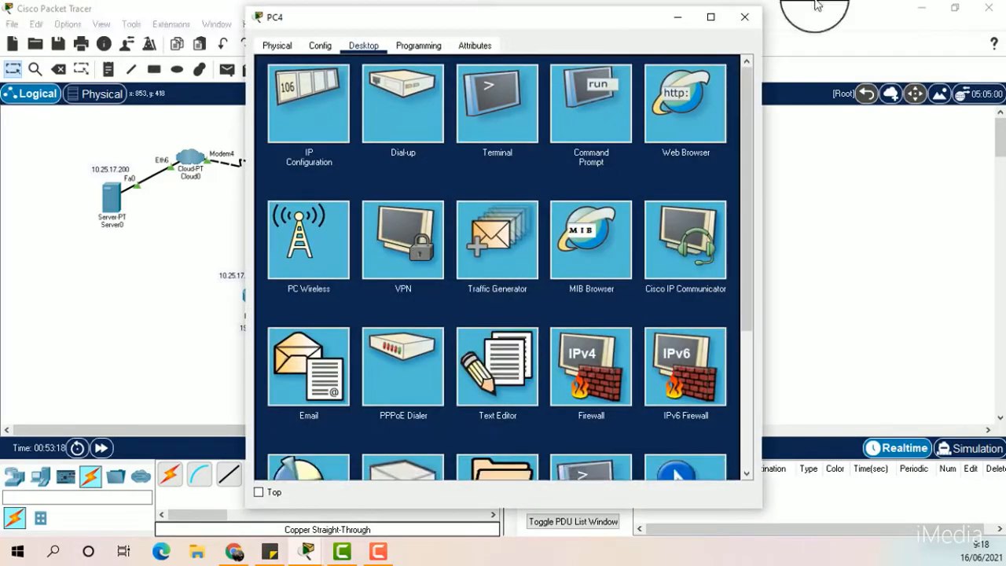
click(742, 21)
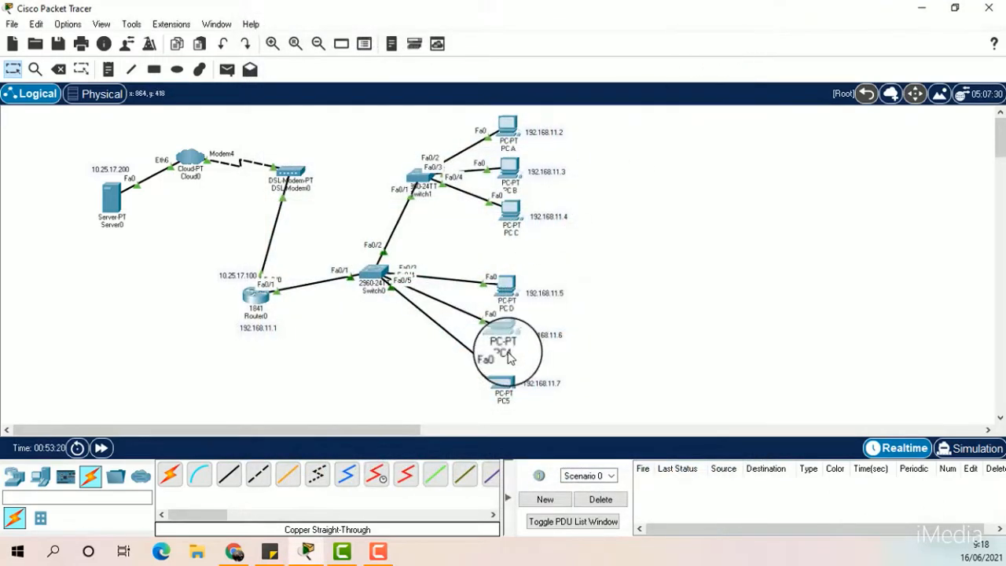
click(510, 358)
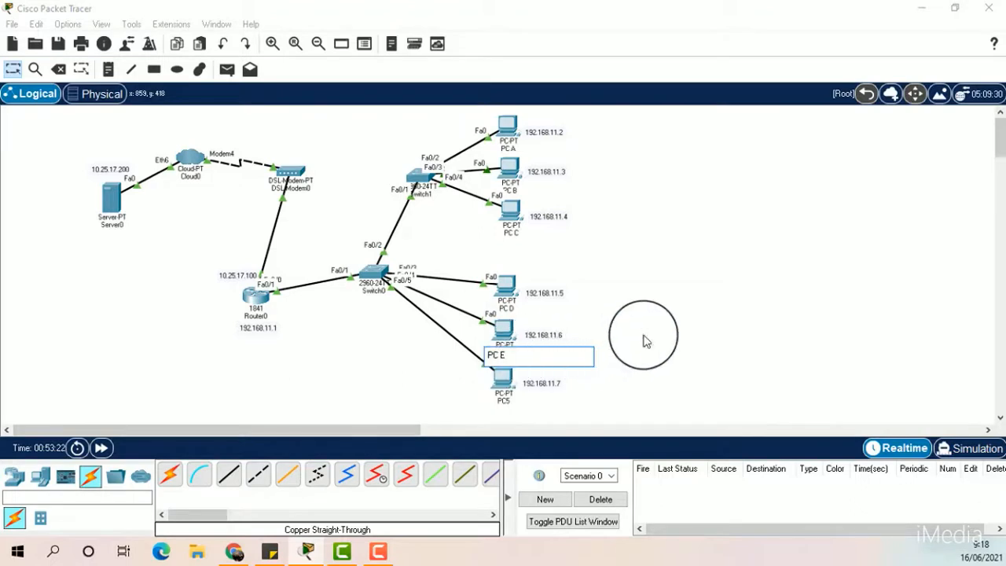
click(510, 405)
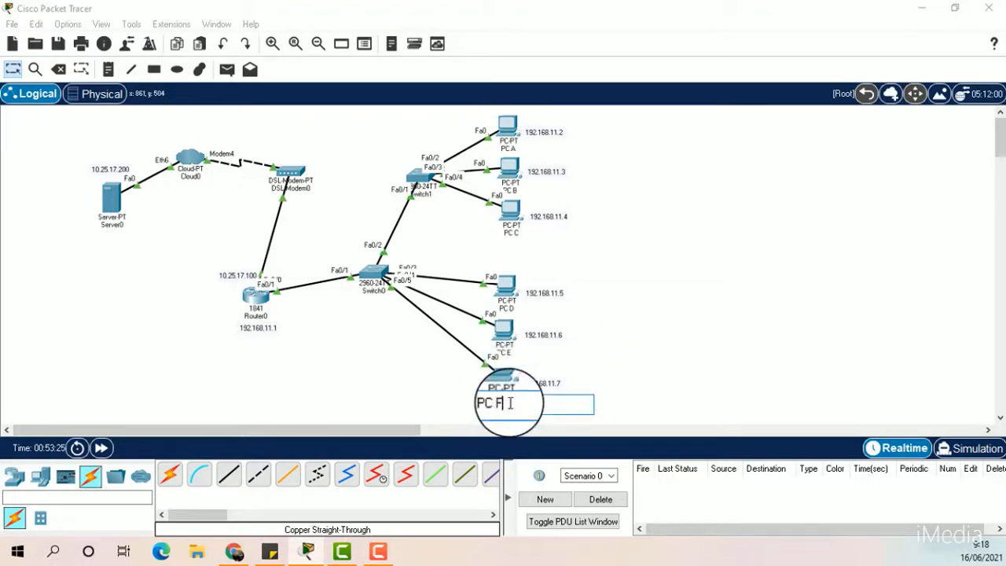
key(Return)
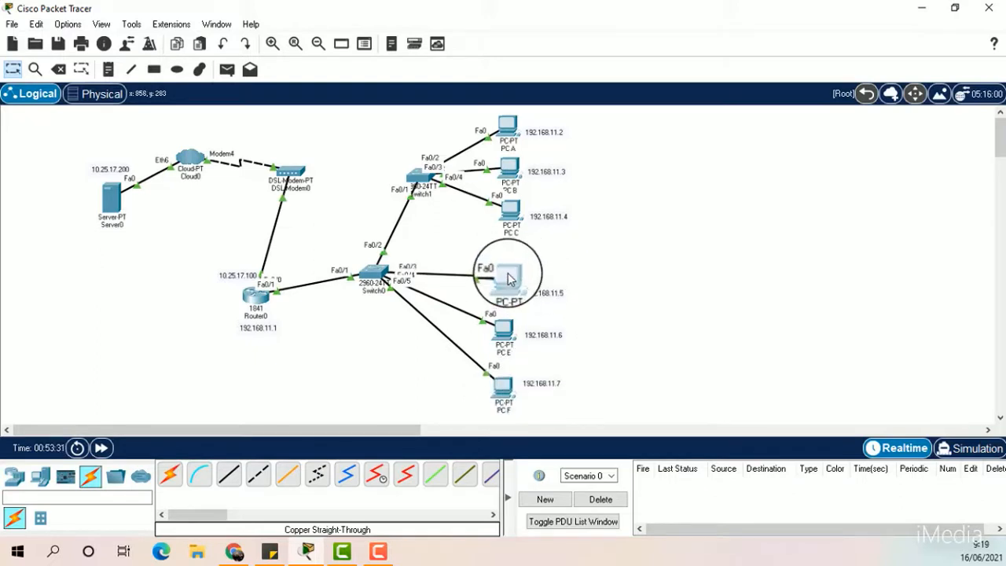
Reposition PC D, PC E and PC F with their address notes so the three PCs are evenly spaced beside Switch0.
drag(512, 277, 504, 273)
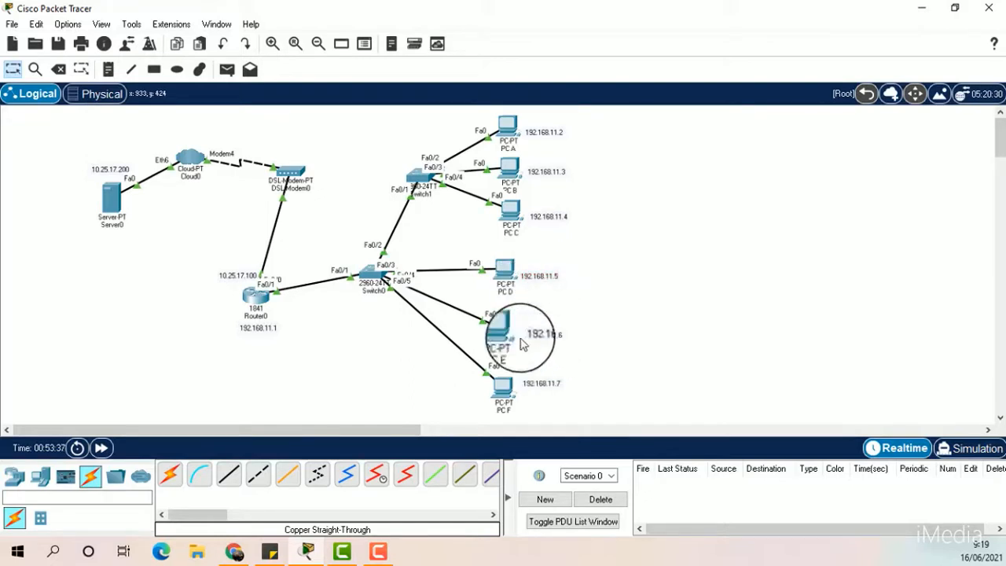
mouse_move(492, 322)
mouse_down()
mouse_move(506, 332)
mouse_move(507, 321)
mouse_up()
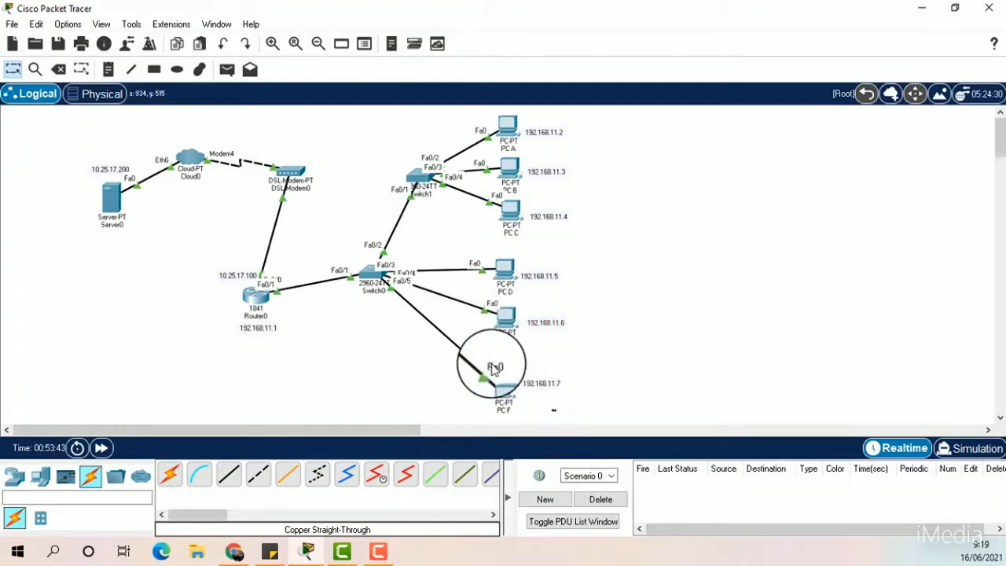
mouse_move(495, 384)
mouse_down()
mouse_move(497, 399)
mouse_move(503, 373)
mouse_up()
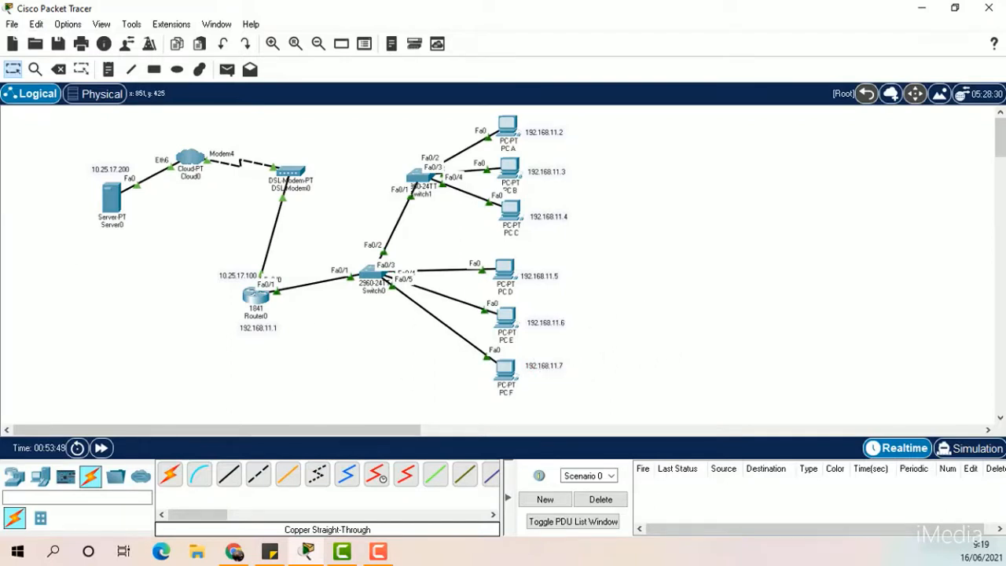
click(378, 552)
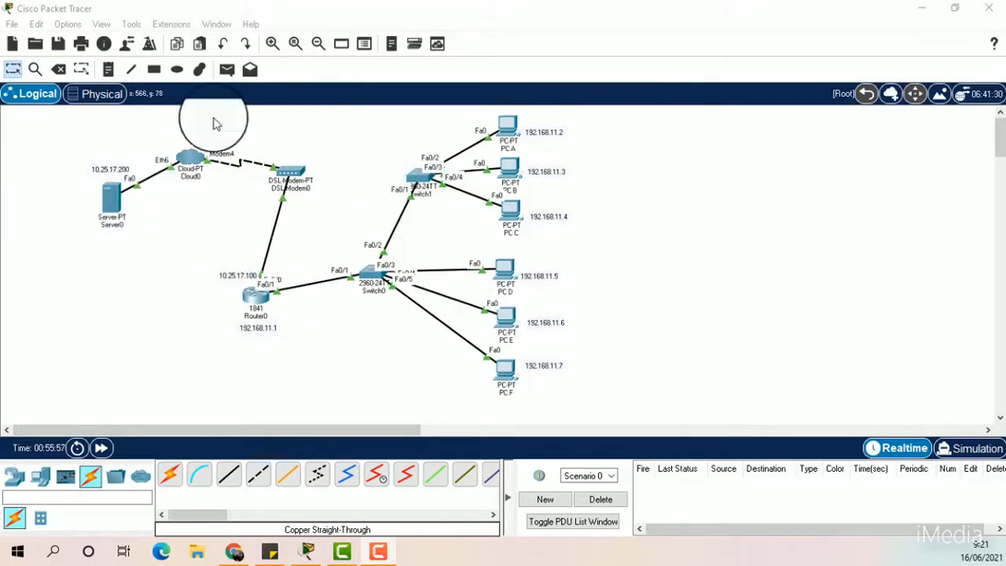
Test connectivity by sending a simple PDU from Server0 to PC A twice, and delete the PDU scenario.
click(228, 71)
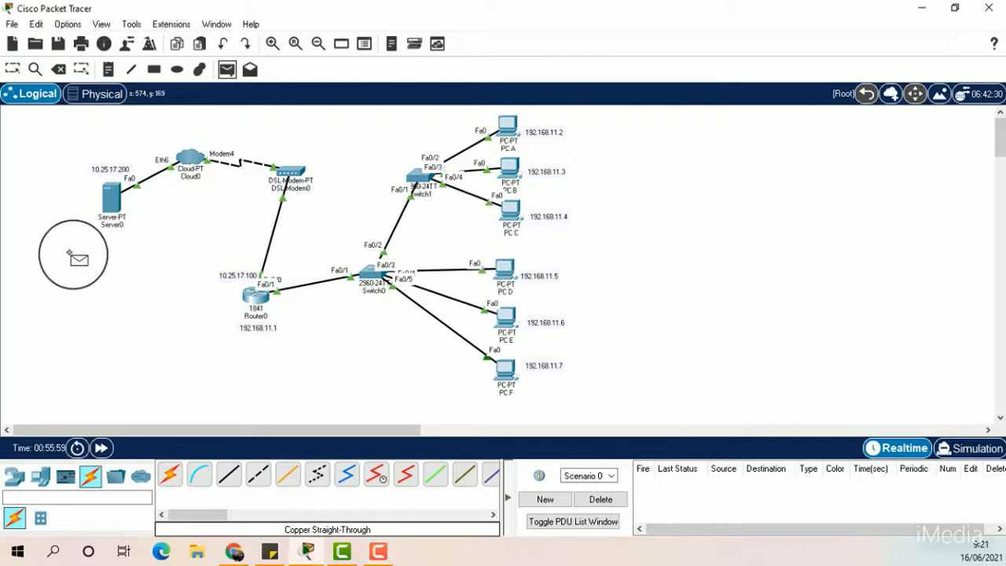
click(110, 202)
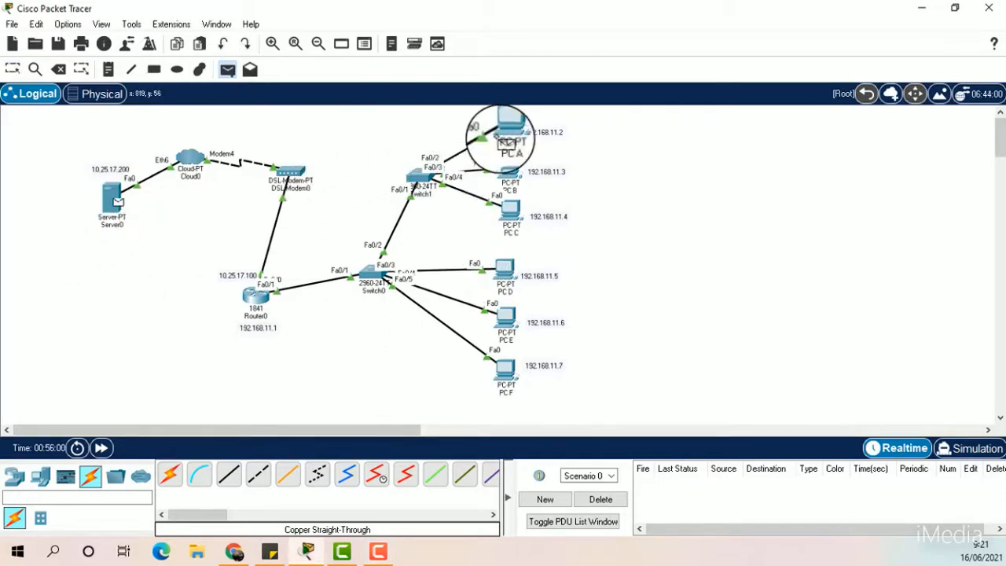
click(509, 132)
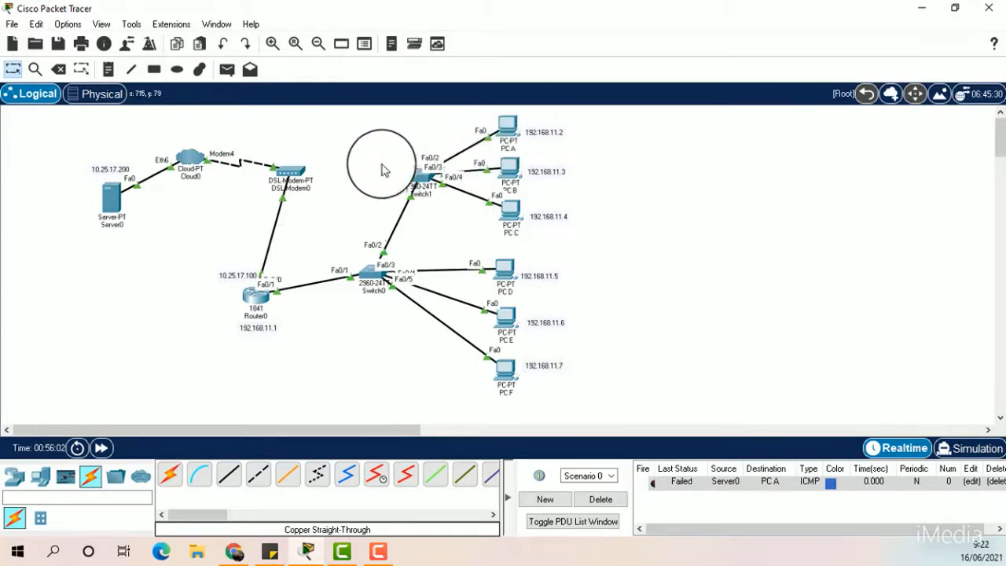
click(228, 71)
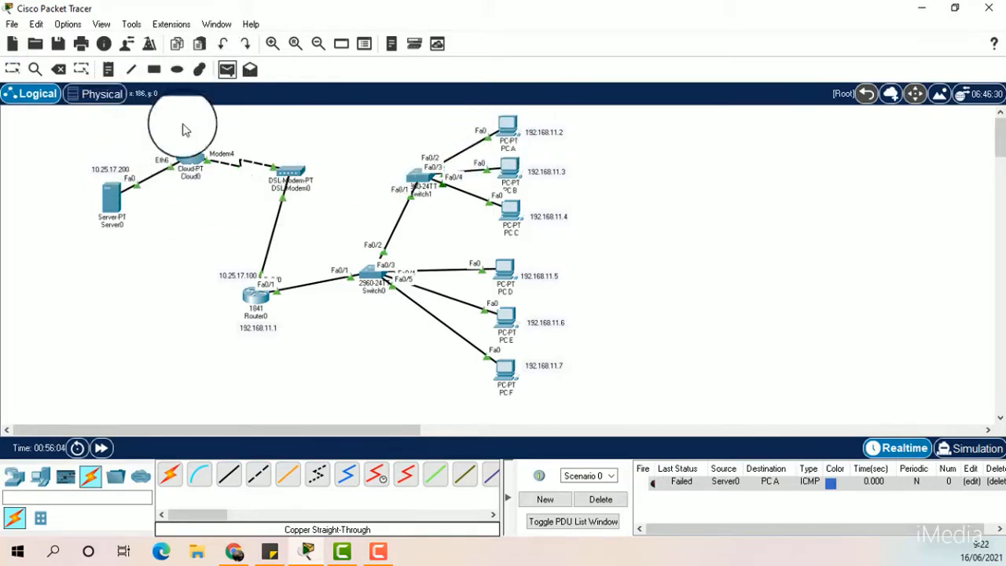
click(113, 201)
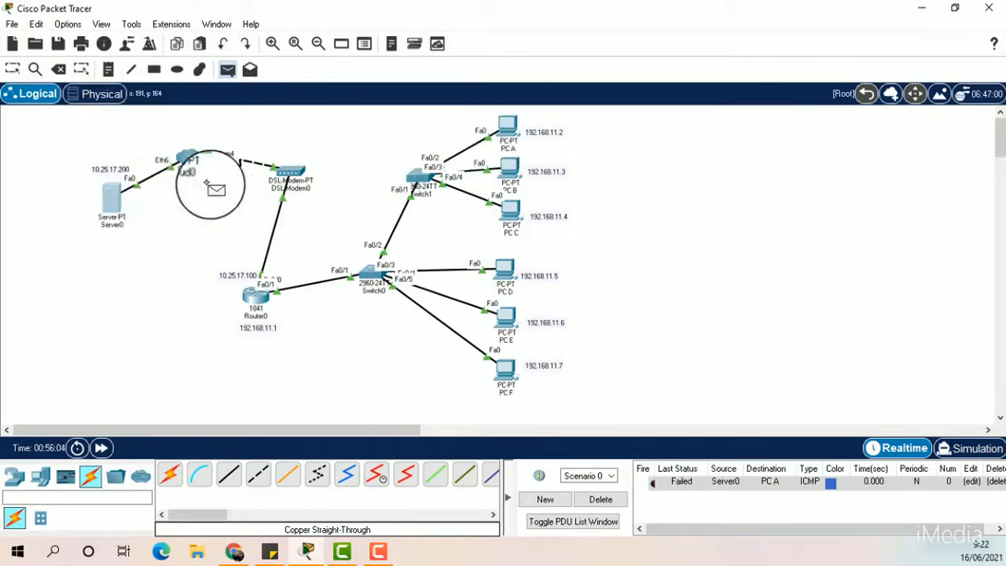
click(507, 132)
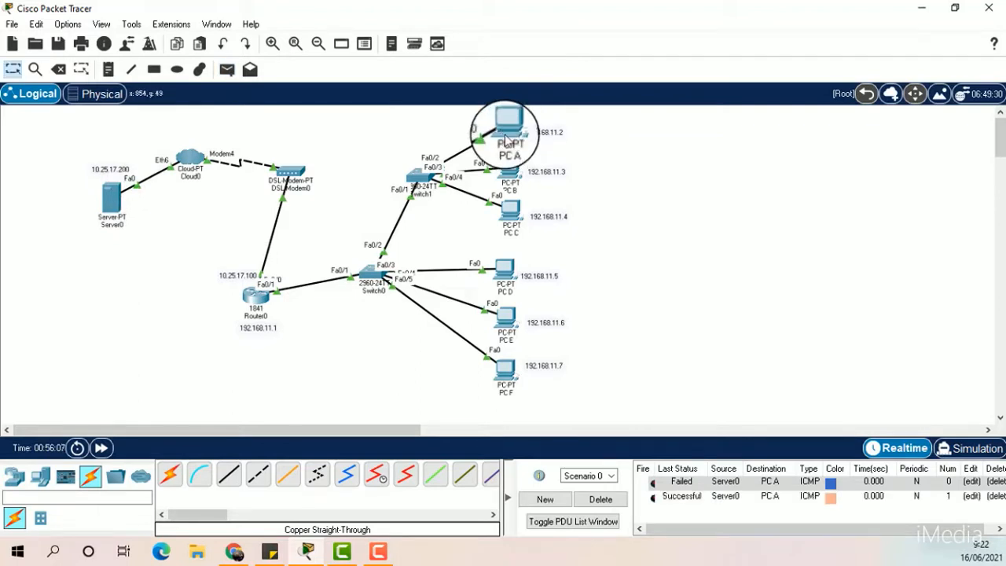
click(601, 499)
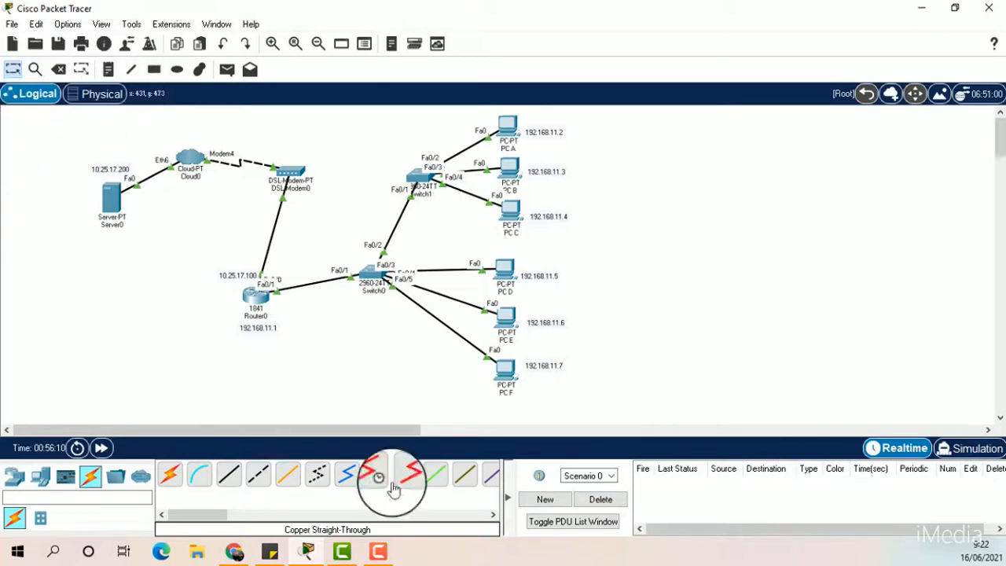
Ping 192.168.11.2 and 192.168.11.3 from Server0's Command Prompt.
click(113, 203)
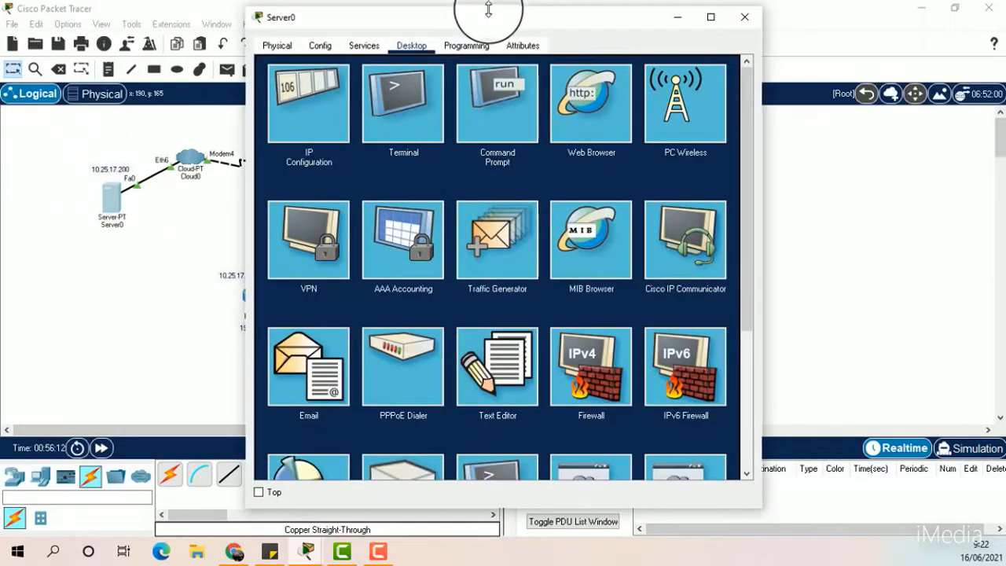
drag(488, 10, 250, 113)
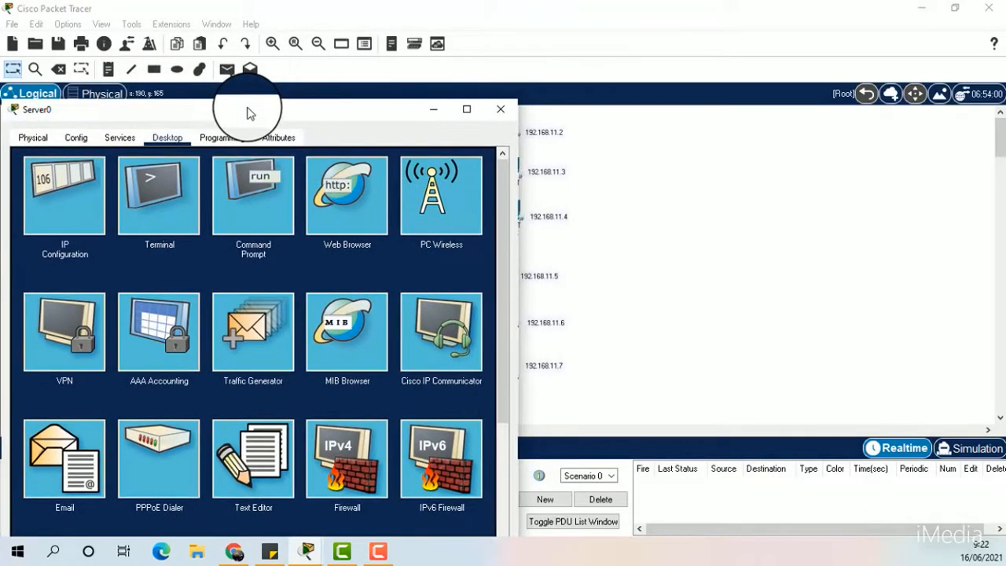
click(251, 220)
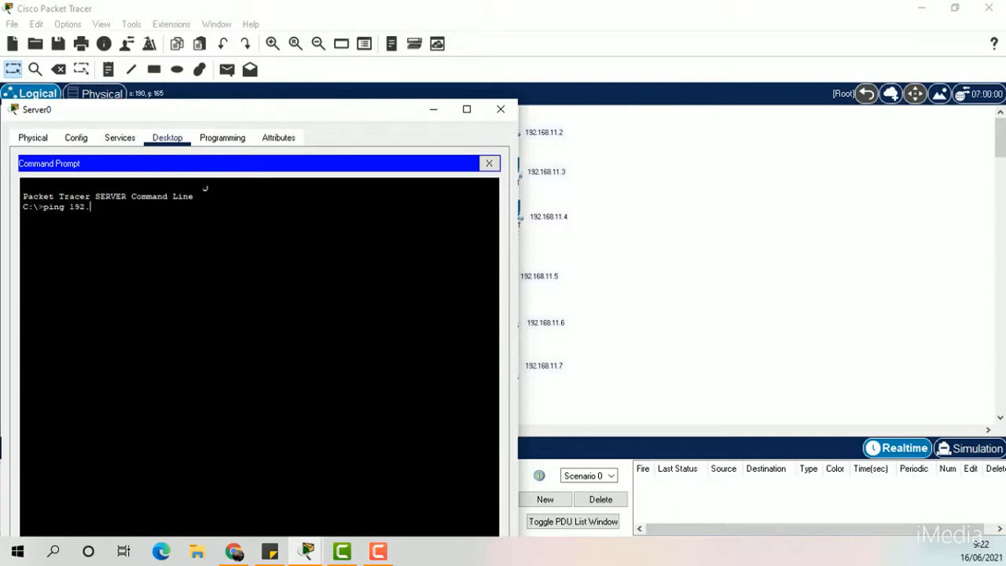
text(.11.2)
key(Return)
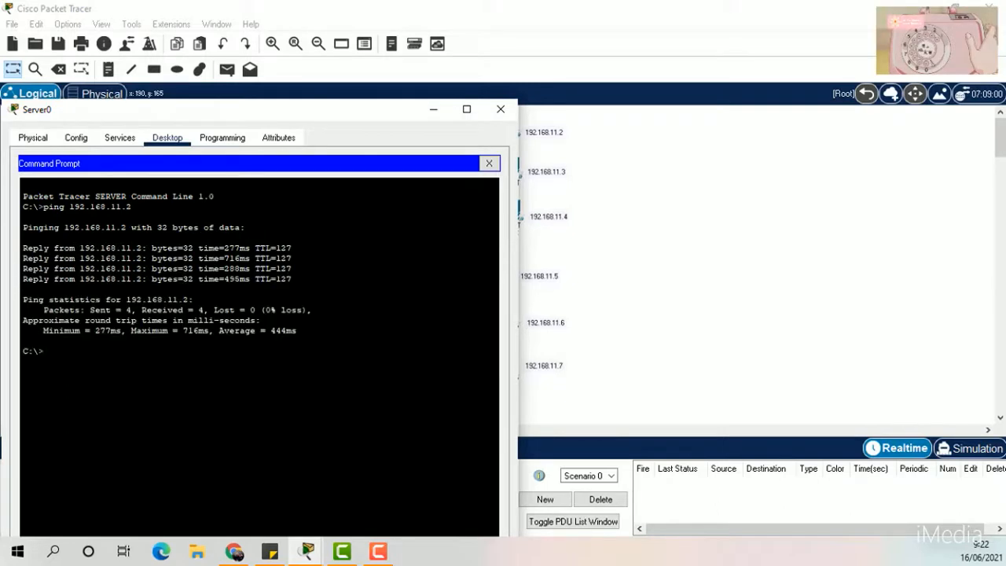
text(ping 192.168.11.3)
key(Return)
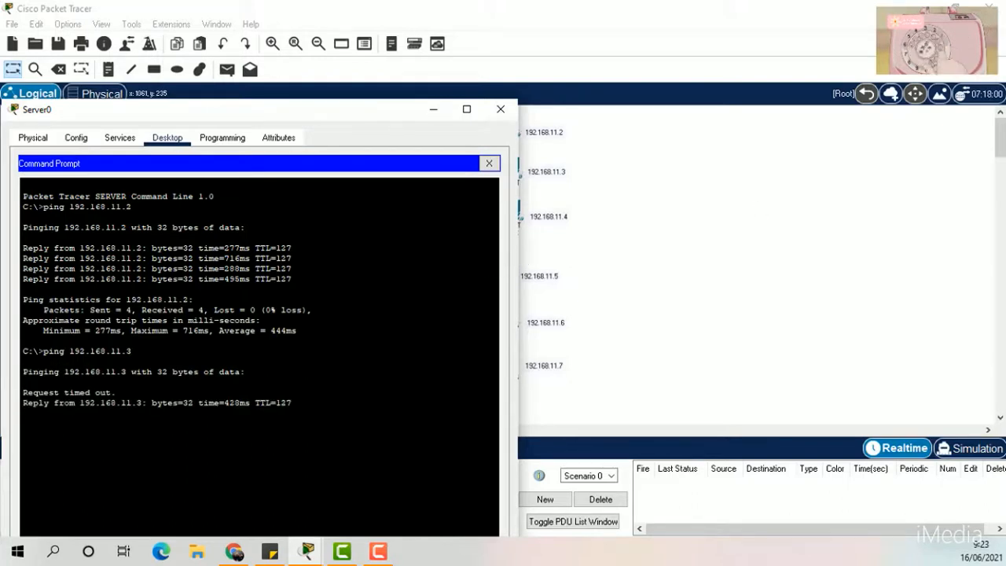
Ping 192.168.11.4 and 192.168.11.5 from Server0's Command Prompt.
key(Up)
text(4)
key(Return)
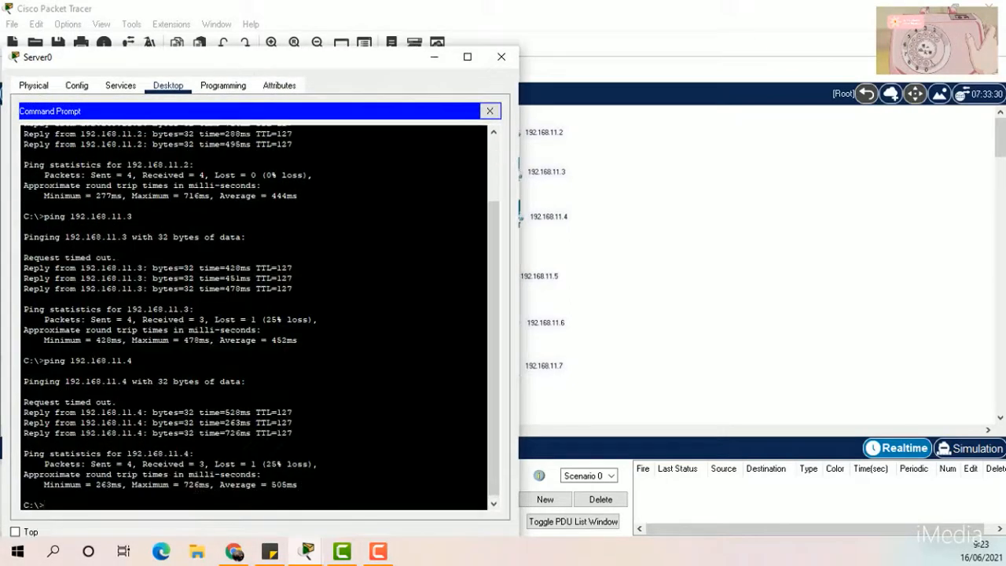
key(Up)
key(BackSpace)
text(5)
key(Return)
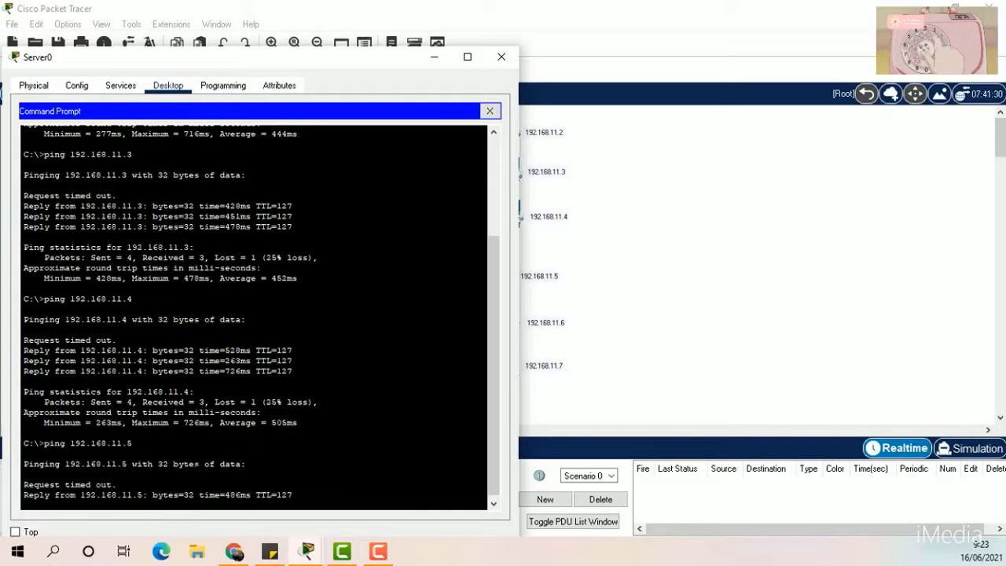
Ping 192.168.11.6 and 192.168.11.7 from Server0's Command Prompt.
key(Up)
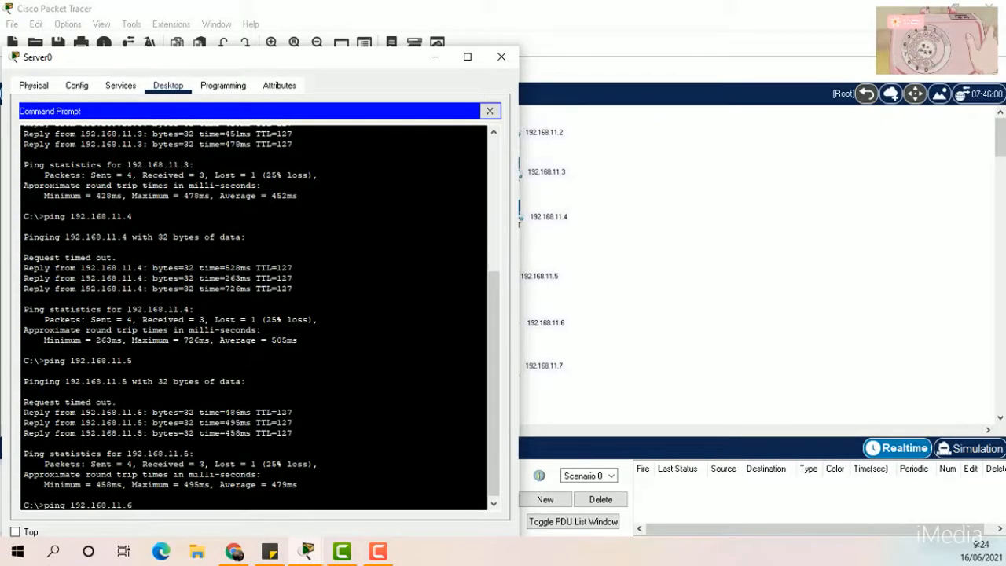
text(6)
key(Return)
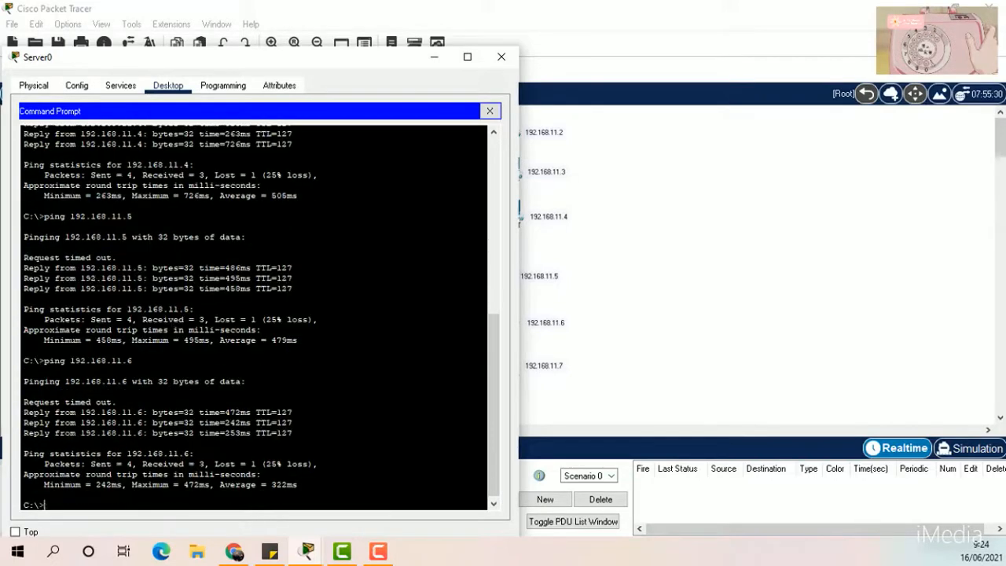
key(Up)
key(BackSpace)
text(7)
key(Return)
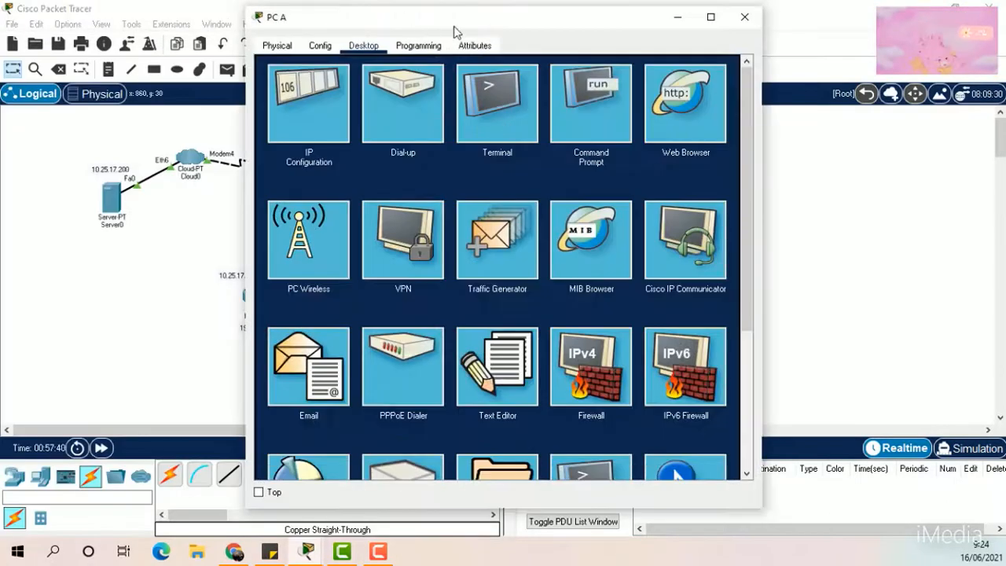
Ping the server address 10.25.17.200 from PC A's Command Prompt.
click(586, 100)
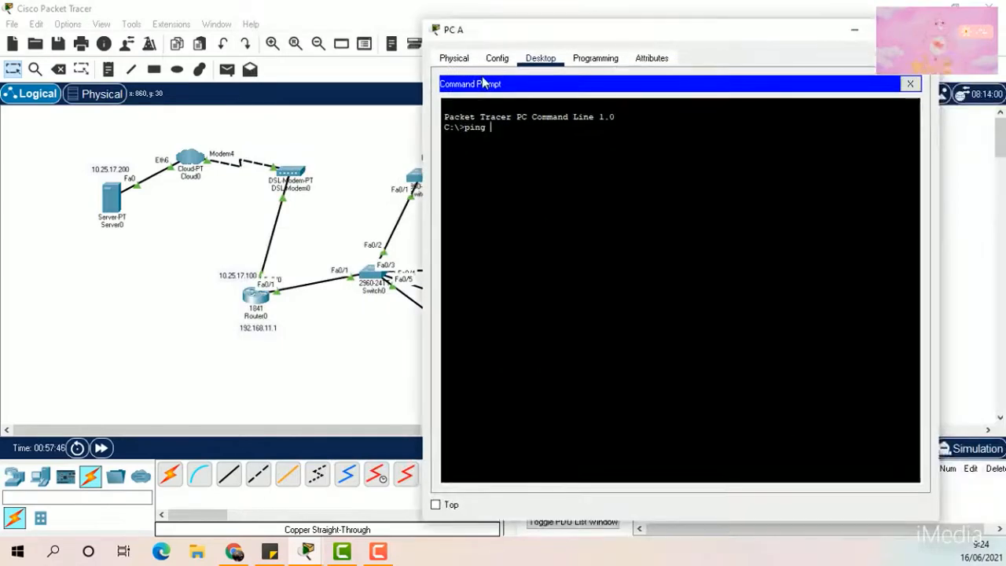
text(10.10)
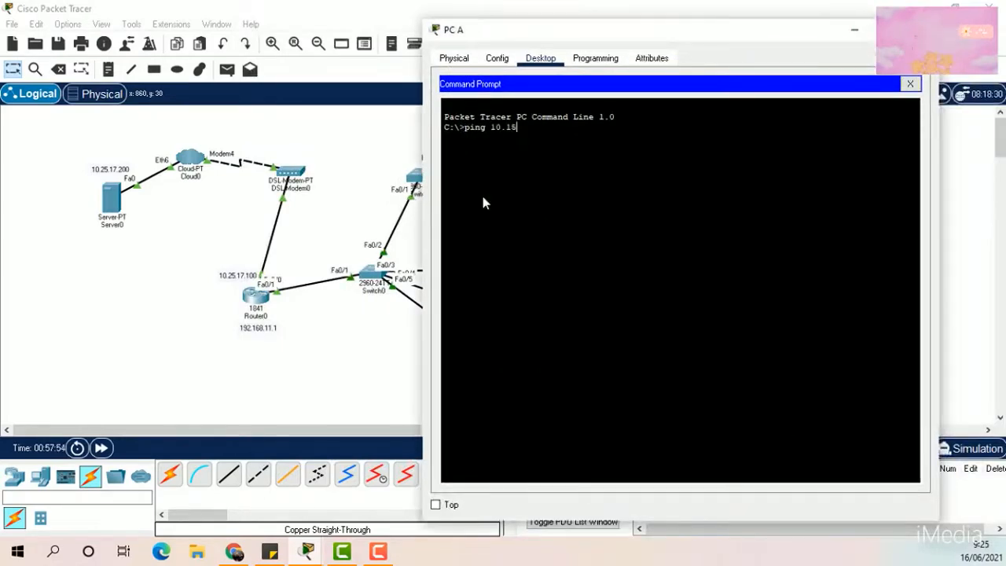
key(BackSpace)
key(BackSpace)
text(25.17.200)
key(Return)
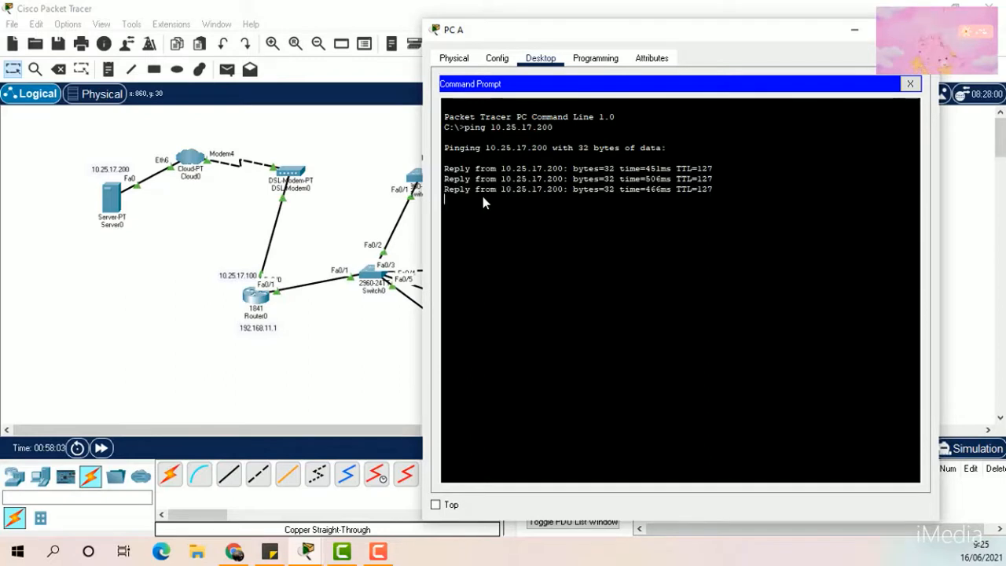
Ping the router address 192.168.11.1 from PC A's Command Prompt.
key(Up)
key(BackSpace)
key(BackSpace)
key(BackSpace)
key(BackSpace)
key(BackSpace)
key(BackSpace)
key(BackSpace)
key(BackSpace)
key(BackSpace)
key(BackSpace)
key(BackSpace)
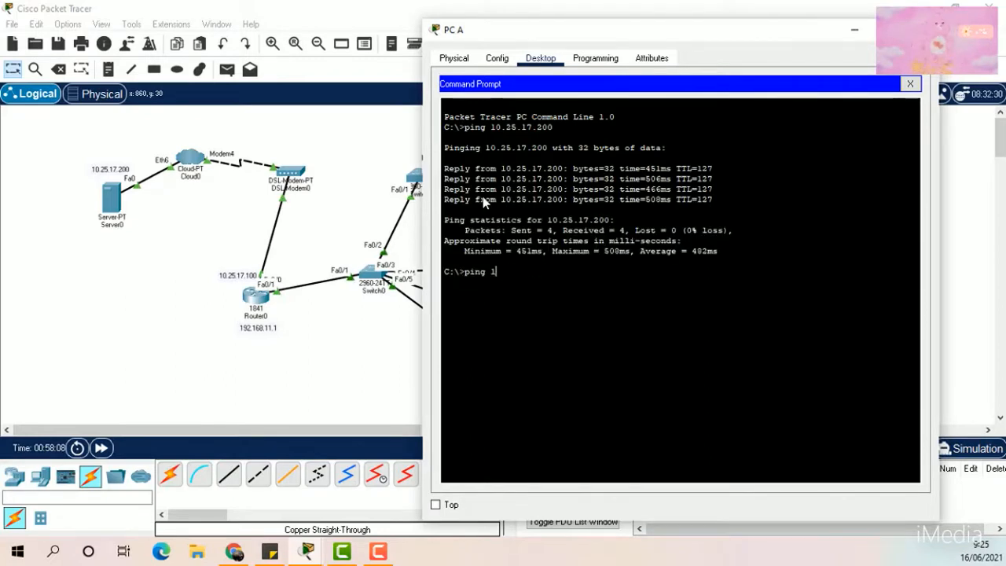
text(92.168.11.1)
key(Return)
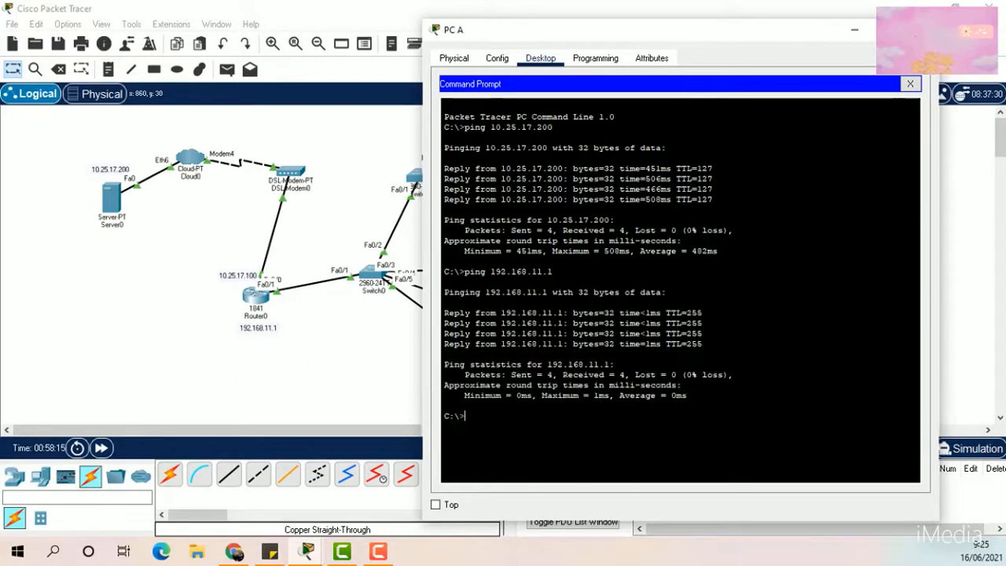
Ping 192.168.11.3 and 192.168.11.7 from PC A's Command Prompt, and close PC A's window.
drag(739, 77, 767, 180)
drag(757, 138, 568, 45)
key(Up)
key(BackSpace)
text(3)
key(Return)
key(Up)
key(BackSpace)
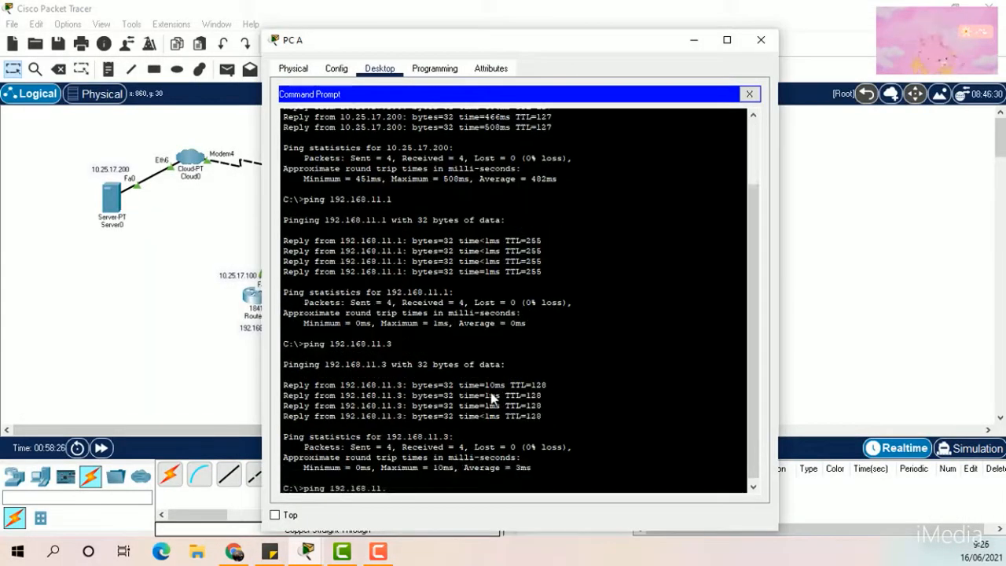
text(7)
key(Return)
click(761, 40)
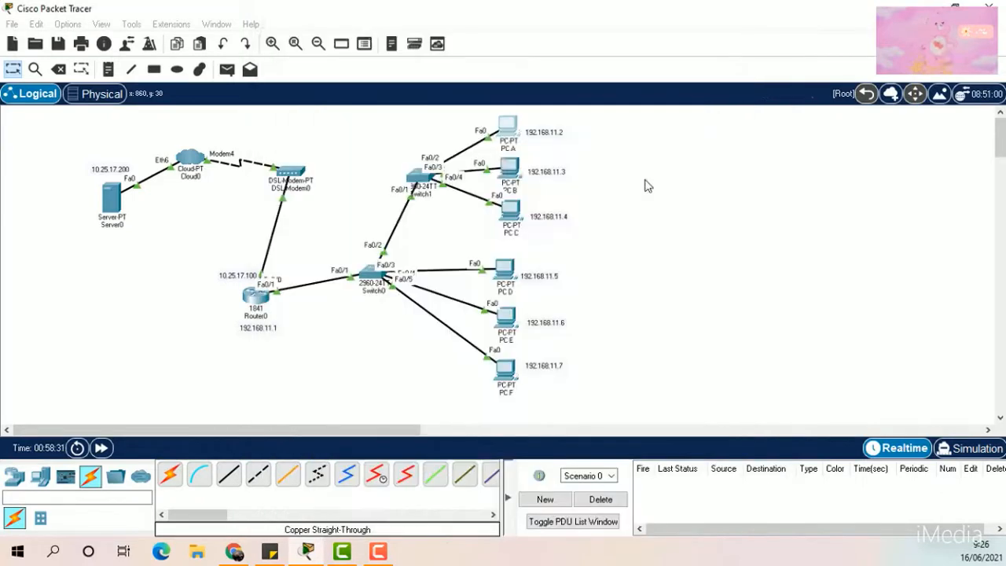
Ping the server address 10.25.17.200 from PC B's Command Prompt.
click(509, 169)
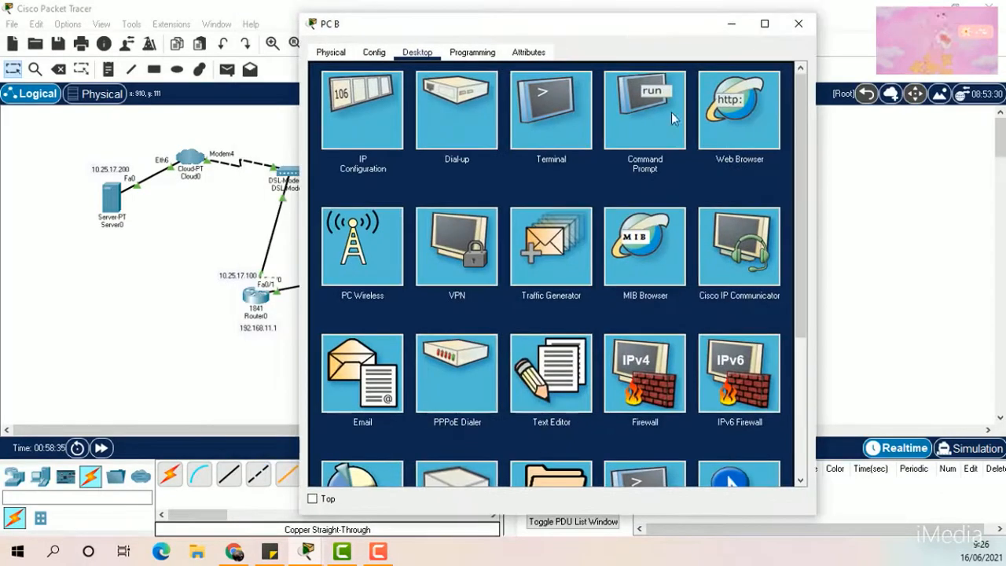
click(671, 111)
text(ping )
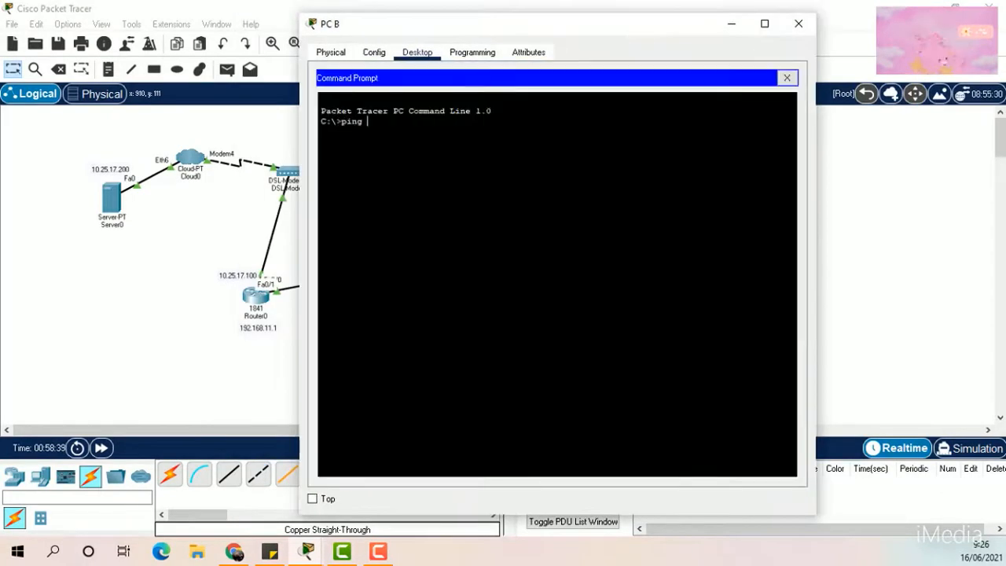
text(10.25.17.200)
key(Return)
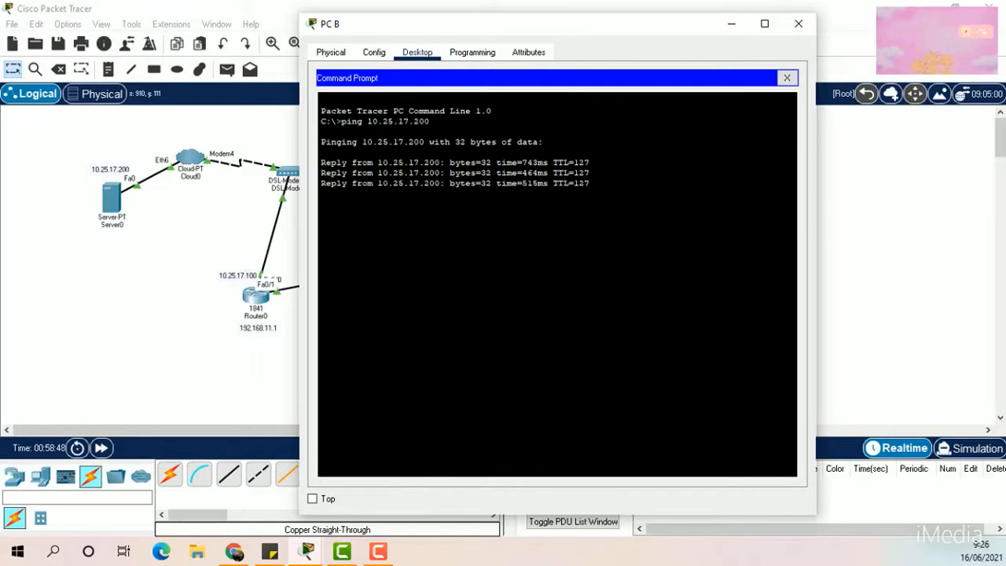
Ping the router address 192.168.11.1 and one more address of the PC network from PC B.
key(Up)
text(192.)
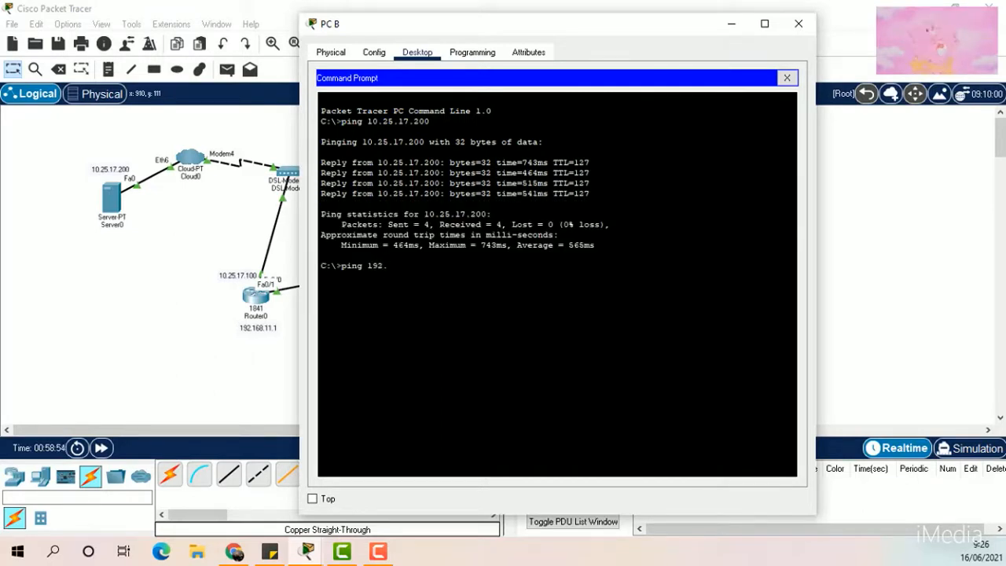
text(168.11.1)
key(Return)
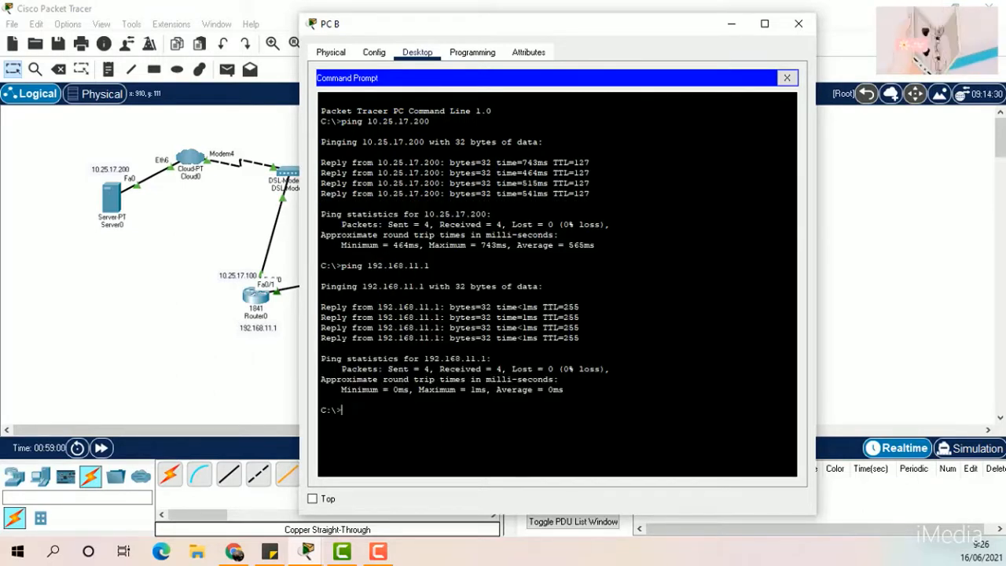
key(Up)
key(BackSpace)
text(68.11.)
key(Return)
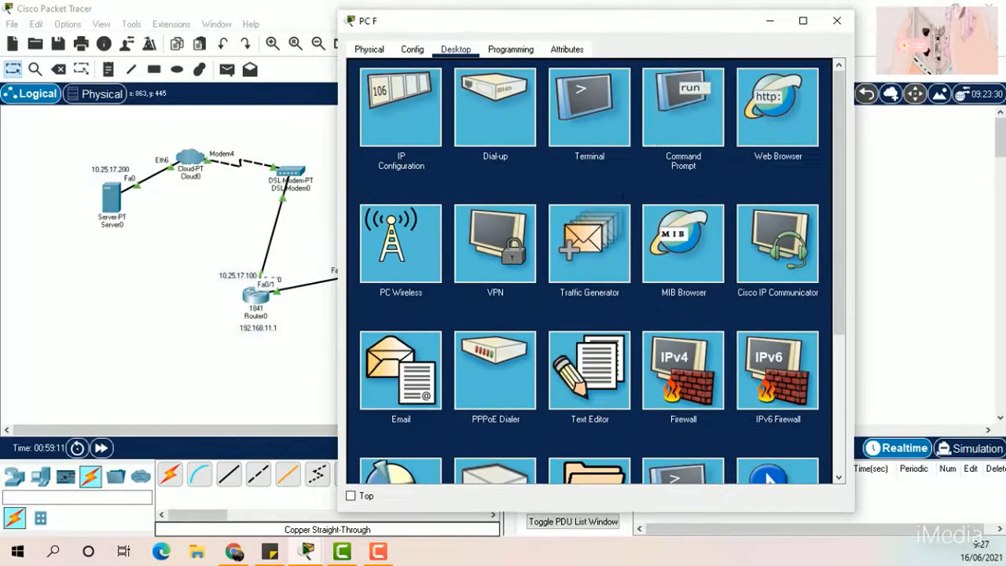
Ping the server at 10.25.17.200 and the router at 192.168.11.1 from PC F's Command Prompt.
click(696, 96)
text(ping 10.25.17)
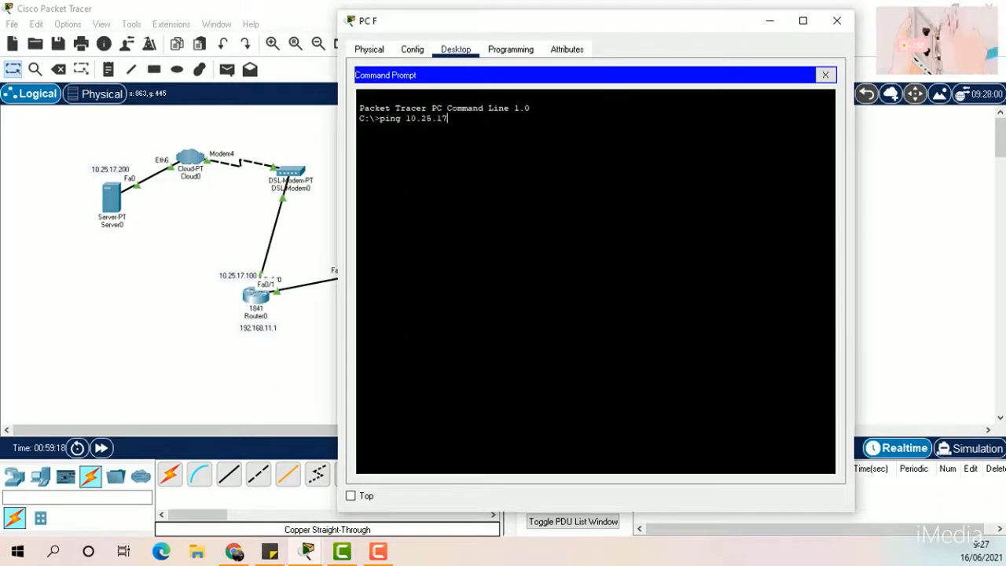
text(.200)
key(Return)
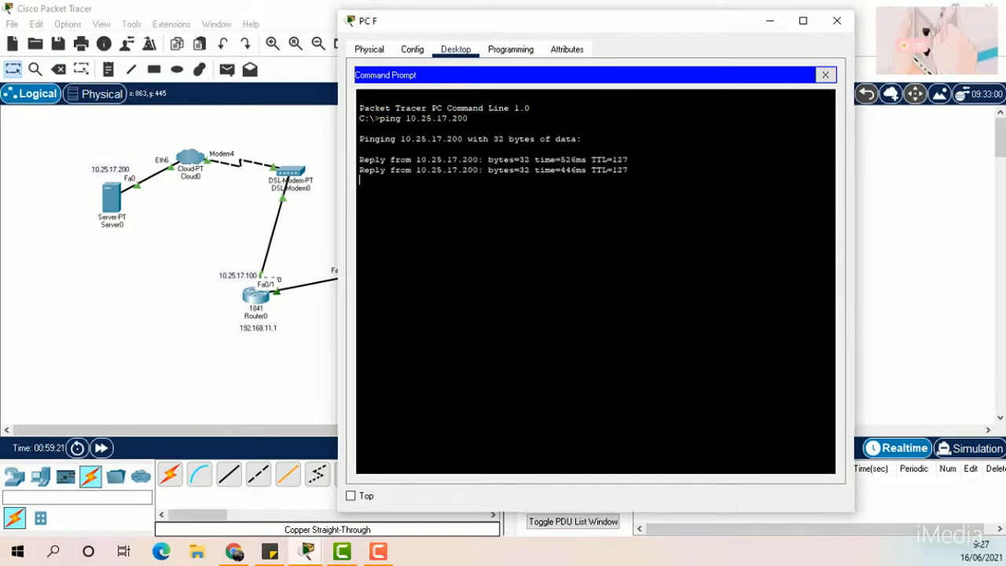
key(Up)
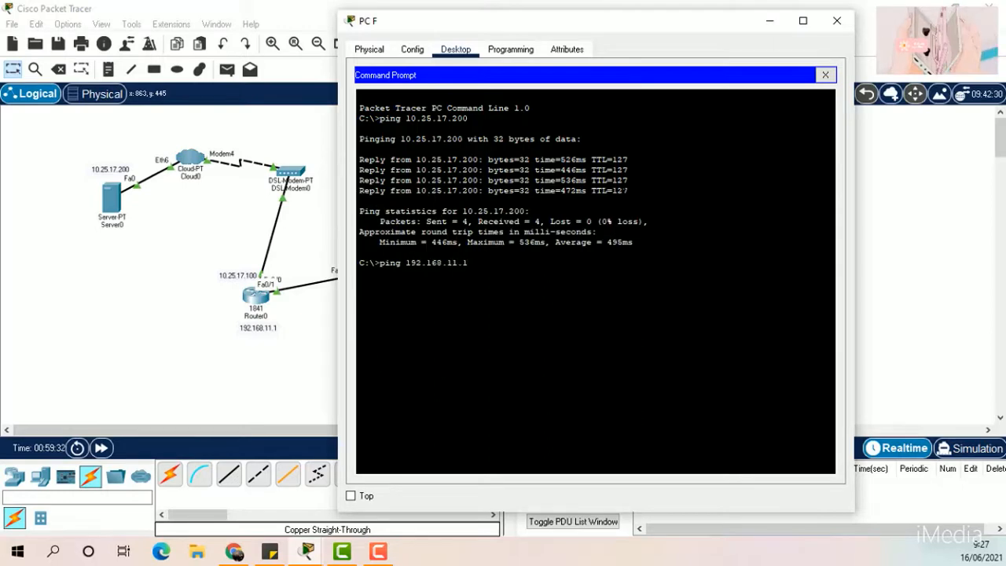
key(Return)
Ping 192.168.11.3 and 192.168.11.6 from PC F's Command Prompt, and close PC F's window.
key(Up)
key(BackSpace)
text(3)
key(Return)
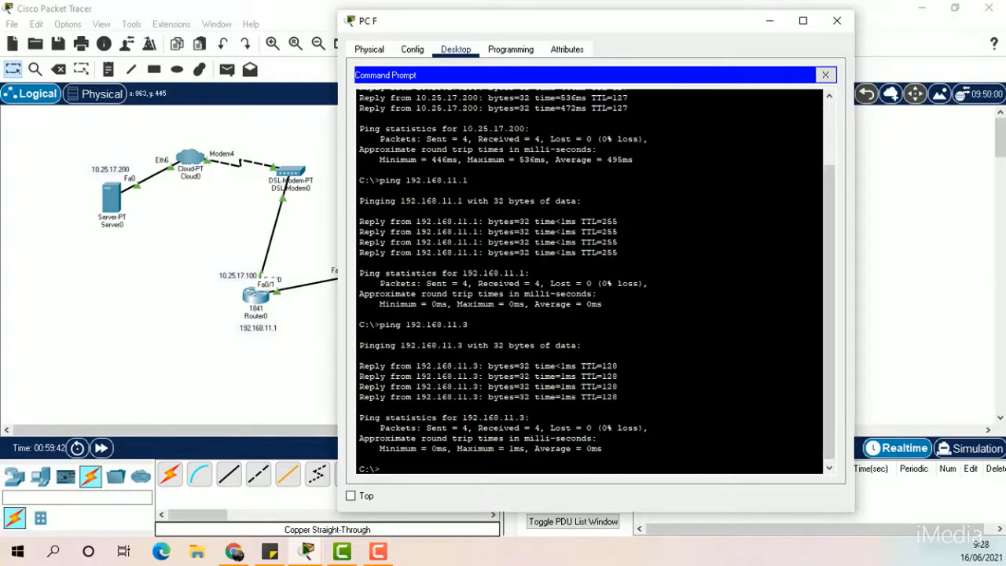
key(Up)
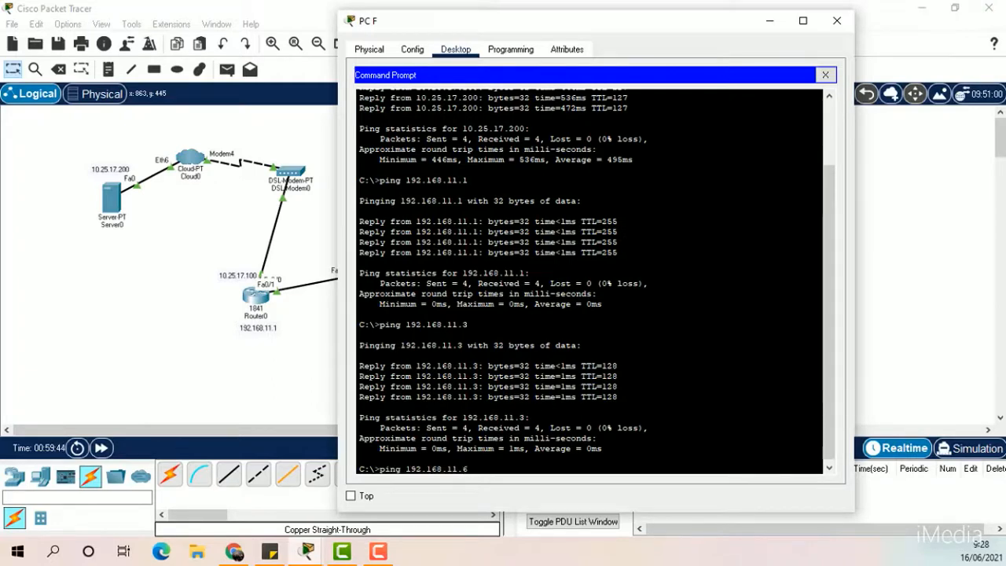
text(6)
key(Return)
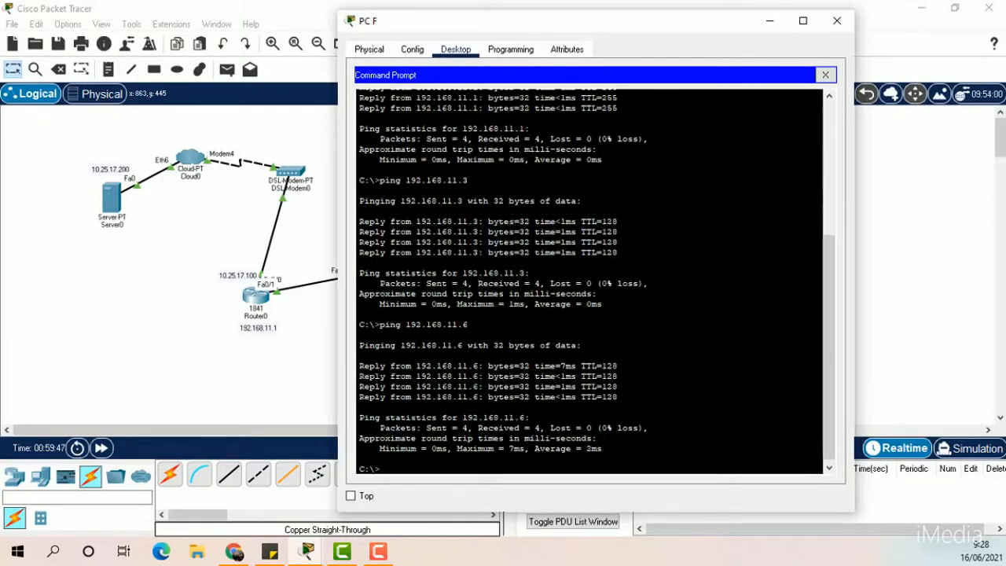
click(837, 21)
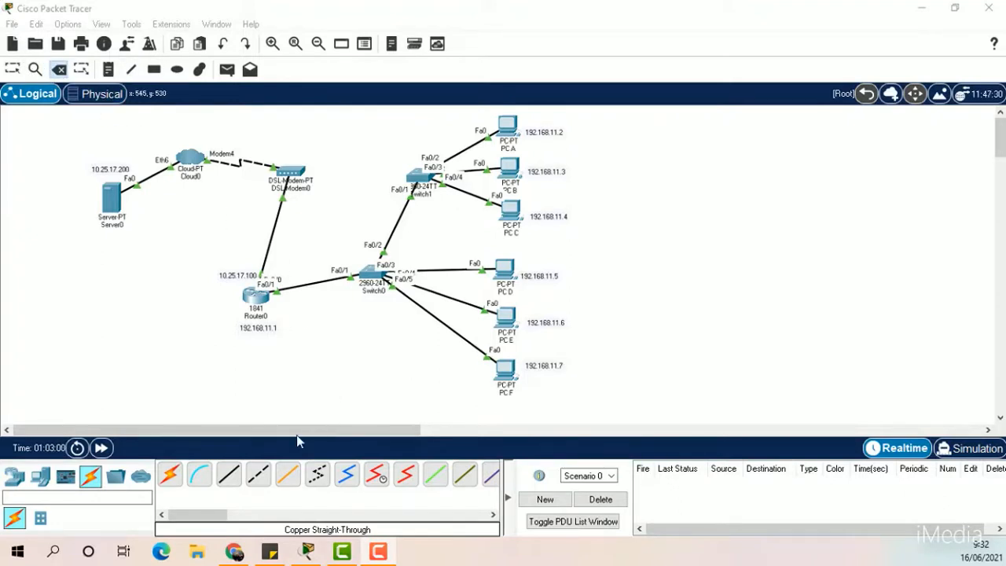
Add a Laptop-PT end device to the workspace below Switch0, between Router0 and PC F.
click(41, 478)
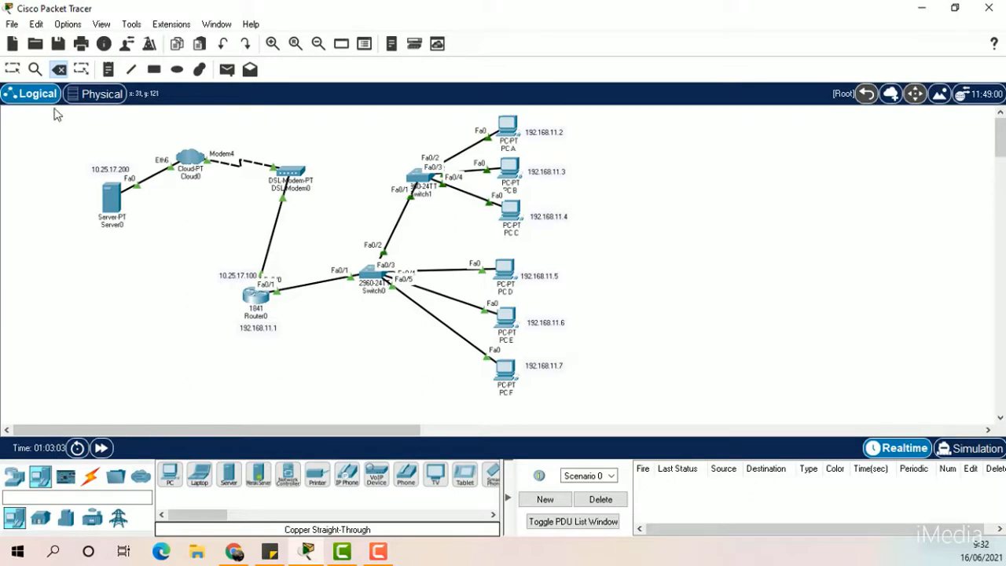
click(12, 71)
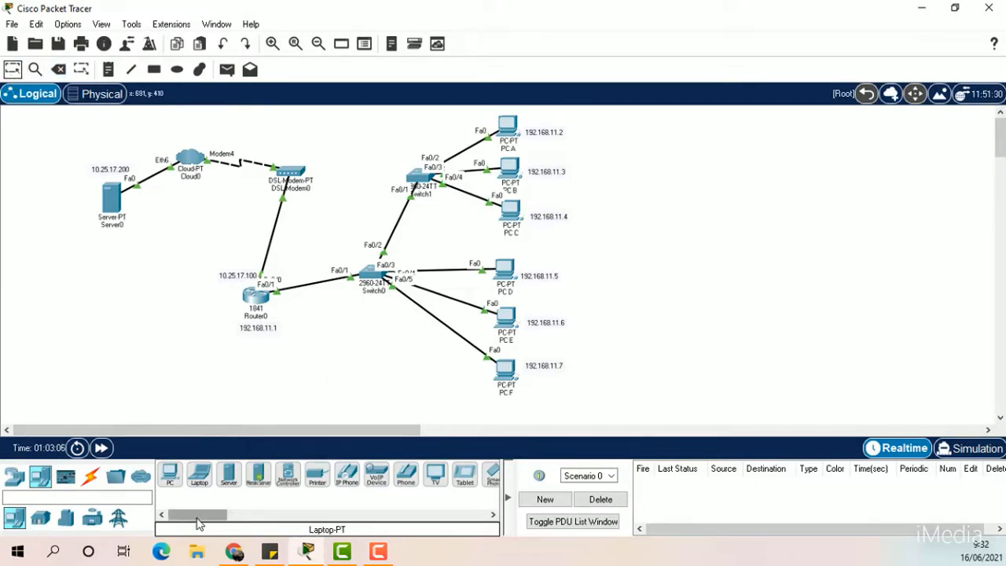
click(199, 474)
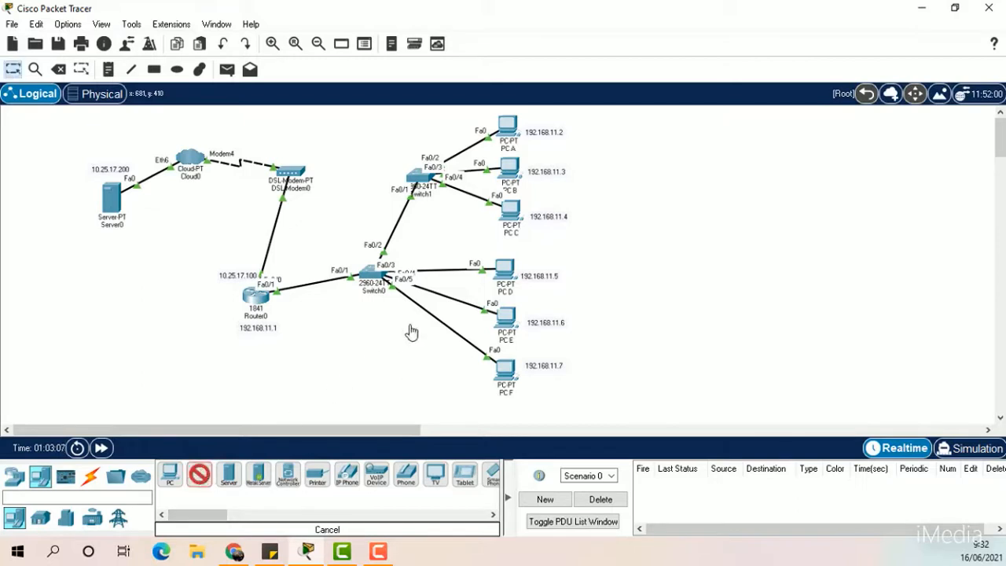
click(352, 377)
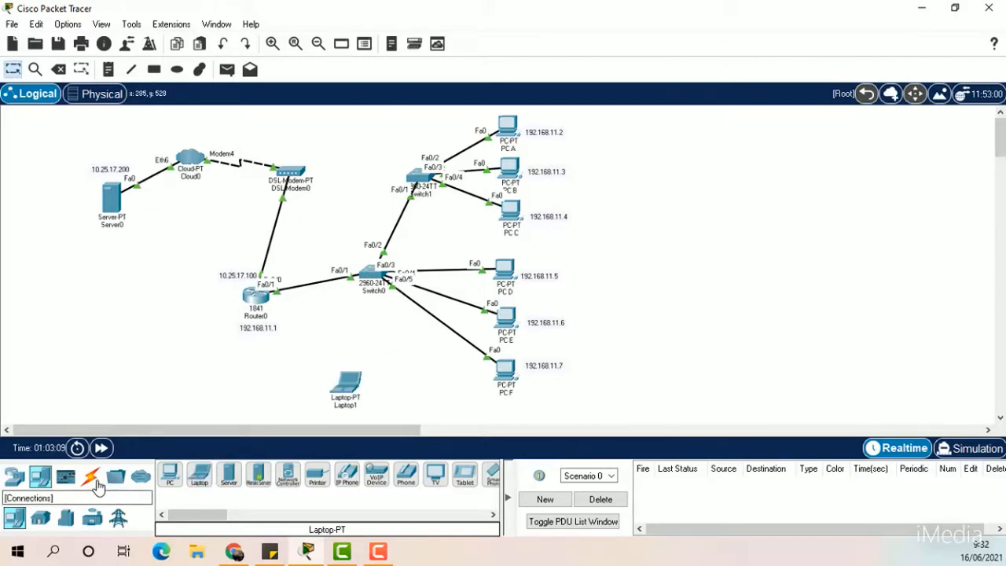
Connect Switch0's FastEthernet0/6 port to the laptop's FastEthernet0 port with a copper straight-through cable.
click(93, 480)
click(228, 474)
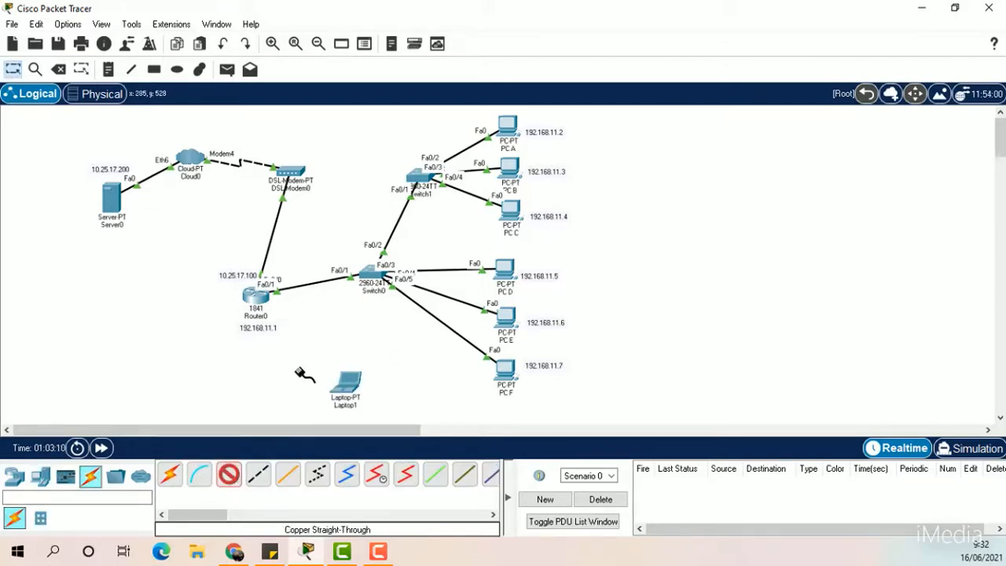
click(374, 279)
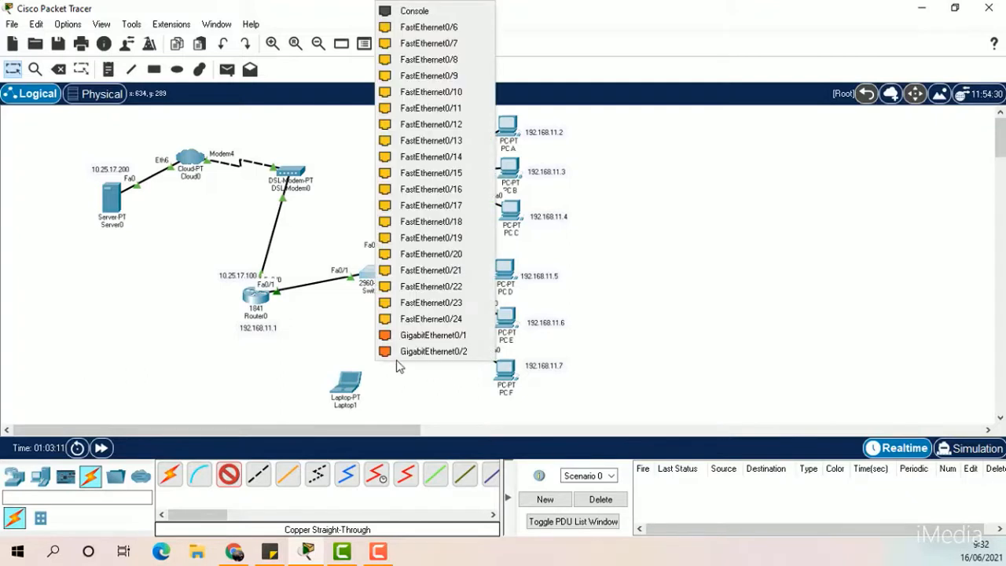
click(438, 30)
click(350, 384)
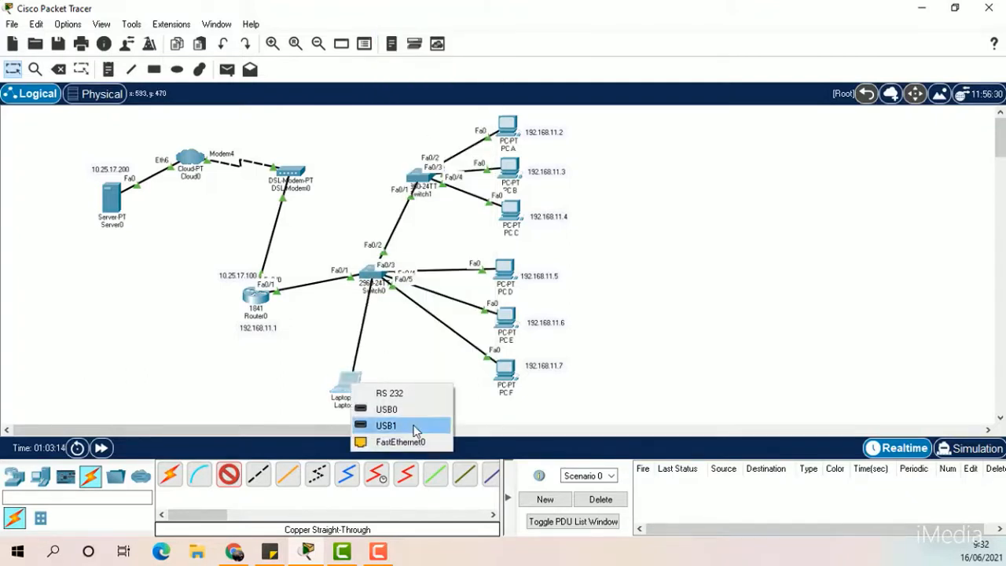
click(393, 442)
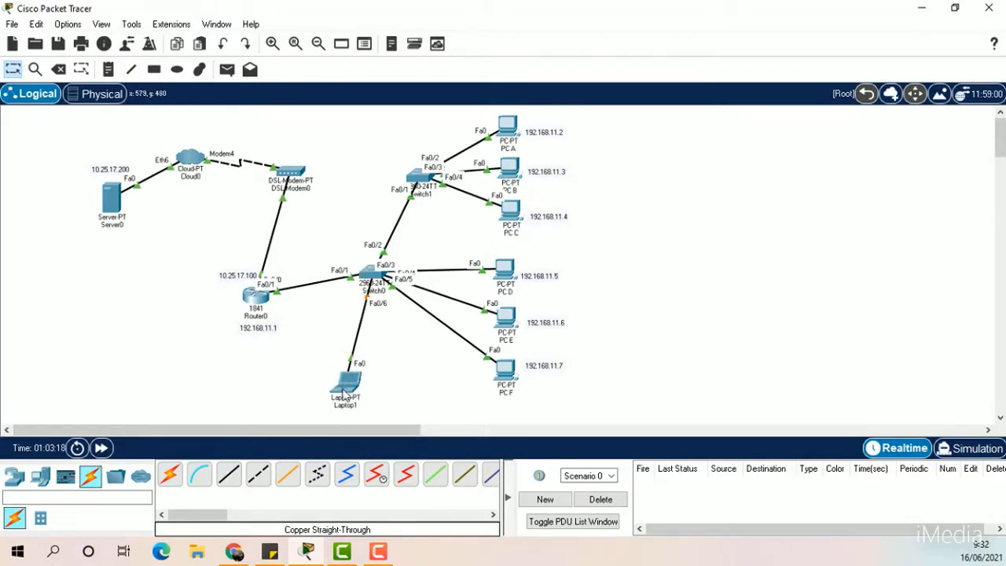
Send a simple PDU from the laptop to PC F to test connectivity.
click(227, 69)
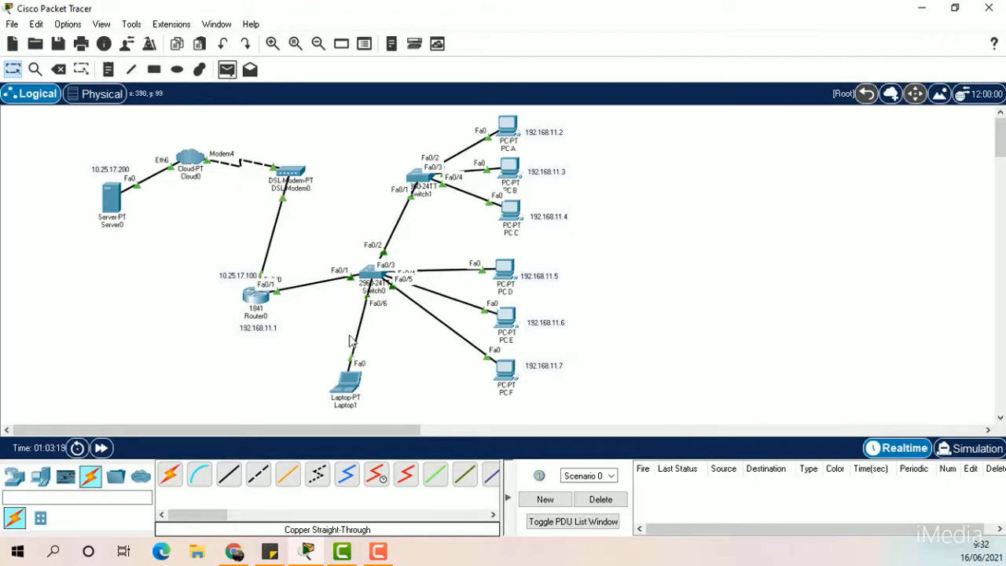
click(352, 385)
click(500, 368)
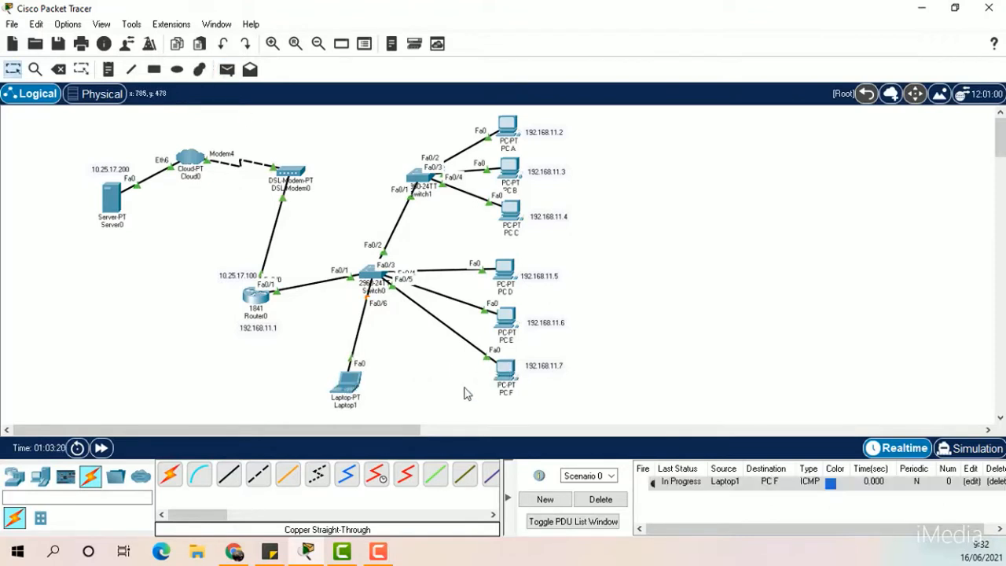
Set the laptop's static IPv4 address to 192.168.11.8, subnet mask 255.255.255.0 and default gateway 192.168.11.1, and close its window.
click(346, 384)
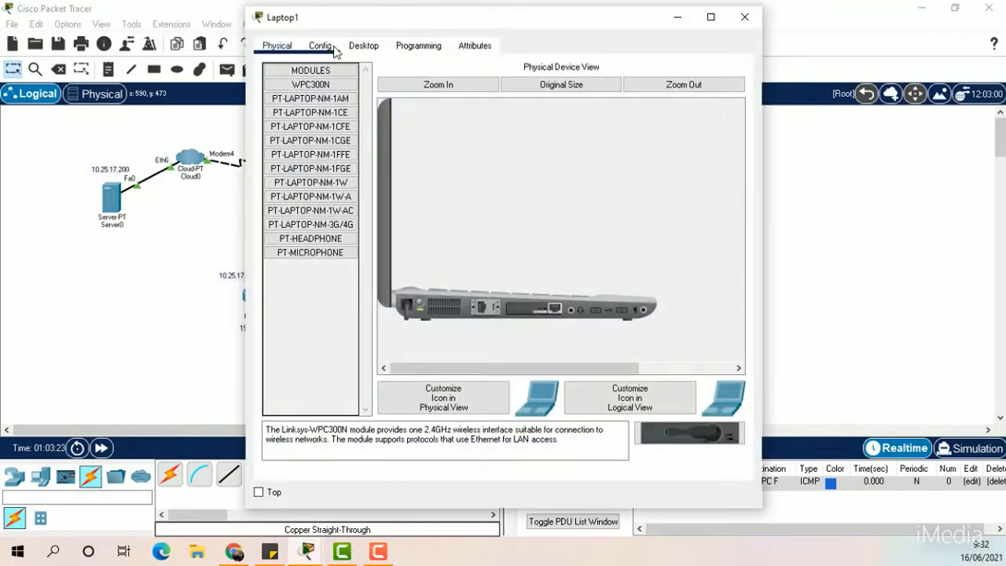
click(320, 46)
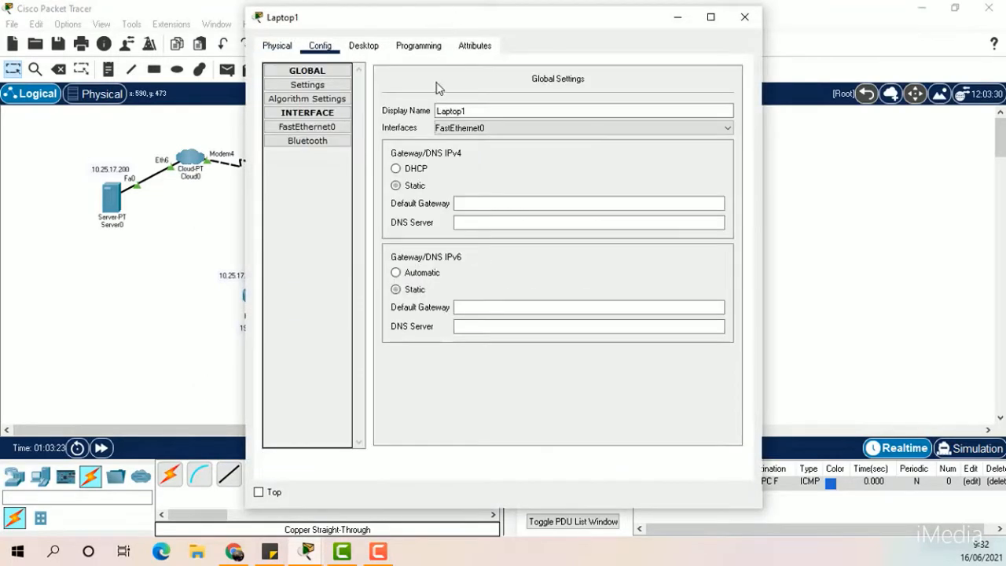
click(366, 49)
click(307, 134)
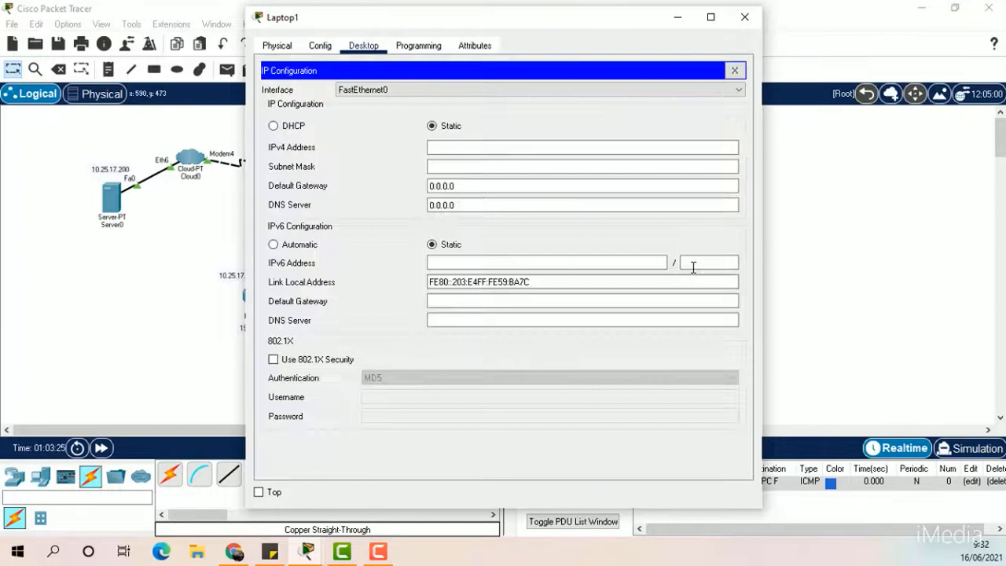
click(486, 149)
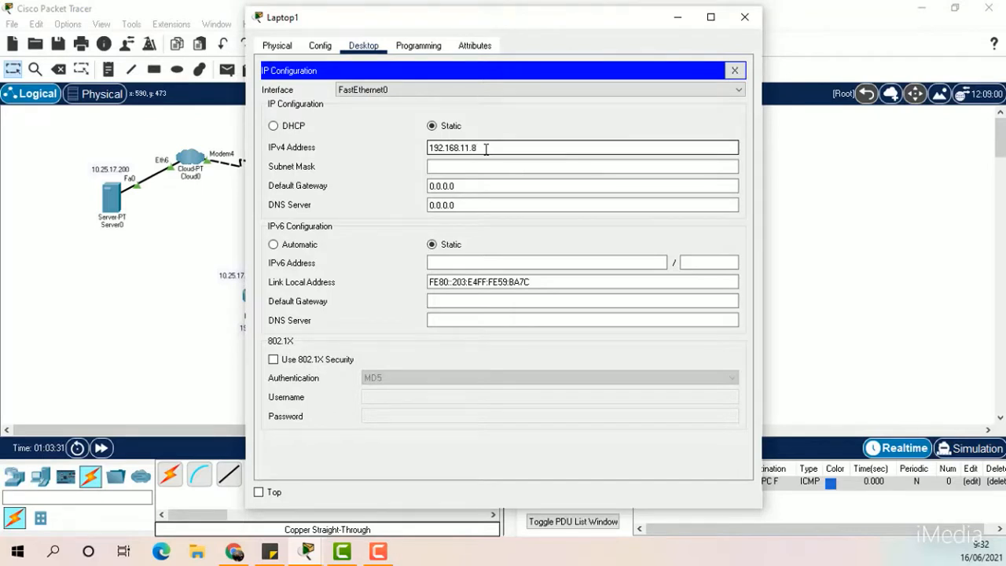
key(Tab)
key(Tab)
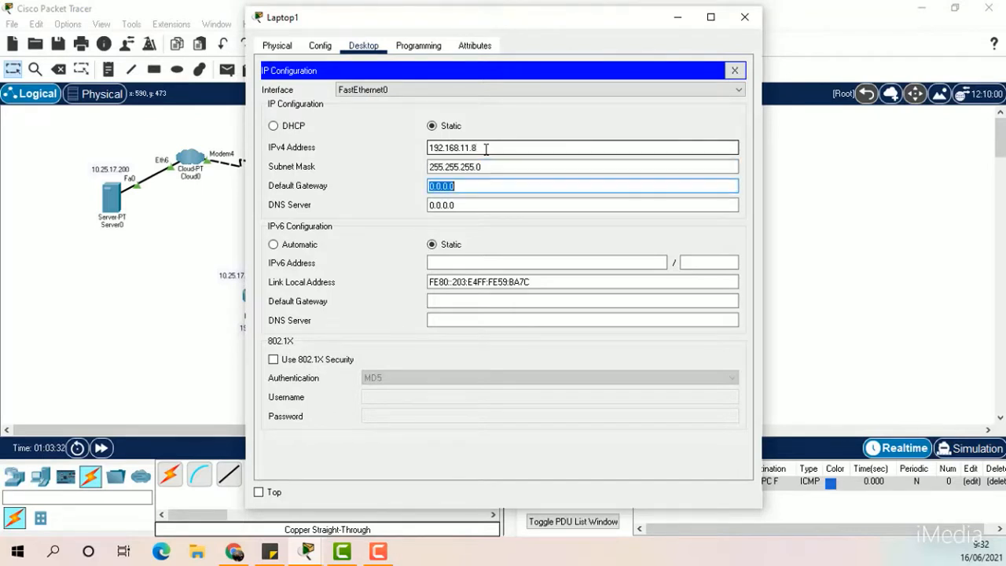
text(192.168.11.1)
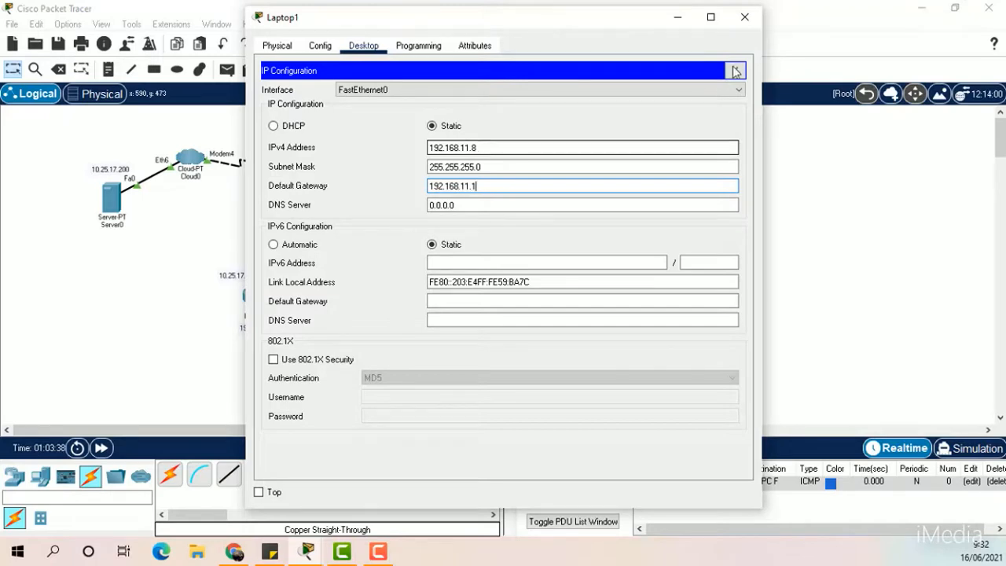
click(736, 71)
click(744, 16)
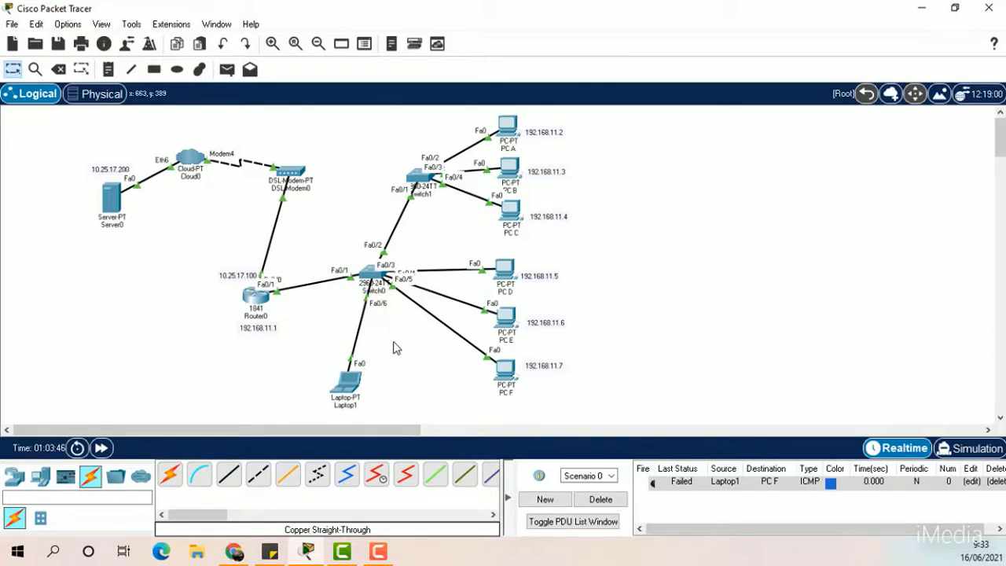
Send simple PDUs from the laptop to PC F and to Router0, and delete the scenario's PDU entries.
click(227, 69)
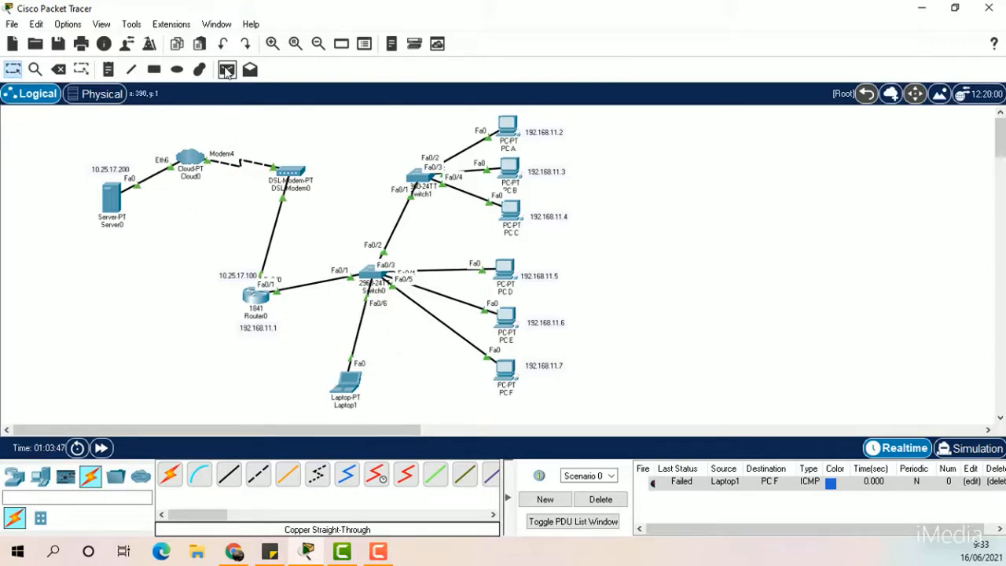
click(352, 379)
click(507, 371)
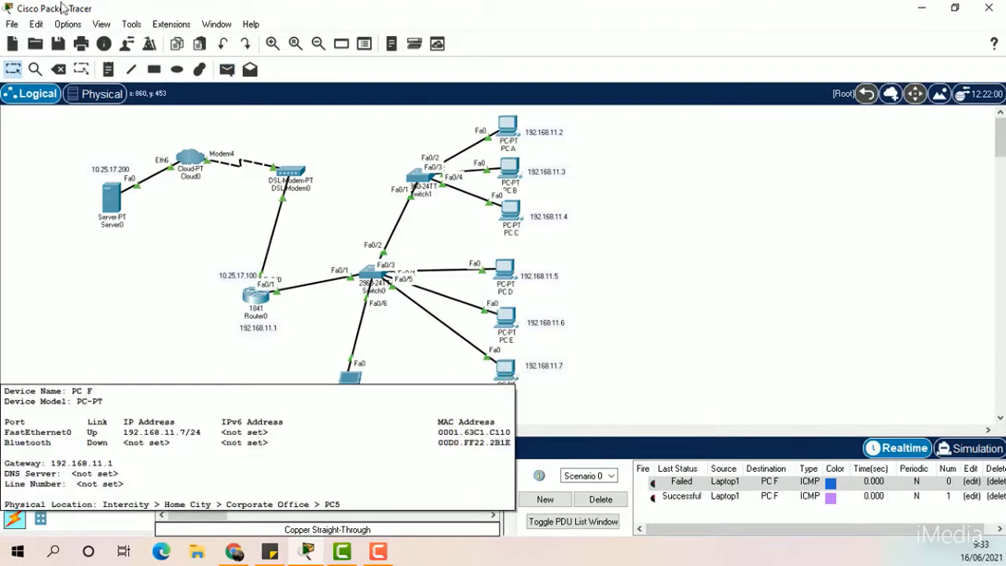
click(227, 69)
click(351, 384)
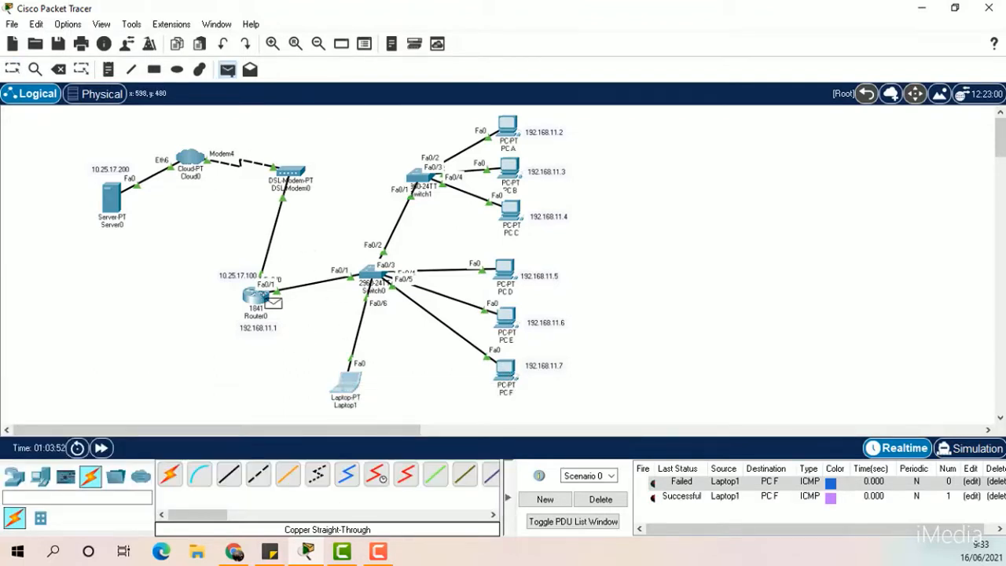
click(266, 297)
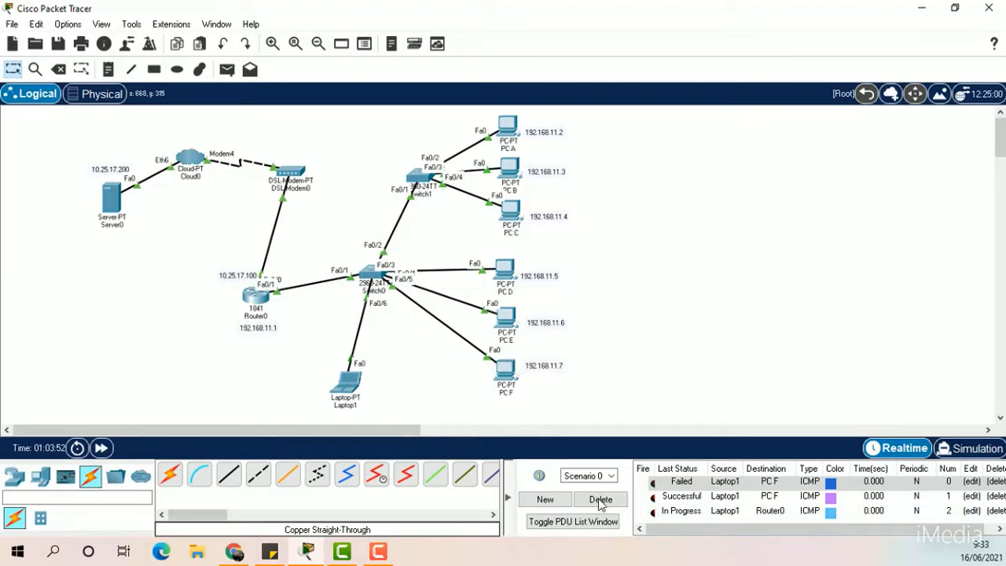
click(600, 500)
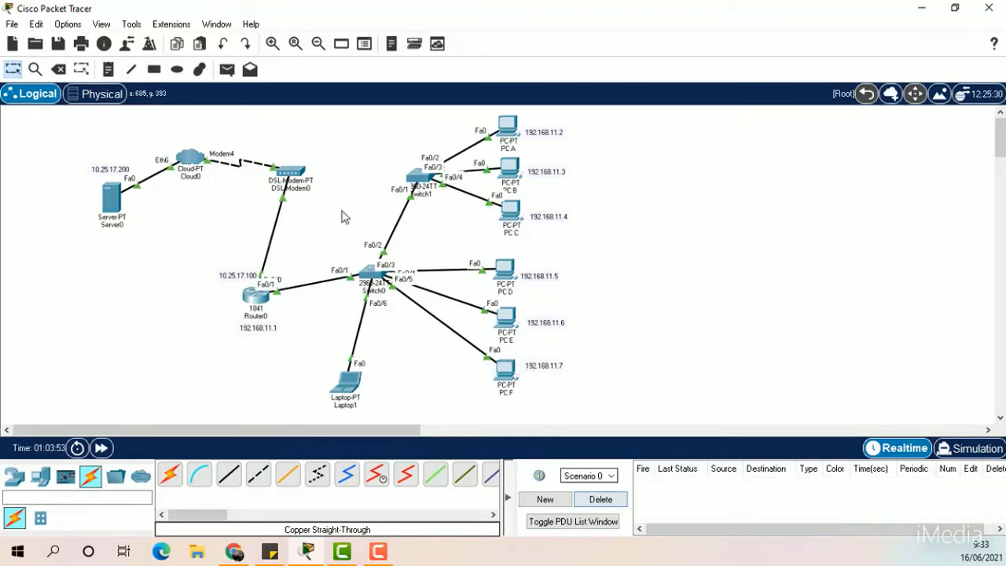
Test connectivity with a simple PDU from the laptop to Server0, and delete the scenario's PDU entry.
click(227, 69)
click(350, 383)
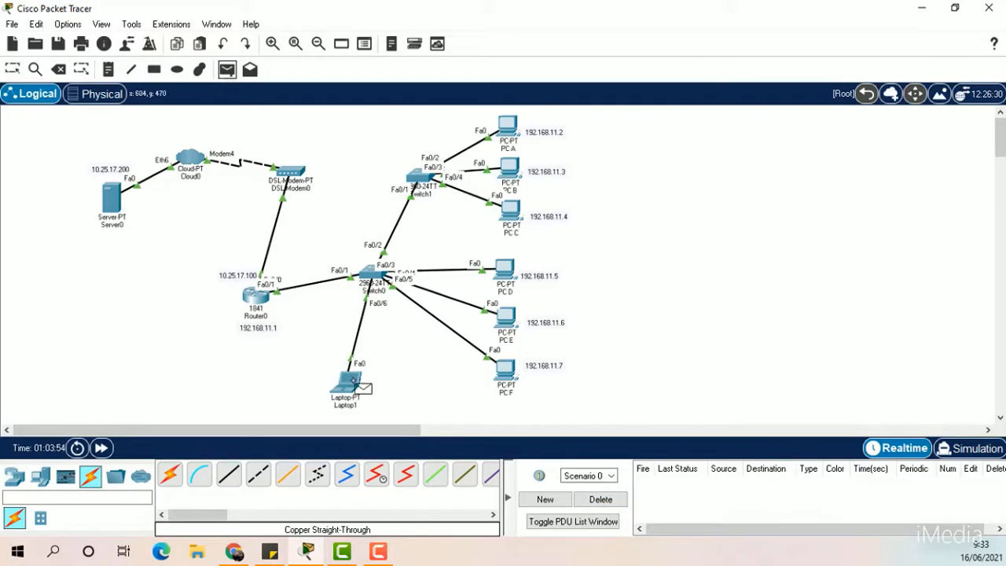
click(116, 200)
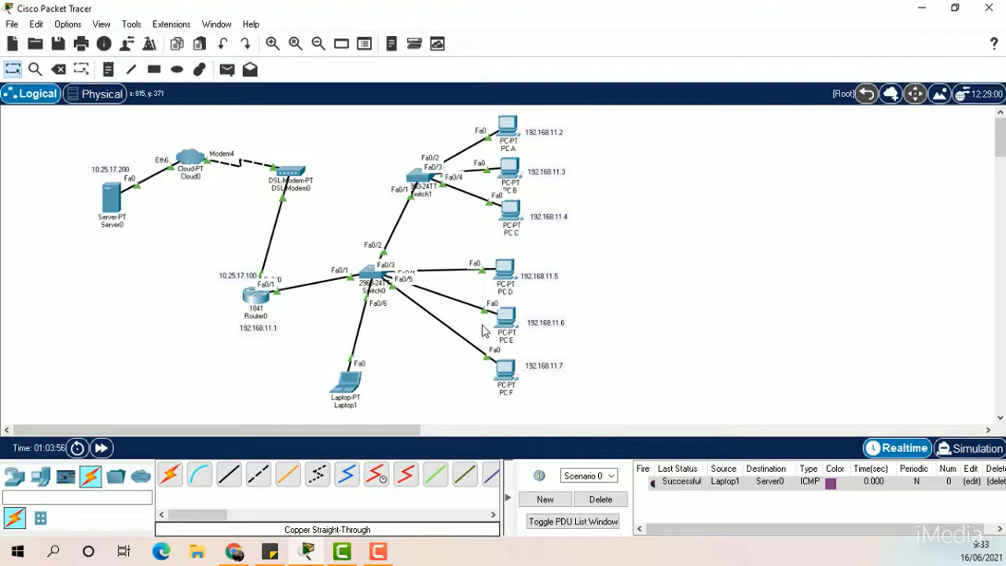
click(615, 504)
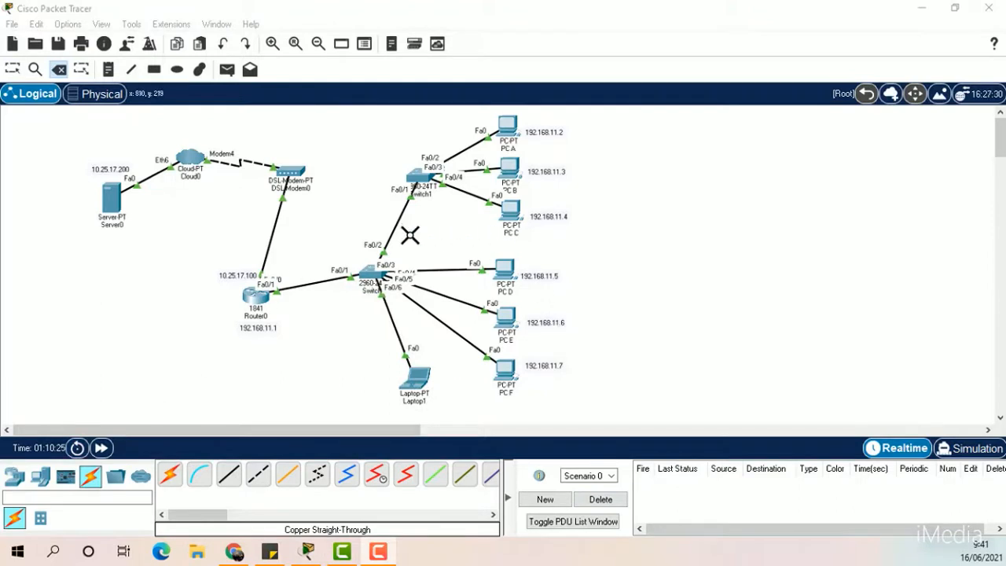
Place a note reading 192.168.11.8 below the laptop.
click(108, 69)
click(389, 409)
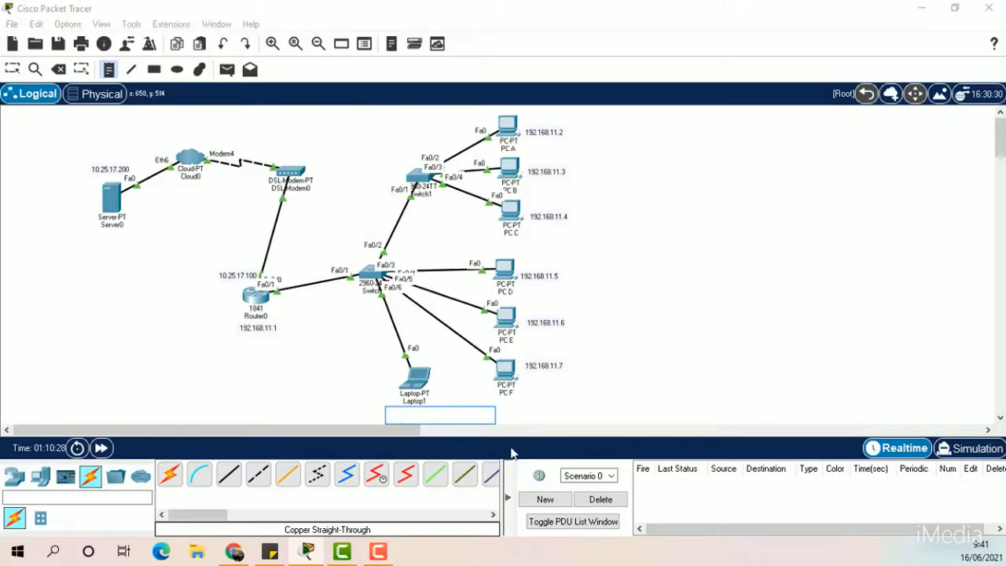
text(192.168)
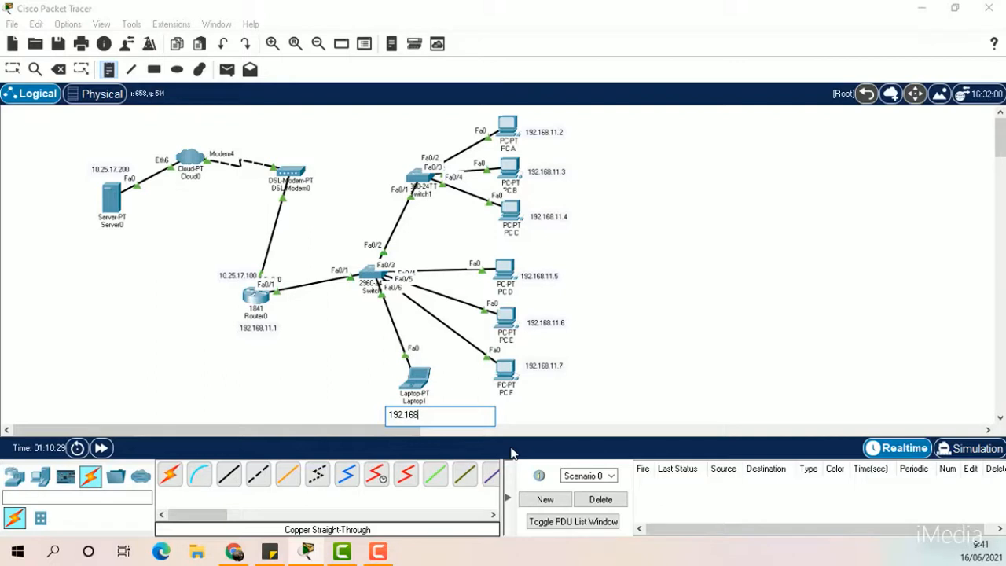
text(.11.8)
click(12, 72)
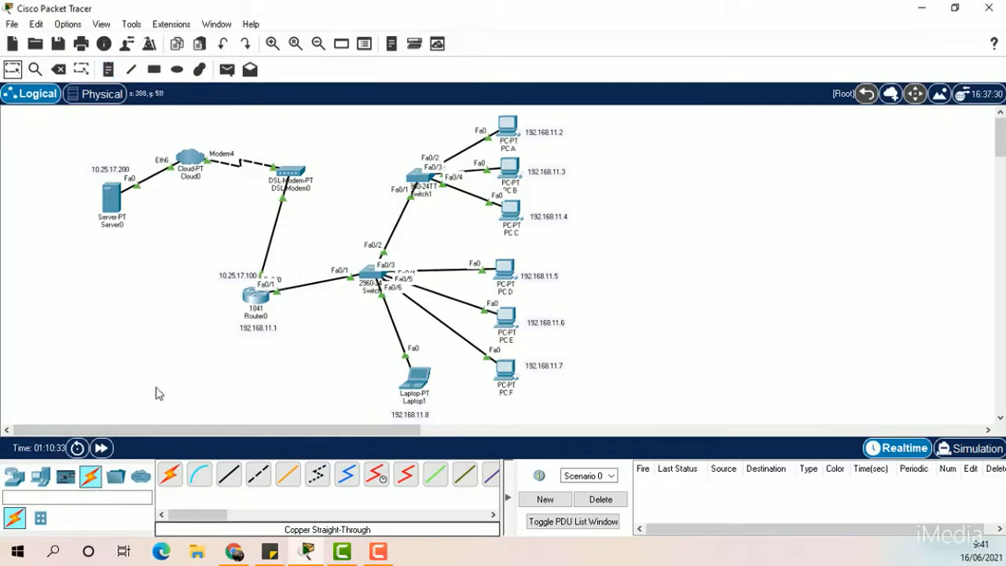
Add a Printer-PT end device below Router0, beside the laptop, and nudge the laptop's address note slightly up.
click(41, 476)
click(317, 473)
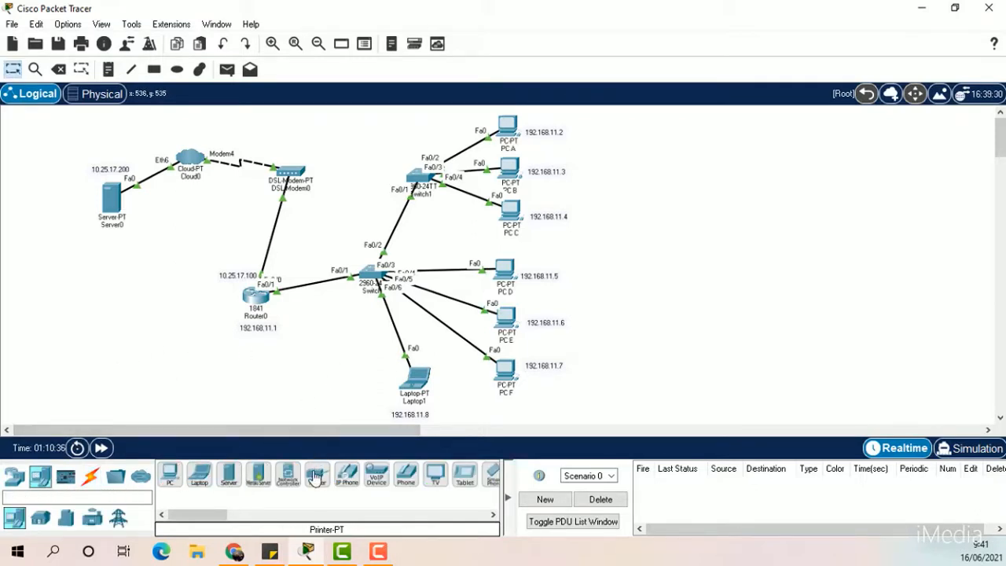
click(278, 387)
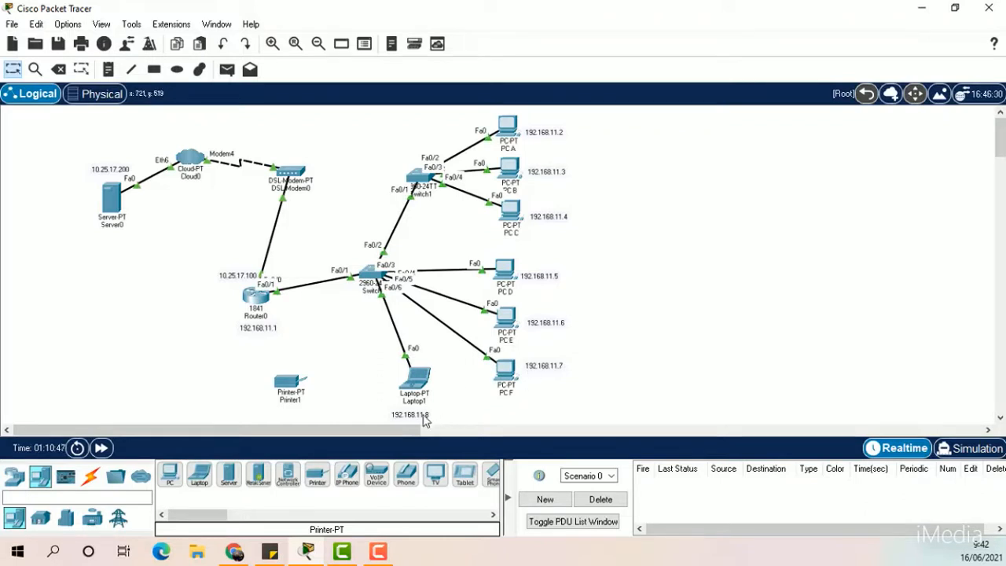
drag(426, 412, 426, 410)
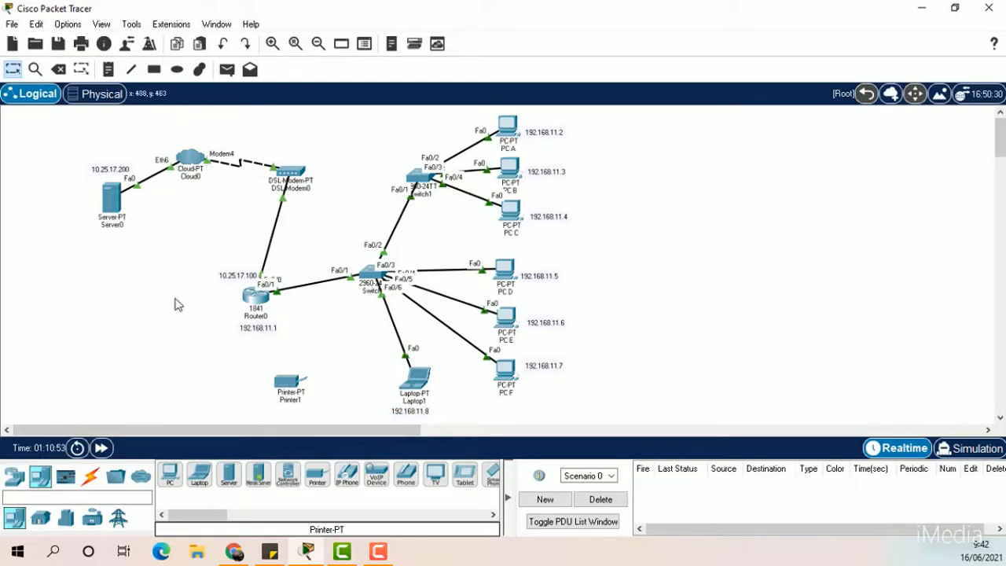
Connect Switch0's FastEthernet0/7 port to the printer's FastEthernet0 port with a copper straight-through cable.
click(91, 477)
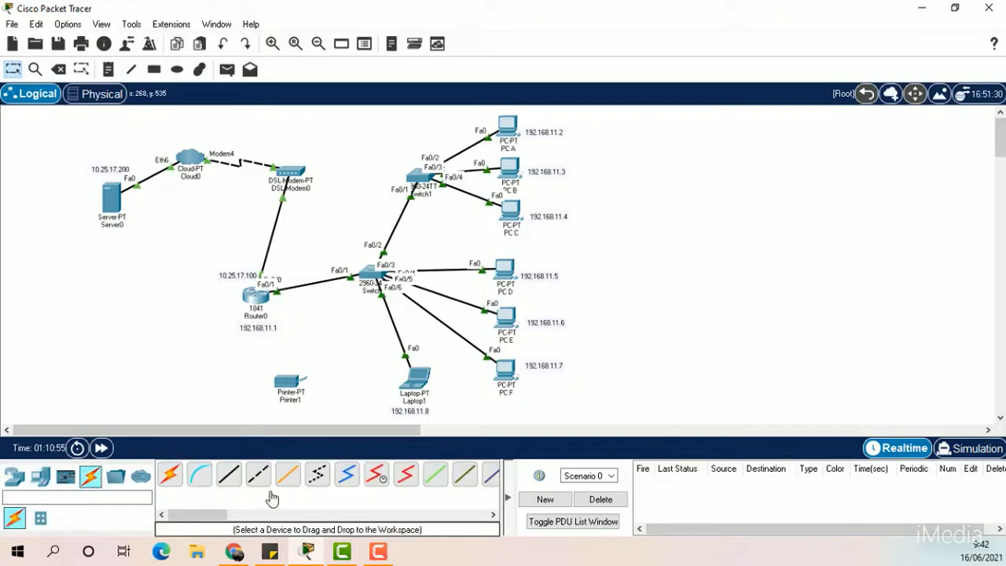
click(229, 476)
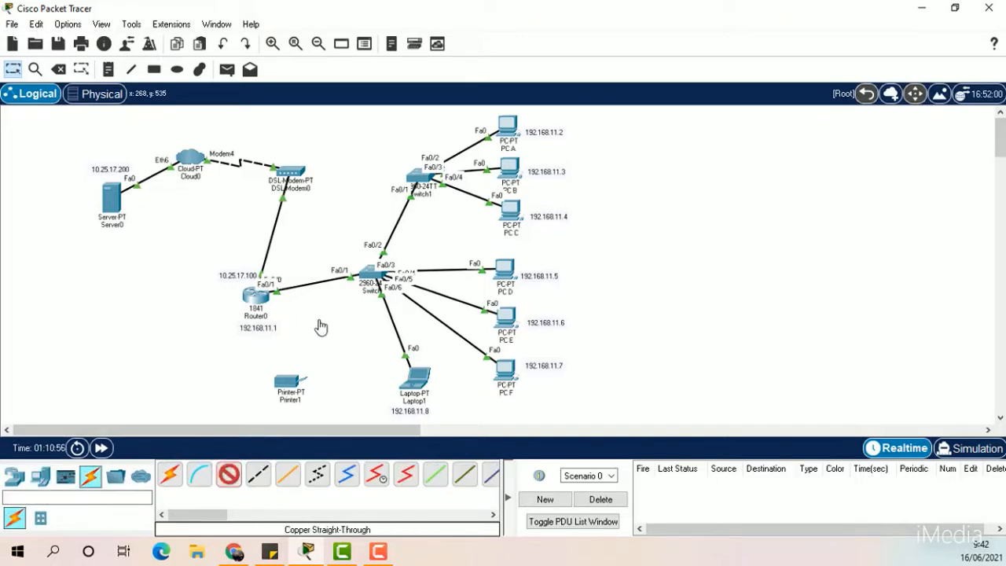
click(372, 271)
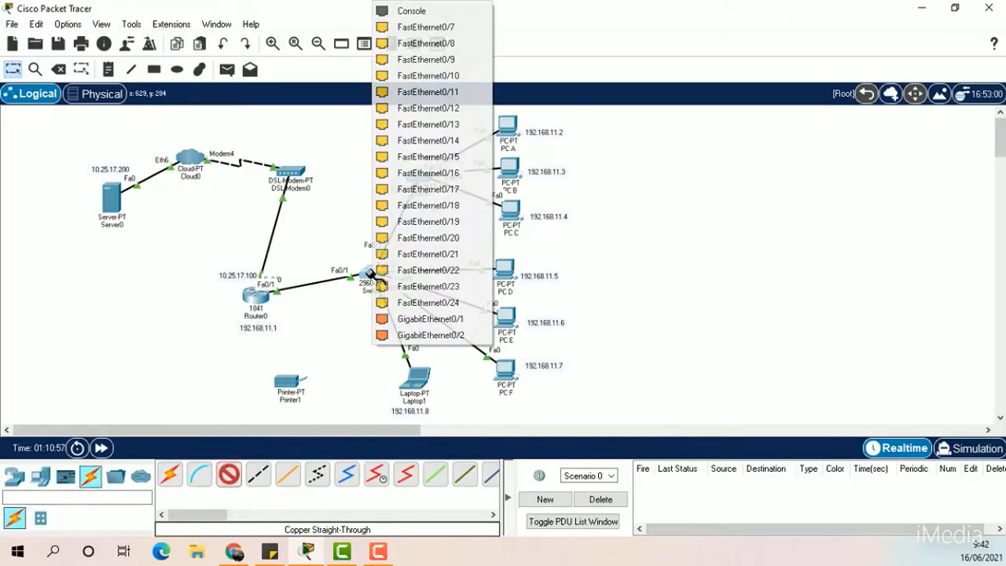
click(461, 30)
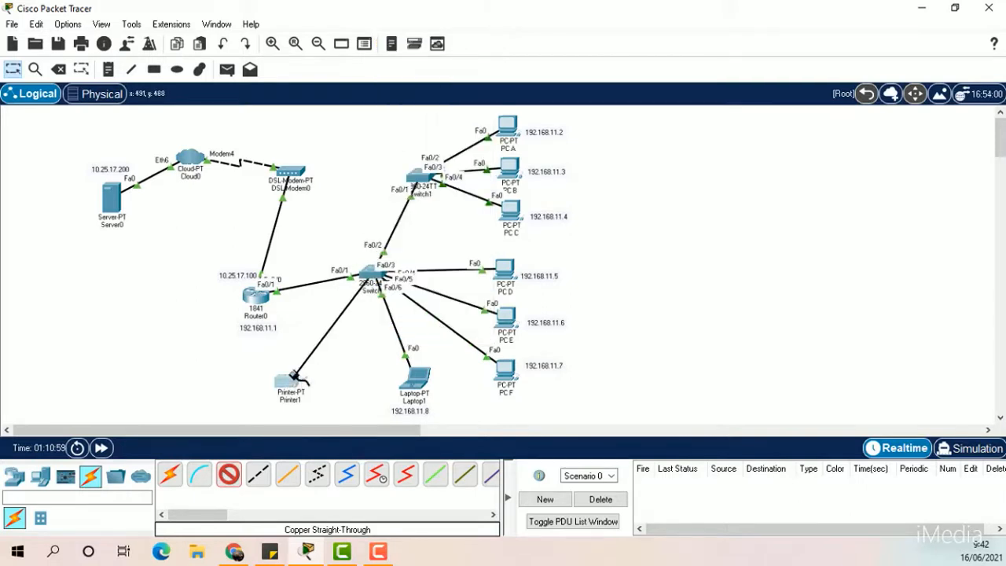
click(289, 384)
click(339, 393)
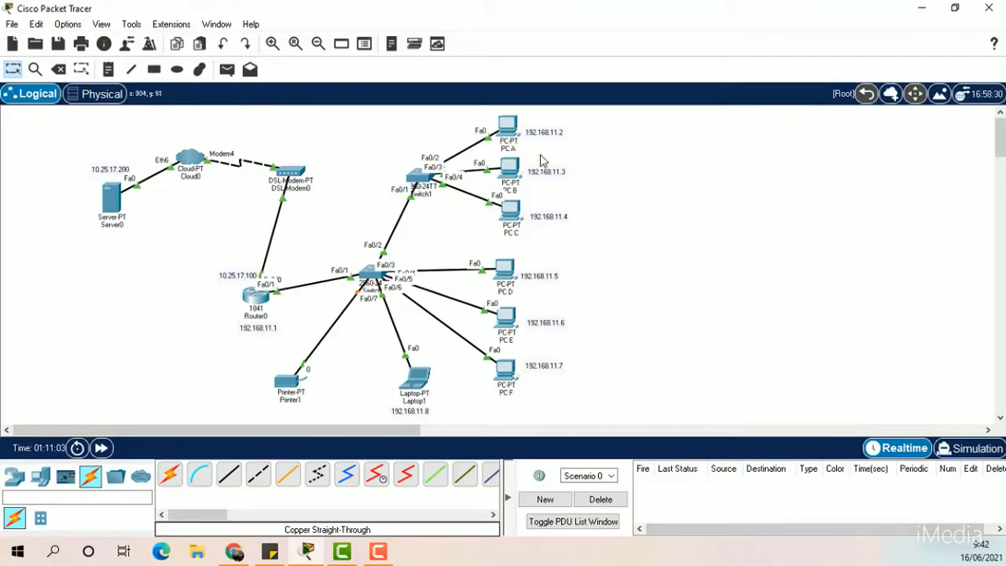
Place a note reading 192.168.11.9 below the printer.
click(290, 386)
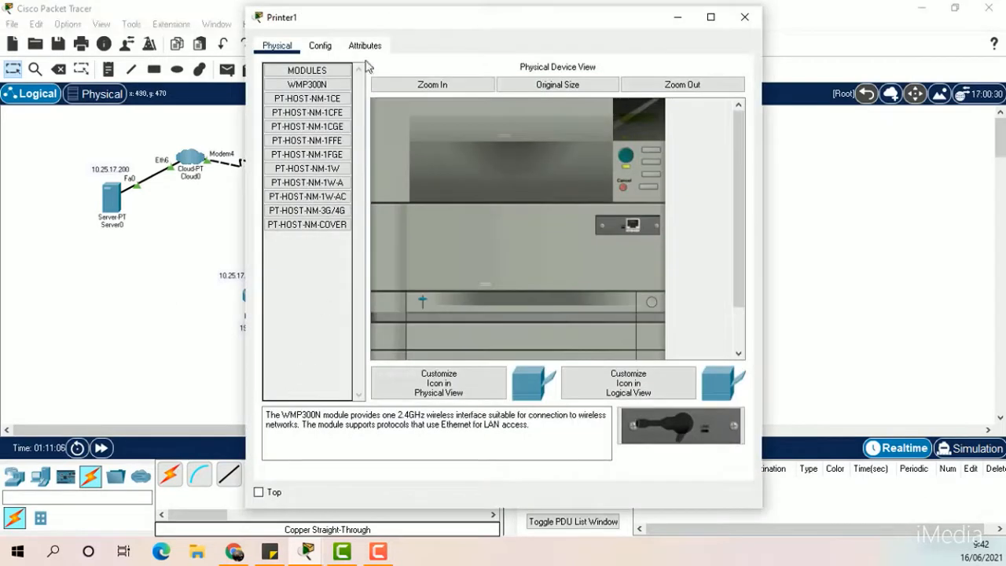
click(744, 17)
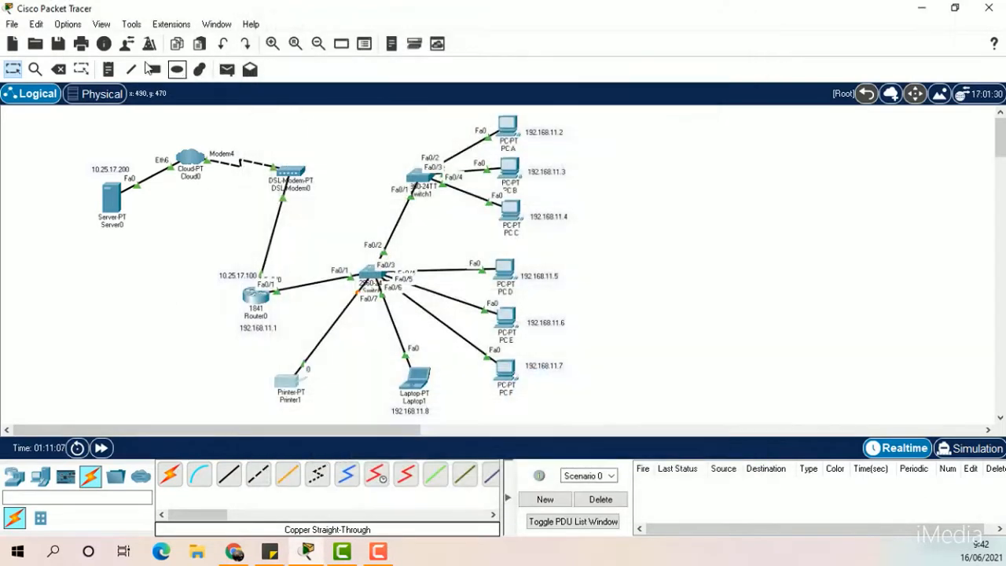
click(109, 69)
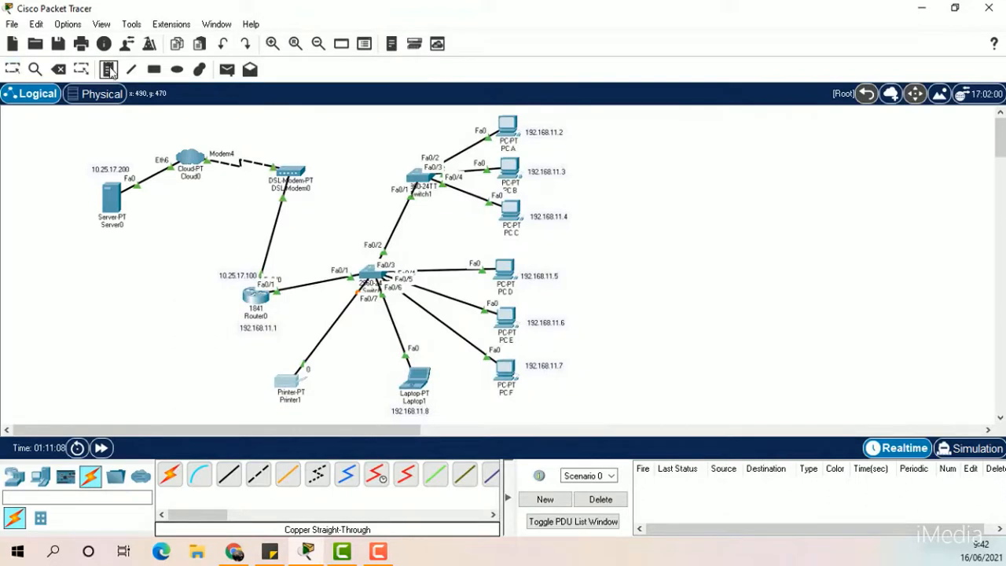
click(269, 412)
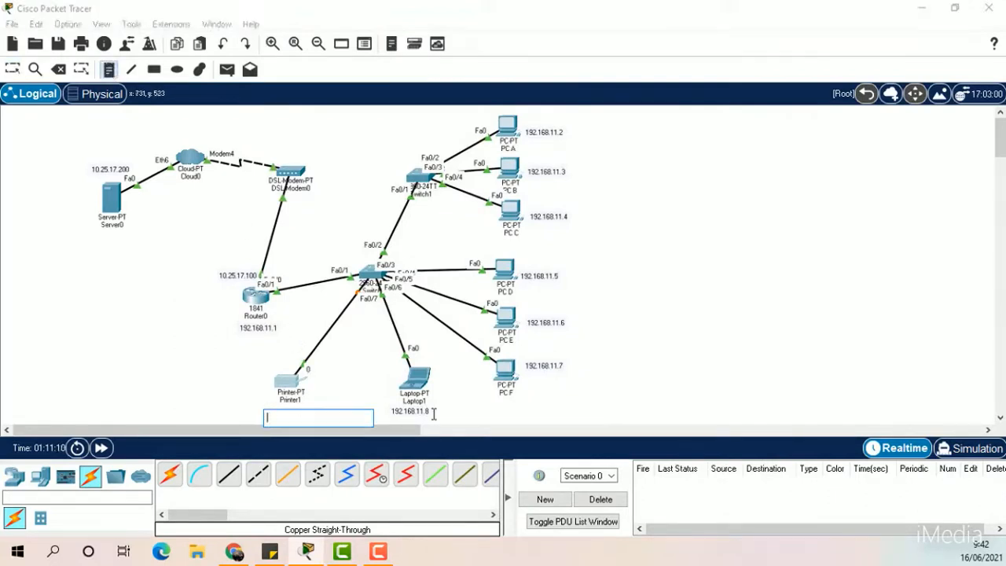
text(192.168)
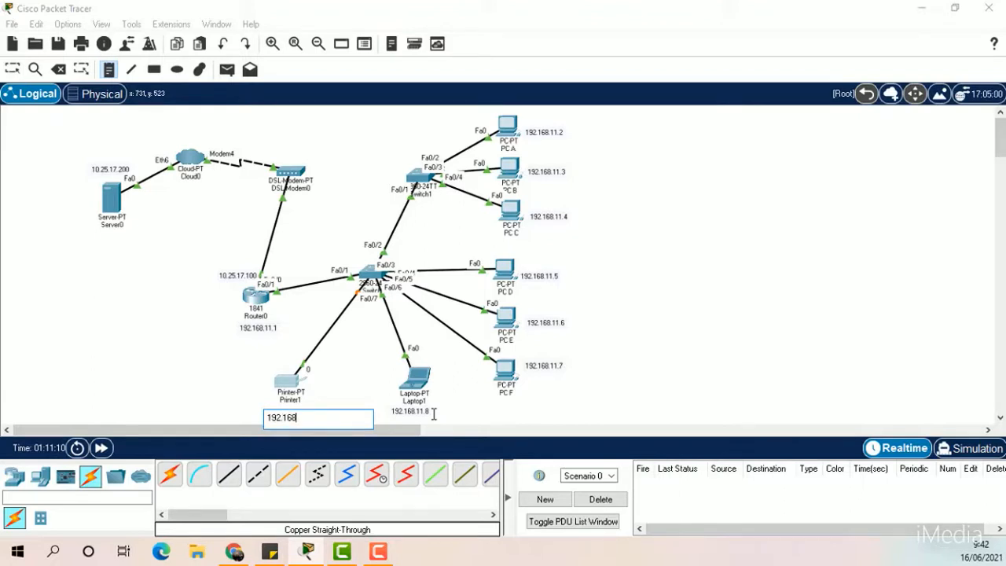
text(.11.9)
click(12, 70)
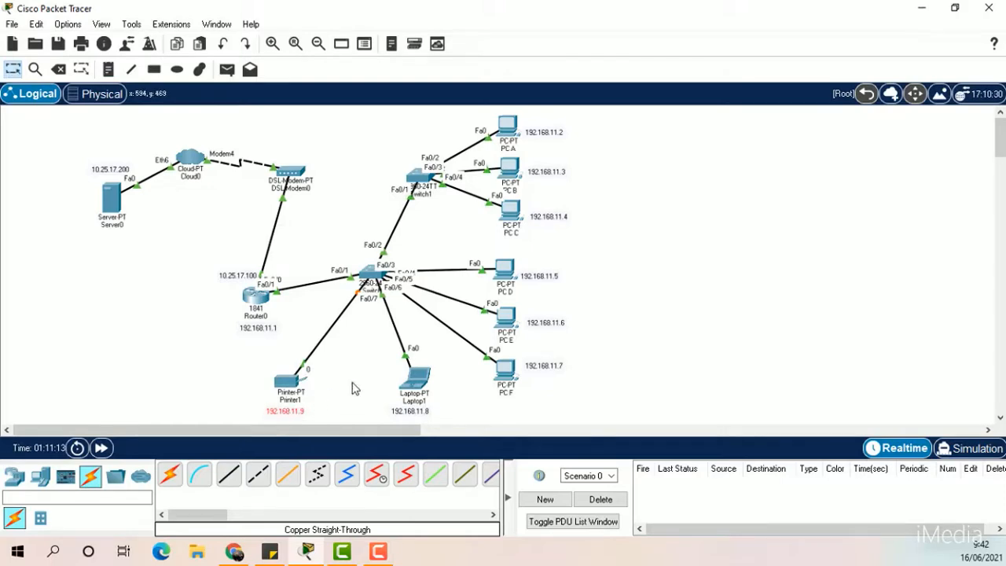
Set the printer's static IPv4 default gateway to 192.168.11.1 in its global settings.
click(292, 384)
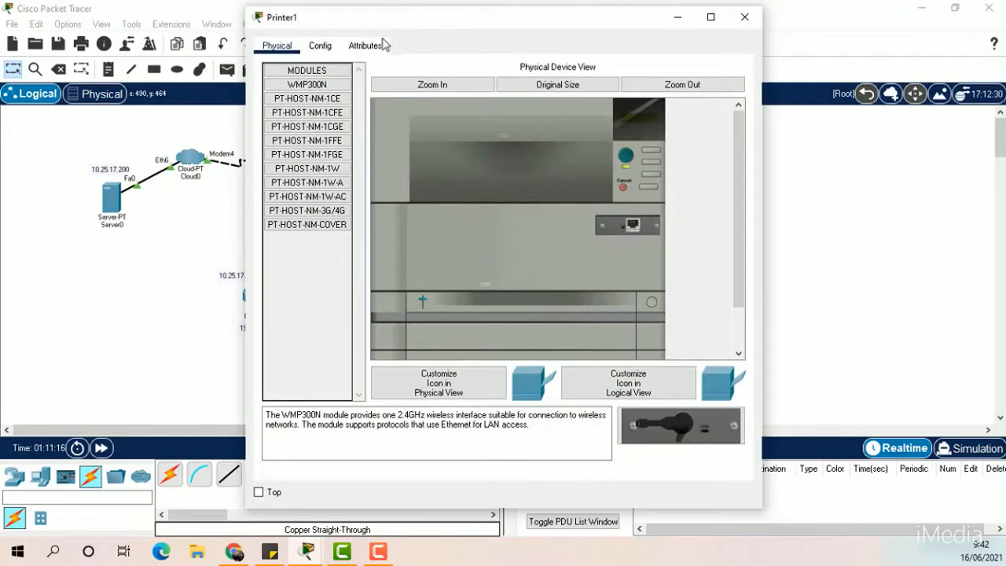
drag(374, 27, 431, 41)
click(376, 58)
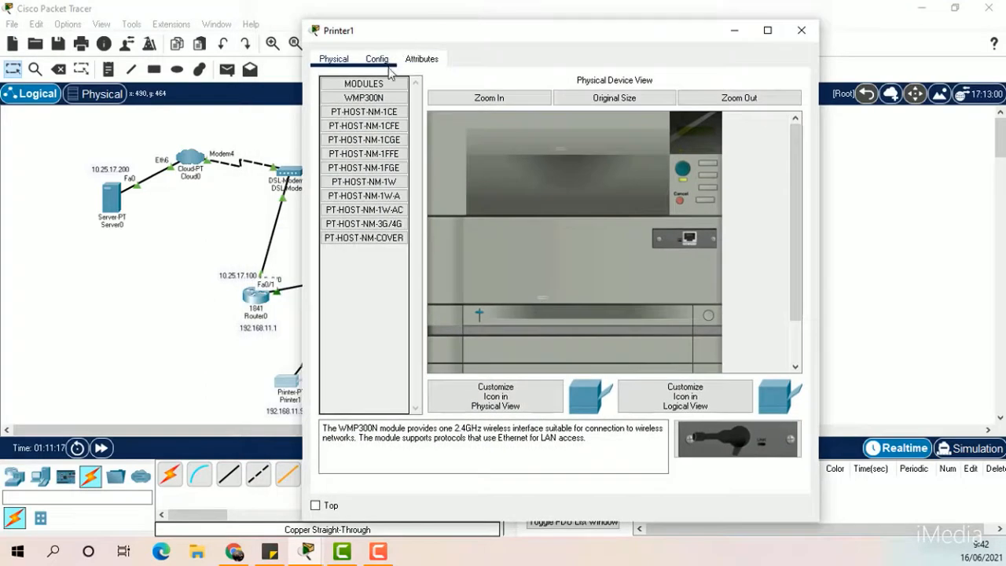
click(354, 99)
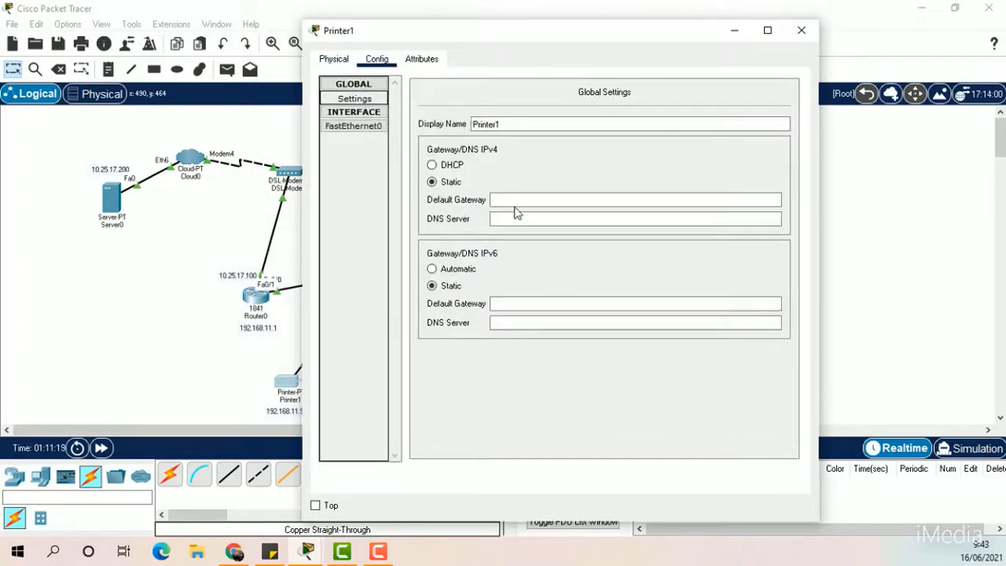
click(520, 203)
drag(511, 38, 592, 72)
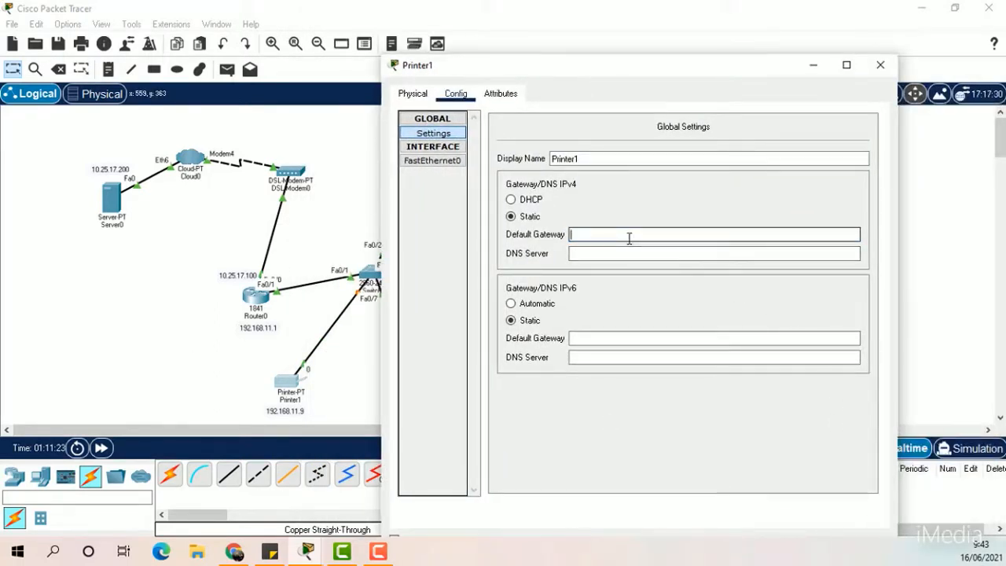
text(2)
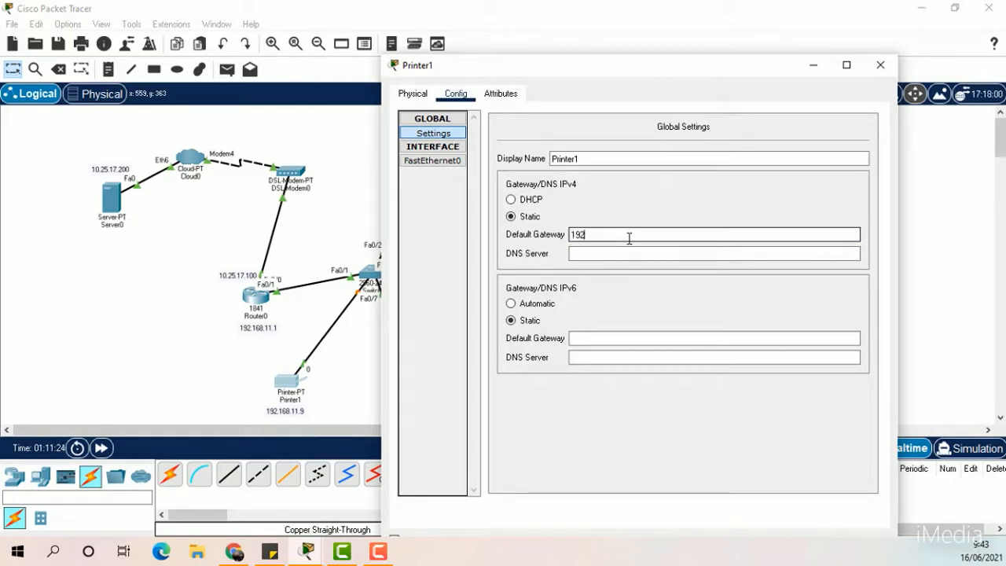
text(.168.1)
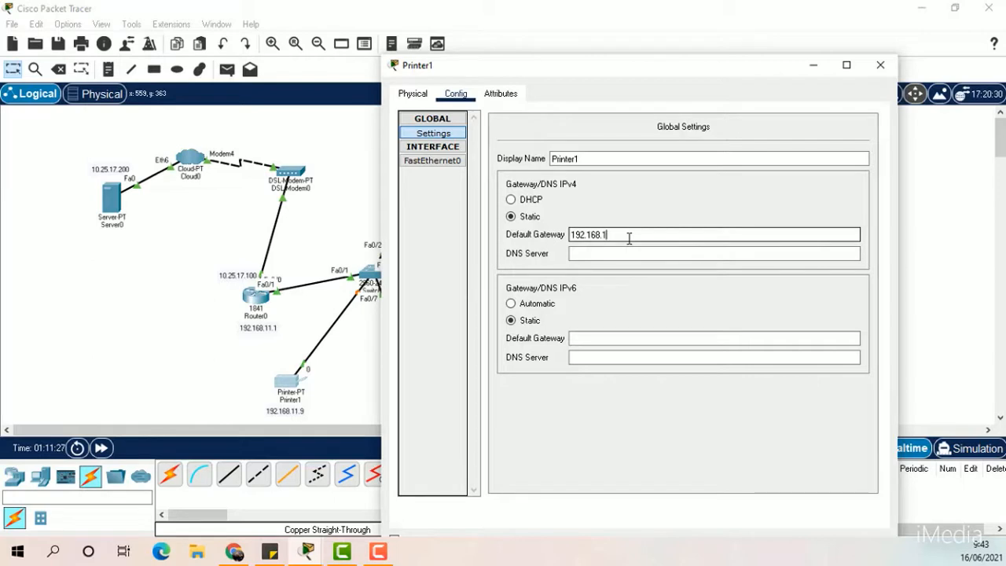
text(1.1)
click(573, 253)
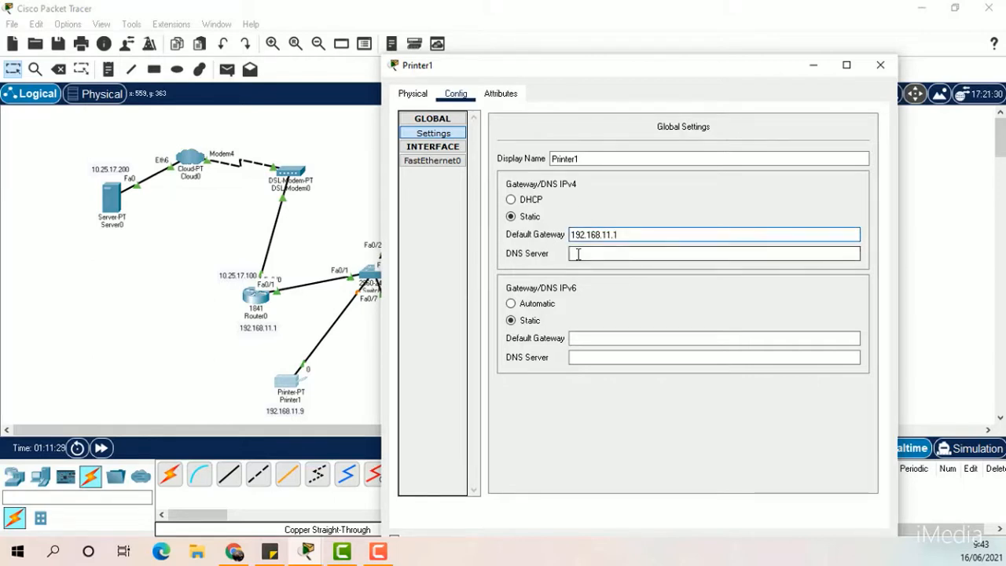
Give the printer's FastEthernet0 interface the static IPv4 address 192.168.11.9 with subnet mask 255.255.255.0, and close its configuration.
click(445, 161)
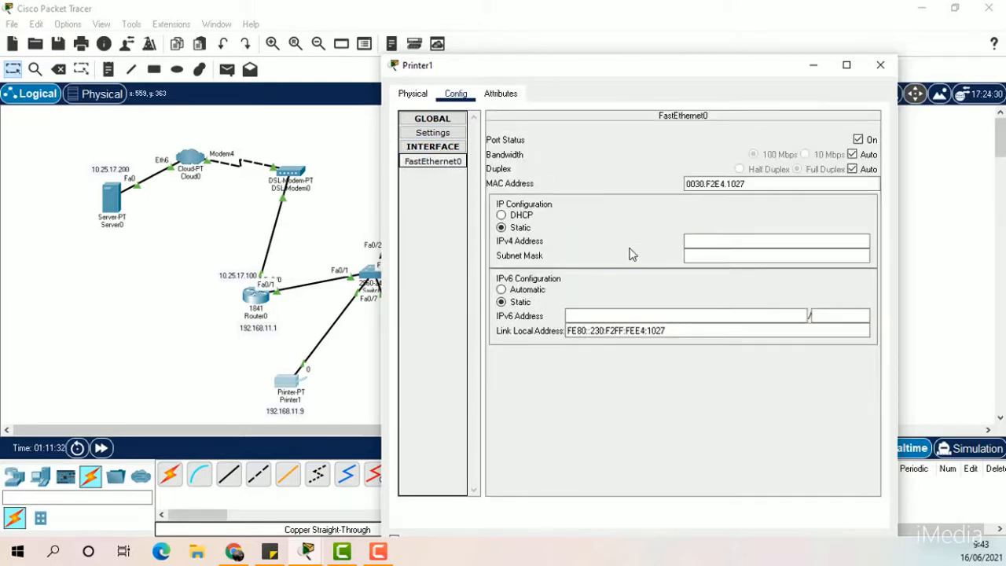
click(776, 241)
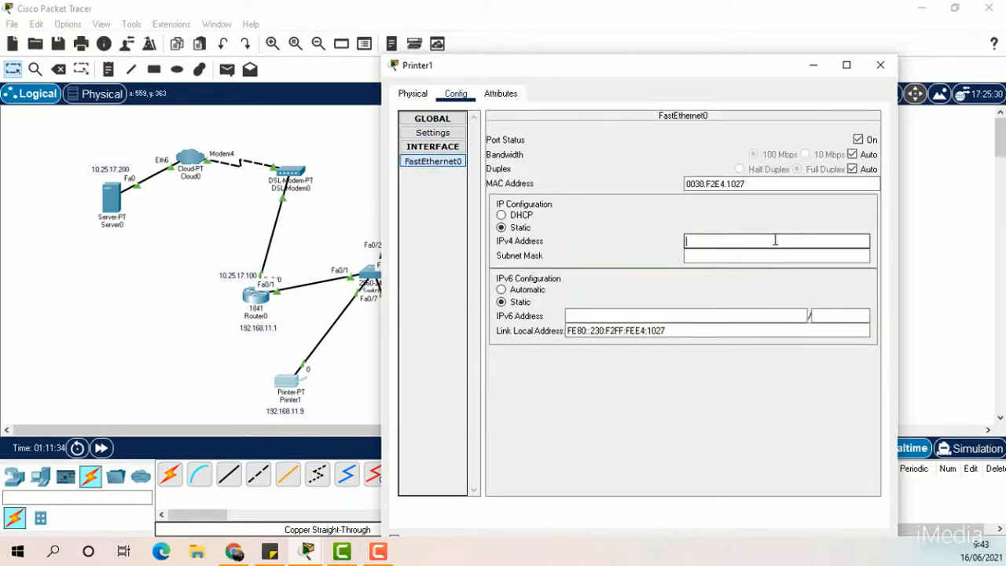
text(192.168.11.)
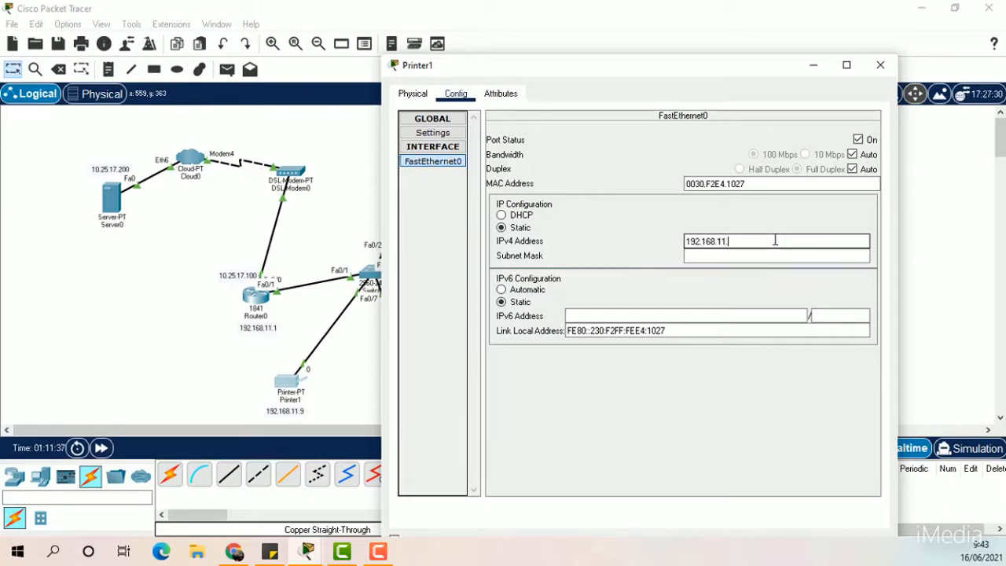
text(9)
click(760, 255)
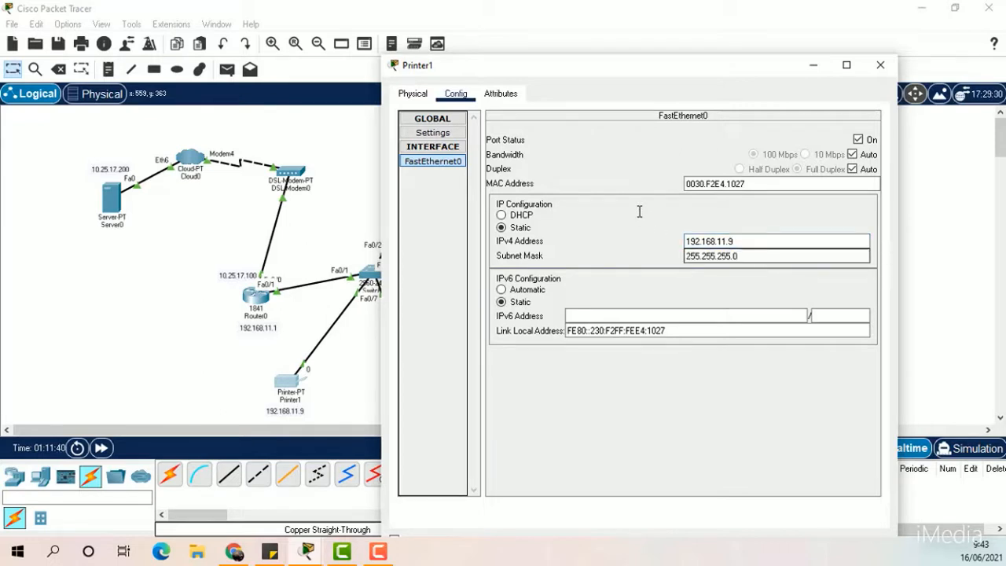
click(880, 69)
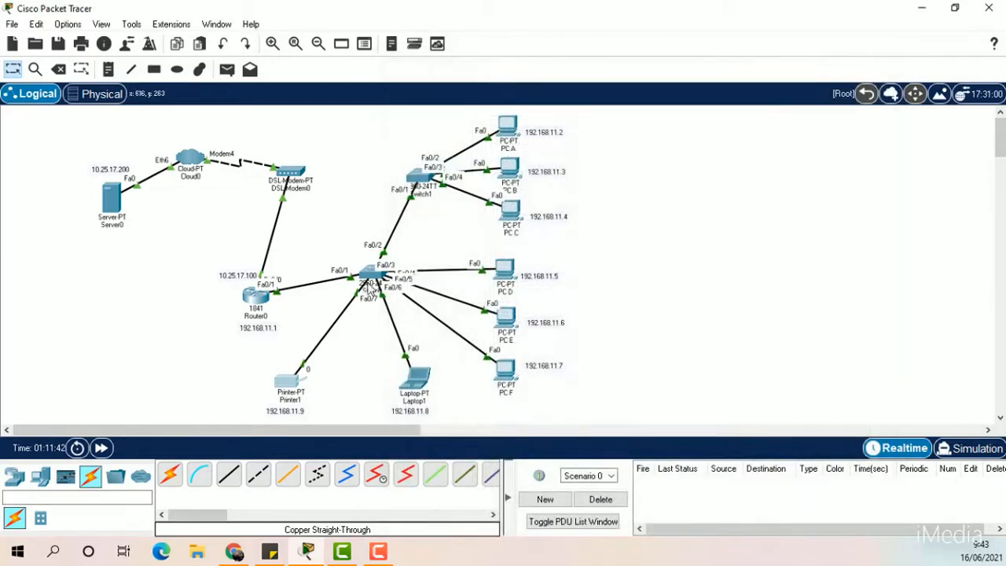
Test connectivity with simple PDUs from Printer1 to Server0 and from Server0 to Printer1, and delete the test scenario.
click(226, 69)
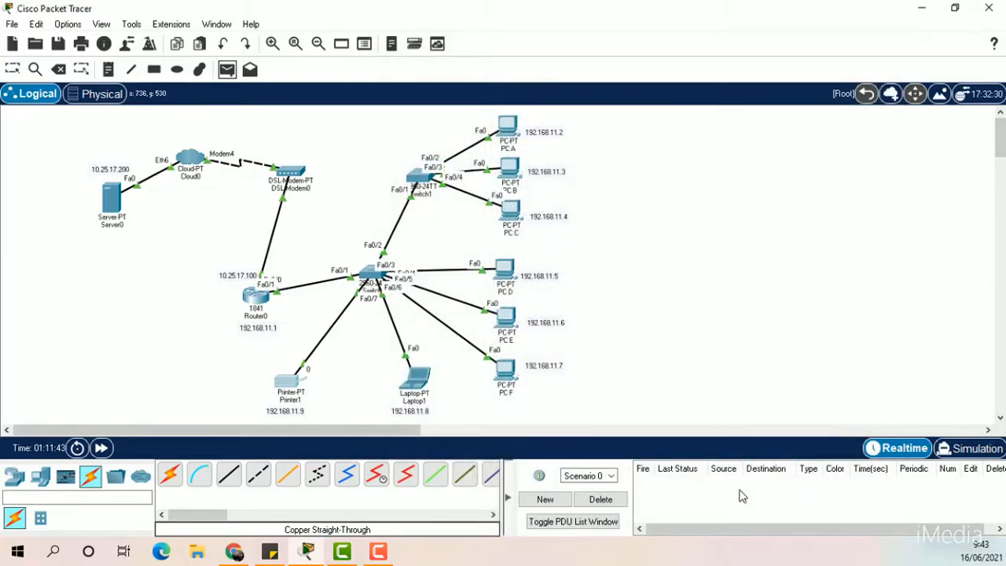
click(291, 381)
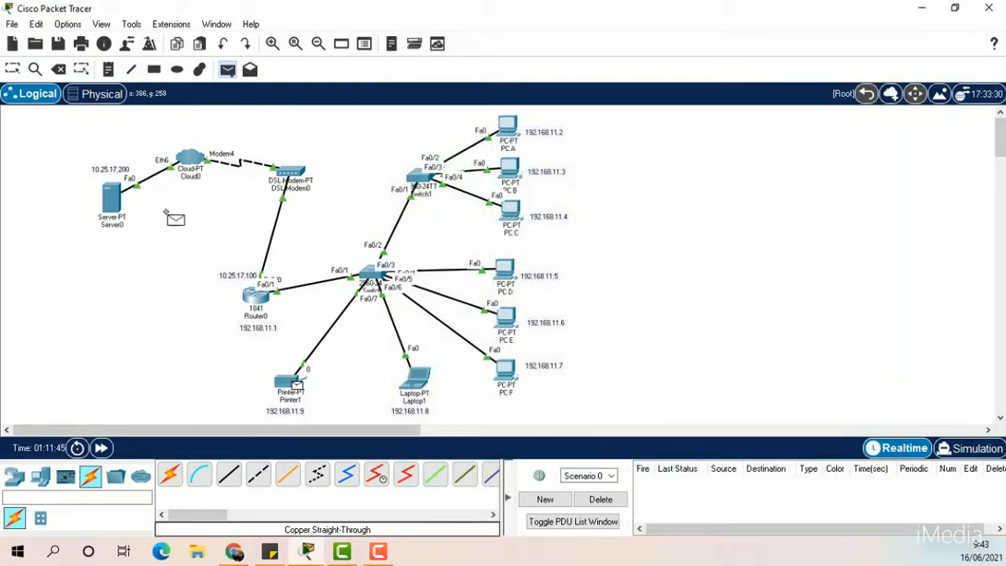
click(114, 198)
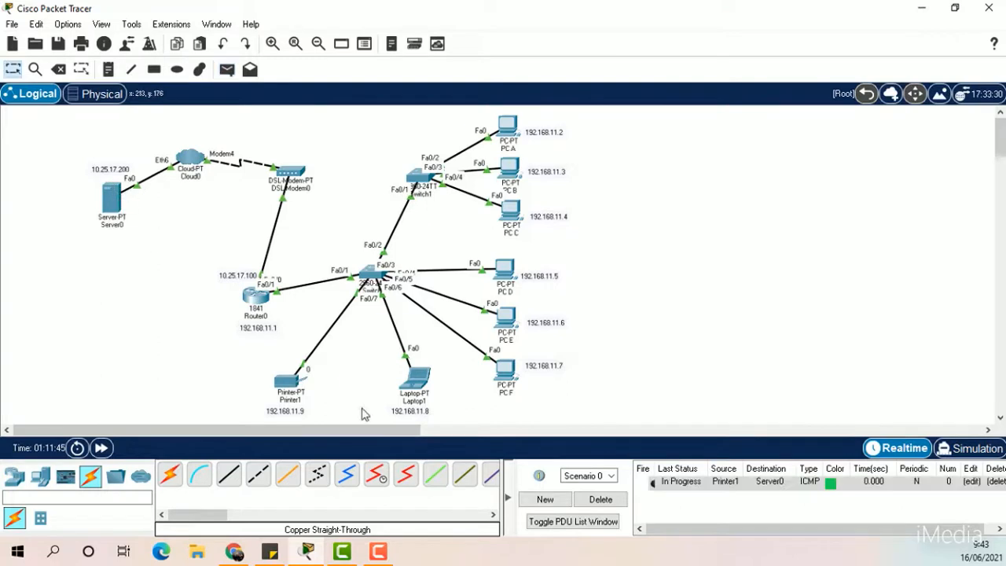
click(226, 70)
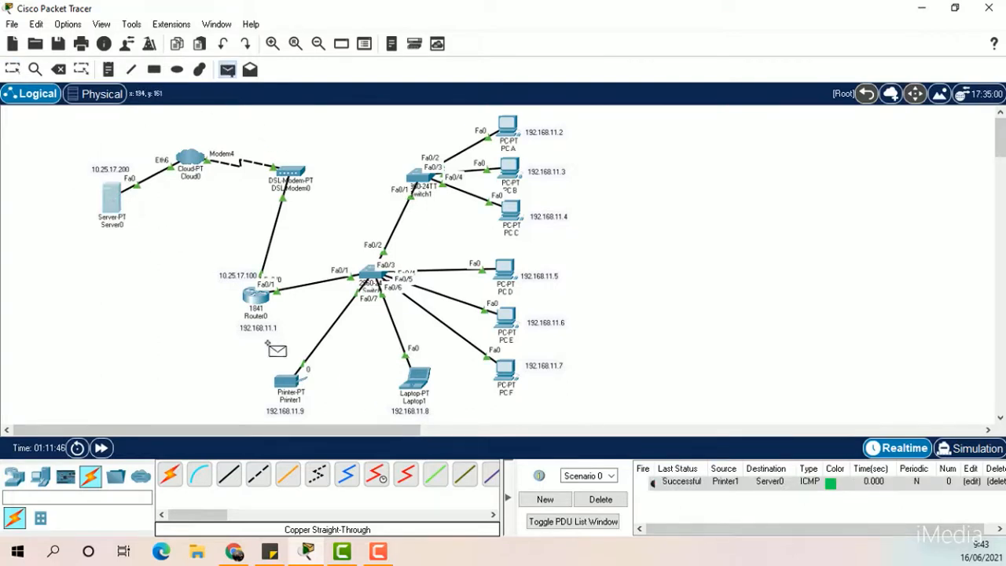
click(111, 199)
click(291, 382)
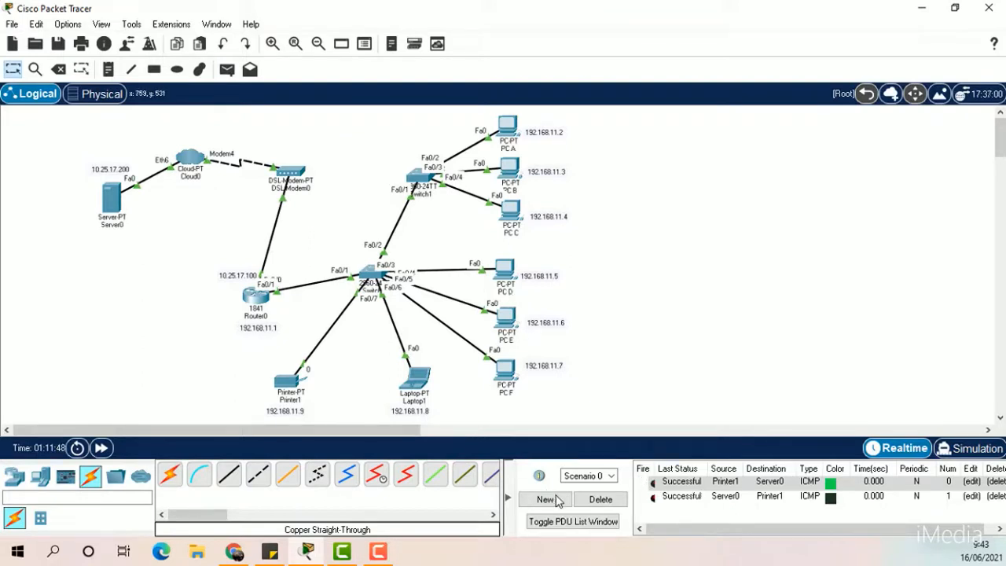
click(605, 503)
Test connectivity with simple PDUs from PC A and PC D to Printer1, and delete the test scenario.
click(227, 70)
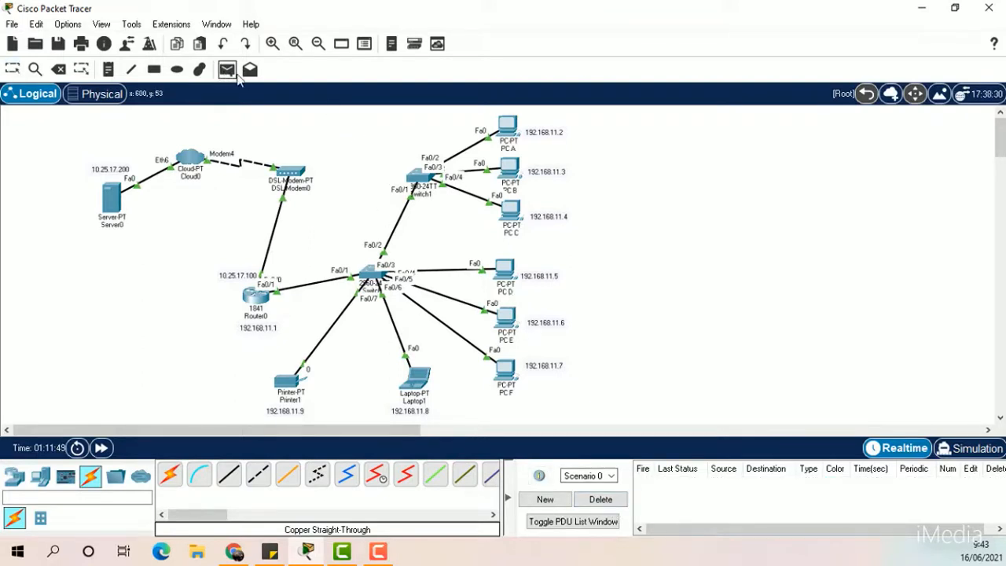
click(513, 128)
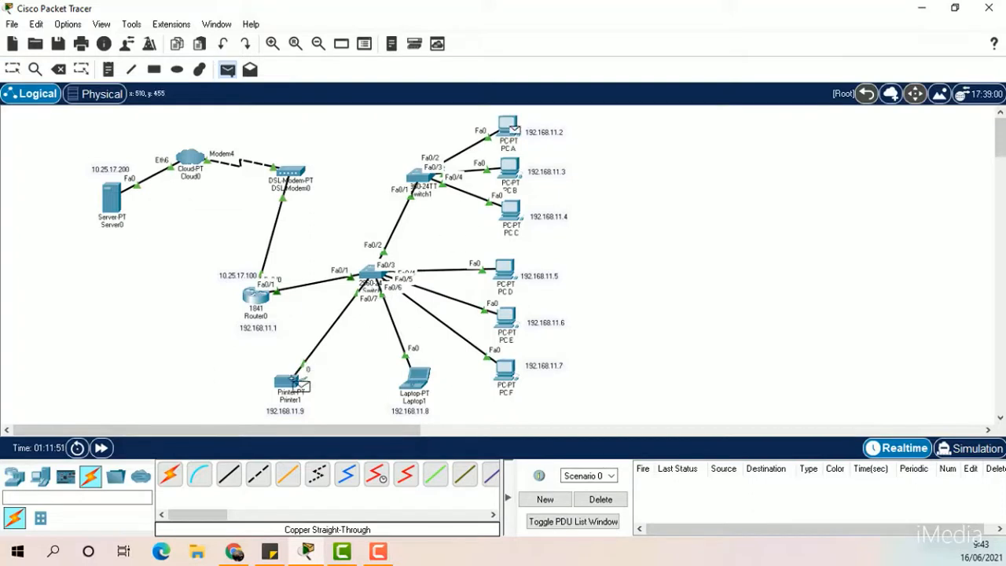
click(295, 383)
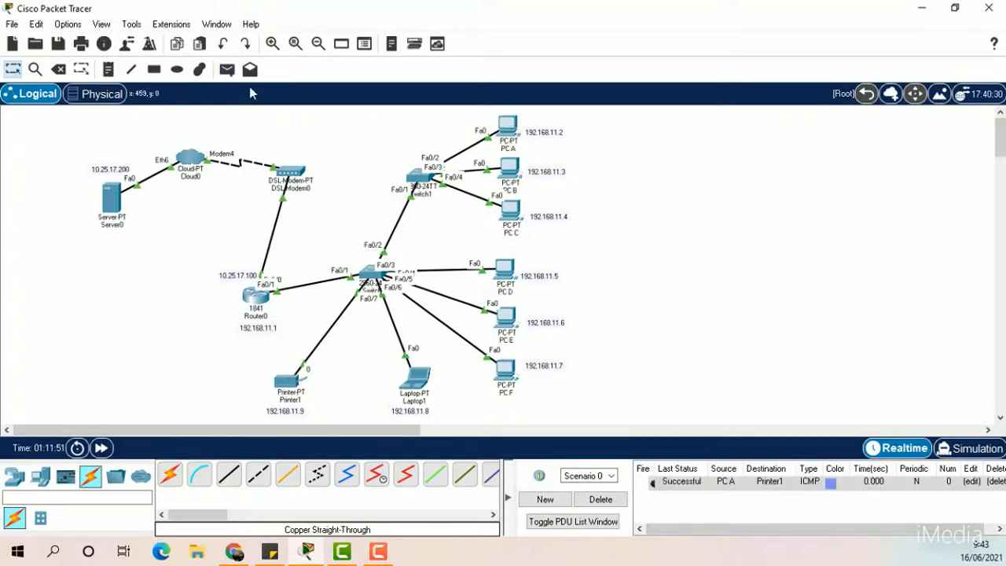
click(227, 70)
click(507, 271)
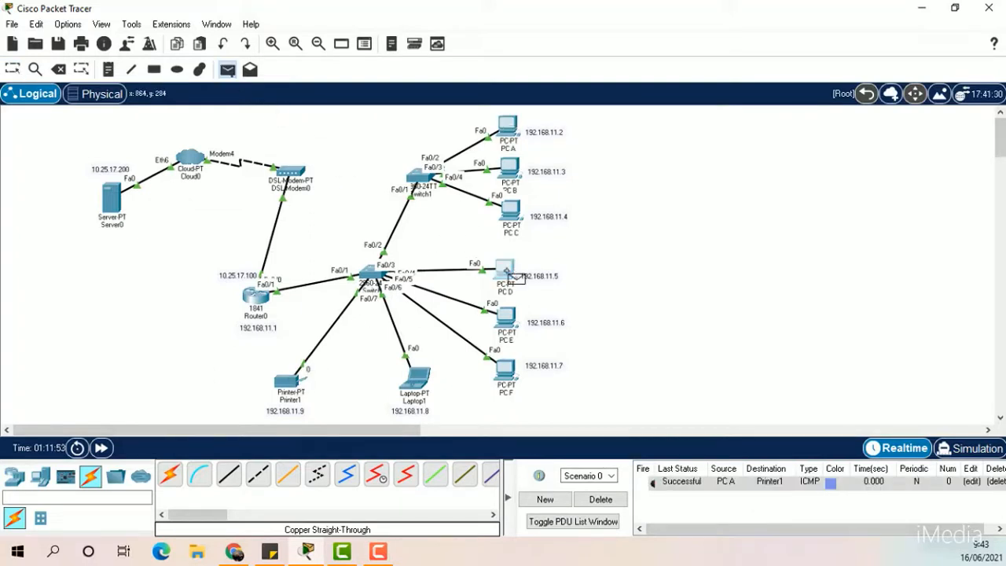
click(291, 386)
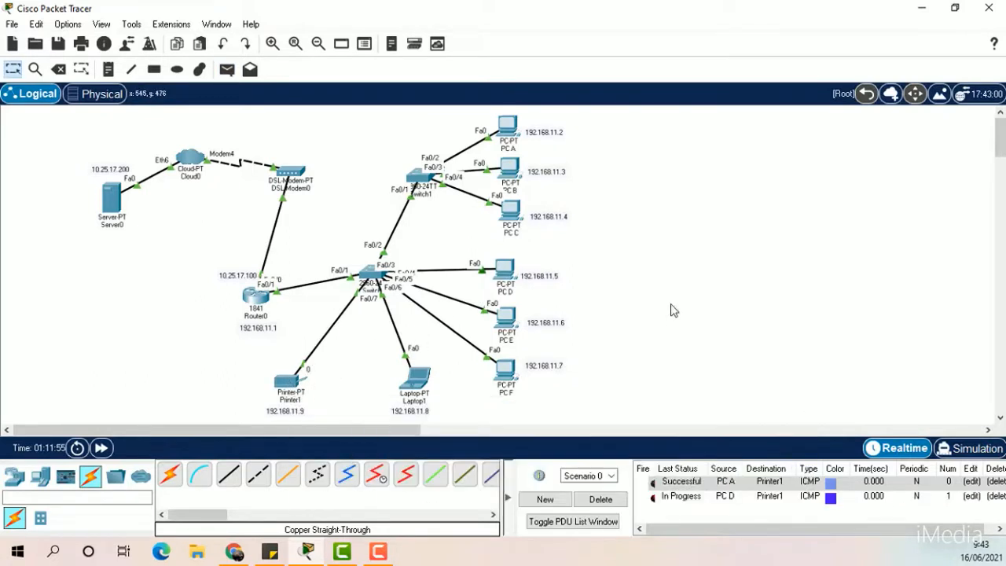
click(618, 503)
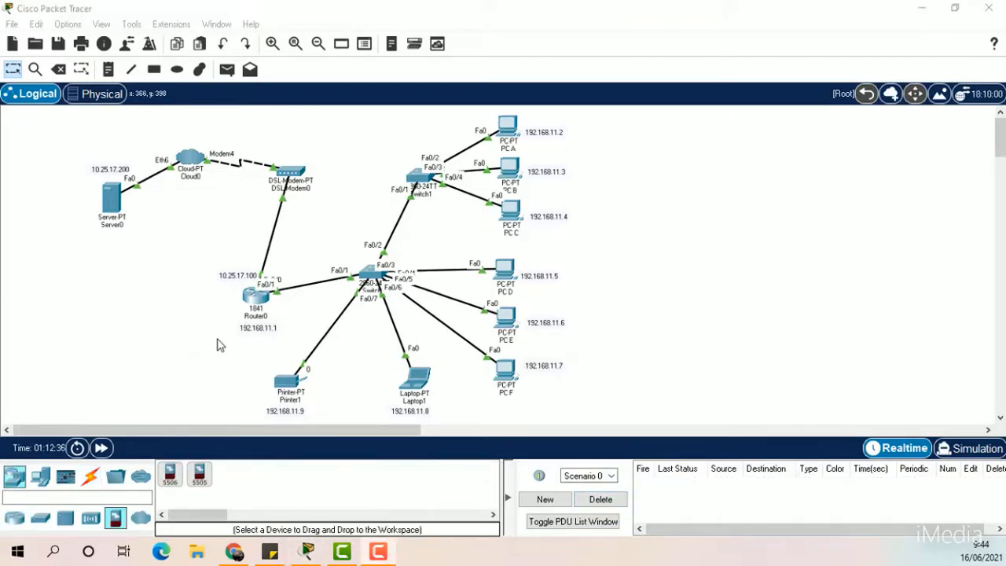
Place a note reading "JARINIGAN CLIENT SERVER MENGGUNAKAN CLOUD SERTA SHARING PRINTER" above the topology and shift it left, clear of PC A.
click(202, 299)
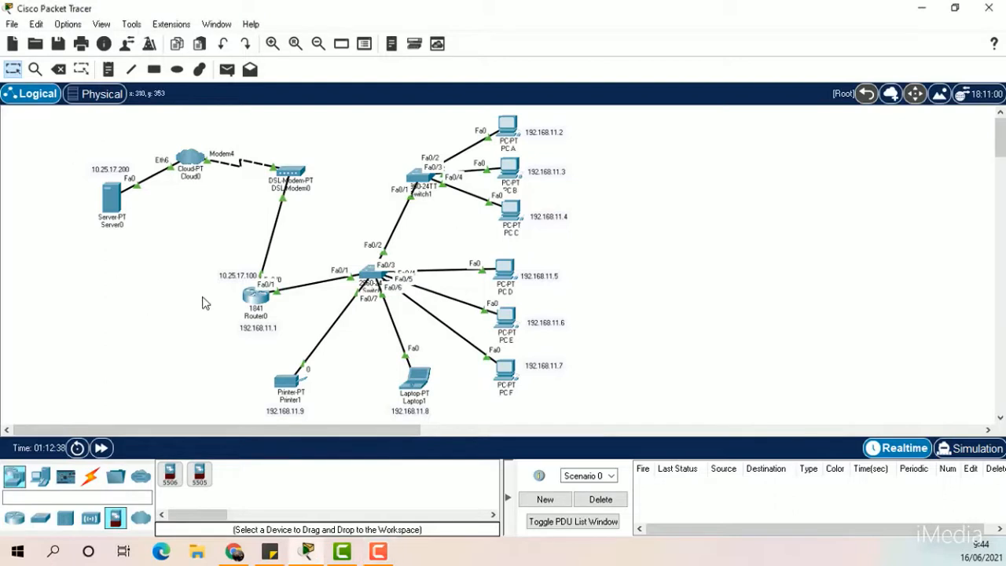
click(108, 70)
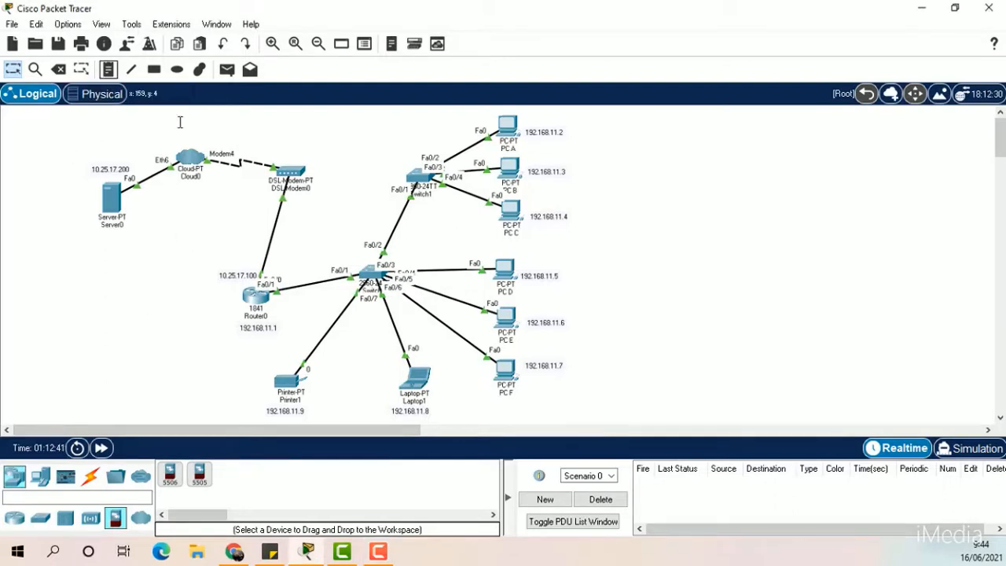
click(258, 118)
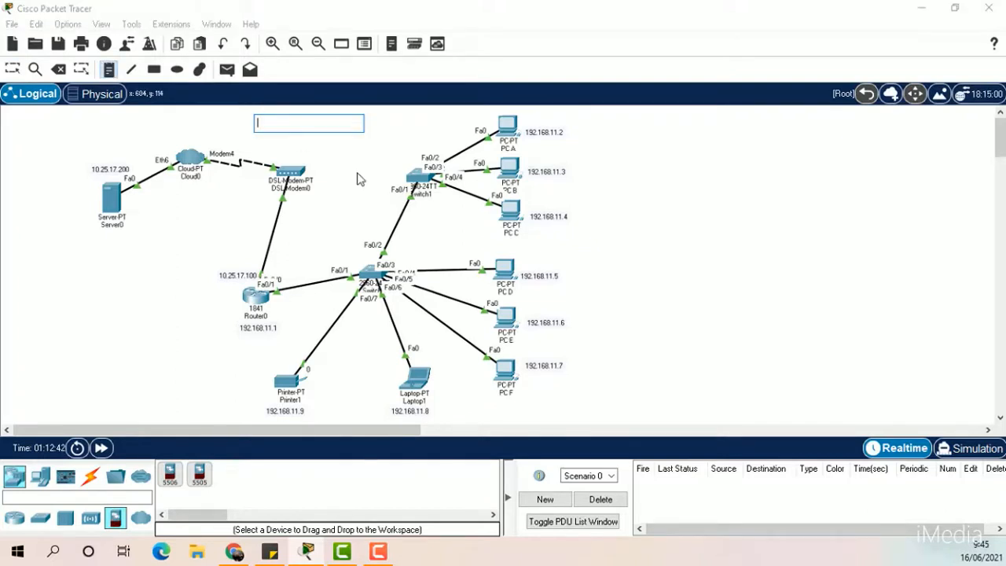
text(JARINI)
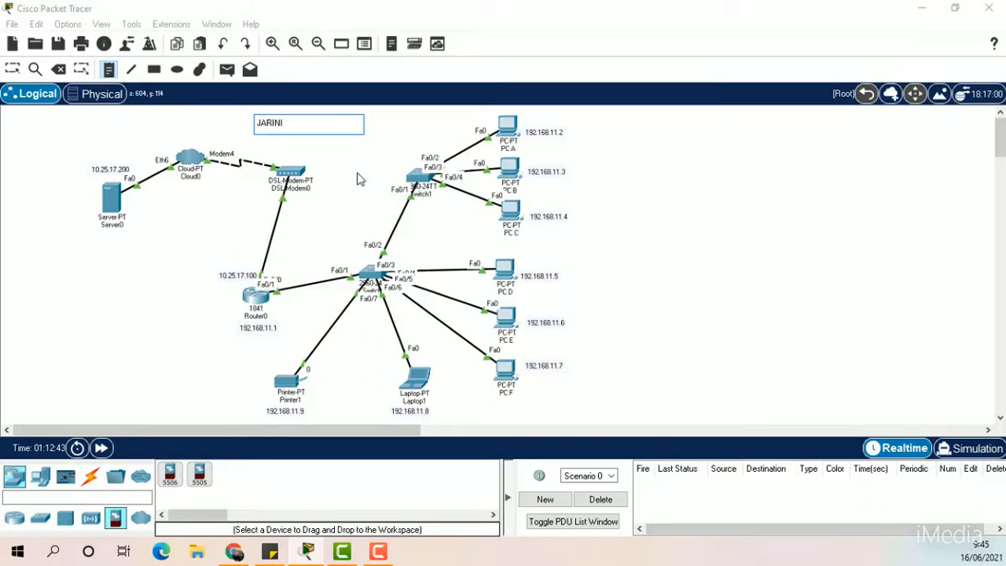
text(GAN CLIENT SERVE)
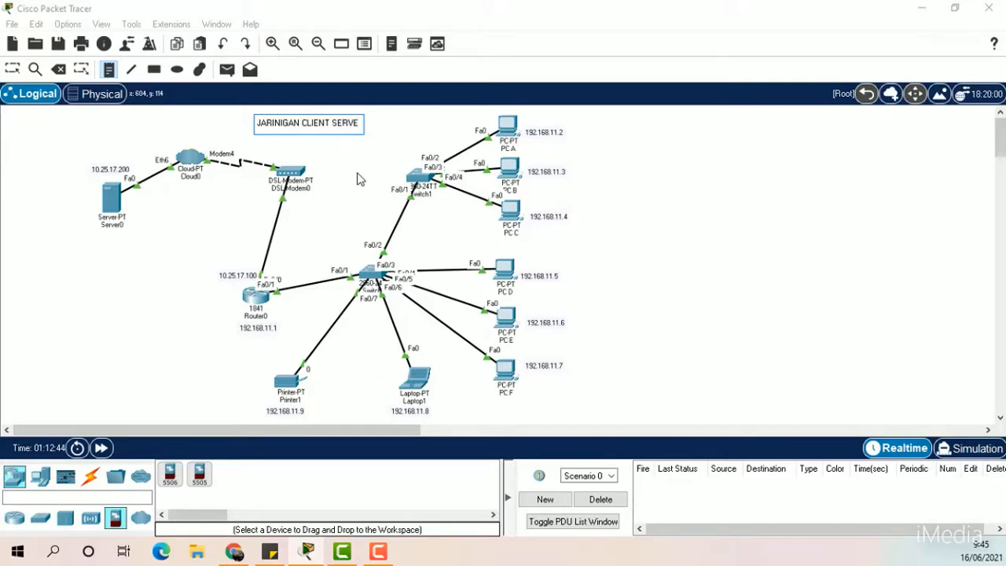
text(R)
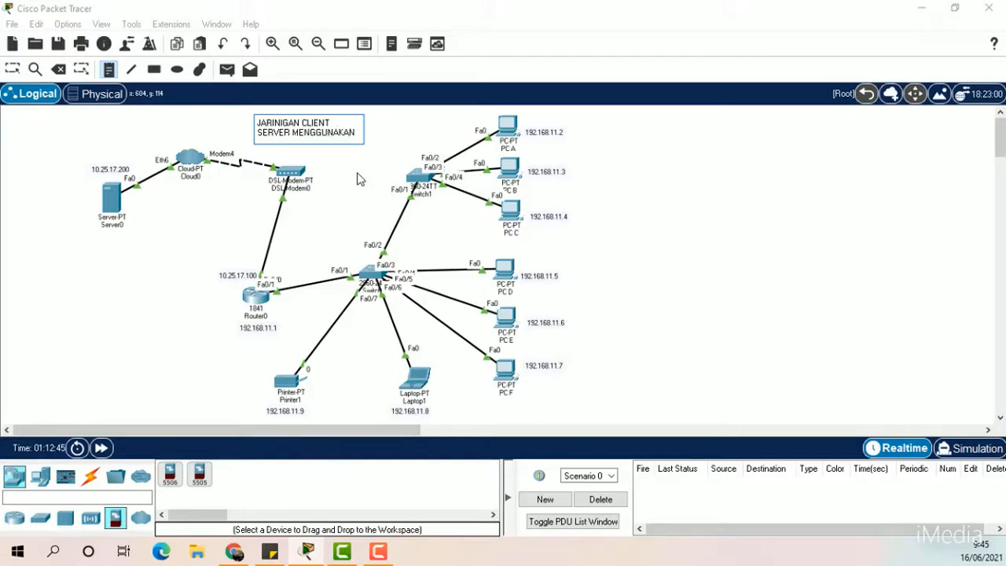
text(MENGGUNAKAN CLOUD)
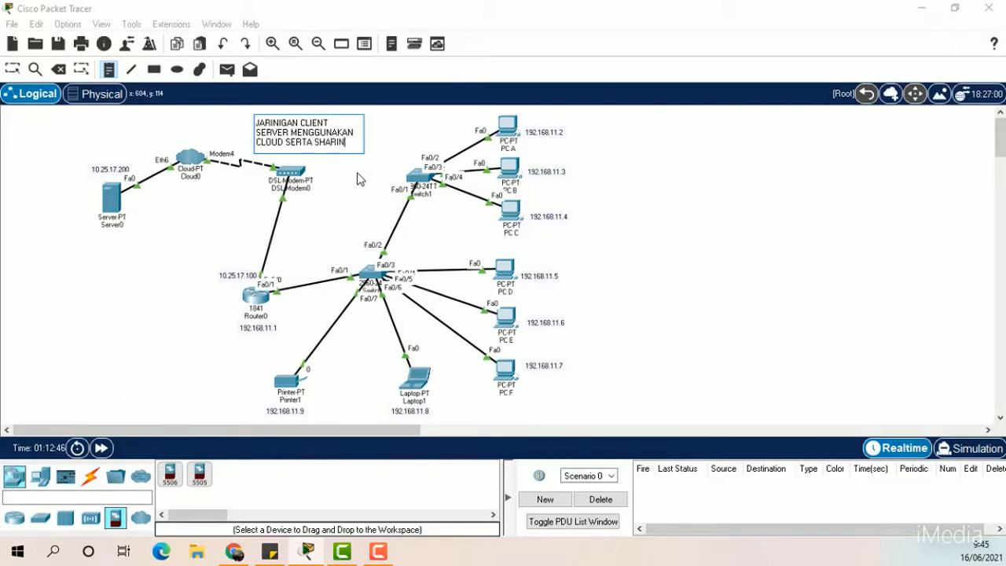
text(SERTA SHARING PRINTER)
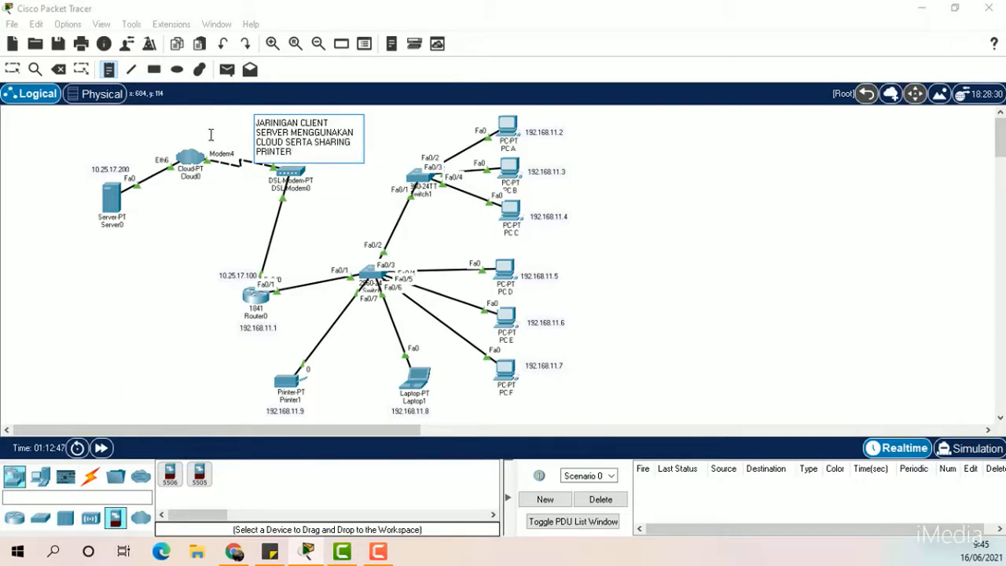
click(11, 72)
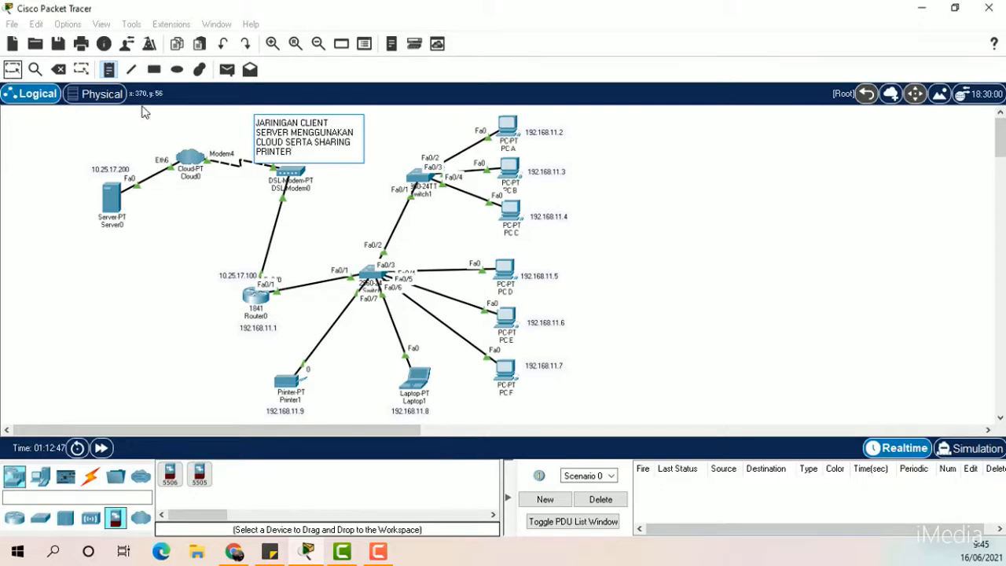
click(317, 155)
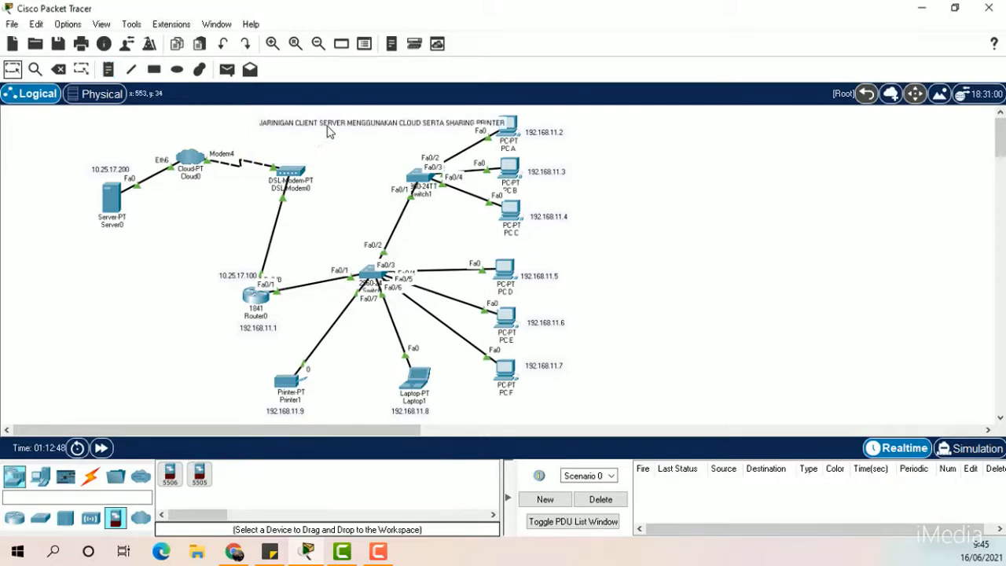
drag(328, 131, 287, 131)
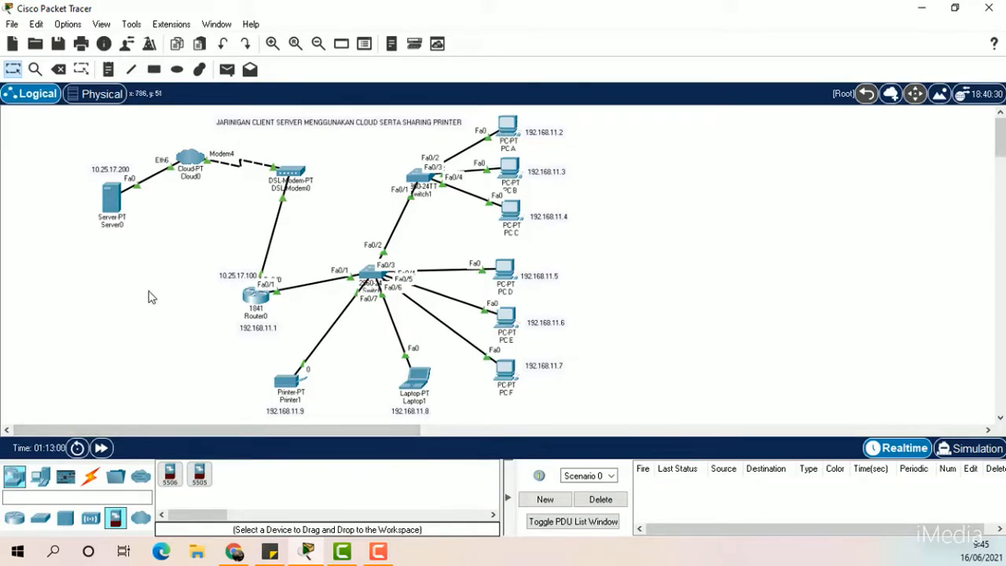
Save the network in the saves folder as "client server and sharing printer" in the Packet Tracer Activity File (*.pkt) format.
click(12, 23)
click(255, 169)
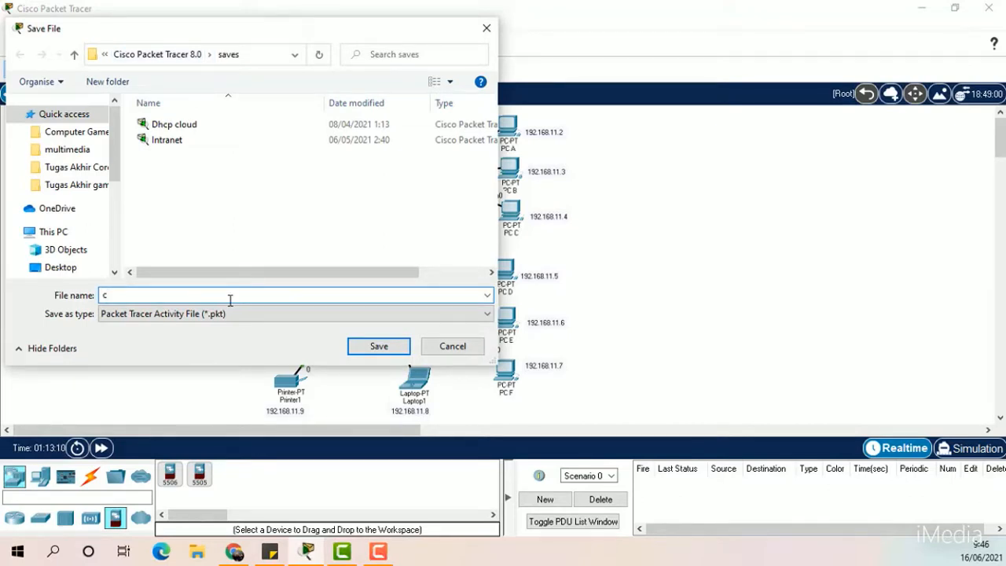
text(lient server and sharing)
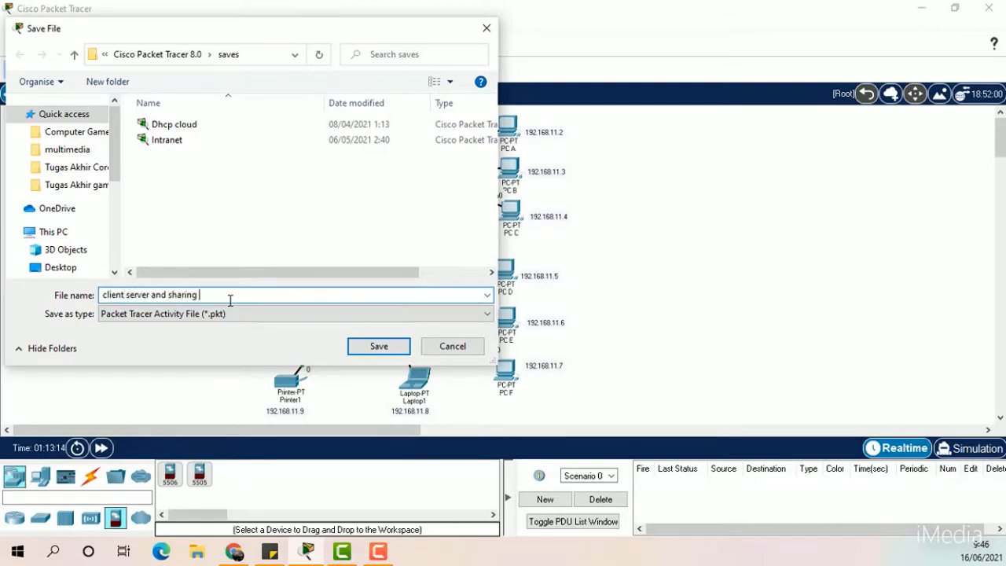
text( printer)
click(363, 353)
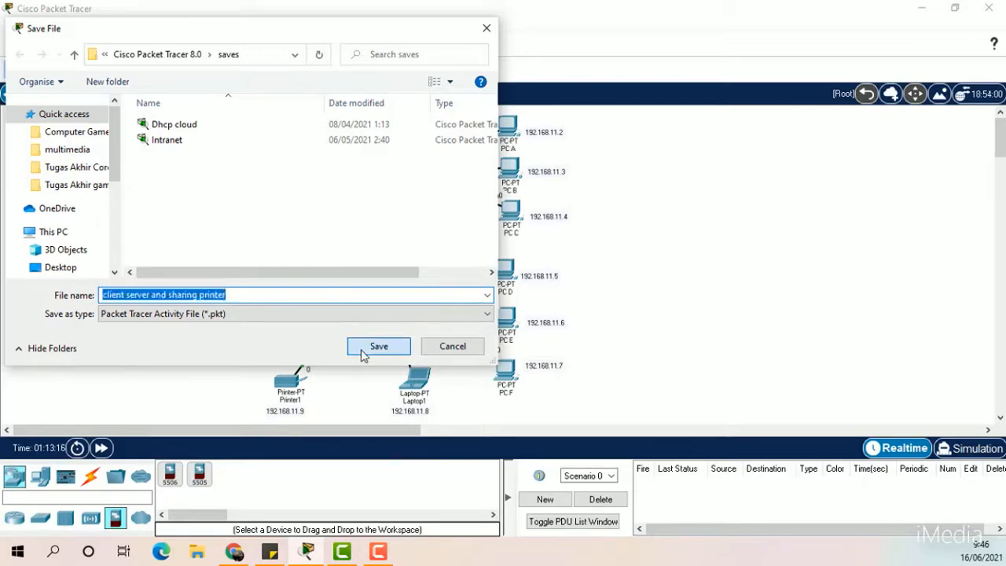